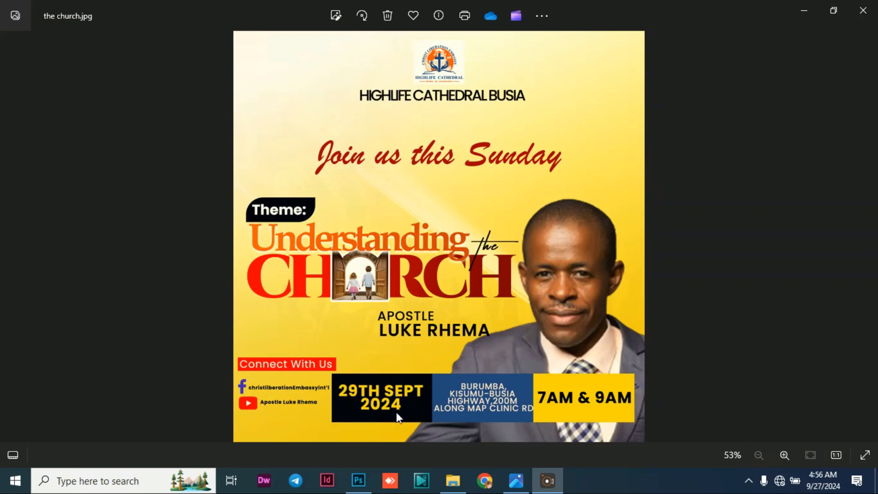
# Switch to Photoshop and create a 4 x 4 inch document at 300 pixels/inch in RGB Color with a white background.
pyautogui.moveTo(361, 486)
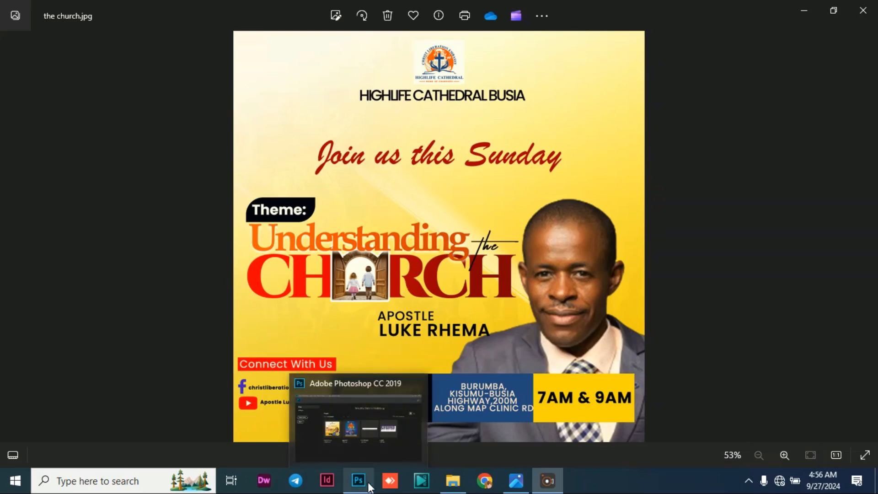
pyautogui.click(359, 483)
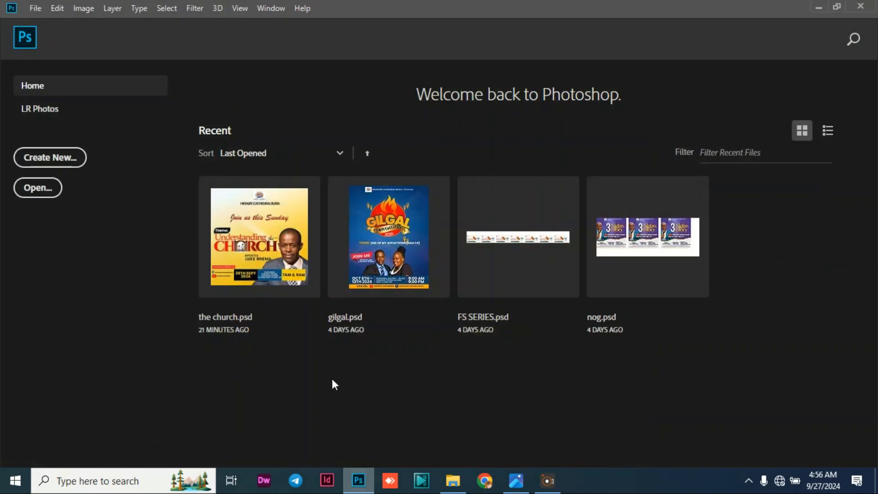
pyautogui.click(33, 9)
pyautogui.click(49, 23)
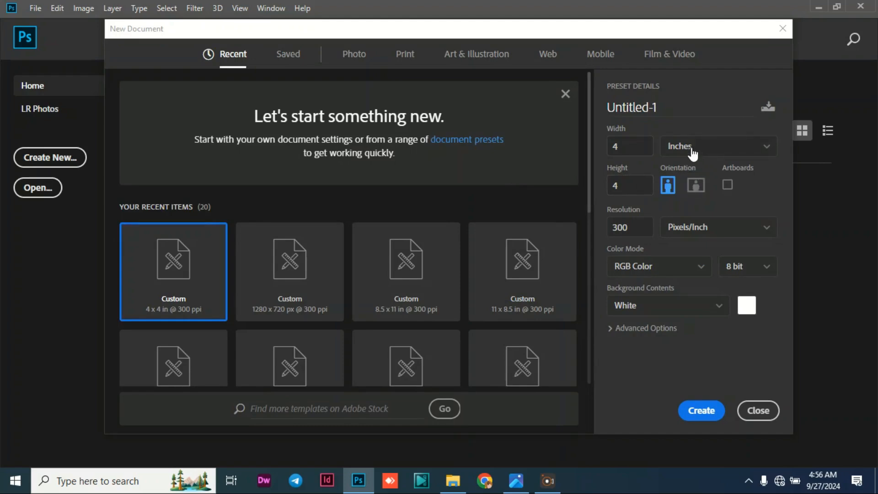
pyautogui.click(740, 156)
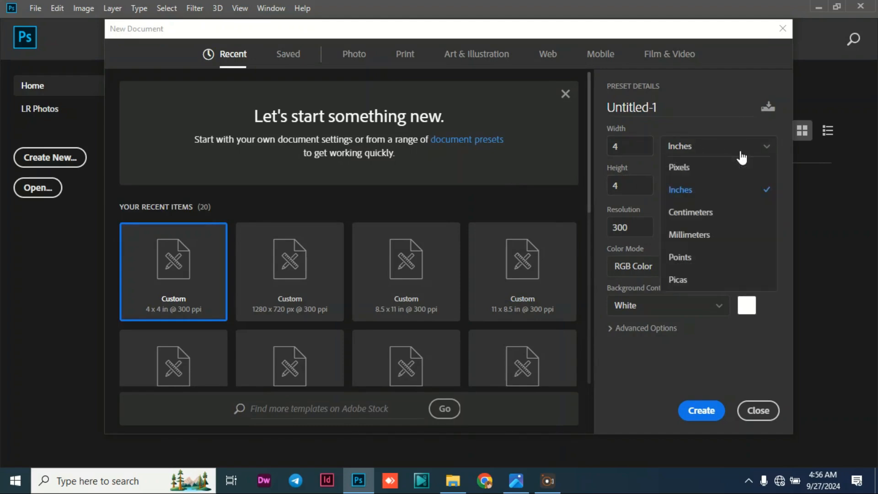
pyautogui.click(703, 190)
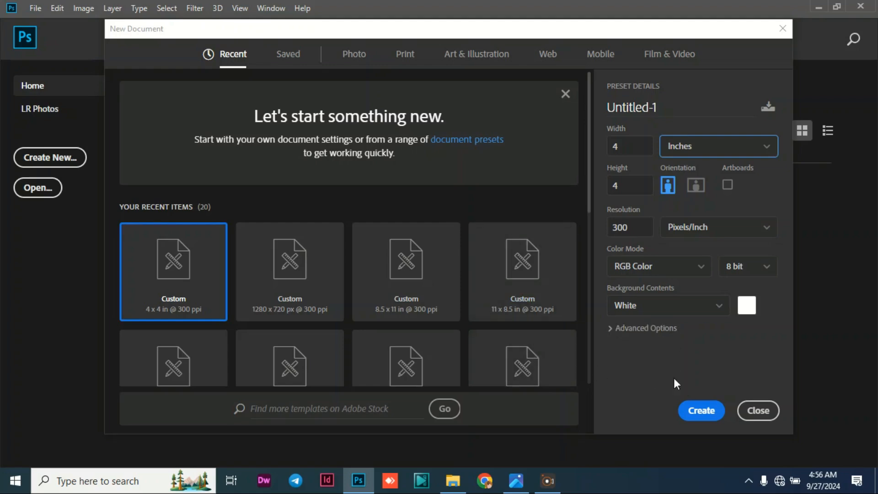
pyautogui.click(699, 411)
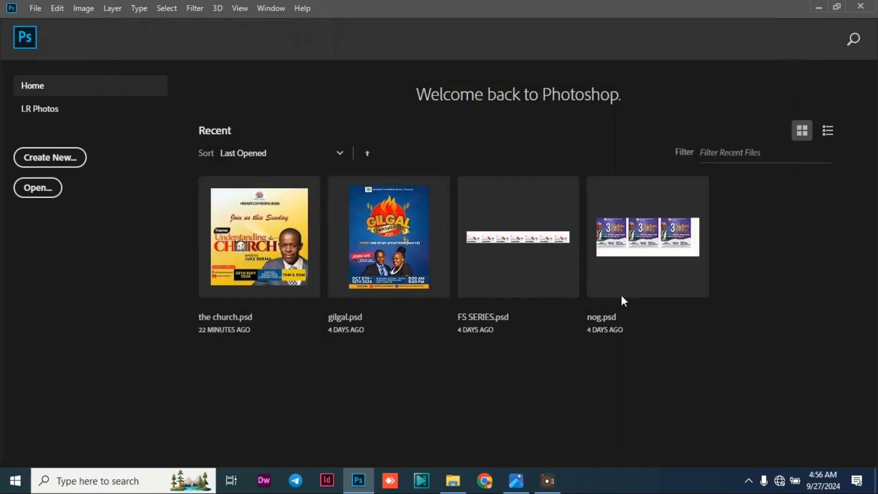
pyautogui.click(483, 186)
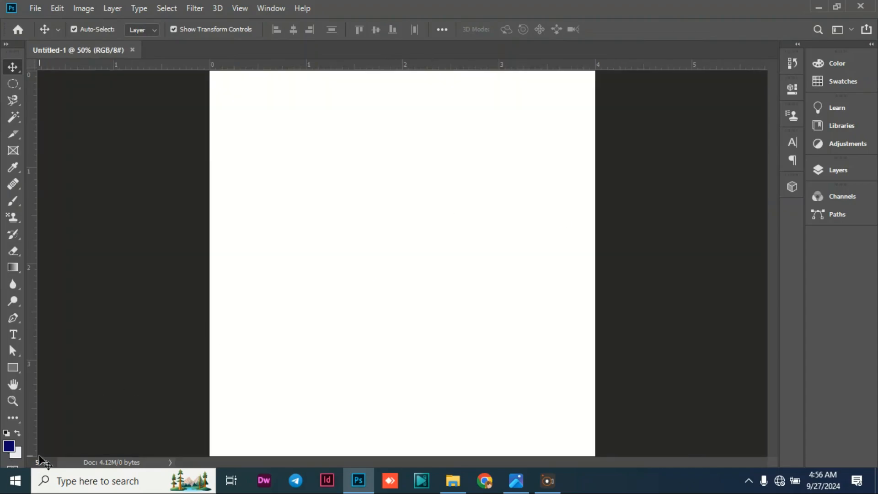
# Add a Gradient fill layer above the Background layer and open its gradient for editing.
pyautogui.click(40, 462)
pyautogui.write('45')
pyautogui.press('Return')
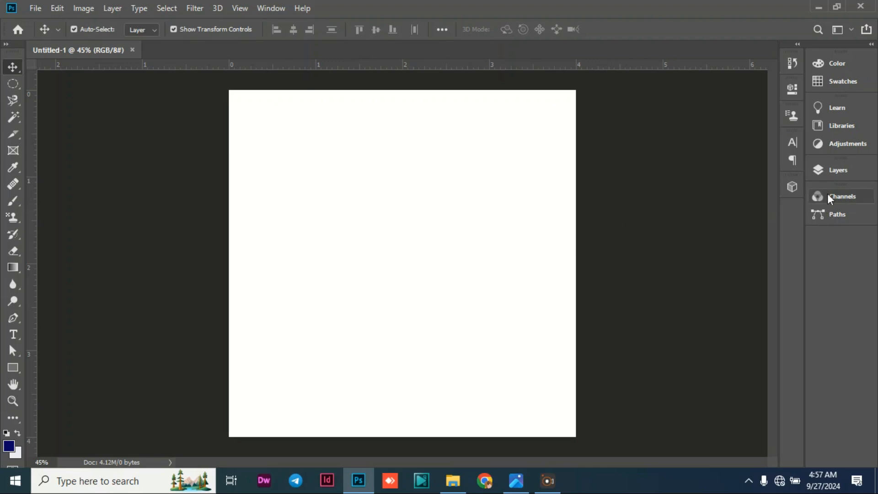
pyautogui.click(837, 172)
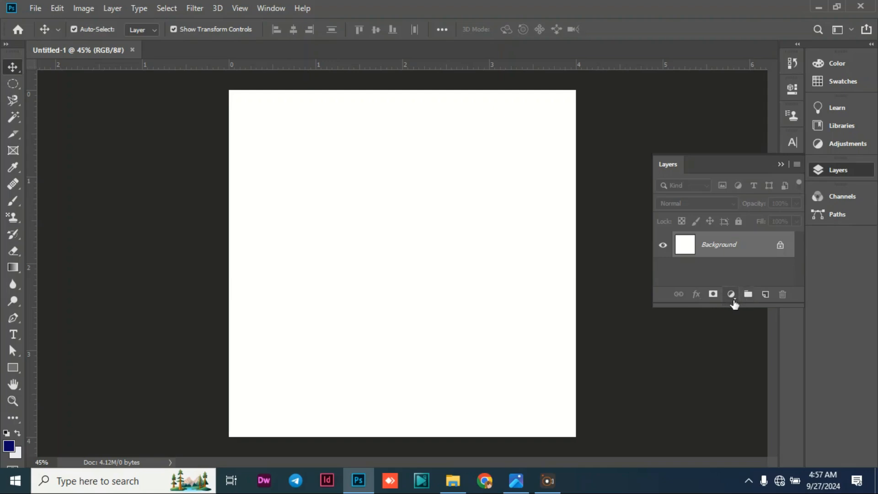
pyautogui.click(732, 297)
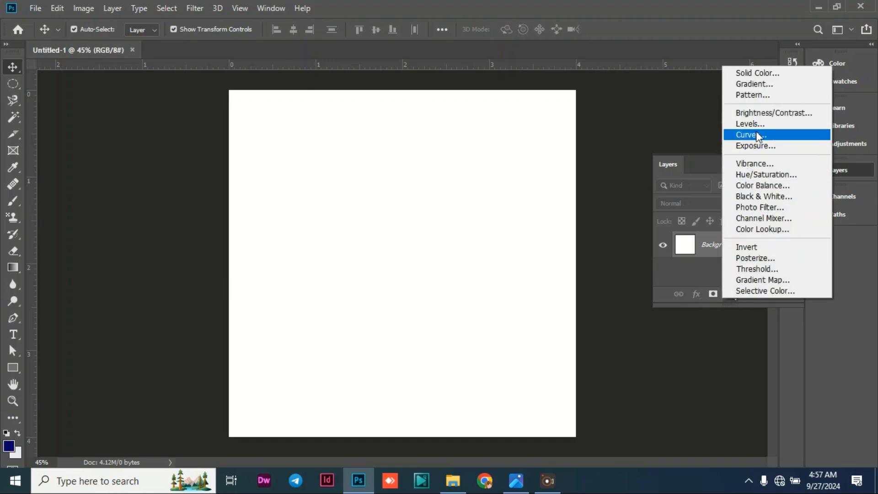
pyautogui.click(766, 86)
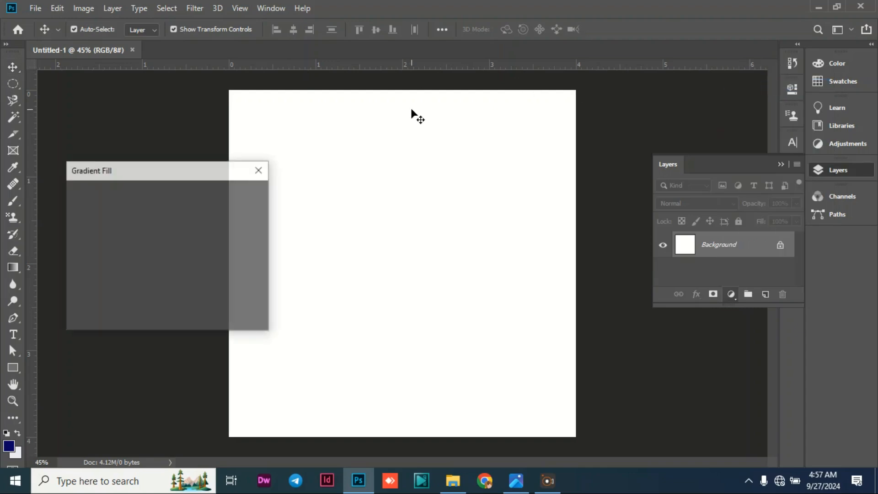
pyautogui.click(135, 196)
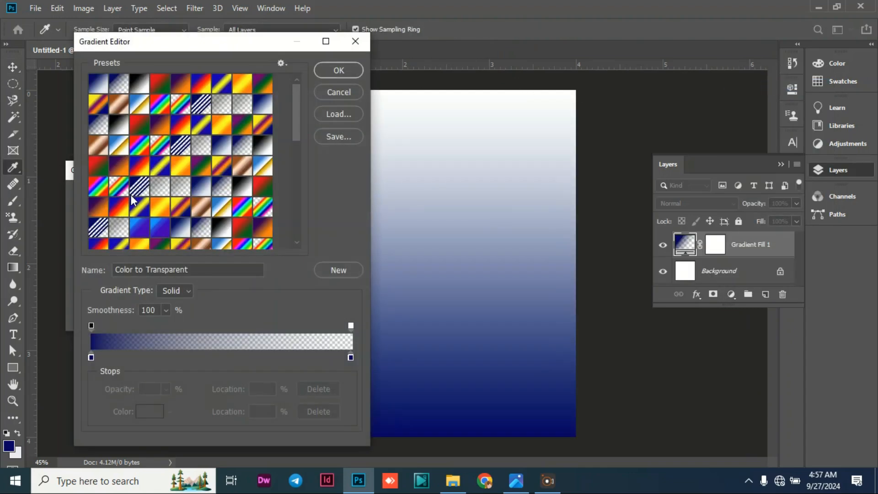
# Set the color stop at the start of the gradient to yellow f6c904.
pyautogui.click(91, 357)
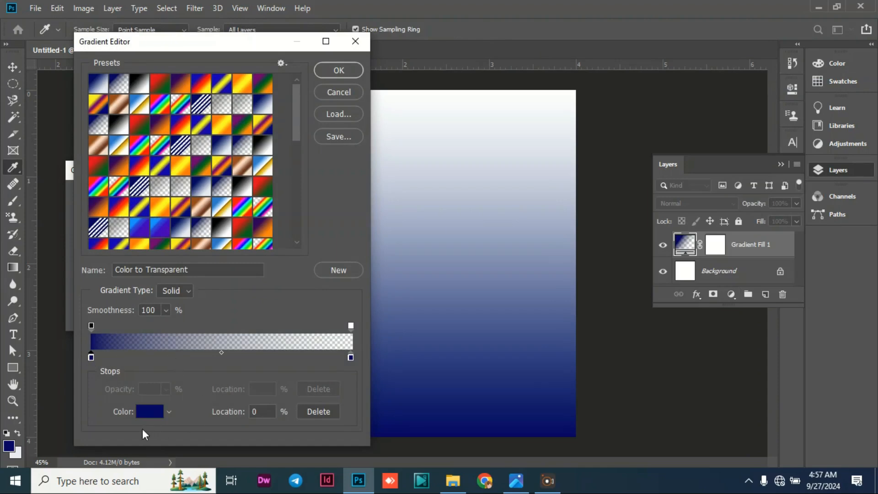
pyautogui.click(146, 413)
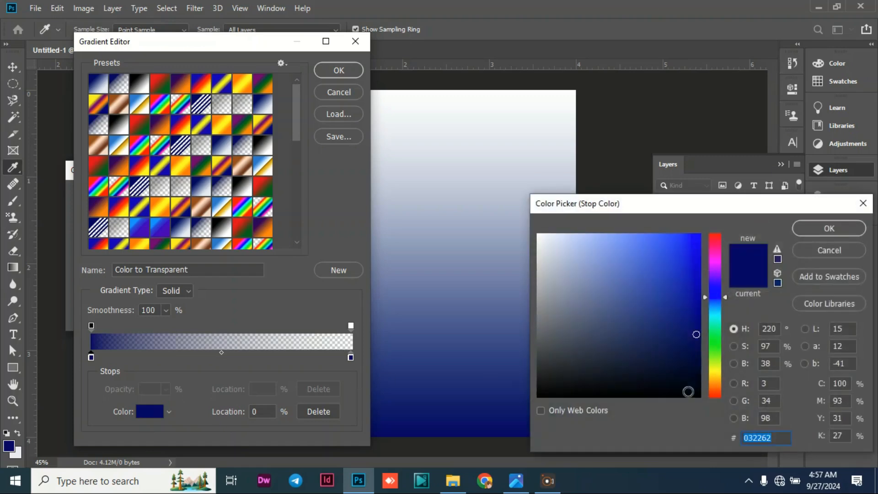
pyautogui.moveTo(760, 214); pyautogui.dragTo(727, 124)
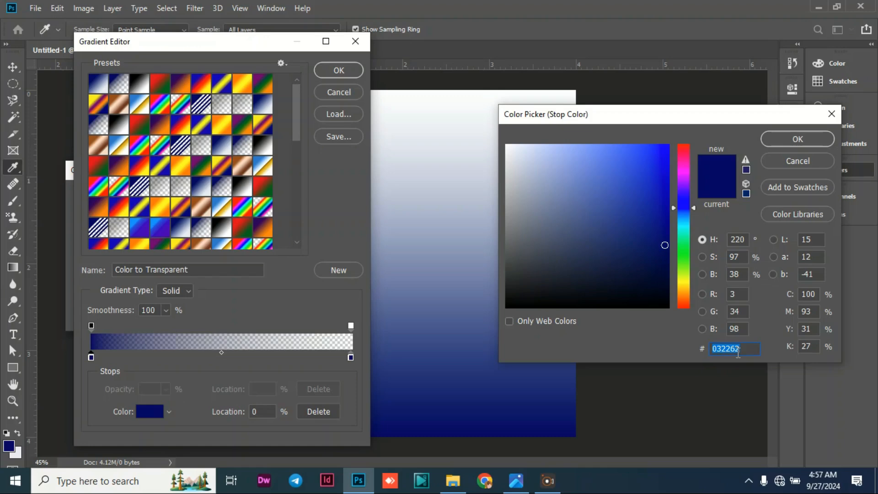
pyautogui.write('f6')
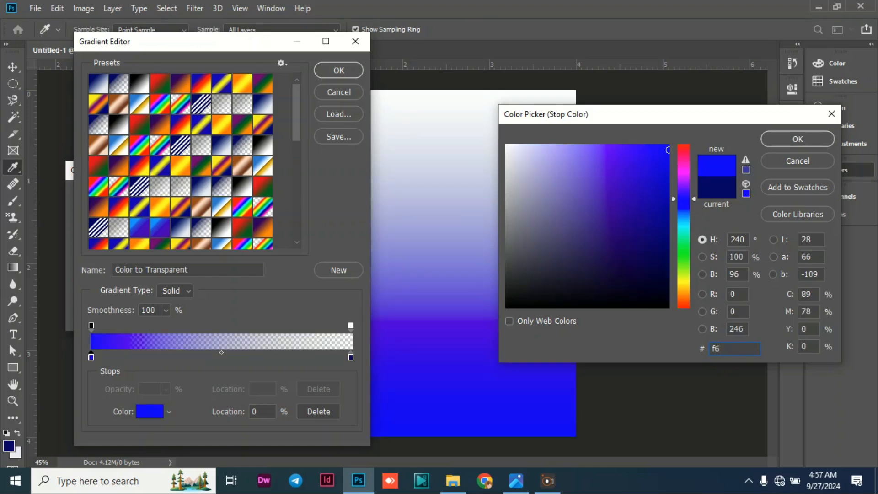
pyautogui.write('c9')
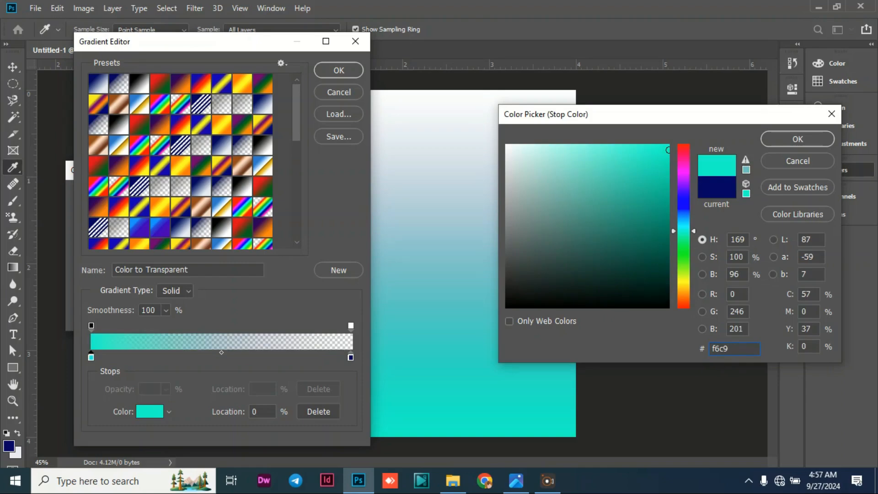
pyautogui.write('04')
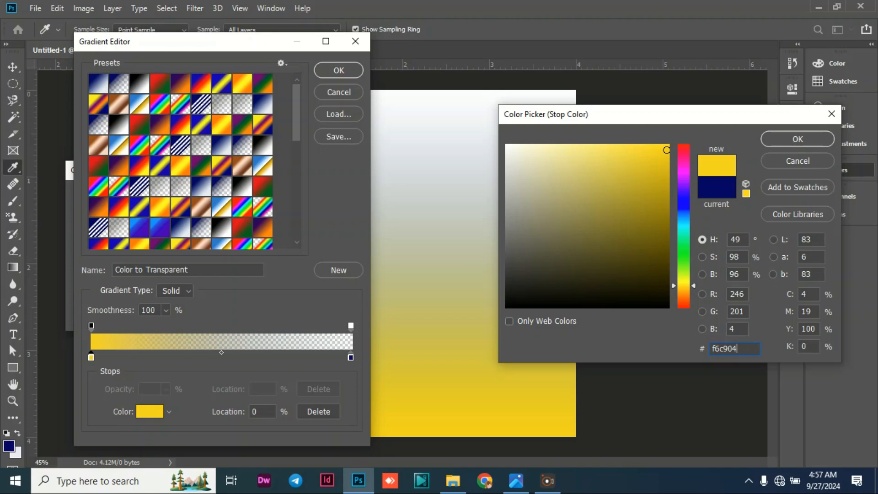
pyautogui.moveTo(752, 351); pyautogui.dragTo(695, 349)
pyautogui.click(798, 139)
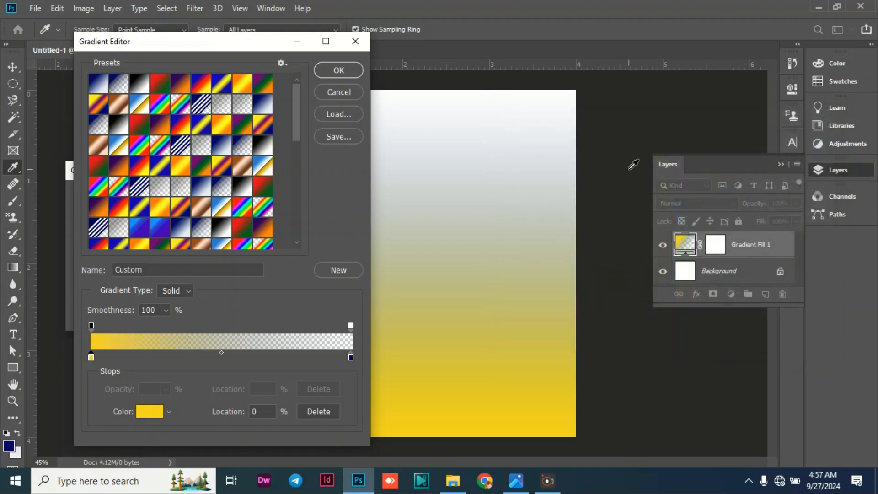
# Raise the opacity stop at the end of the gradient to 100%.
pyautogui.click(350, 326)
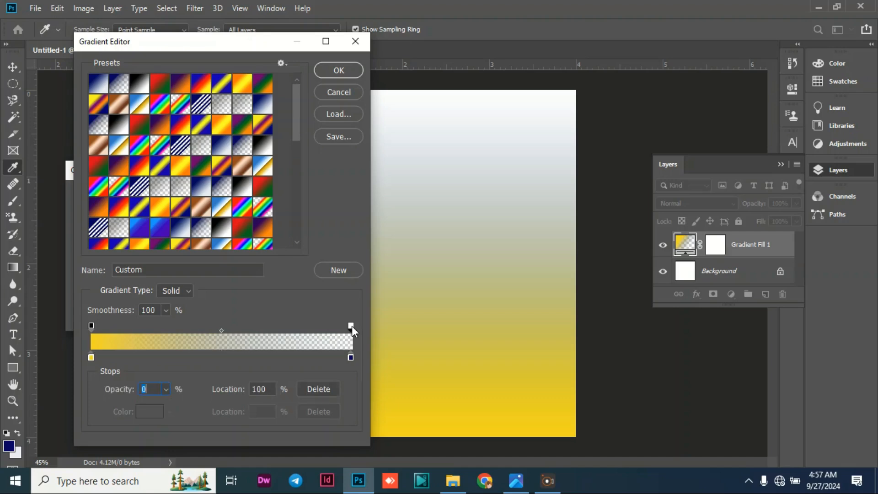
pyautogui.click(166, 389)
pyautogui.moveTo(165, 408); pyautogui.dragTo(231, 414)
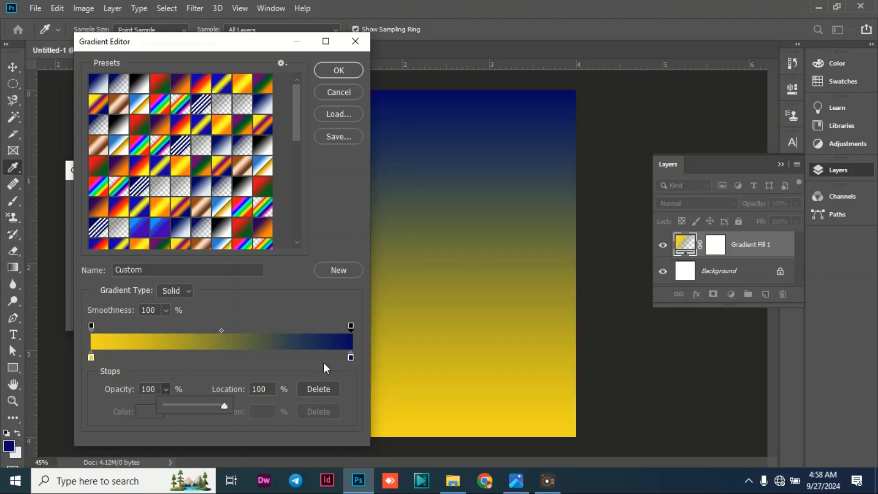
# Set the color stop at the end of the gradient to white ffffff.
pyautogui.click(351, 358)
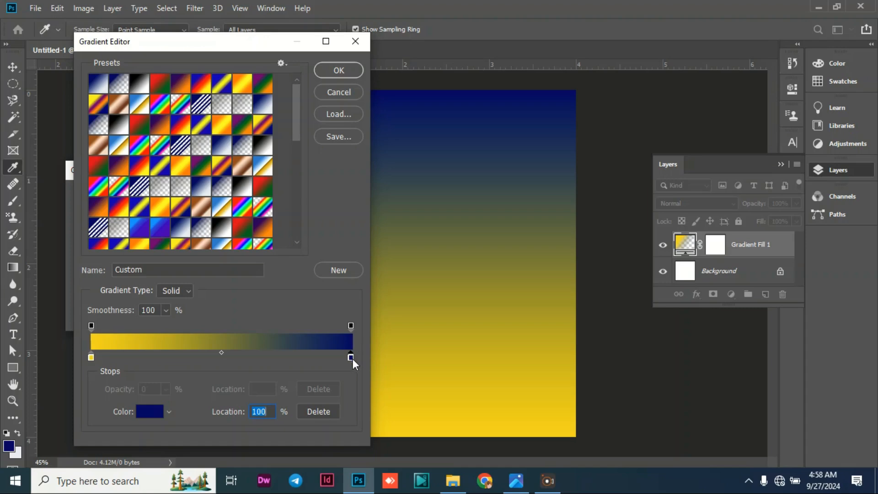
pyautogui.click(147, 413)
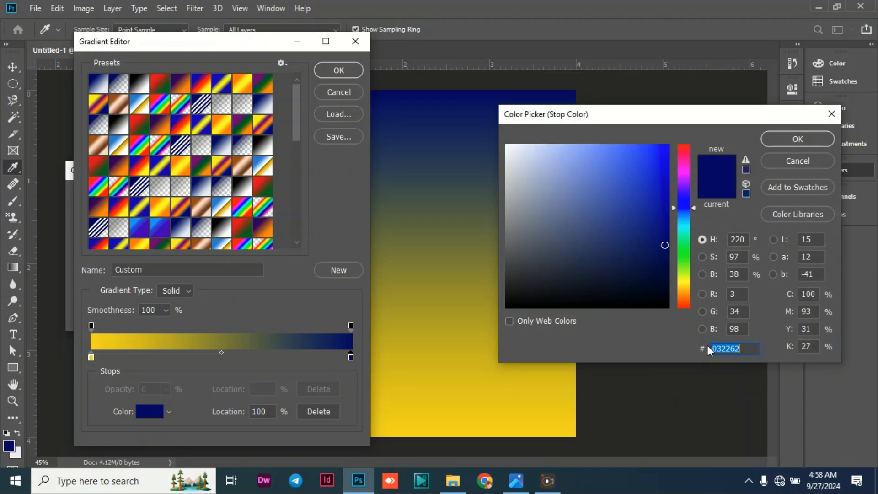
pyautogui.write('fff')
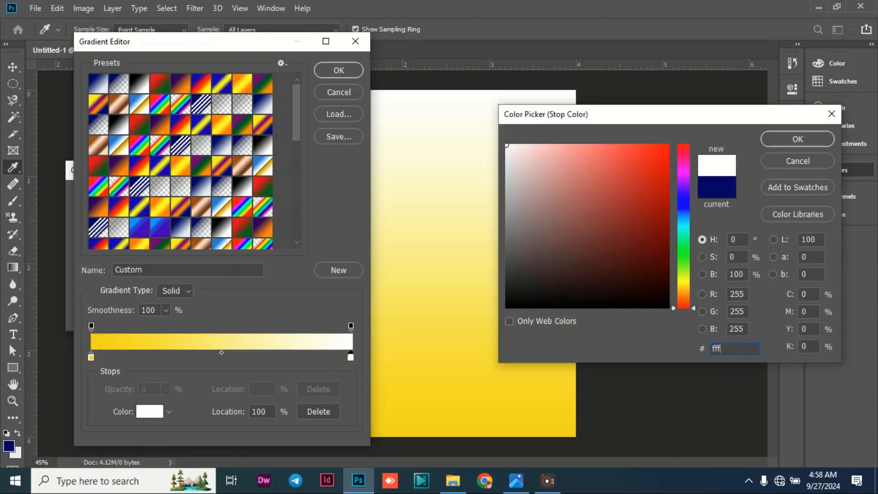
pyautogui.write('fff')
pyautogui.click(794, 139)
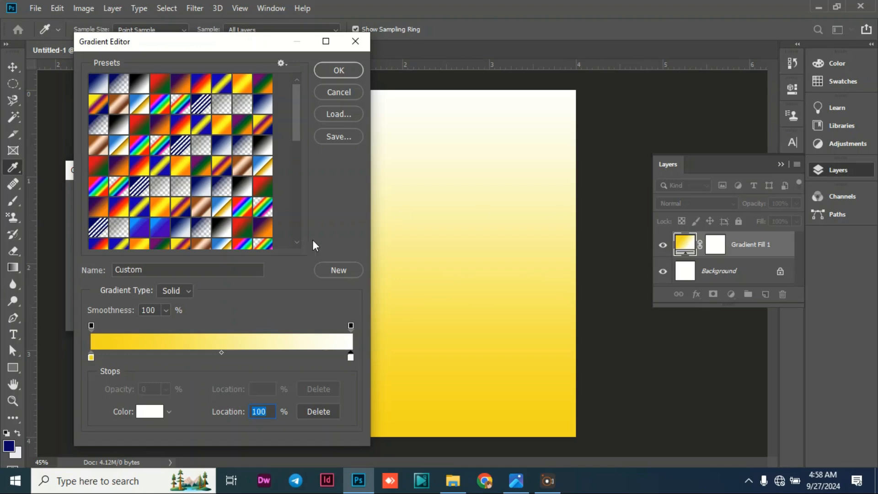
# Accept the edited gradient and apply the linear fill at an angle of 112 degrees.
pyautogui.click(337, 70)
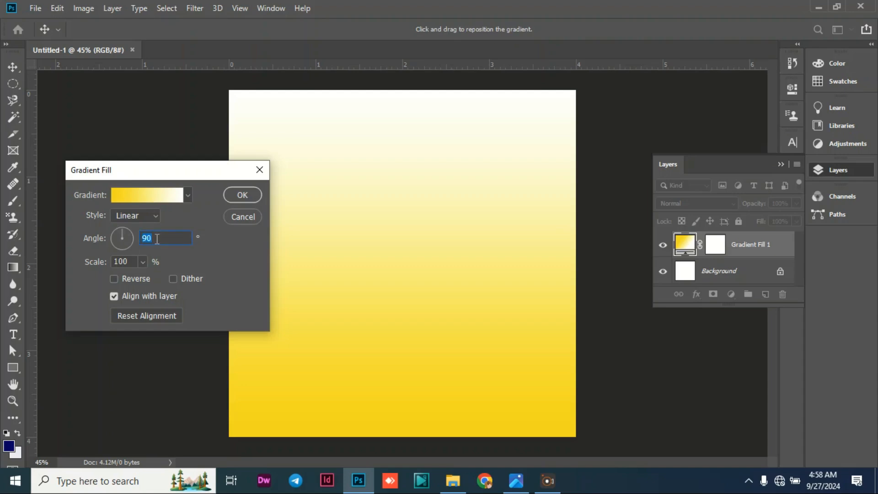
pyautogui.write('112')
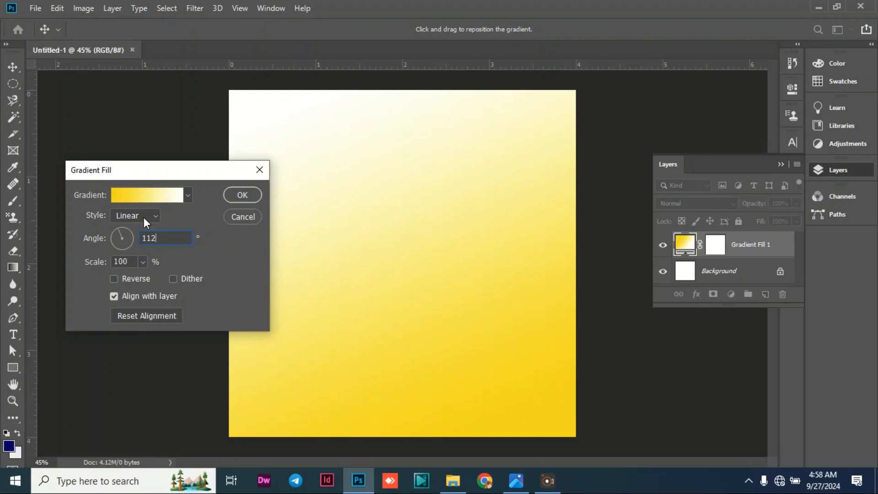
pyautogui.click(241, 196)
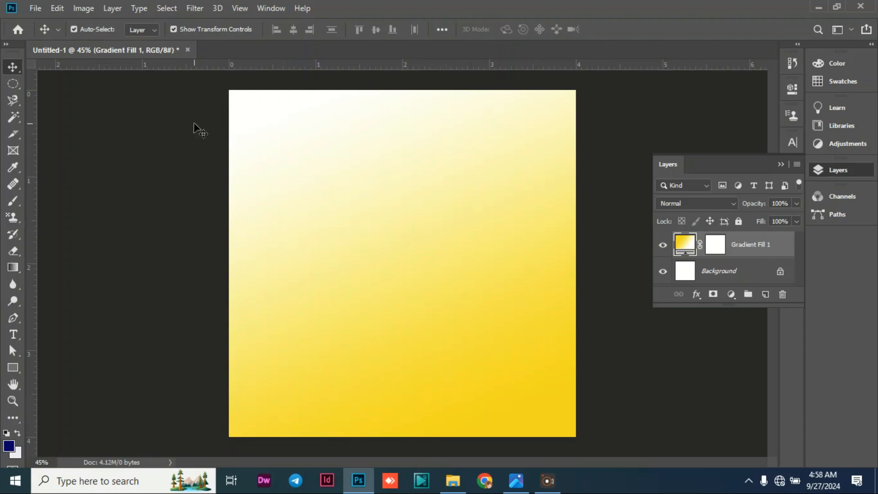
# Place the Praise-and-Worship-Wallpapers image from the understanding folder on the Desktop as an embedded object.
pyautogui.click(36, 9)
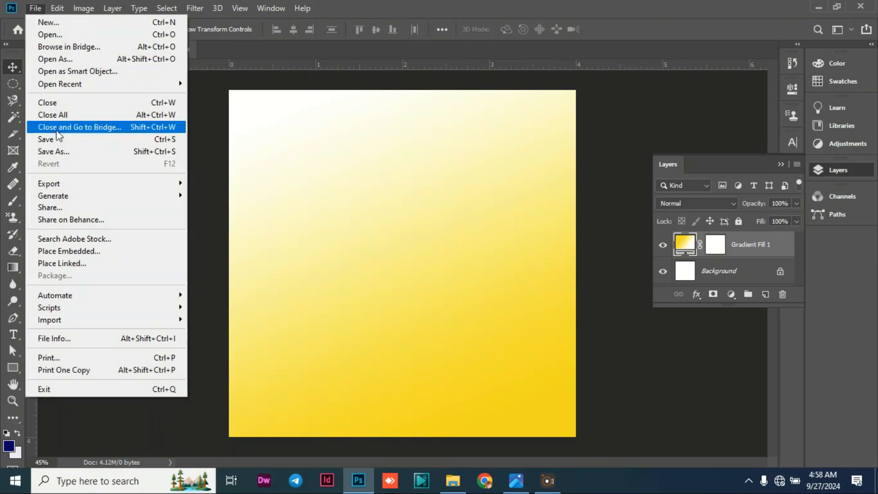
pyautogui.click(69, 251)
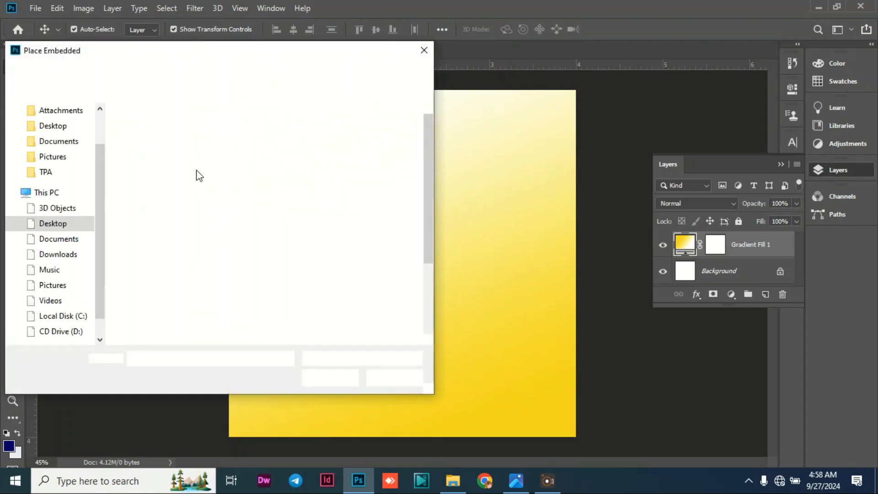
pyautogui.scroll(-1, 41, 234)
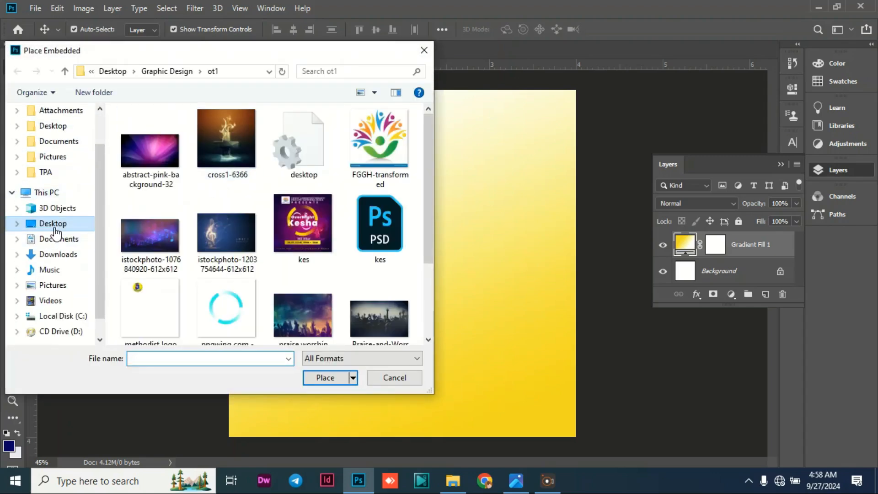
pyautogui.click(52, 224)
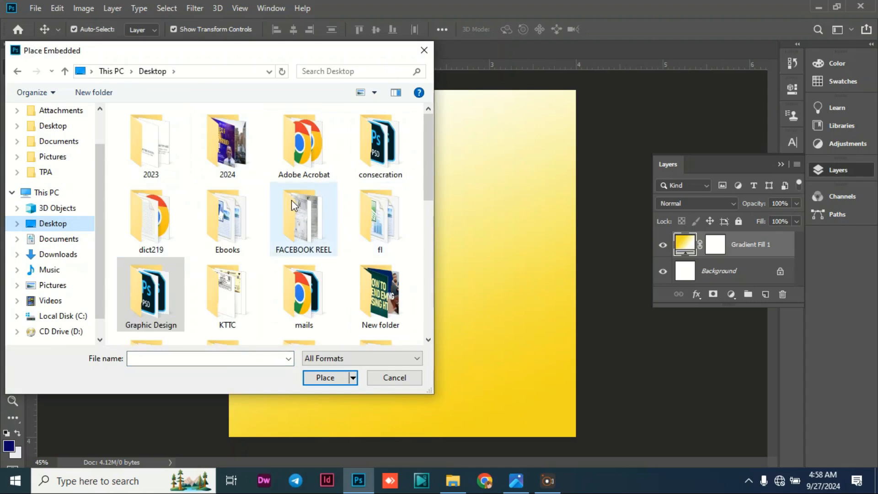
pyautogui.scroll(-5, 279, 213)
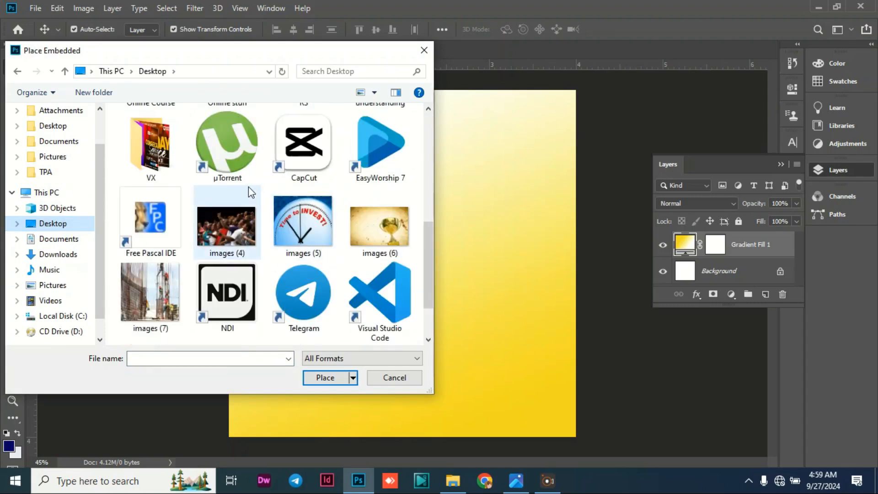
pyautogui.scroll(-2, 274, 197)
pyautogui.scroll(6, 280, 213)
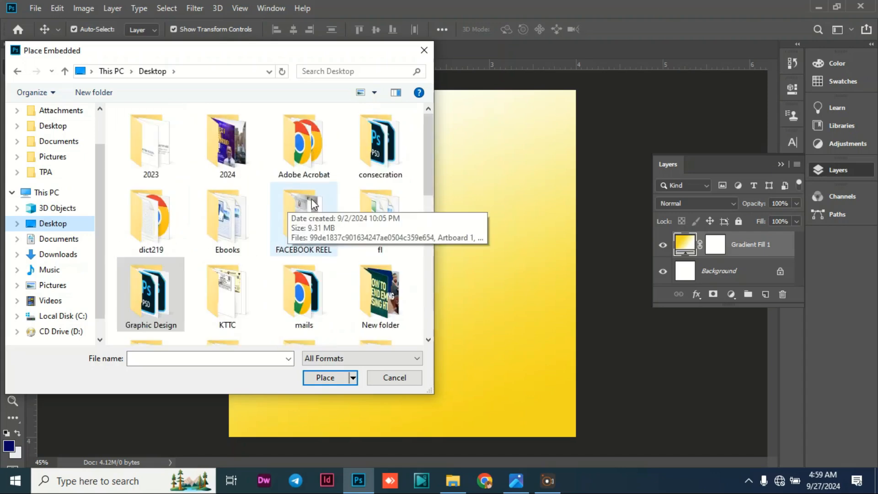
pyautogui.scroll(-3, 274, 211)
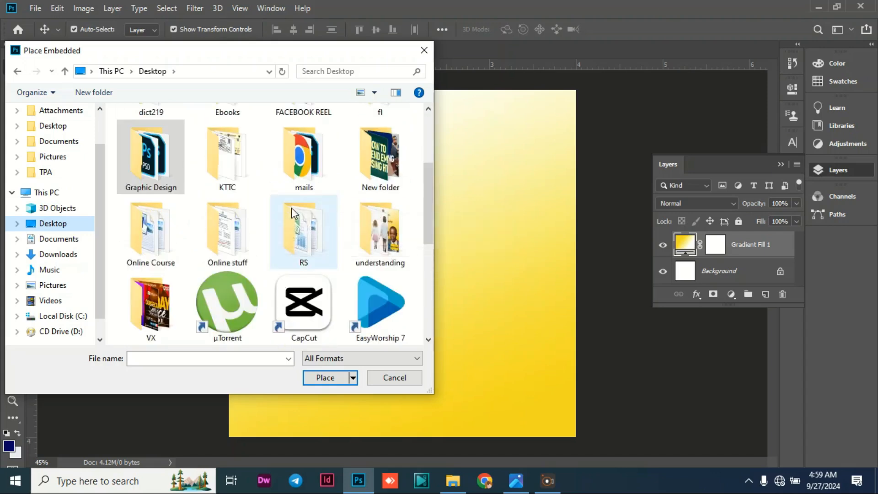
pyautogui.click(382, 232)
pyautogui.doubleClick(383, 233)
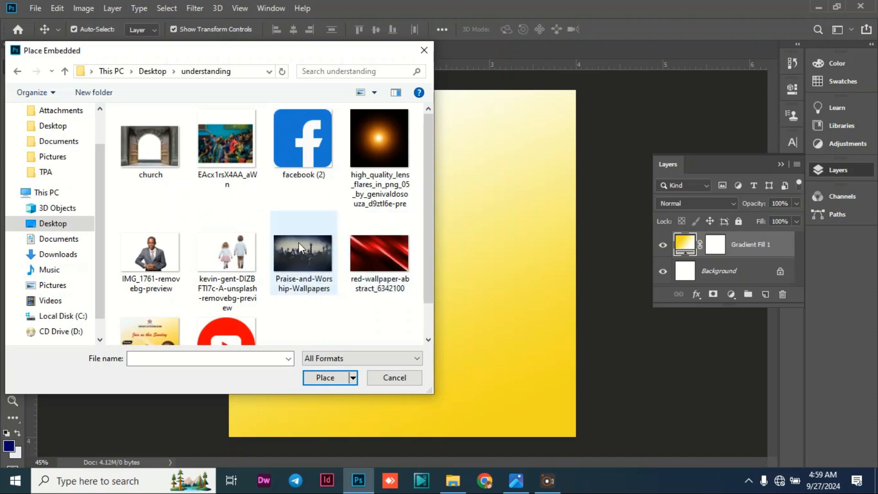
pyautogui.click(304, 255)
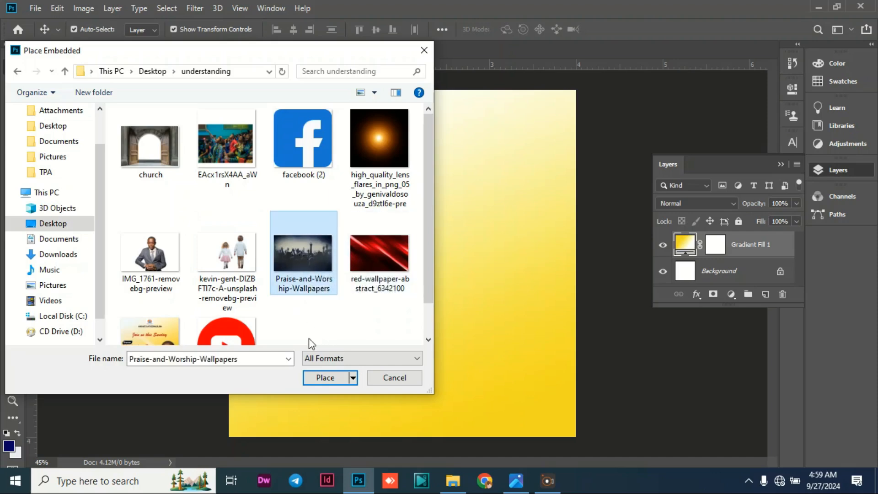
pyautogui.click(333, 378)
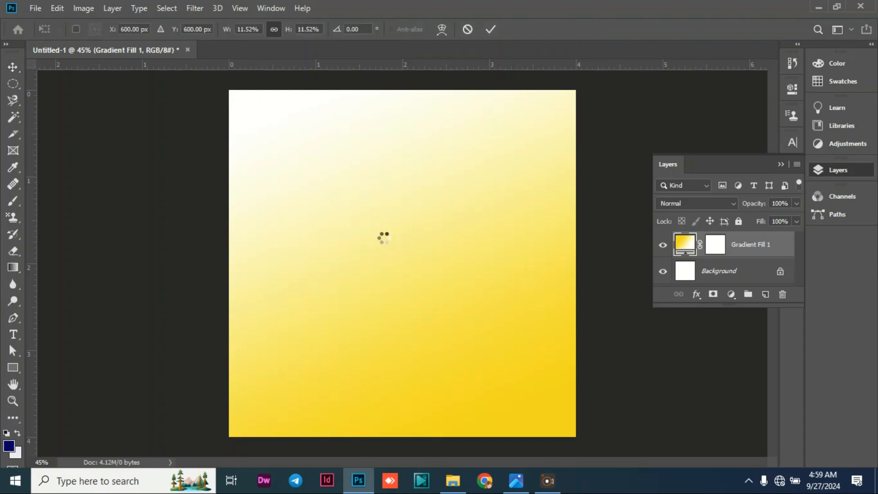
# Move the placed crowd image over the poster's lower half, set its opacity to 4% and accept the placement.
pyautogui.moveTo(398, 273); pyautogui.dragTo(381, 341)
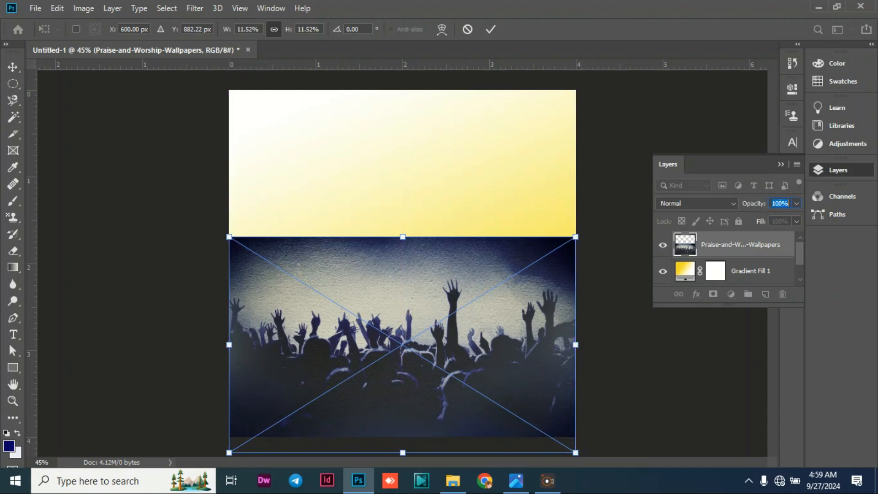
pyautogui.write('4')
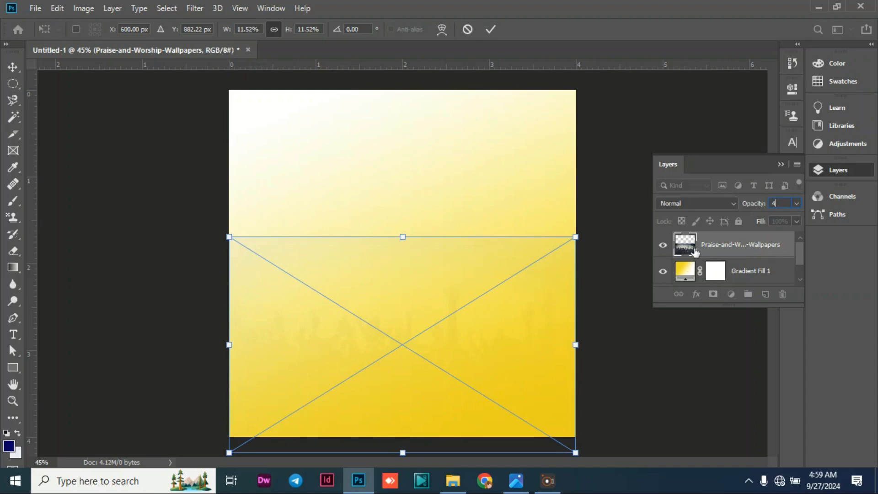
pyautogui.click(13, 67)
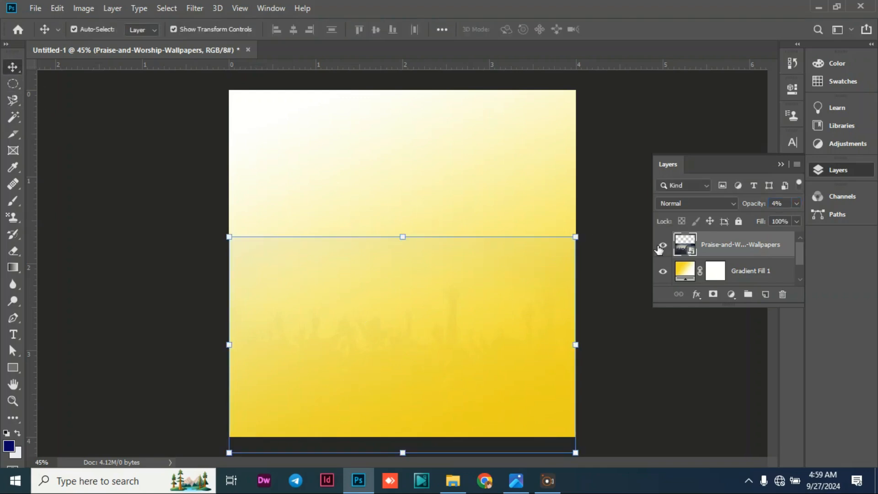
# Add a layer mask to the crowd image and paint out its upper edge with a soft black 700-pixel brush.
pyautogui.click(713, 295)
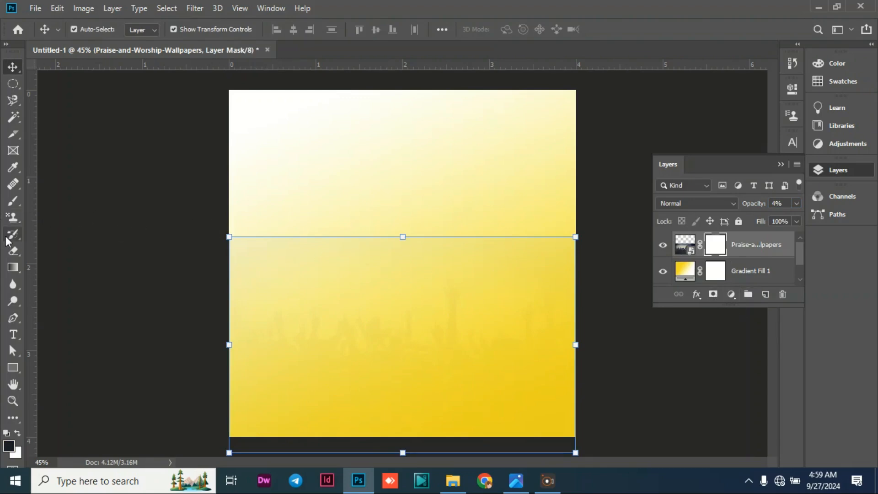
pyautogui.click(14, 202)
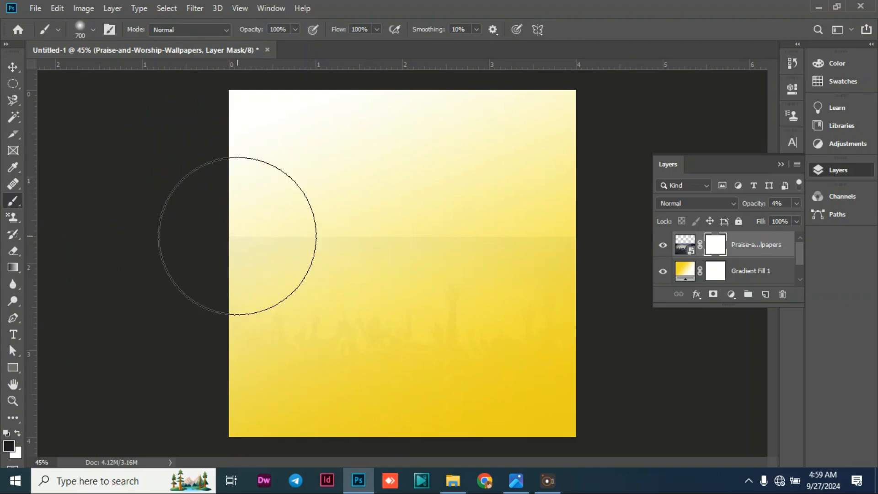
pyautogui.moveTo(231, 236)
pyautogui.mouseDown()
pyautogui.moveTo(345, 226)
pyautogui.moveTo(583, 231)
pyautogui.mouseUp()
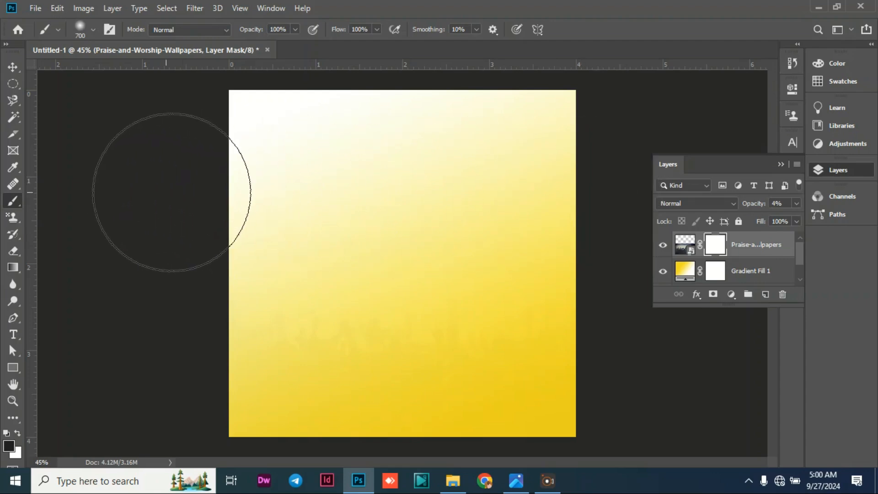
pyautogui.moveTo(533, 207)
pyautogui.mouseDown()
pyautogui.moveTo(196, 160)
pyautogui.moveTo(150, 172)
pyautogui.mouseUp()
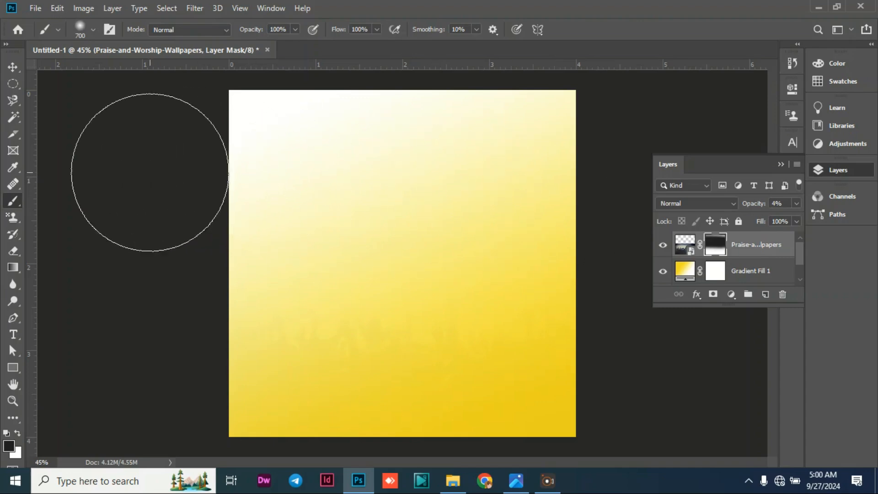
pyautogui.click(12, 68)
pyautogui.click(141, 182)
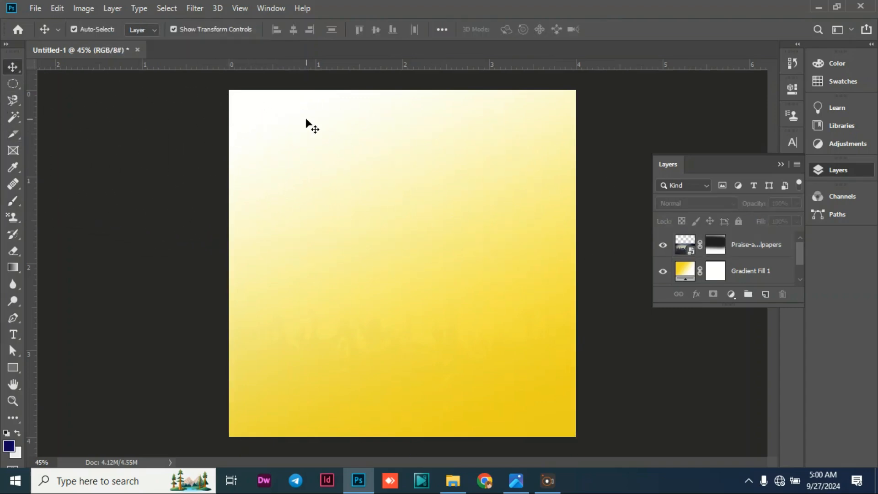
# Place the congregation photo EAcx1rsX4AA_aWn from the understanding folder as an embedded object.
pyautogui.click(33, 8)
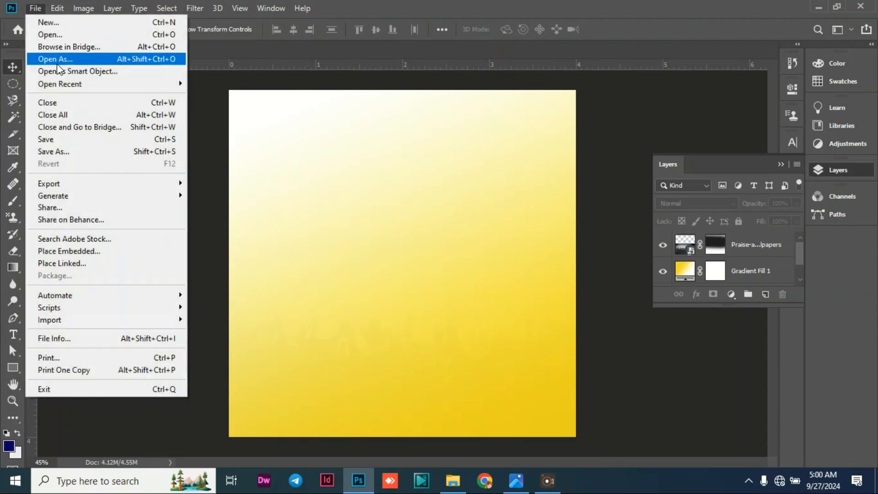
pyautogui.click(68, 251)
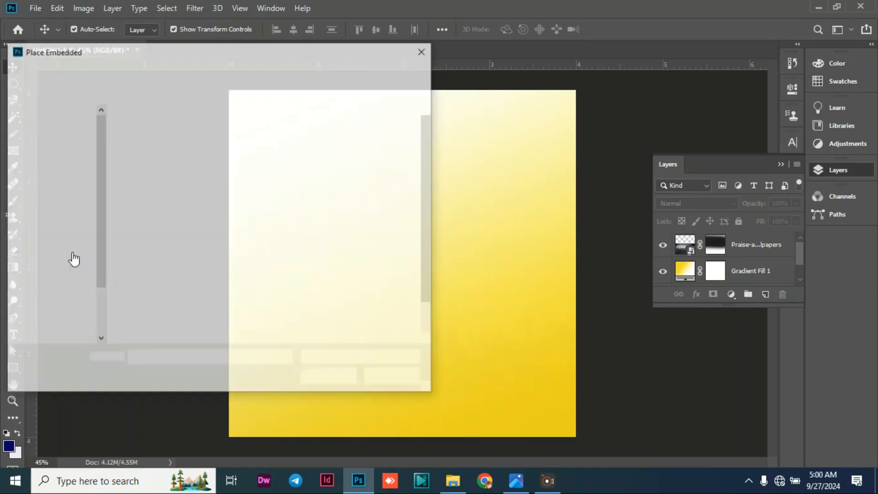
pyautogui.click(222, 145)
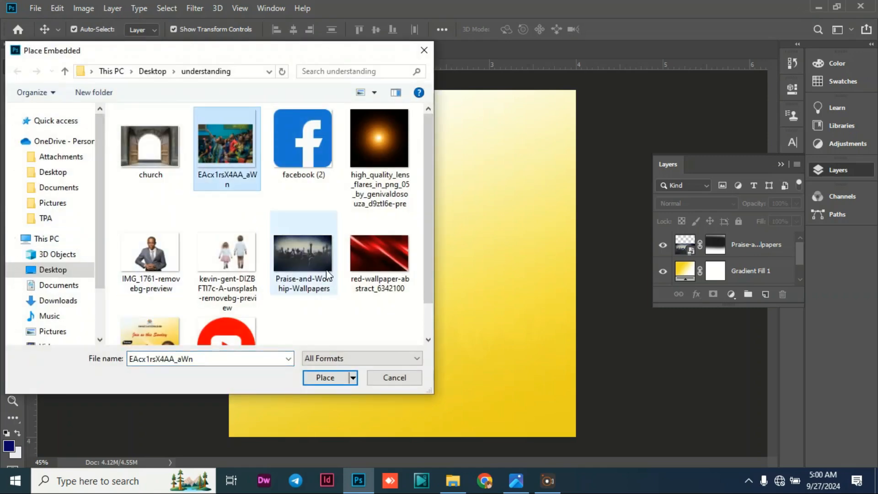
pyautogui.click(331, 376)
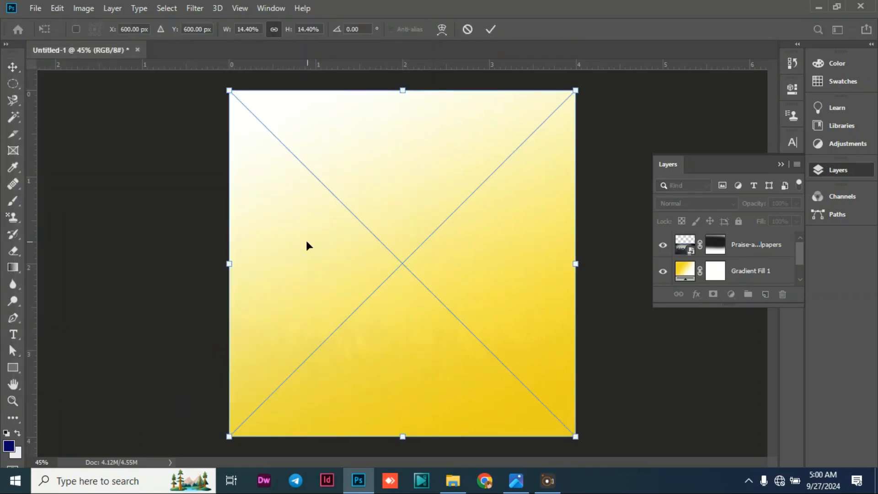
# Scale the congregation photo to about 17% and position it over the upper part of the poster.
pyautogui.moveTo(415, 208); pyautogui.dragTo(431, 134)
pyautogui.moveTo(555, 315); pyautogui.dragTo(707, 408)
pyautogui.moveTo(367, 229); pyautogui.dragTo(308, 167)
pyautogui.moveTo(625, 383); pyautogui.dragTo(569, 323)
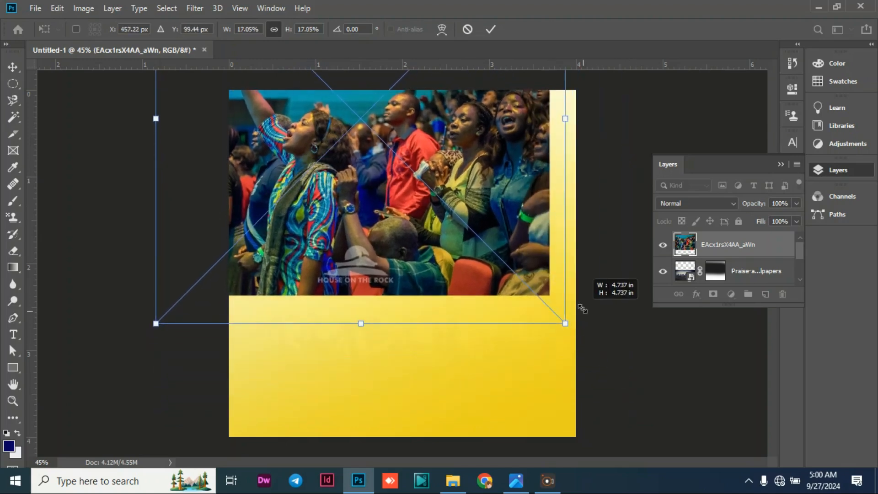
pyautogui.moveTo(457, 222); pyautogui.dragTo(473, 260)
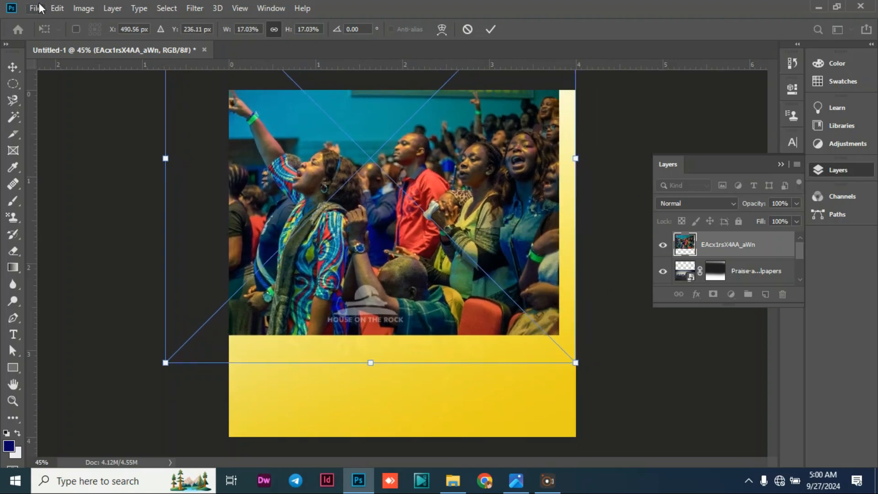
# Flip the congregation photo horizontally, shift it toward the poster's upper-left area and accept the placement.
pyautogui.rightClick(308, 201)
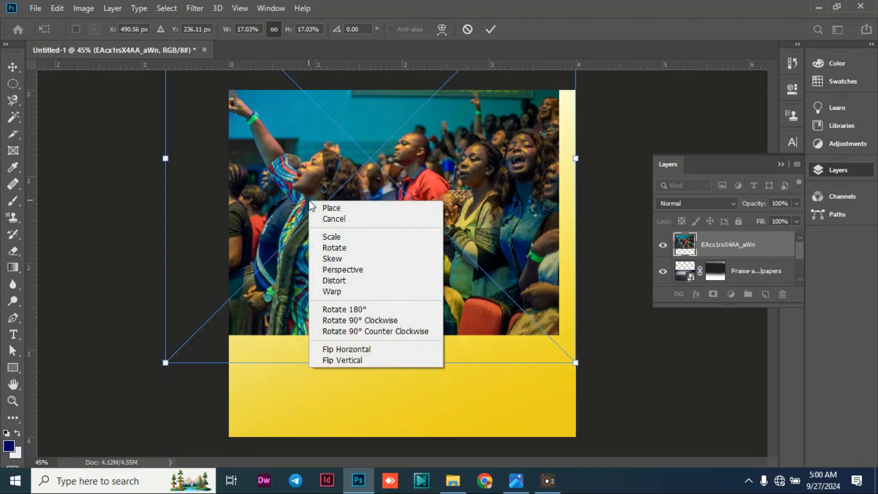
pyautogui.click(344, 354)
pyautogui.moveTo(406, 232); pyautogui.dragTo(296, 257)
pyautogui.click(13, 67)
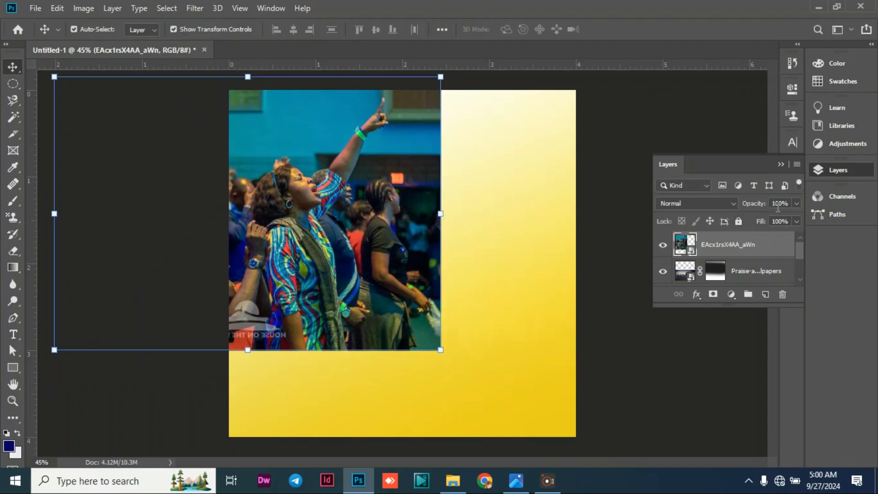
# Set the congregation photo's opacity to 5% and fade out its right and bottom edges by brushing black on a new layer mask.
pyautogui.write('4')
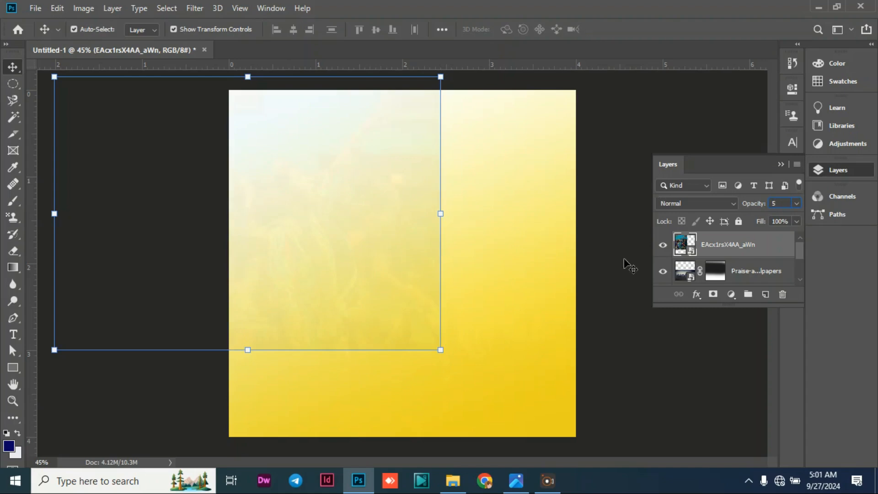
pyautogui.click(712, 295)
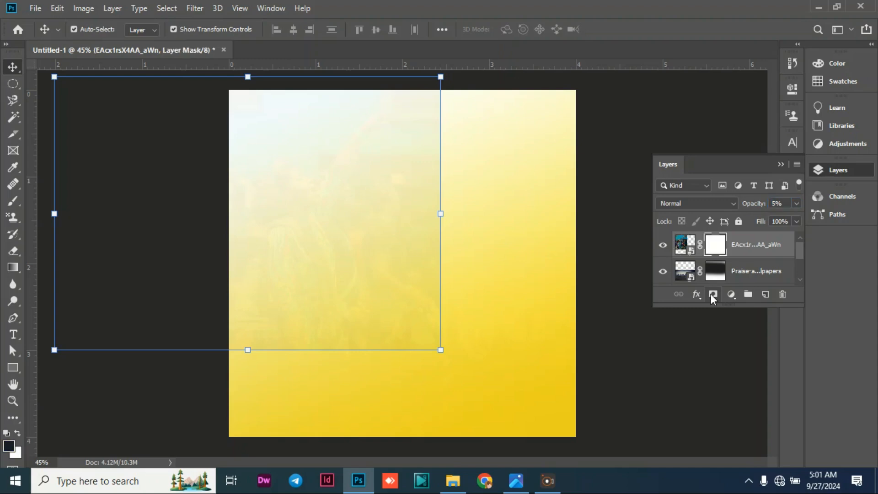
pyautogui.click(13, 203)
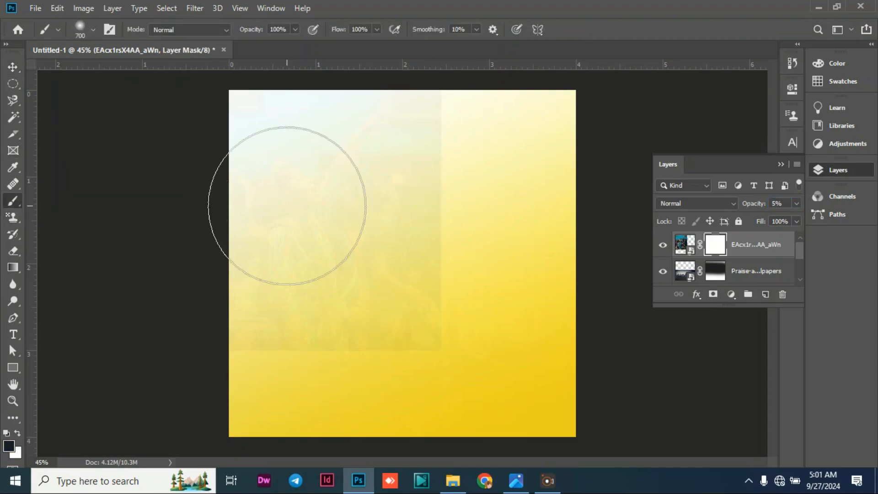
pyautogui.moveTo(438, 334)
pyautogui.mouseDown()
pyautogui.moveTo(197, 374)
pyautogui.moveTo(96, 365)
pyautogui.moveTo(386, 398)
pyautogui.moveTo(522, 169)
pyautogui.moveTo(496, 78)
pyautogui.moveTo(474, 100)
pyautogui.moveTo(518, 188)
pyautogui.moveTo(420, 384)
pyautogui.moveTo(78, 323)
pyautogui.mouseUp()
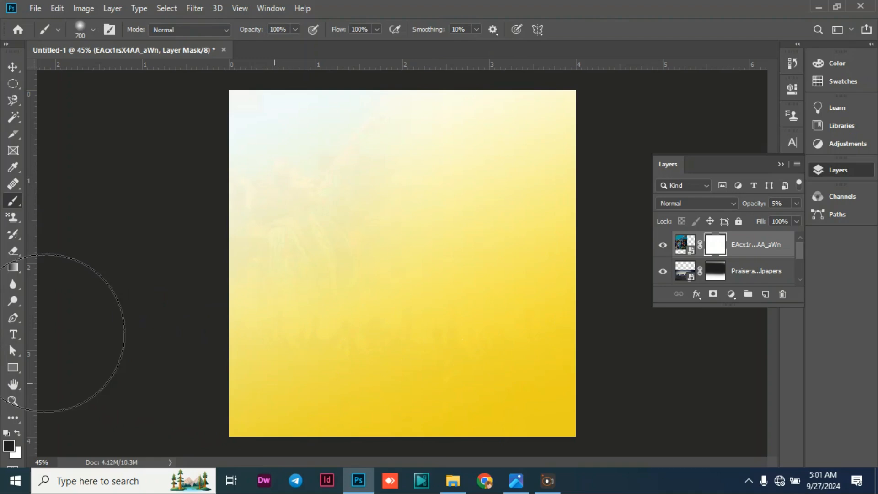
pyautogui.click(10, 67)
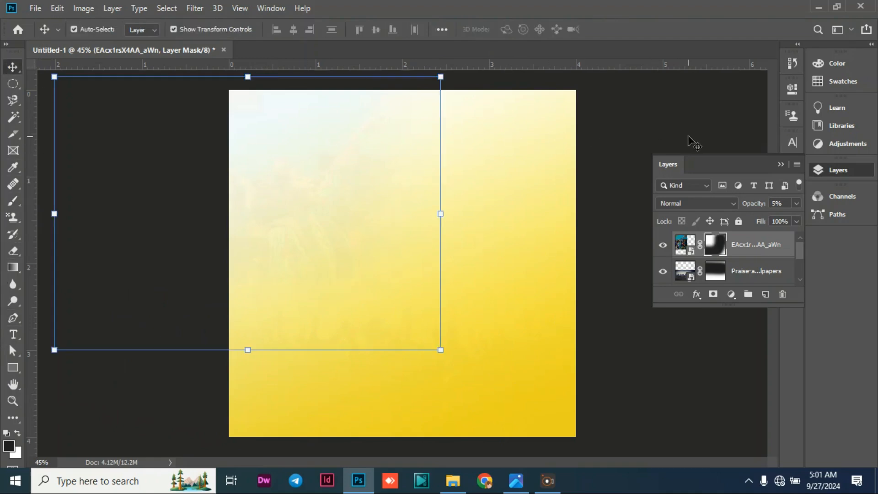
pyautogui.click(659, 111)
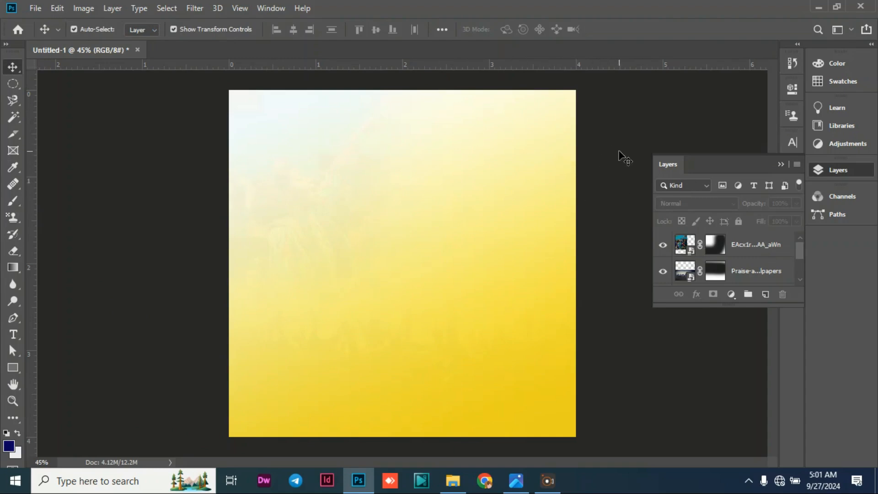
# Place the red-wallpaper-abstract_6342100 image from the understanding folder as an embedded object.
pyautogui.click(36, 9)
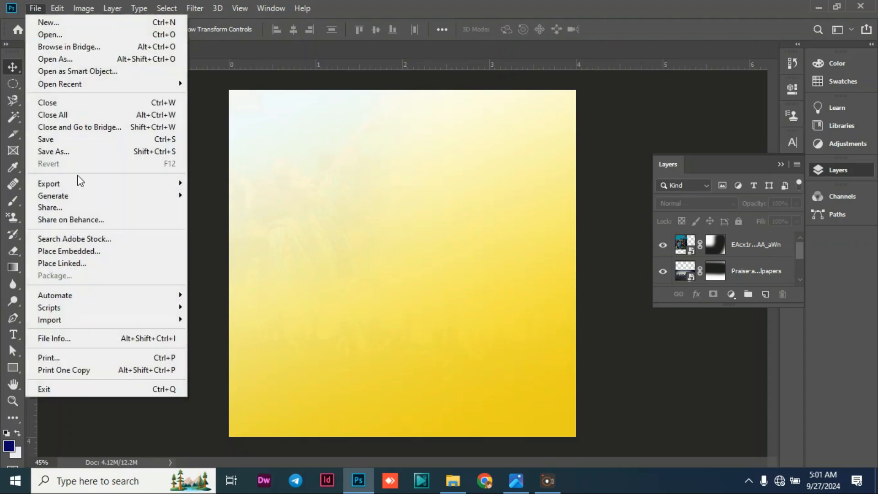
pyautogui.click(143, 251)
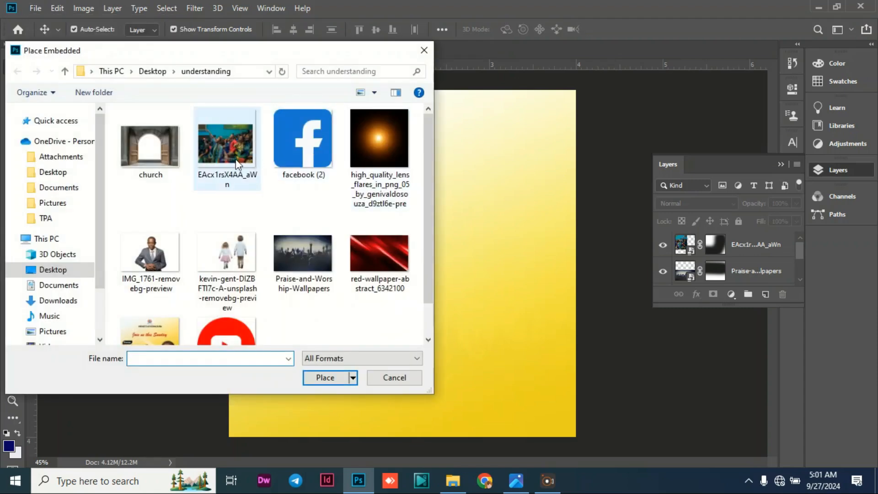
pyautogui.scroll(-1, 226, 178)
pyautogui.click(361, 207)
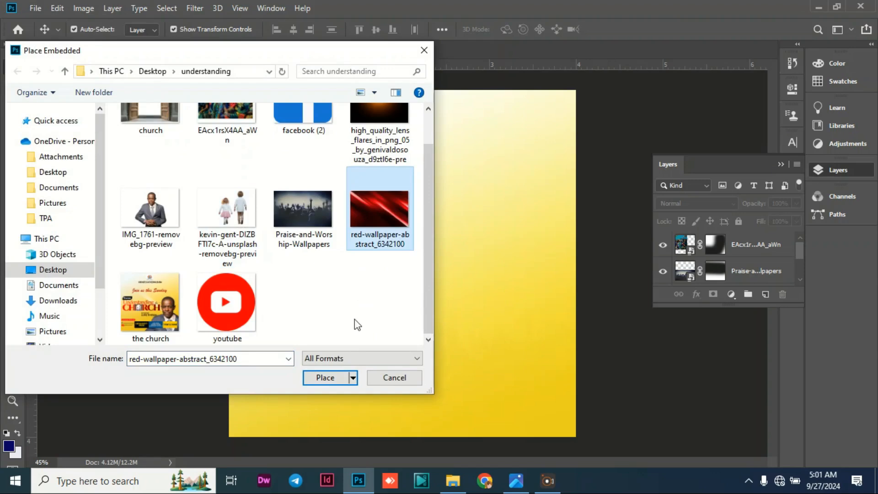
pyautogui.click(325, 377)
# Scale the red wallpaper to about 39.5% and position it so it covers the whole poster.
pyautogui.moveTo(345, 221); pyautogui.dragTo(300, 129)
pyautogui.moveTo(530, 279); pyautogui.dragTo(776, 450)
pyautogui.moveTo(464, 226); pyautogui.dragTo(366, 240)
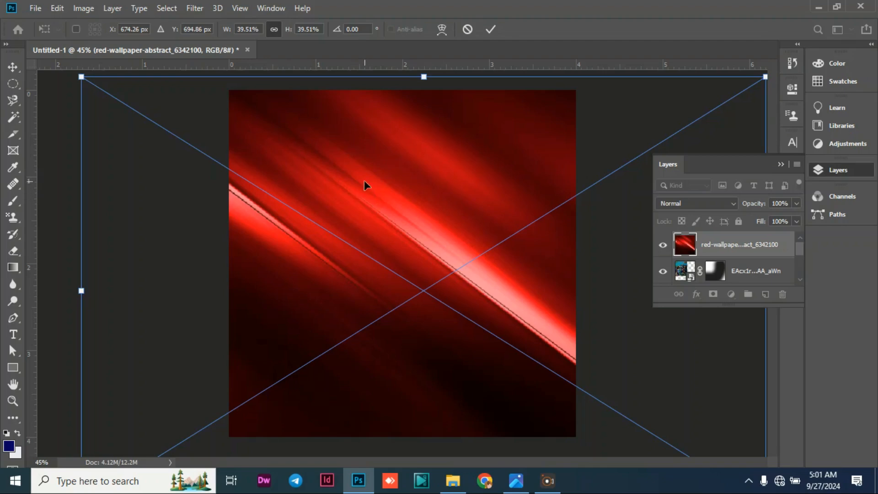
# Set the red wallpaper's blend mode to Screen, accept the placement and deselect the layer.
pyautogui.click(721, 205)
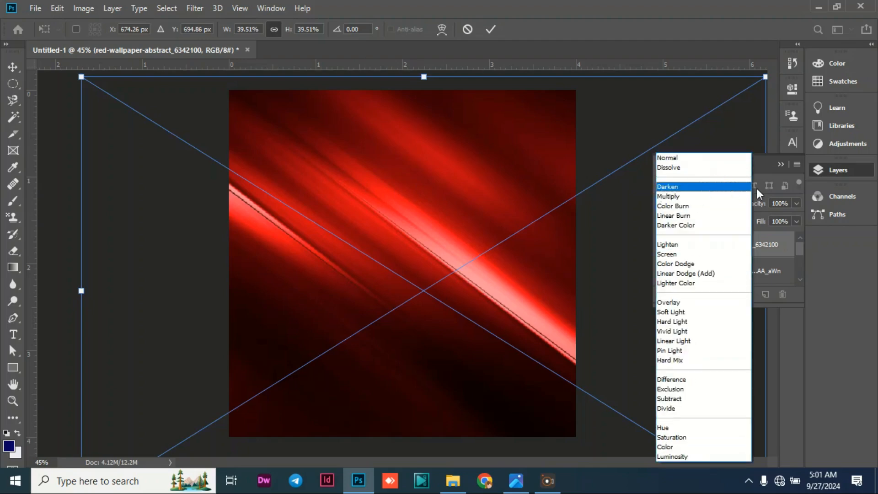
pyautogui.click(681, 254)
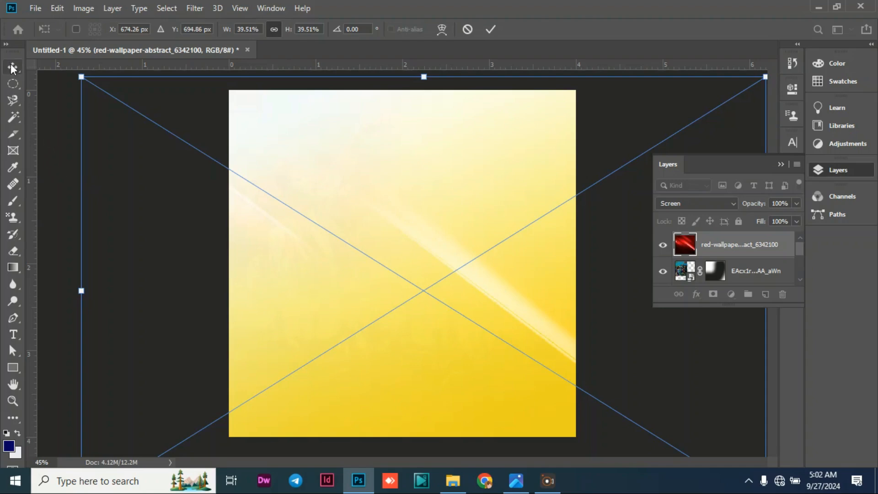
pyautogui.press('Return')
pyautogui.click(58, 171)
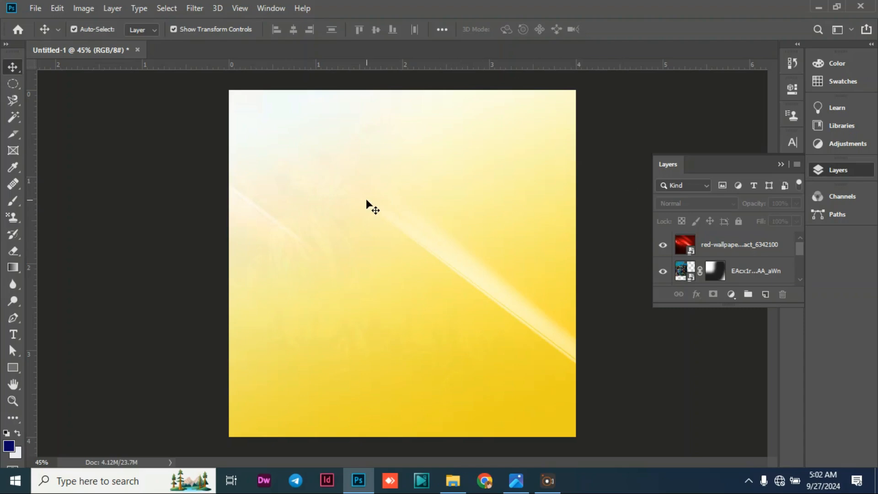
# Start placing another embedded image and browse to the Graphic Design folder on the Desktop.
pyautogui.click(36, 9)
pyautogui.click(74, 246)
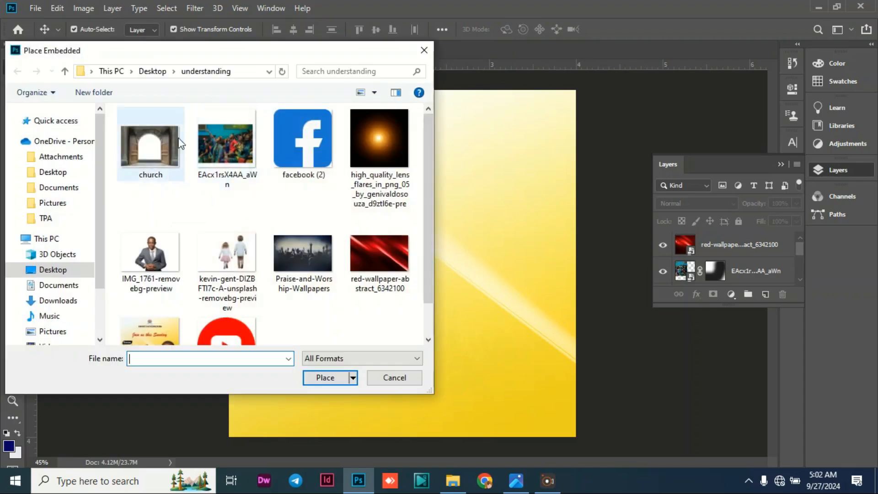
pyautogui.scroll(-1, 226, 197)
pyautogui.scroll(1, 197, 237)
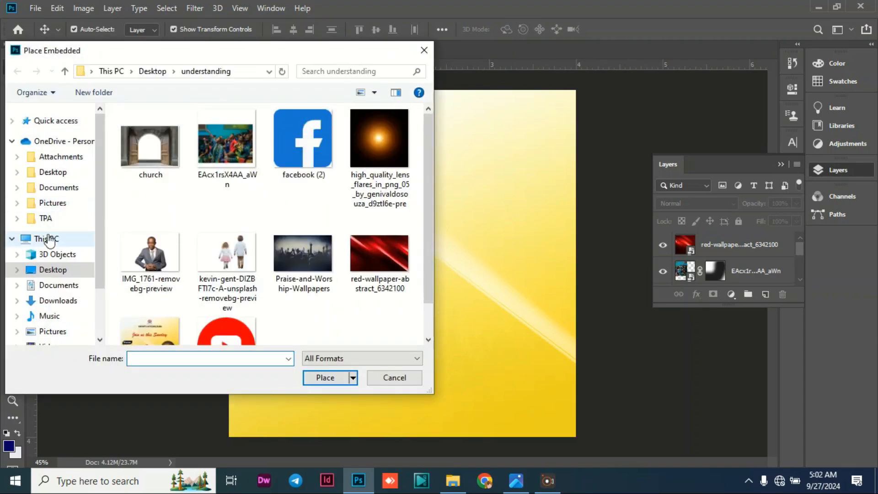
pyautogui.click(53, 270)
pyautogui.scroll(-4, 197, 186)
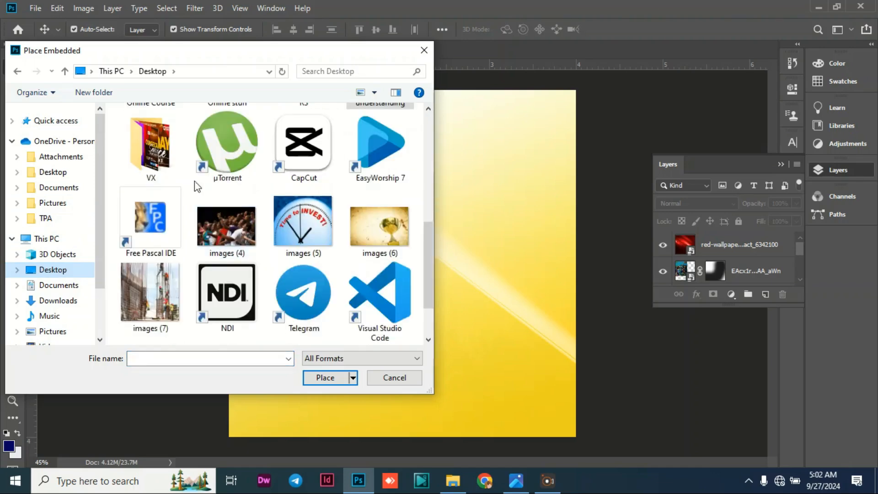
pyautogui.scroll(5, 196, 186)
pyautogui.doubleClick(150, 295)
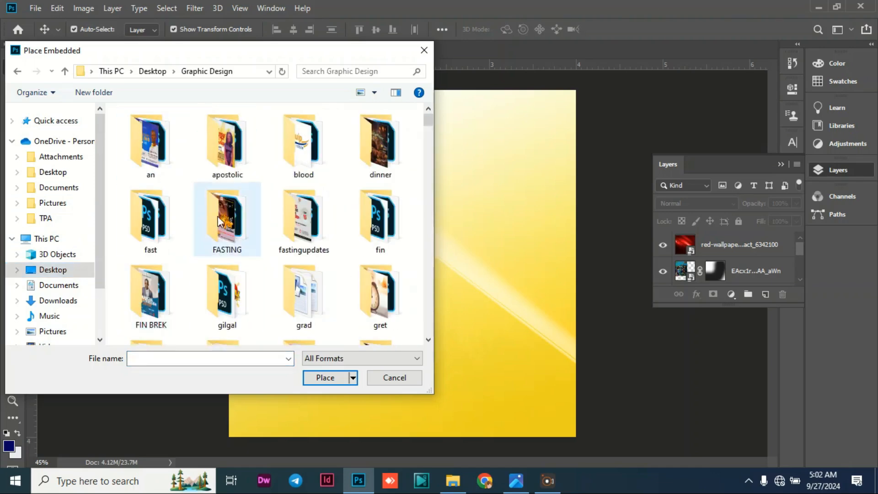
# Find the Highlife Cathedral logo image in the Graphic Design folder and place it as an embedded object.
pyautogui.scroll(-10, 219, 221)
pyautogui.scroll(1, 251, 231)
pyautogui.scroll(-1, 314, 226)
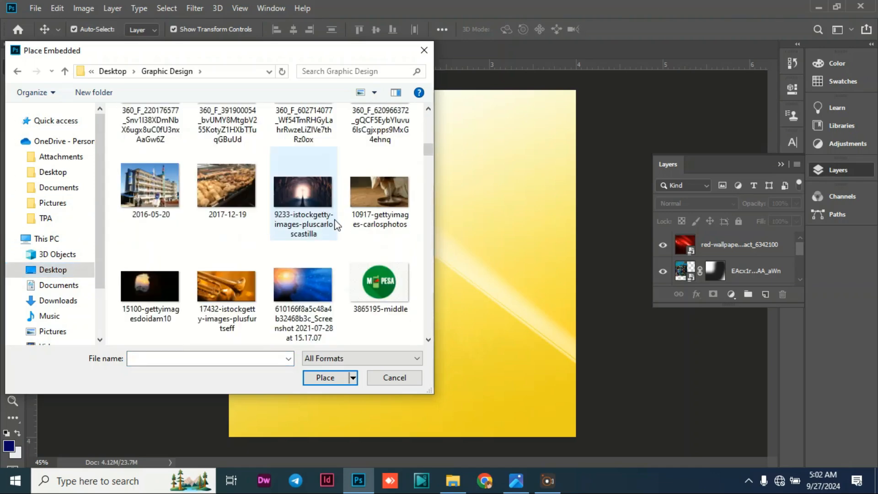
pyautogui.scroll(-3, 274, 229)
pyautogui.click(288, 279)
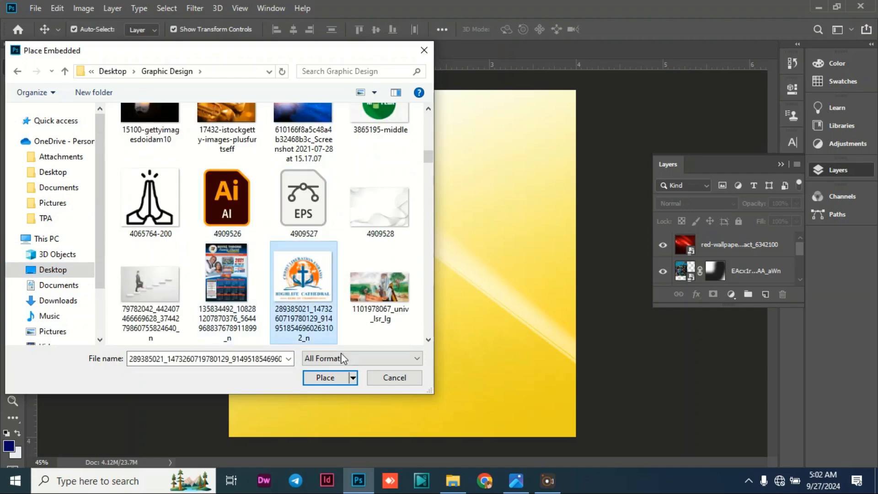
pyautogui.click(327, 378)
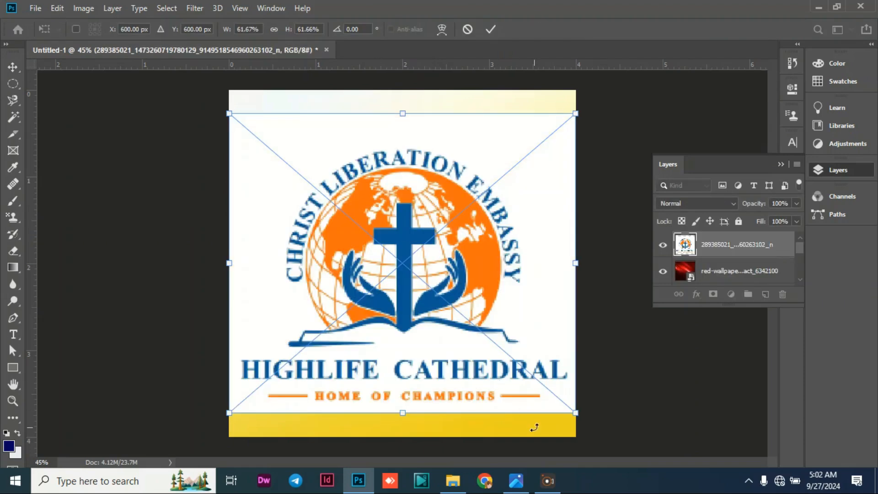
# Scale the church logo to about 11.3% near the poster's top edge and centre it horizontally on the canvas.
pyautogui.moveTo(572, 414); pyautogui.dragTo(330, 121)
pyautogui.moveTo(263, 138); pyautogui.dragTo(386, 127)
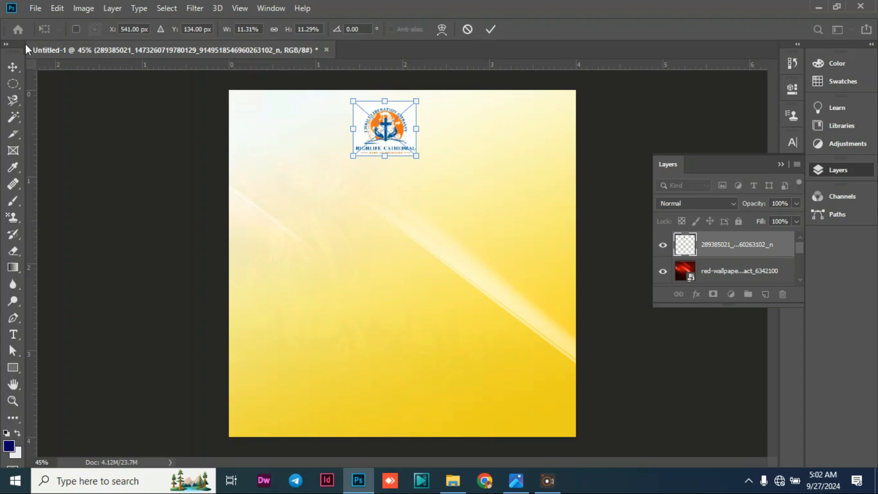
pyautogui.click(9, 67)
pyautogui.hotkey('ctrl', 'a')
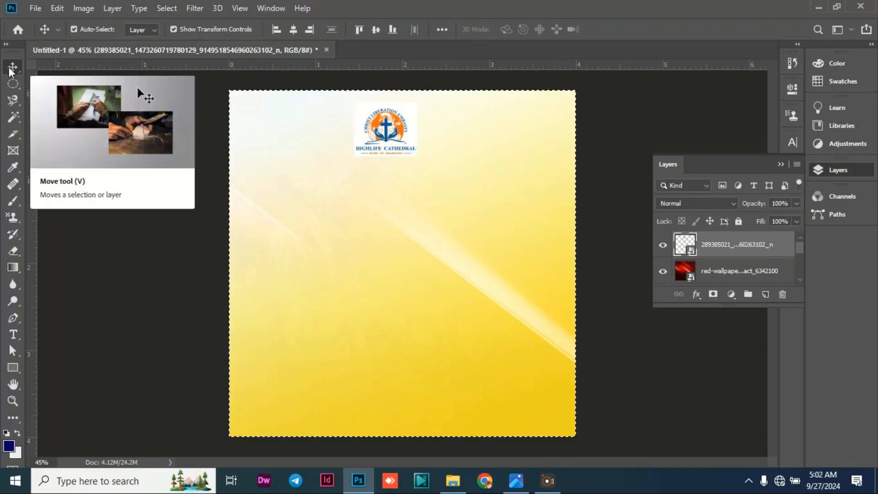
pyautogui.click(294, 29)
pyautogui.hotkey('ctrl', 'd')
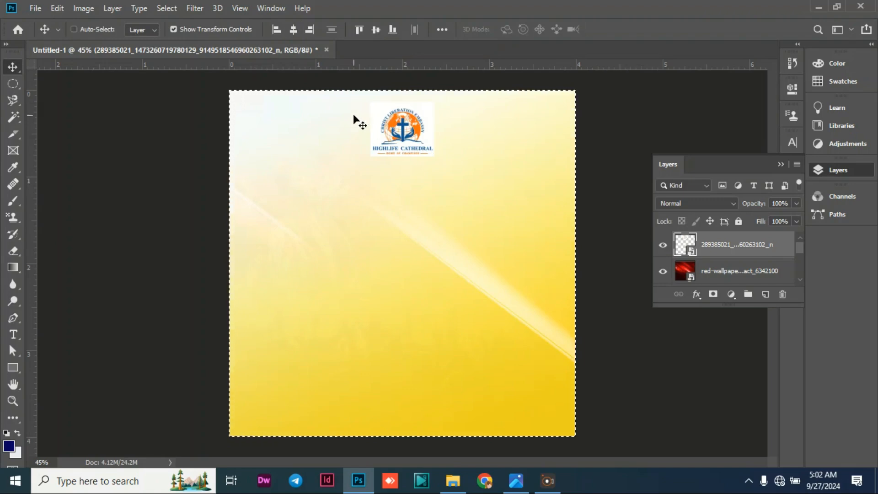
pyautogui.click(137, 136)
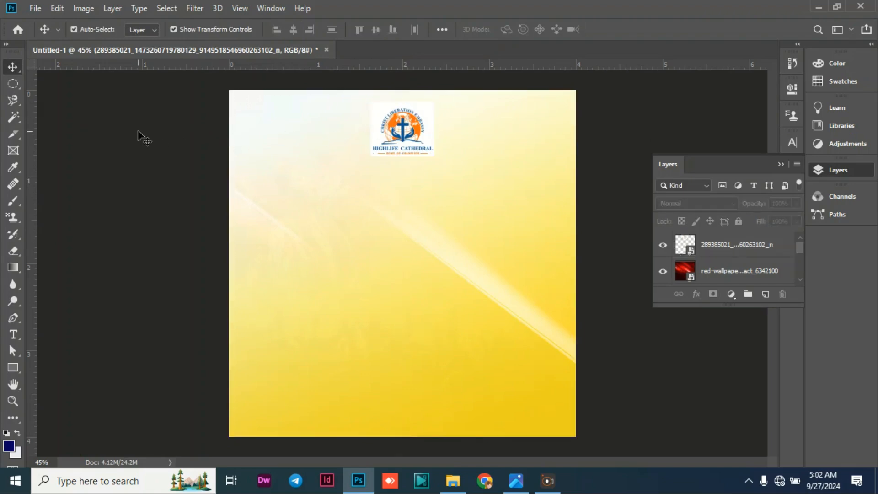
# Reduce the church logo further to about 8.3% and accept the transformation.
pyautogui.click(394, 142)
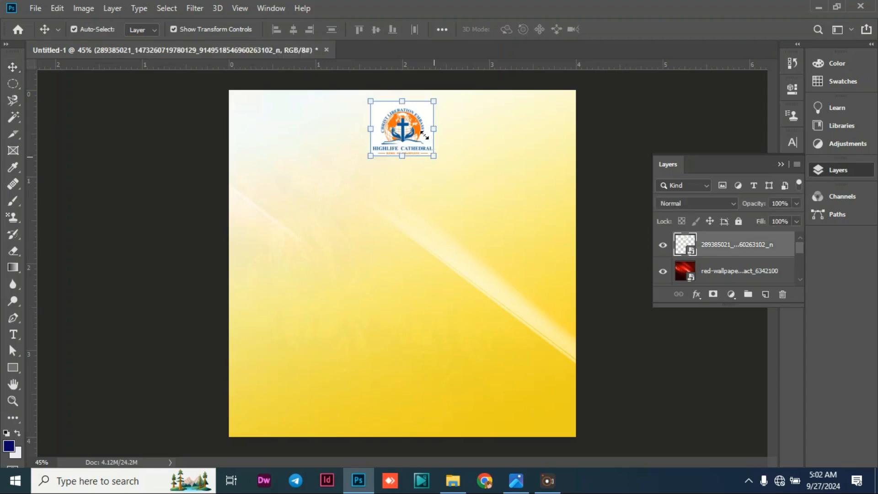
pyautogui.moveTo(433, 156); pyautogui.dragTo(416, 141)
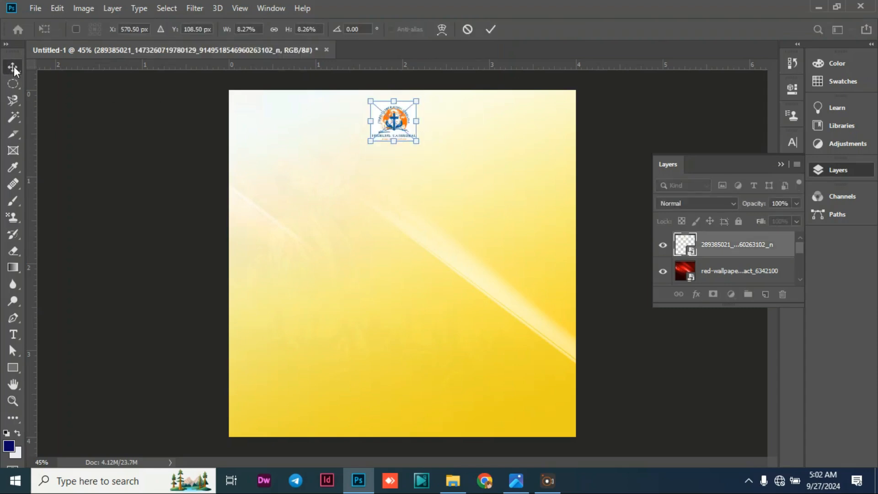
pyautogui.click(14, 69)
pyautogui.click(75, 149)
# Add a text line reading "HIGHLIFE CATHEDRAL BUSIA" below the logo.
pyautogui.click(12, 336)
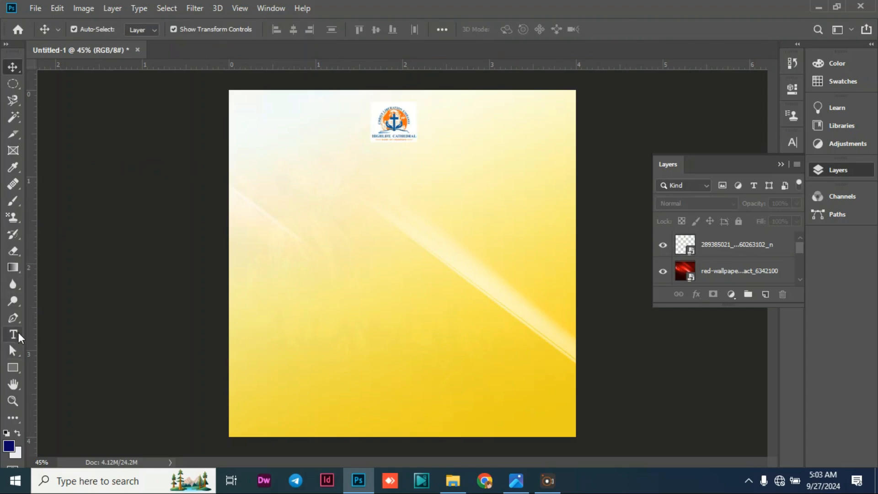
pyautogui.click(339, 169)
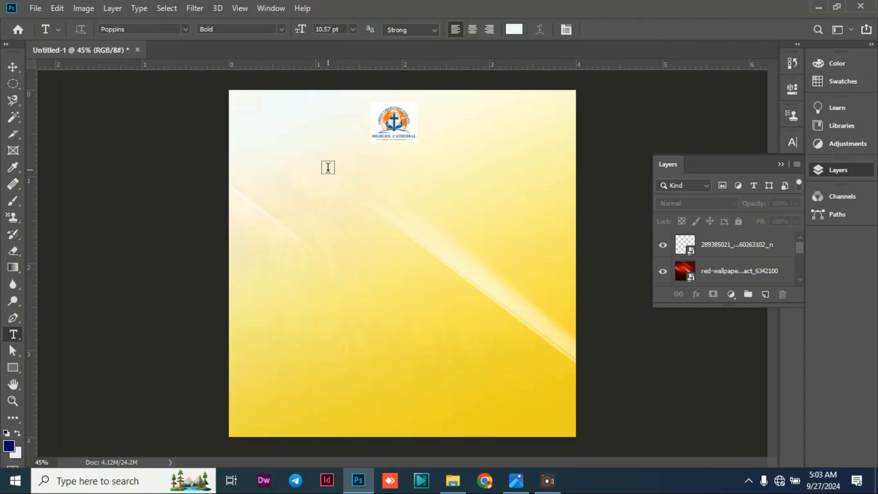
pyautogui.click(328, 167)
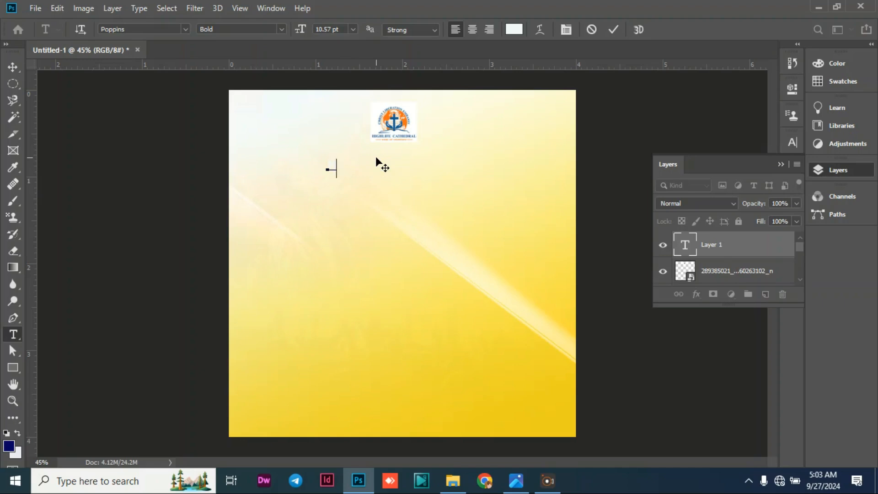
pyautogui.write('HIGHLIFE CATHEDRAL BENIN')
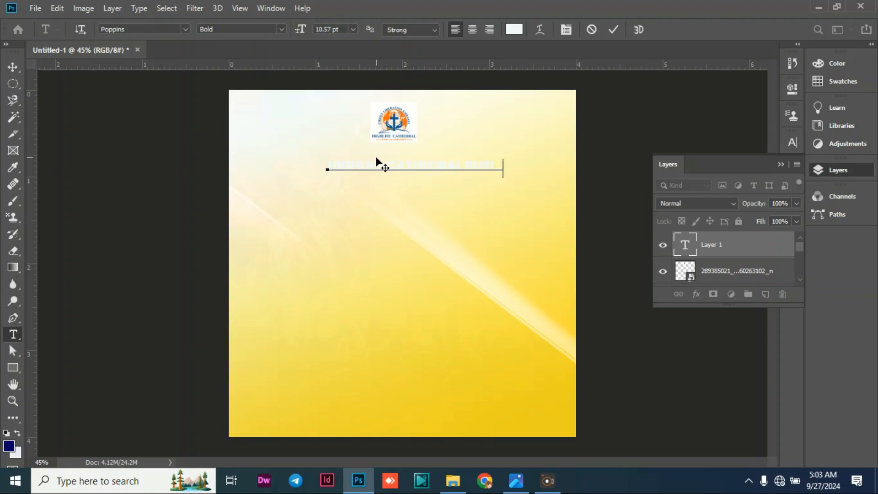
# Set the church name text to Poppins Medium in black (000000) and commit the text.
pyautogui.tripleClick(399, 166)
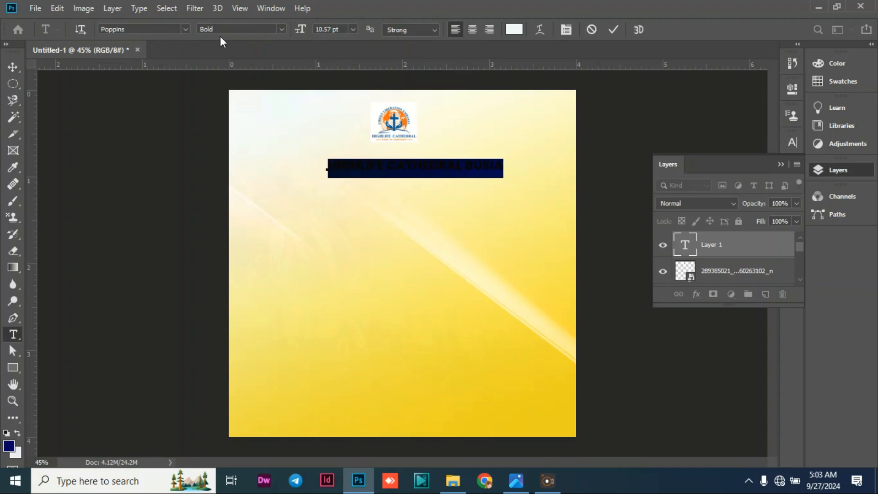
pyautogui.click(282, 30)
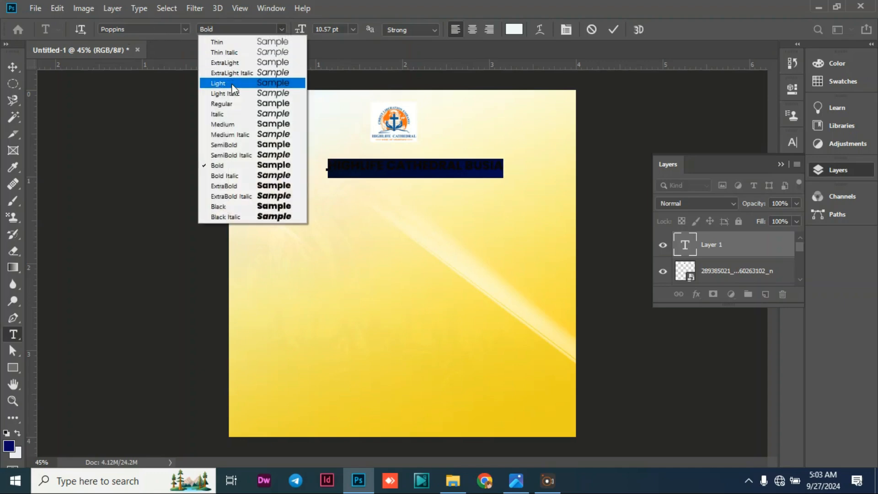
pyautogui.click(229, 124)
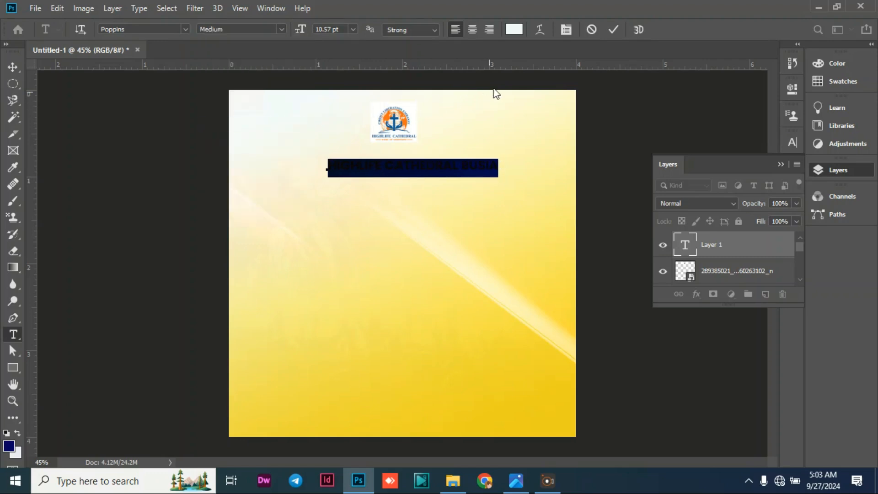
pyautogui.click(513, 30)
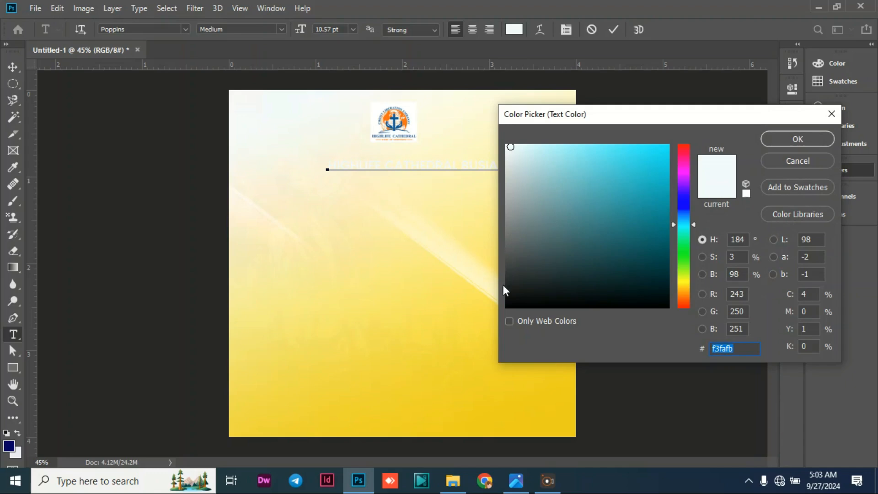
pyautogui.moveTo(507, 297); pyautogui.dragTo(508, 315)
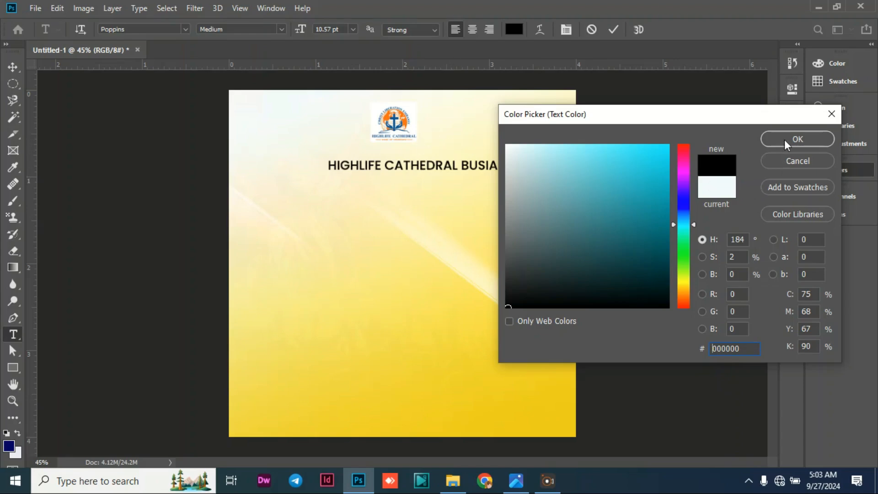
pyautogui.click(797, 139)
pyautogui.click(14, 67)
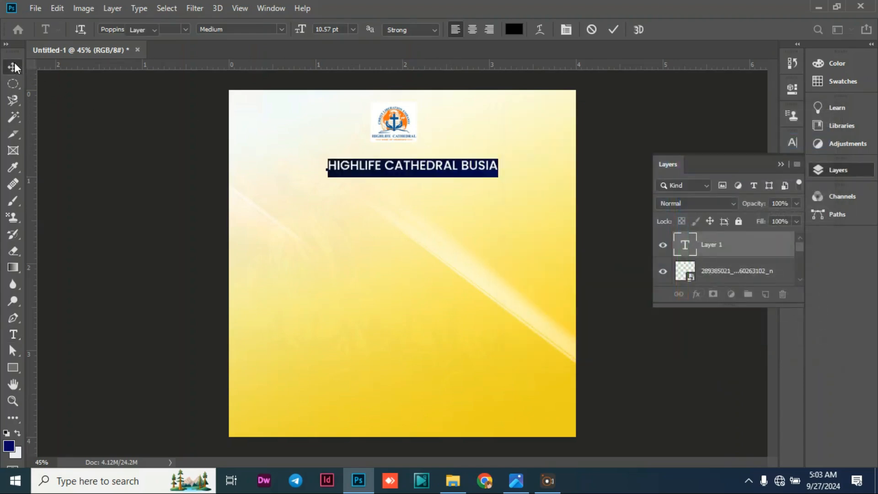
# Move the church name up beneath the logo and centre it horizontally on the canvas.
pyautogui.moveTo(468, 169)
pyautogui.mouseDown()
pyautogui.moveTo(455, 149)
pyautogui.moveTo(455, 159)
pyautogui.mouseUp()
pyautogui.hotkey('ctrl', 'a')
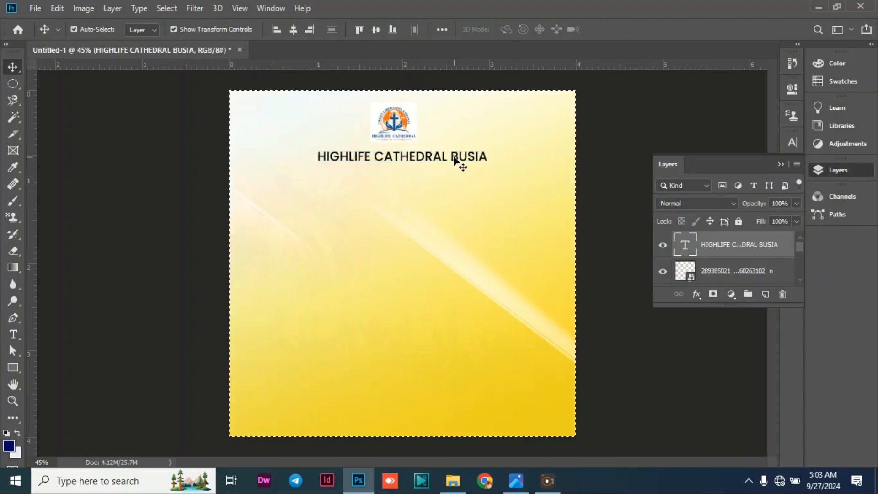
pyautogui.click(294, 31)
pyautogui.hotkey('ctrl', 'd')
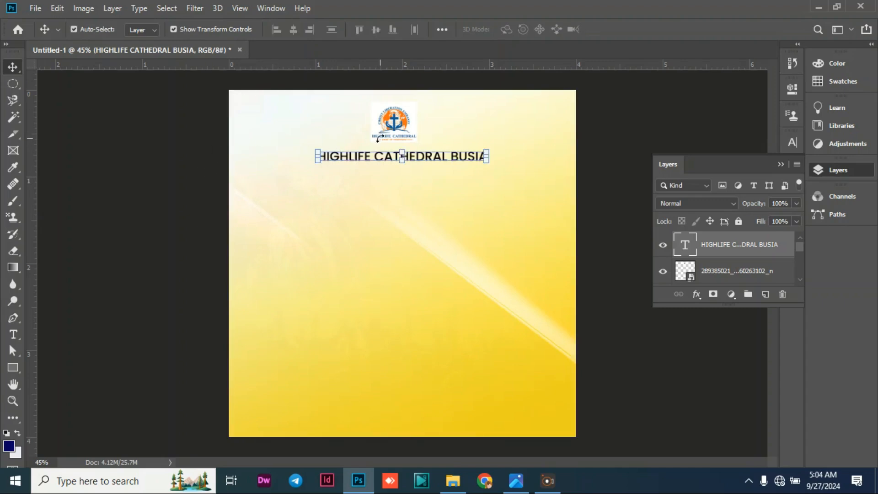
# Nudge the church name upward so it sits just below the logo, and deselect it.
pyautogui.press('Up')
pyautogui.press('Up')
pyautogui.press('Up')
pyautogui.press('Up')
pyautogui.press('Up')
pyautogui.press('Up')
pyautogui.press('Up')
pyautogui.press('Up')
pyautogui.press('Up')
pyautogui.press('Up')
pyautogui.press('Up')
pyautogui.press('Up')
pyautogui.press('Up')
pyautogui.press('Up')
pyautogui.press('Up')
pyautogui.press('Up')
pyautogui.press('Up')
pyautogui.press('Up')
pyautogui.press('Up')
pyautogui.press('Up')
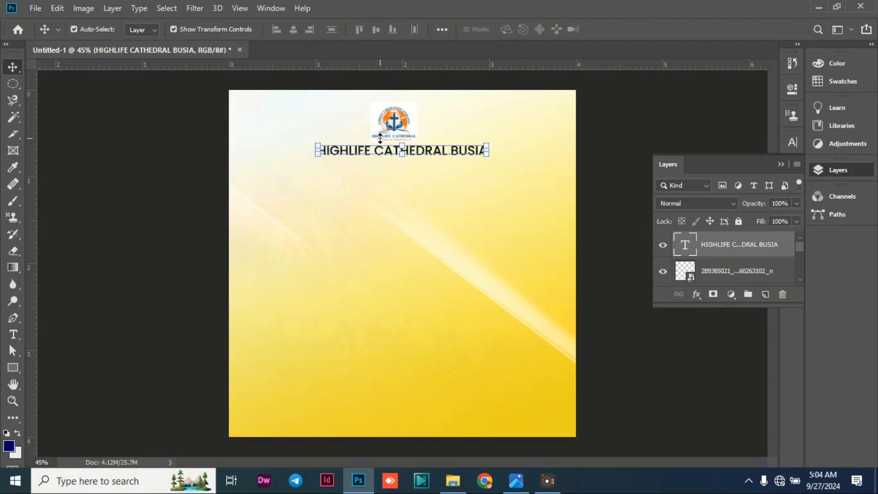
pyautogui.click(110, 123)
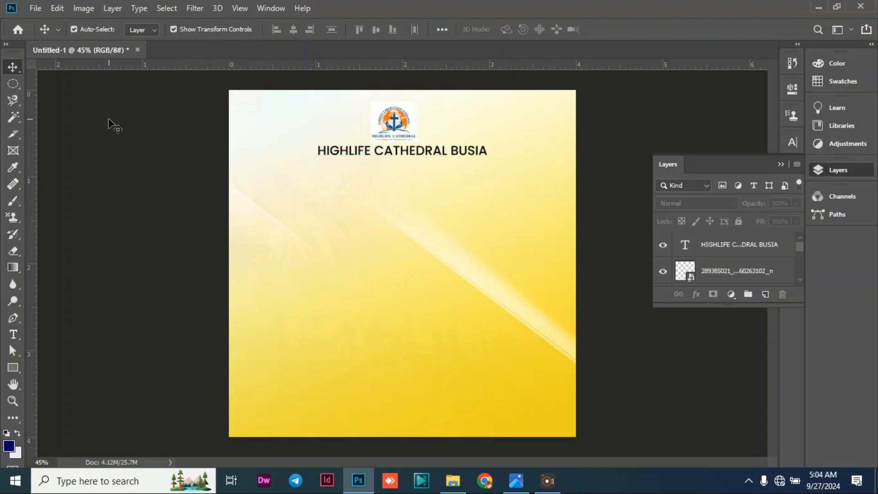
# Nudge the church logo upward, closer to the poster's top edge, leaving a gap above the church name.
pyautogui.click(407, 124)
pyautogui.press('Up')
pyautogui.press('Up')
pyautogui.press('Up')
pyautogui.press('Up')
pyautogui.press('Up')
pyautogui.press('Up')
pyautogui.press('Up')
pyautogui.press('Up')
pyautogui.press('Up')
pyautogui.press('Up')
pyautogui.press('Up')
pyautogui.press('Up')
pyautogui.press('Up')
pyautogui.press('Up')
pyautogui.press('Up')
pyautogui.press('Up')
pyautogui.press('Up')
pyautogui.press('Up')
pyautogui.press('Up')
pyautogui.press('Up')
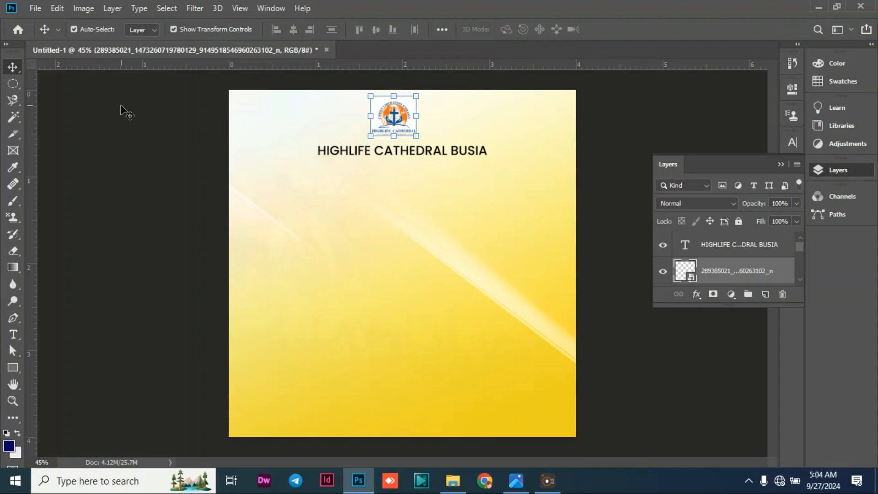
# Nudge the church name upward until it sits close beneath the logo, and deselect it.
pyautogui.click(78, 130)
pyautogui.click(398, 155)
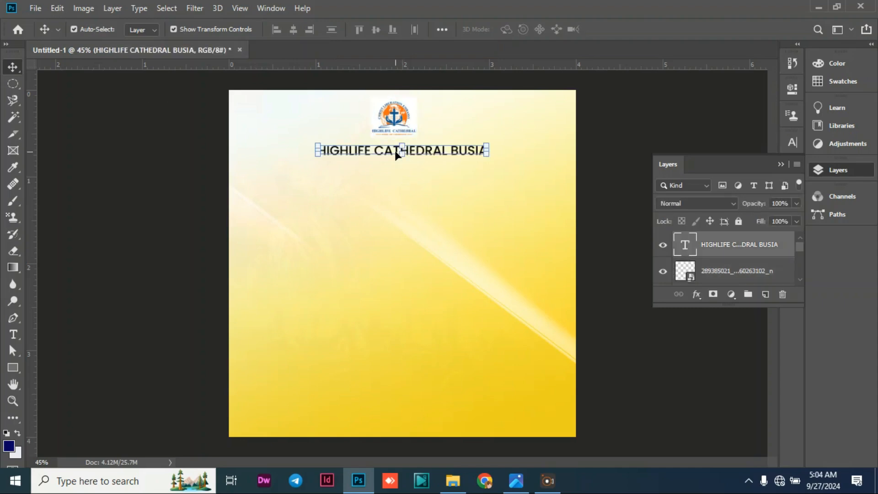
pyautogui.press('Up')
pyautogui.press('Up')
pyautogui.press('Up')
pyautogui.press('Up')
pyautogui.press('Up')
pyautogui.press('Up')
pyautogui.press('Up')
pyautogui.press('Up')
pyautogui.press('Up')
pyautogui.press('Up')
pyautogui.press('Up')
pyautogui.press('Up')
pyautogui.press('Up')
pyautogui.press('Up')
pyautogui.press('Up')
pyautogui.press('Up')
pyautogui.press('Up')
pyautogui.press('Up')
pyautogui.press('Up')
pyautogui.press('Up')
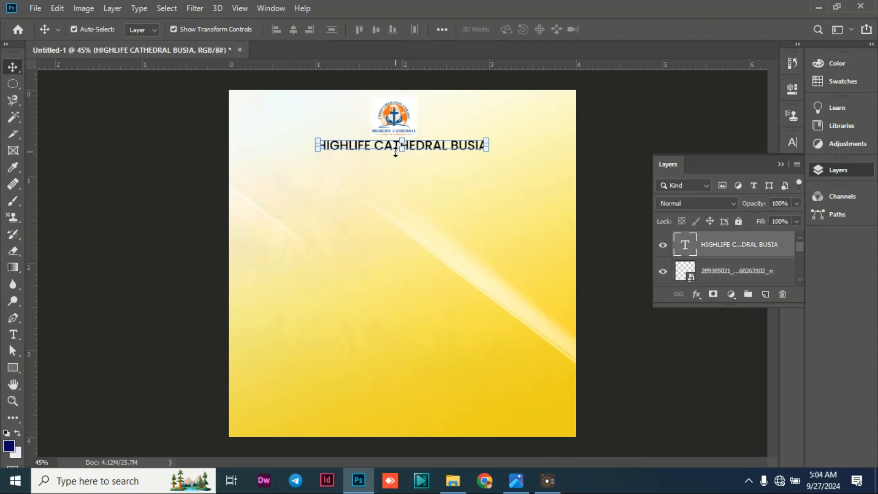
pyautogui.press('Up')
pyautogui.press('Up')
pyautogui.press('Up')
pyautogui.press('Up')
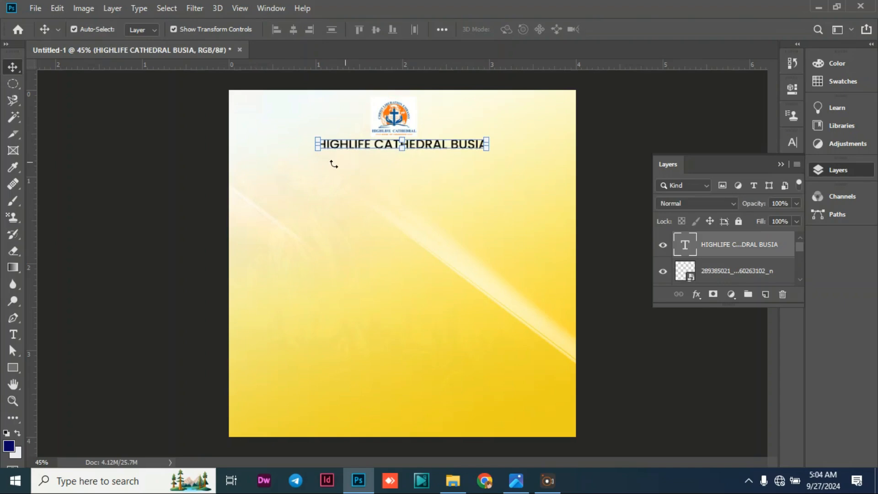
pyautogui.click(131, 156)
# Reposition the logo at the horizontal centre of the canvas and realign the church name centrally just beneath it.
pyautogui.moveTo(389, 115); pyautogui.dragTo(343, 115)
pyautogui.moveTo(425, 148)
pyautogui.mouseDown()
pyautogui.moveTo(454, 124)
pyautogui.moveTo(476, 121)
pyautogui.moveTo(470, 138)
pyautogui.moveTo(414, 152)
pyautogui.mouseUp()
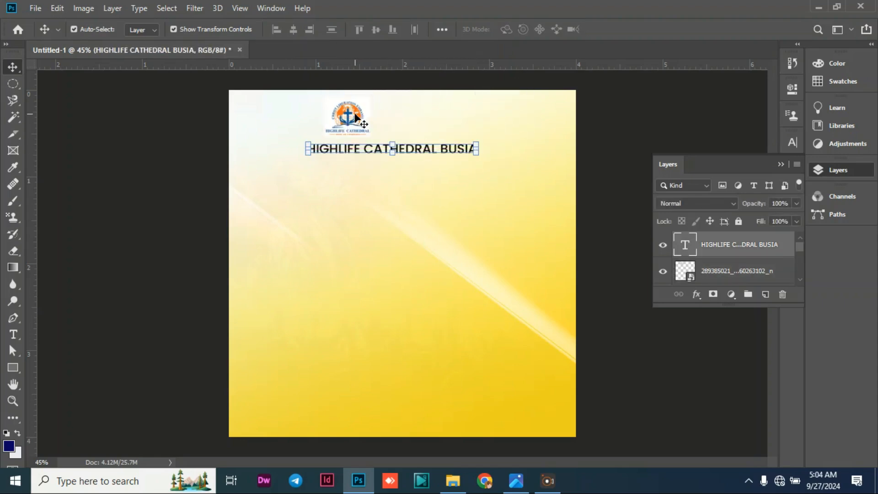
pyautogui.moveTo(357, 118); pyautogui.dragTo(407, 117)
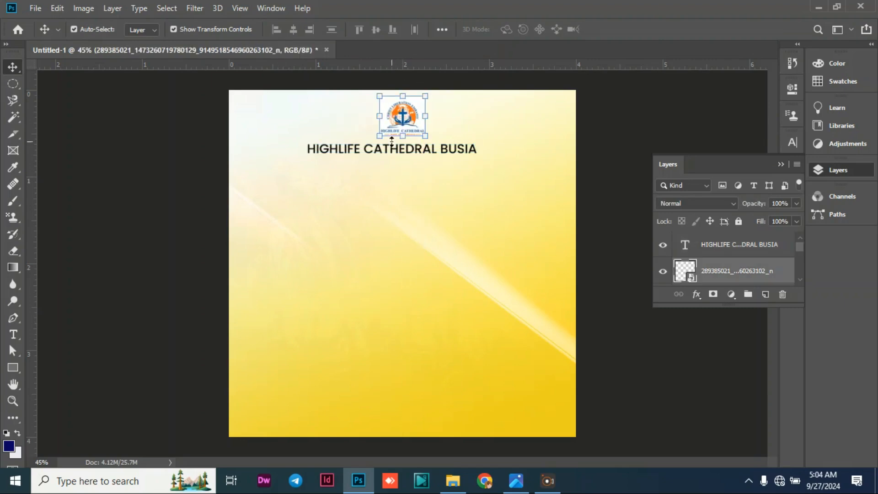
pyautogui.click(125, 97)
pyautogui.moveTo(376, 148)
pyautogui.mouseDown()
pyautogui.moveTo(387, 138)
pyautogui.moveTo(380, 146)
pyautogui.moveTo(388, 146)
pyautogui.mouseUp()
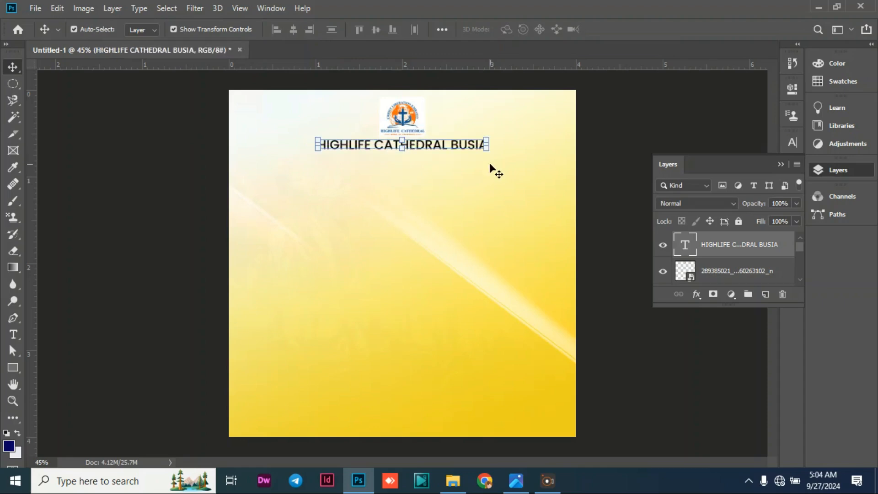
# Scale the church name down to about 89.41% and centre it horizontally on the canvas, clearing the selection.
pyautogui.moveTo(317, 148); pyautogui.dragTo(336, 149)
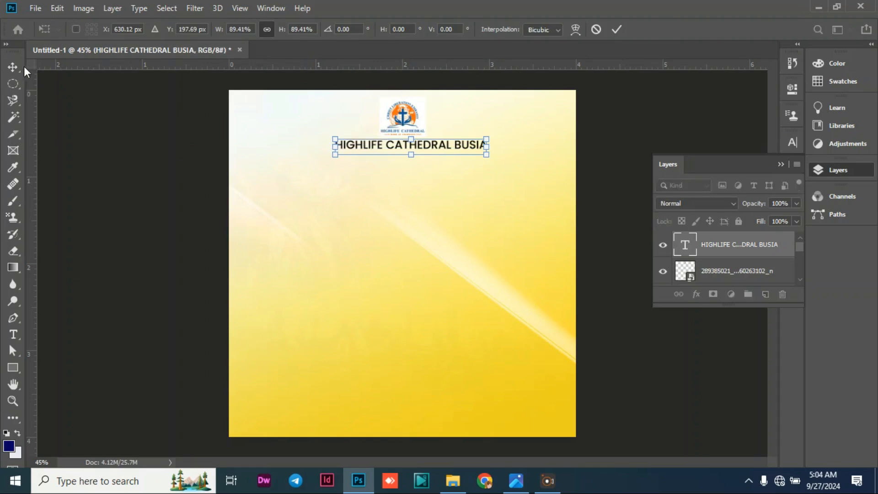
pyautogui.click(311, 191)
pyautogui.click(390, 145)
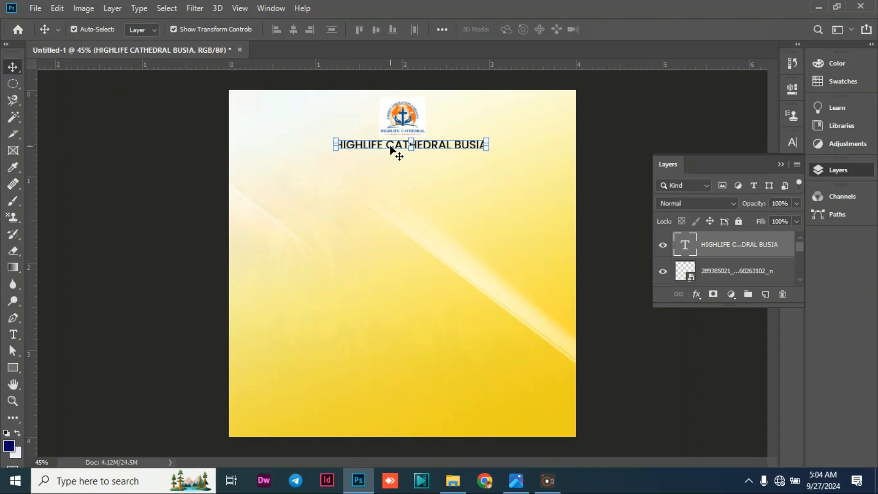
pyautogui.press('Left')
pyautogui.press('Left')
pyautogui.press('Left')
pyautogui.press('Left')
pyautogui.press('Left')
pyautogui.press('Left')
pyautogui.press('Left')
pyautogui.press('Left')
pyautogui.press('Left')
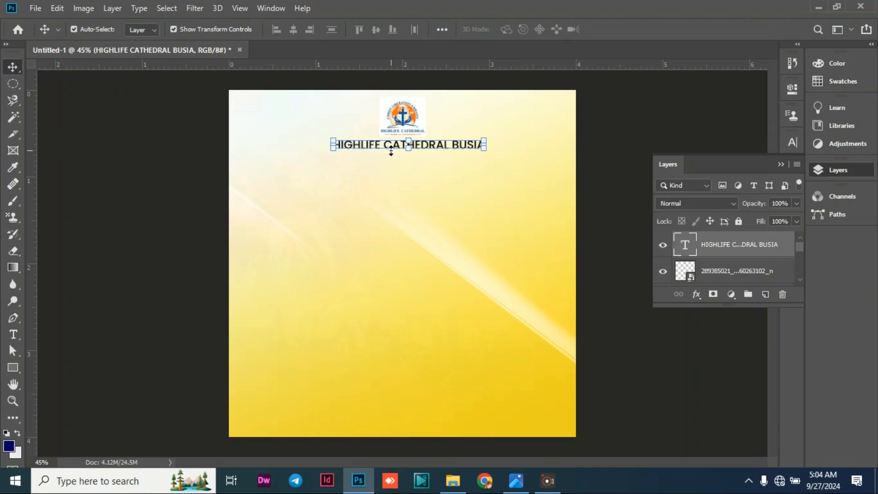
pyautogui.hotkey('ctrl', 'a')
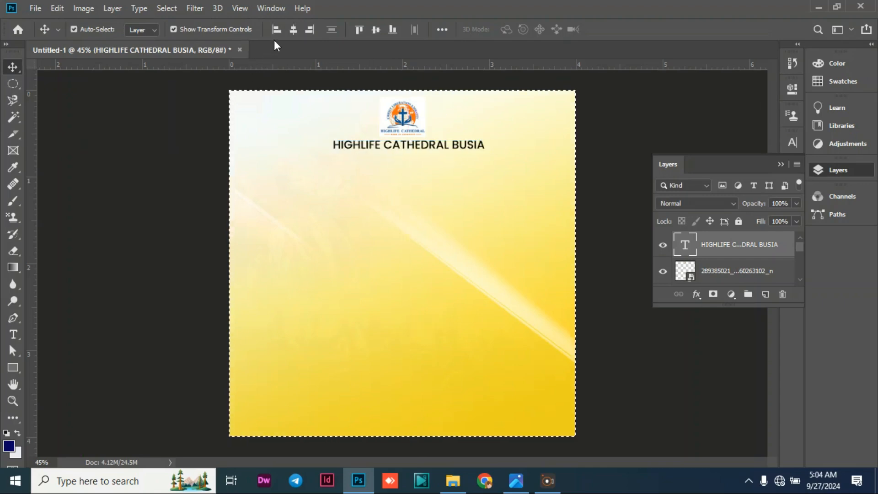
pyautogui.click(294, 30)
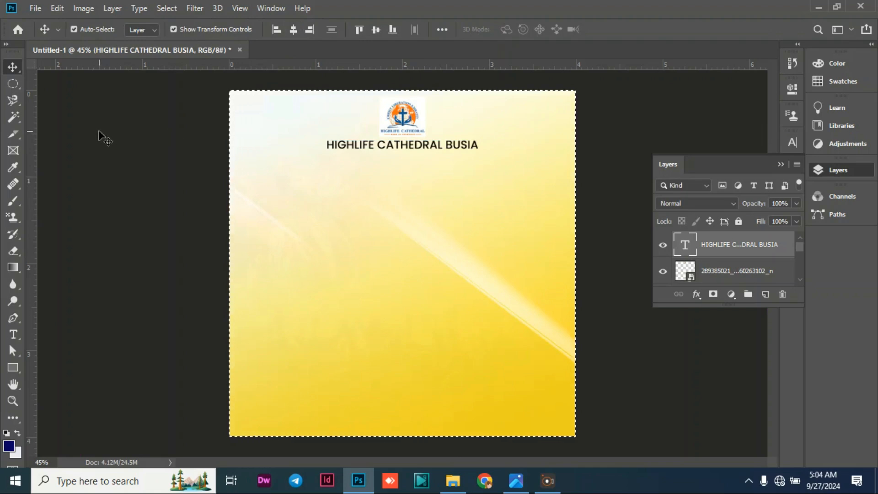
pyautogui.hotkey('ctrl', 'd')
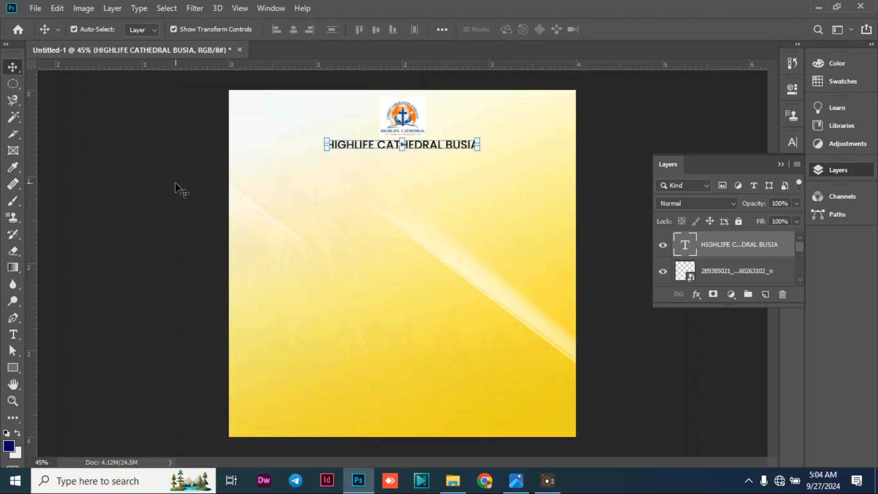
pyautogui.click(169, 175)
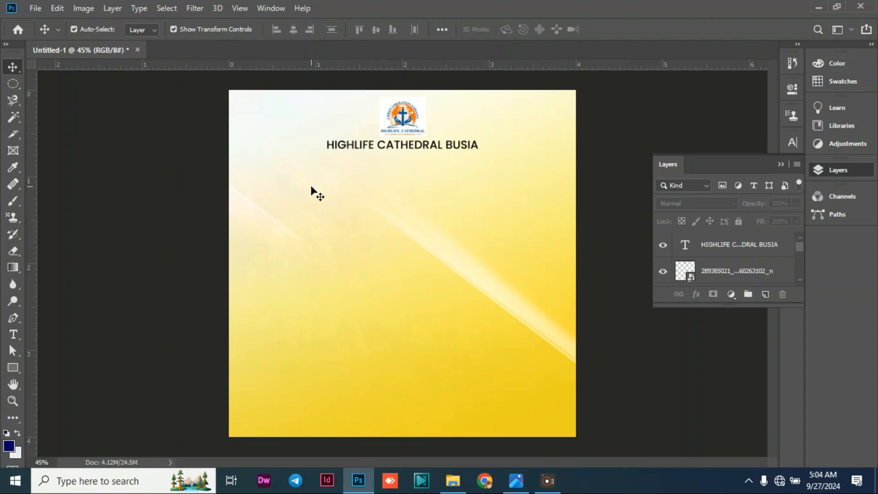
# Add a new text line reading "Join us this sunday" below the church name.
pyautogui.click(13, 334)
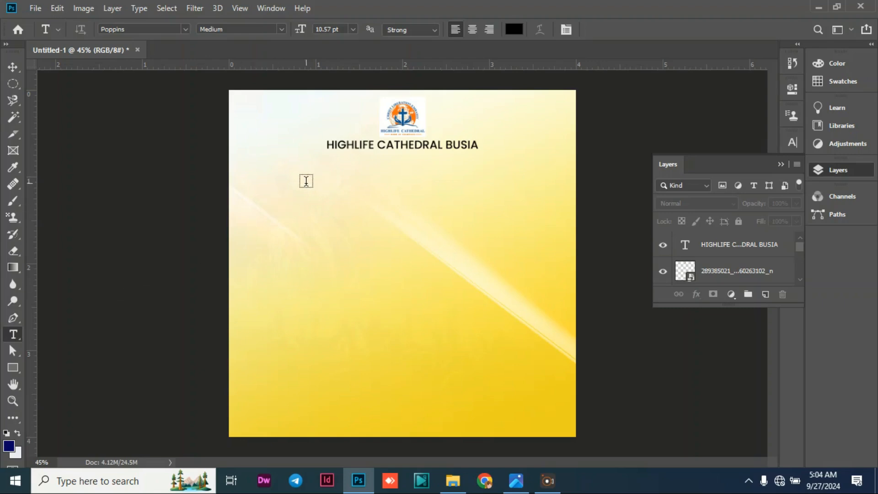
pyautogui.click(306, 180)
pyautogui.press('BackSpace')
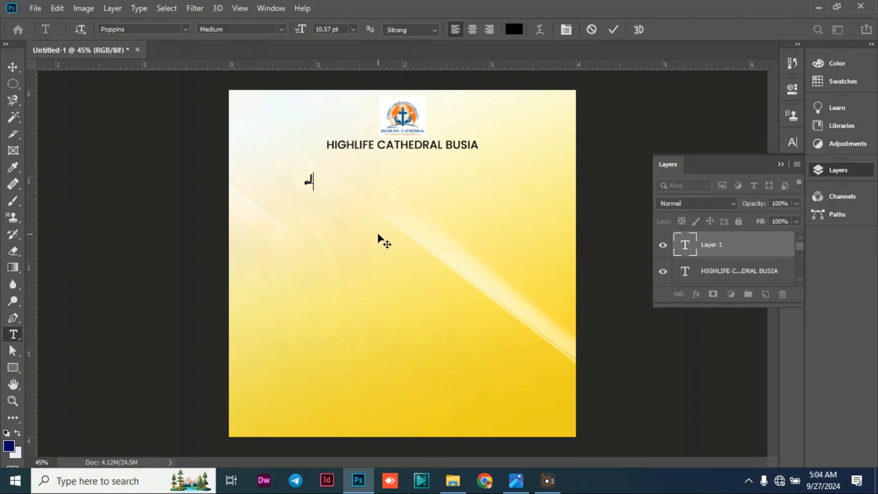
pyautogui.write('JOIN US')
pyautogui.press('BackSpace')
pyautogui.press('BackSpace')
pyautogui.press('BackSpace')
pyautogui.press('Left')
pyautogui.press('Left')
pyautogui.press('Left')
pyautogui.press('Left')
pyautogui.press('Delete')
pyautogui.press('Delete')
pyautogui.press('Delete')
pyautogui.press('Delete')
pyautogui.write('Join us thi')
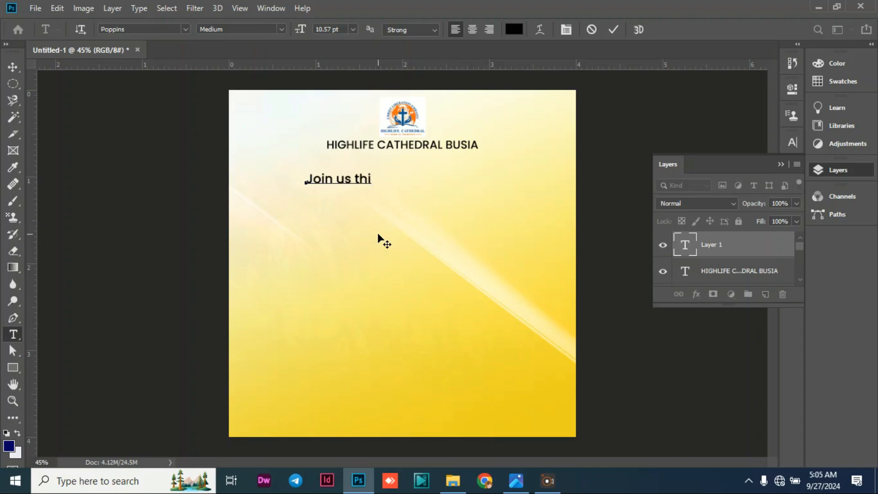
pyautogui.write('s sunday')
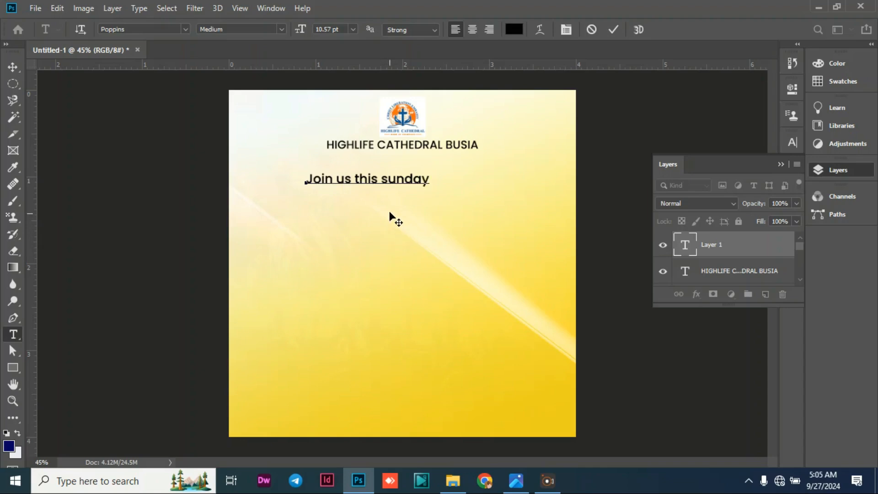
# Set the "Join us this sunday" line to the Brush Script MT font and commit the text.
pyautogui.tripleClick(391, 182)
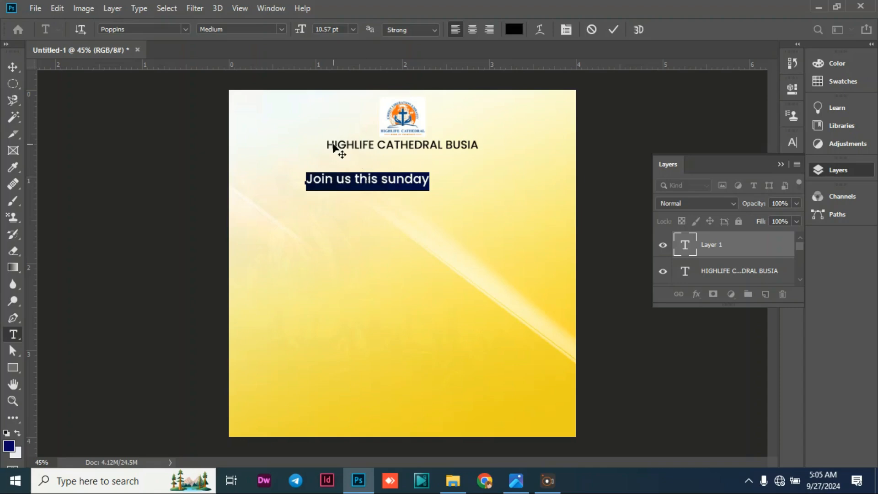
pyautogui.click(189, 26)
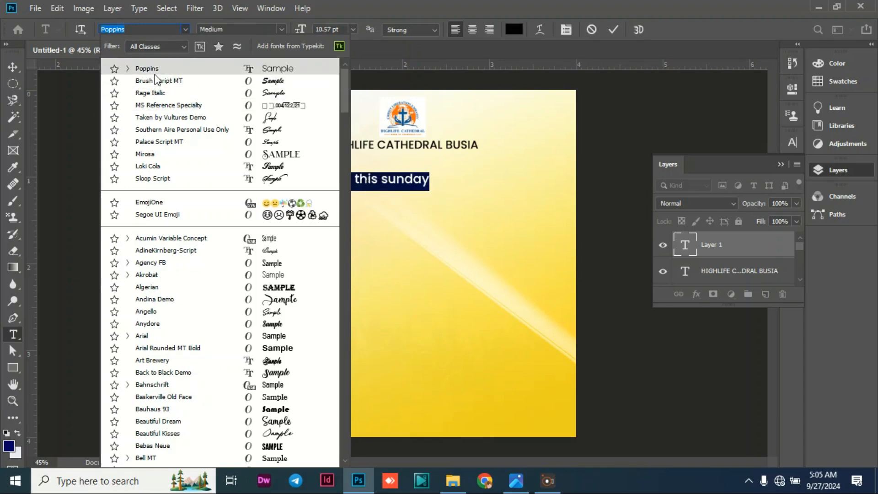
pyautogui.click(159, 81)
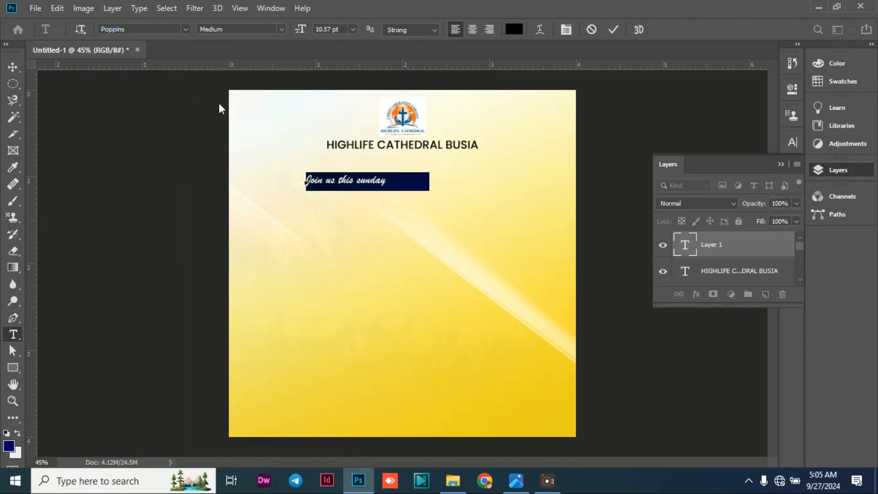
pyautogui.click(12, 67)
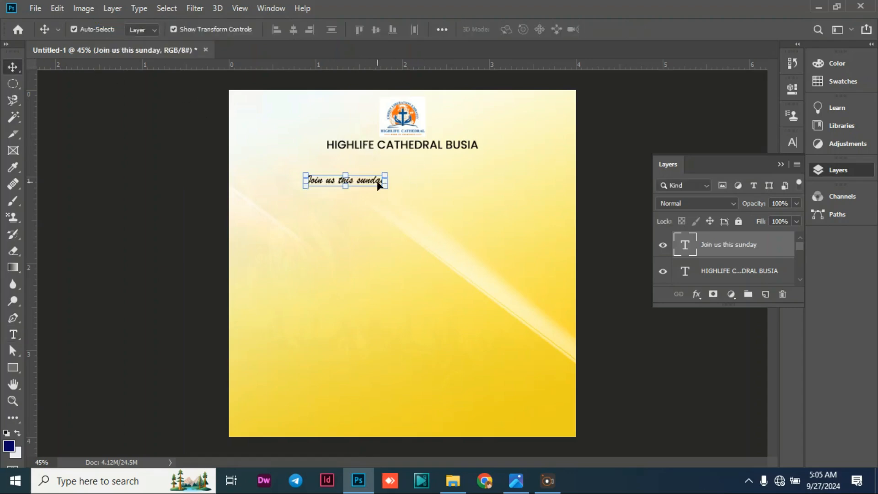
# Enlarge the "Join us this sunday" line to about 24.64 pt, slightly wider than the church name.
pyautogui.moveTo(385, 187); pyautogui.dragTo(493, 217)
pyautogui.click(16, 71)
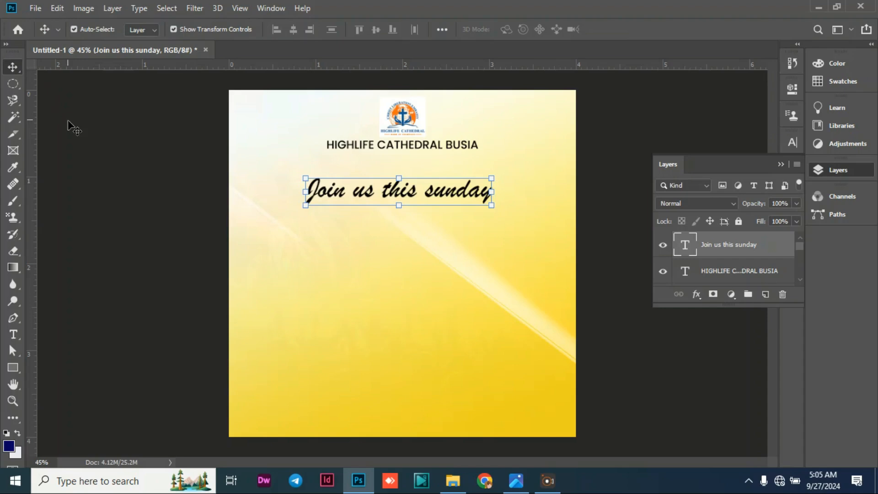
pyautogui.click(68, 125)
# Centre the "Join us this sunday" line horizontally on the canvas, clear the selection and shift the line slightly down.
pyautogui.click(392, 190)
pyautogui.hotkey('ctrl', 'a')
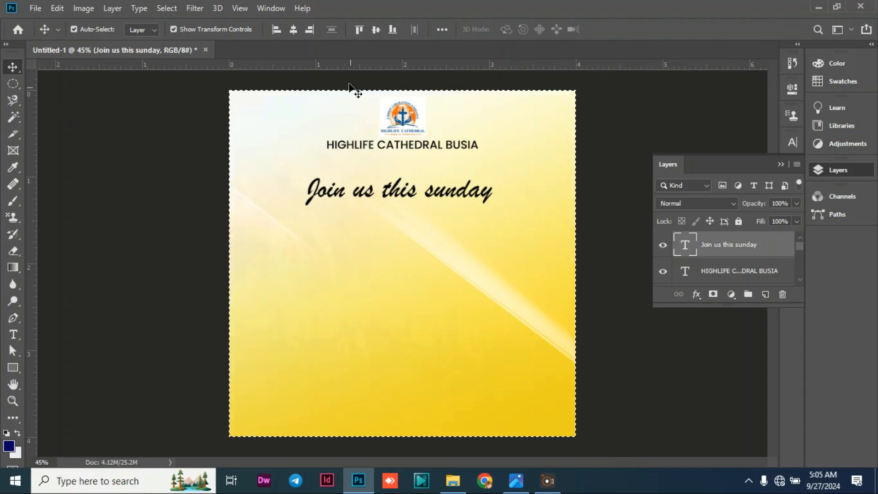
pyautogui.click(293, 30)
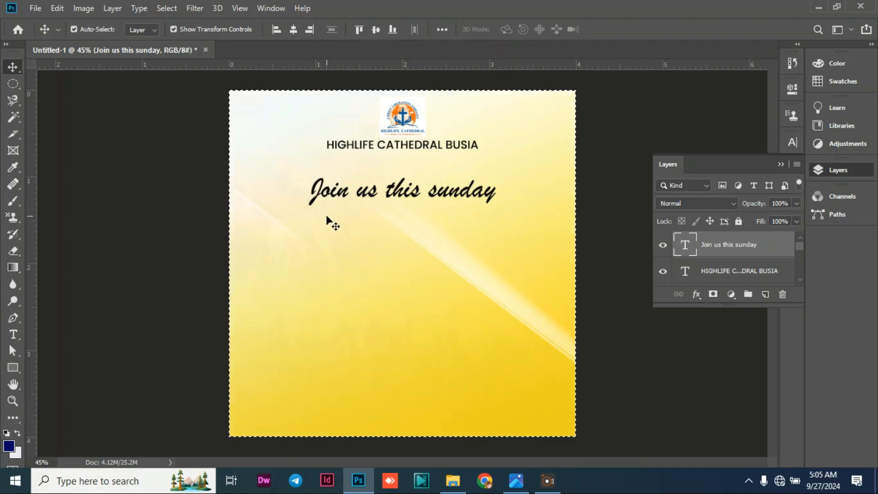
pyautogui.click(74, 28)
pyautogui.hotkey('ctrl', 'd')
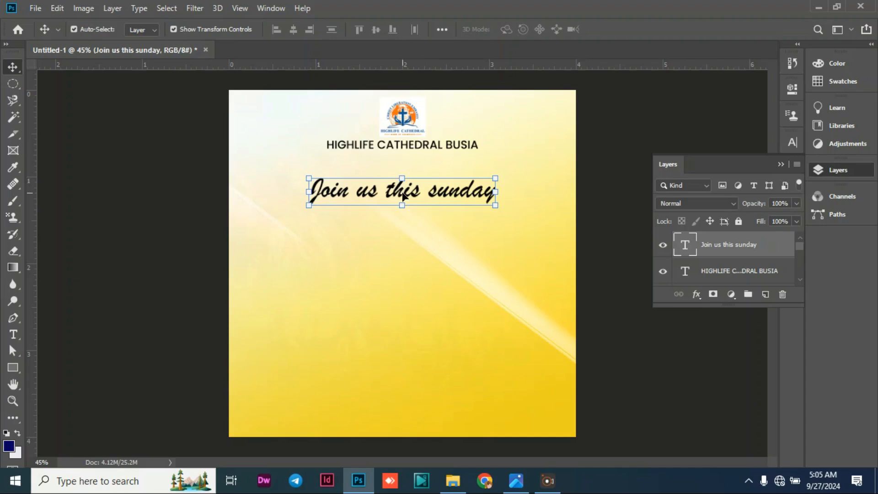
pyautogui.moveTo(403, 195); pyautogui.dragTo(402, 197)
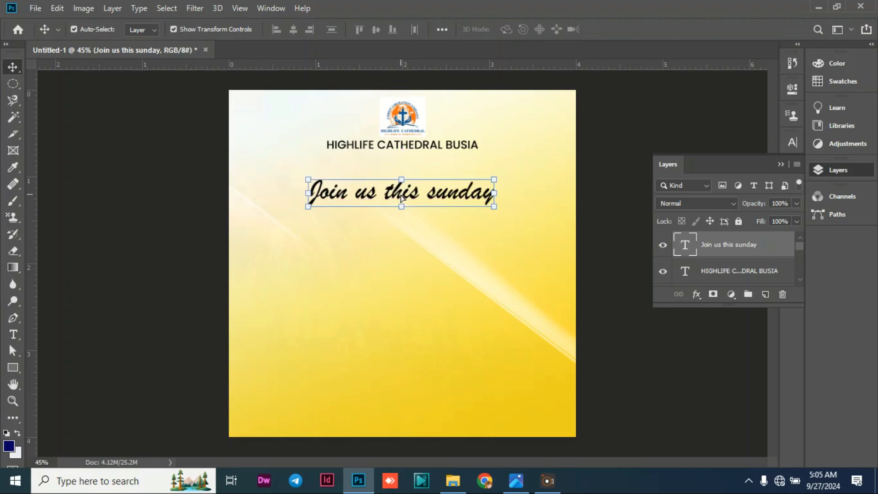
# Set the "Join us this sunday" text colour to dark red (920202), commit the text and deselect it.
pyautogui.doubleClick(412, 189)
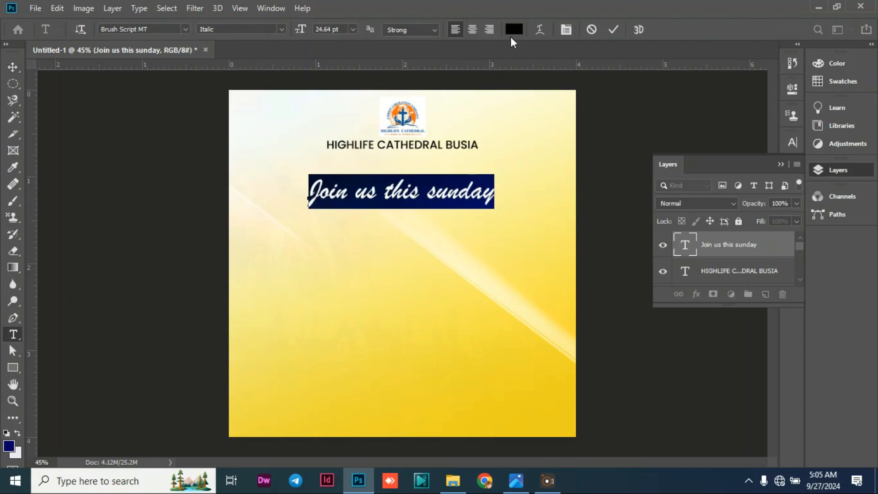
pyautogui.click(513, 29)
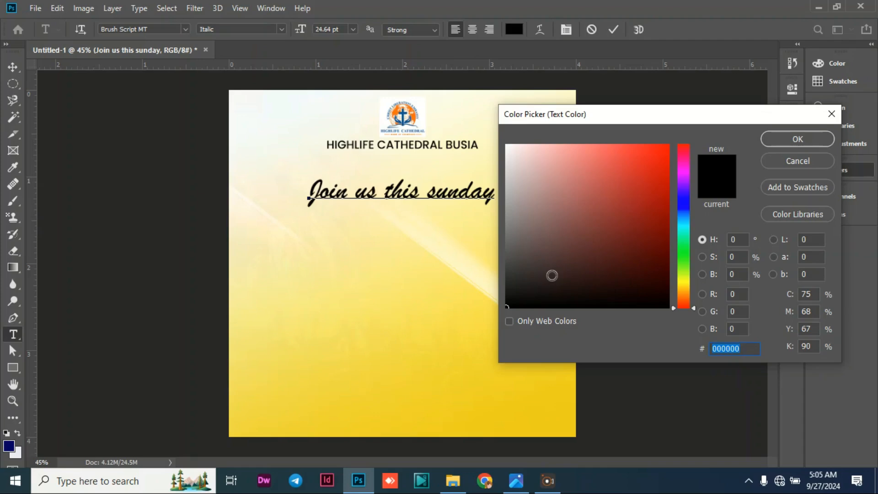
pyautogui.write('ff')
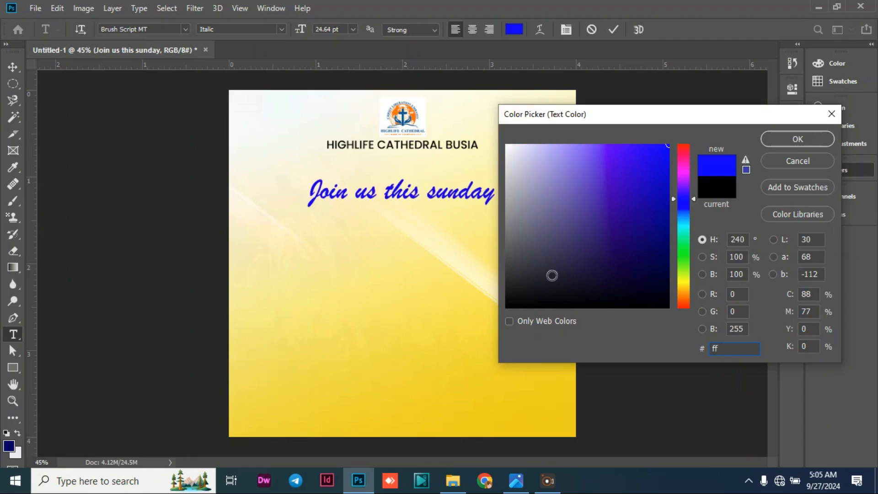
pyautogui.write('0000')
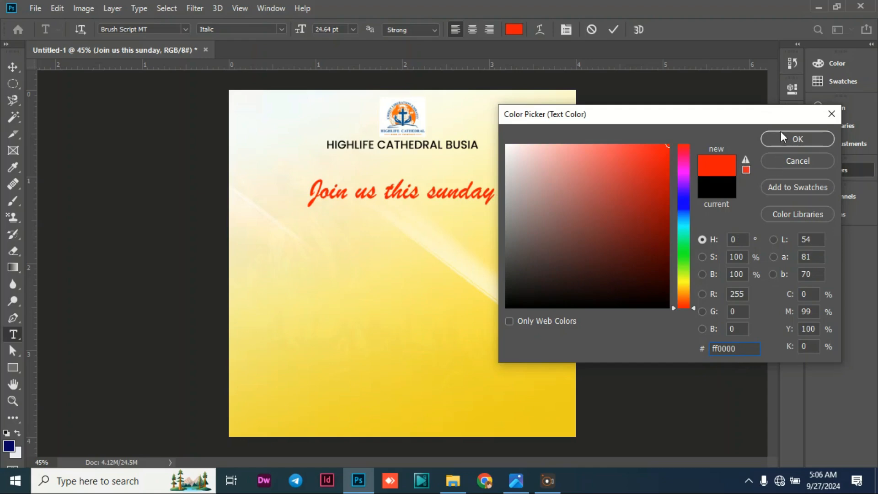
pyautogui.doubleClick(733, 349)
pyautogui.write('9')
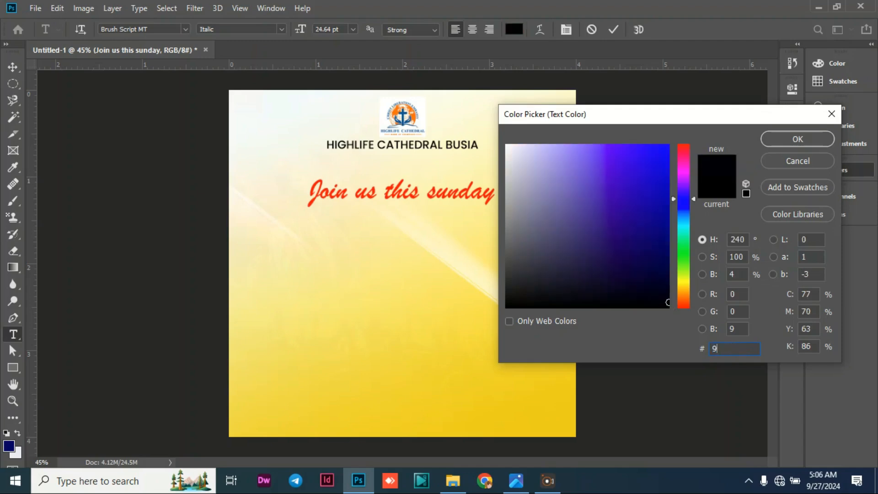
pyautogui.write('20')
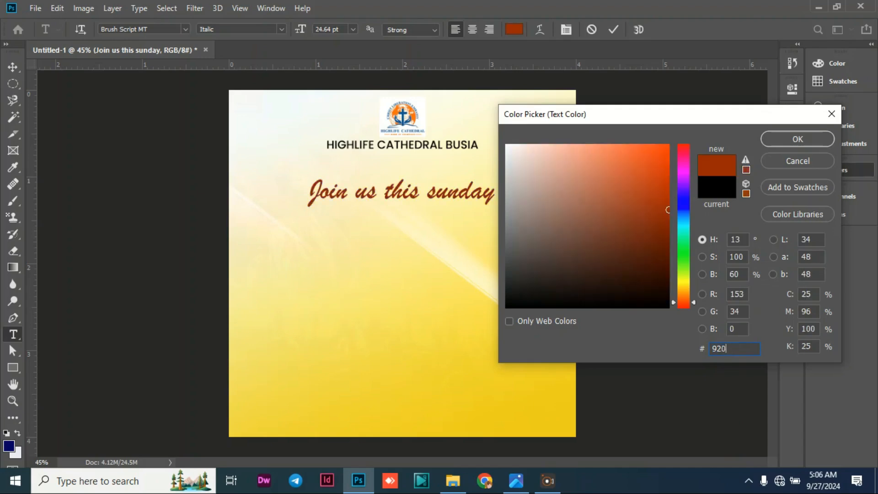
pyautogui.write('202')
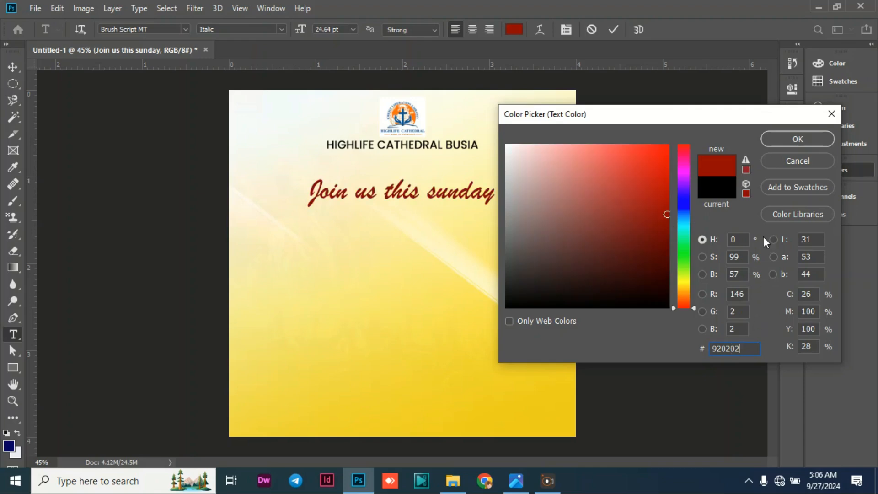
pyautogui.click(785, 139)
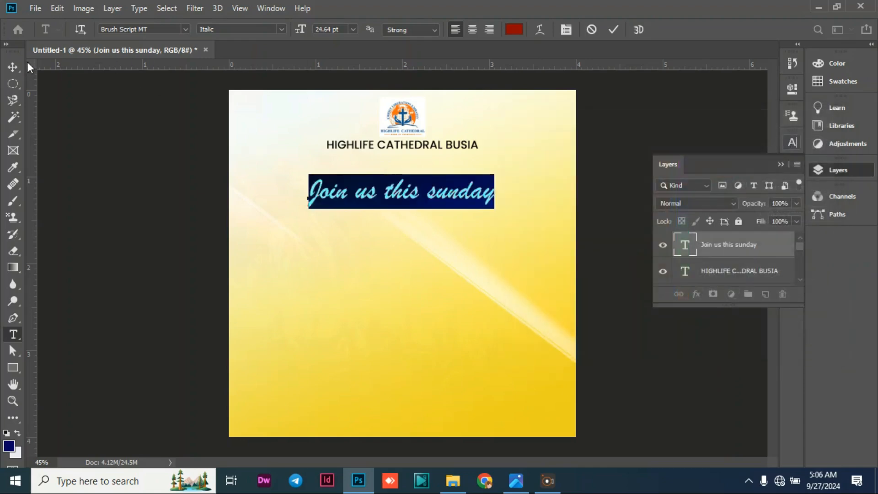
pyautogui.click(13, 67)
pyautogui.click(343, 209)
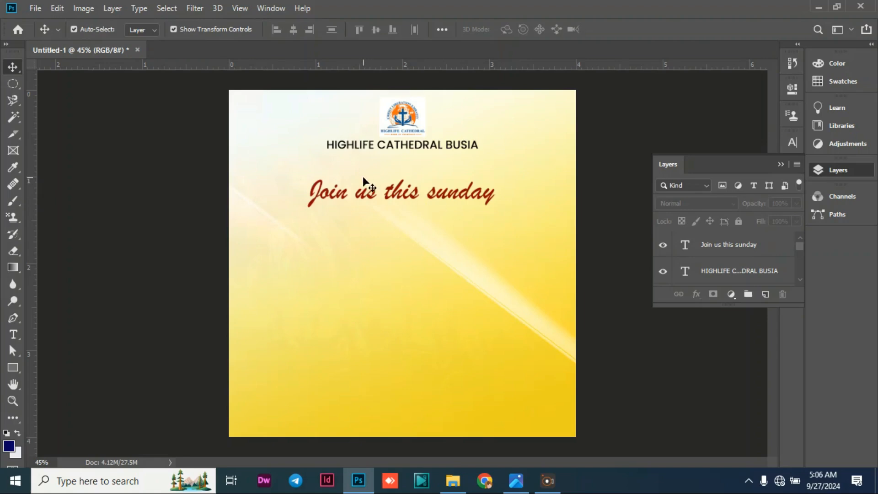
# Draw a rectangle about 154 × 76 px below the start of the invitation line and round its top-left and bottom-right corners to 50 px.
pyautogui.click(13, 369)
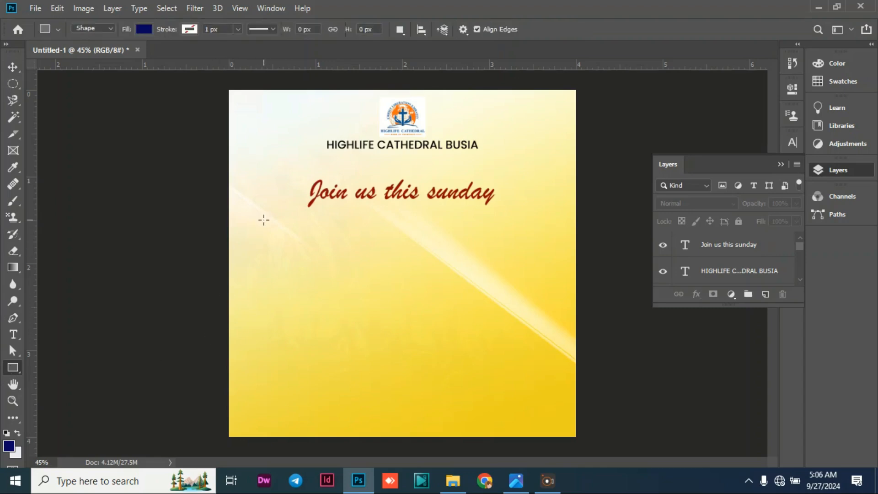
pyautogui.moveTo(261, 221); pyautogui.dragTo(305, 243)
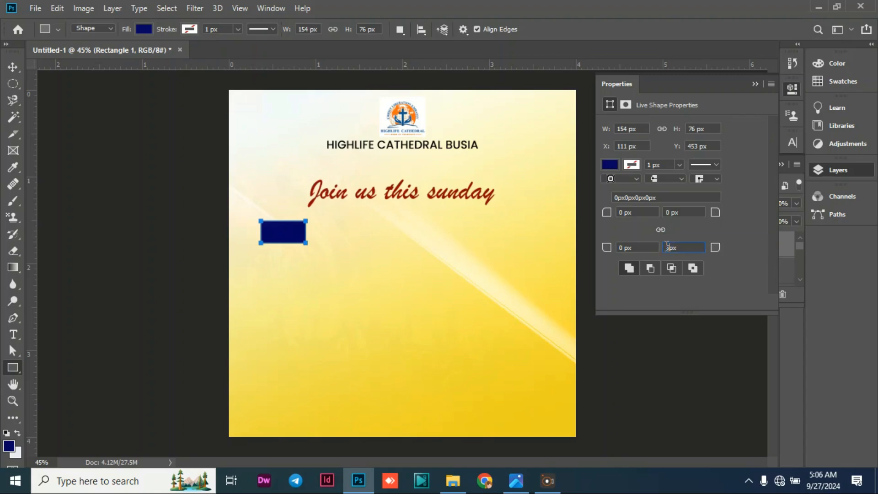
pyautogui.write('0')
pyautogui.press('Return')
pyautogui.write('5')
pyautogui.press('Return')
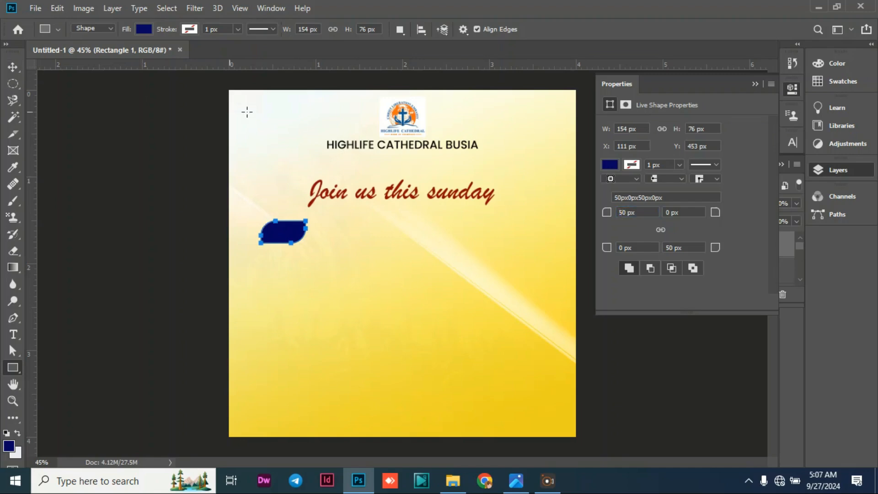
# Change the rounded shape's fill to black and deselect it.
pyautogui.click(12, 69)
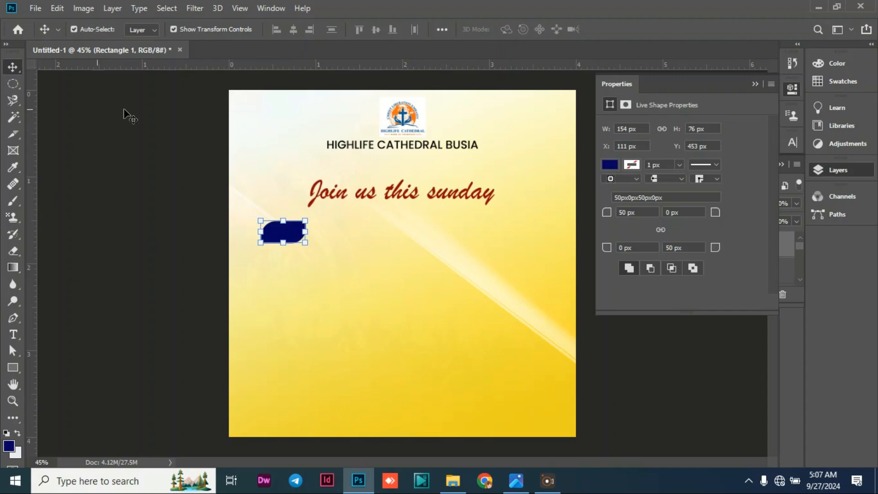
pyautogui.click(613, 164)
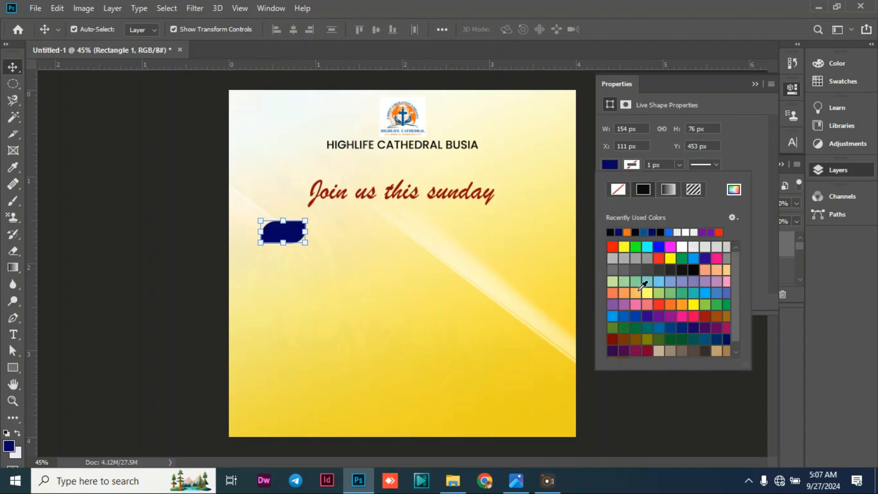
pyautogui.click(613, 231)
pyautogui.click(13, 68)
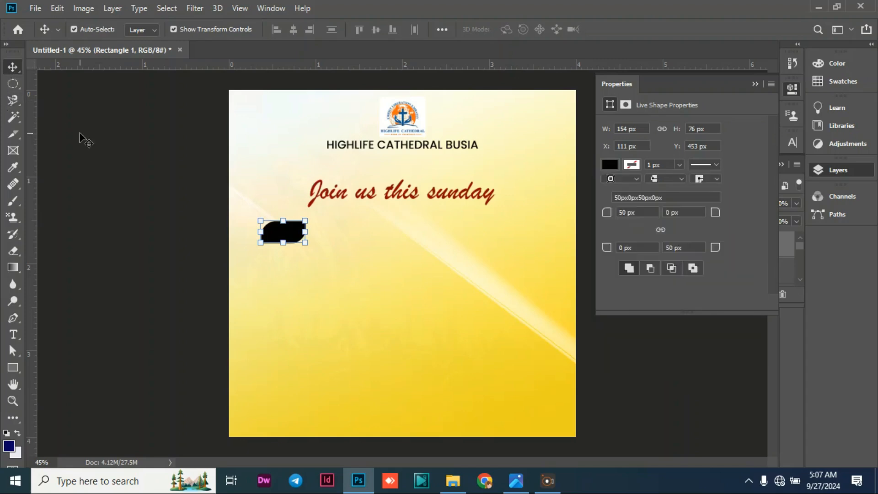
pyautogui.click(86, 138)
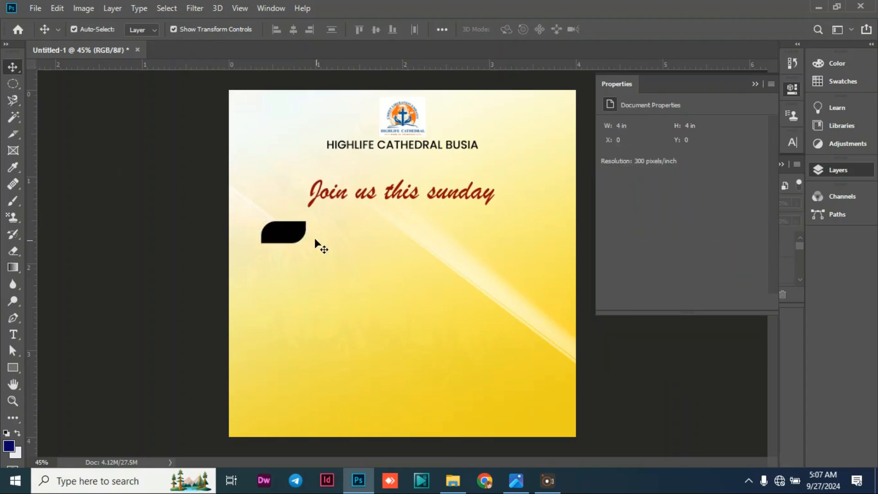
# Enlarge the black shape to about 194 × 78 px, shift it slightly down, commit the transform and deselect it.
pyautogui.click(302, 235)
pyautogui.moveTo(306, 241); pyautogui.dragTo(285, 249)
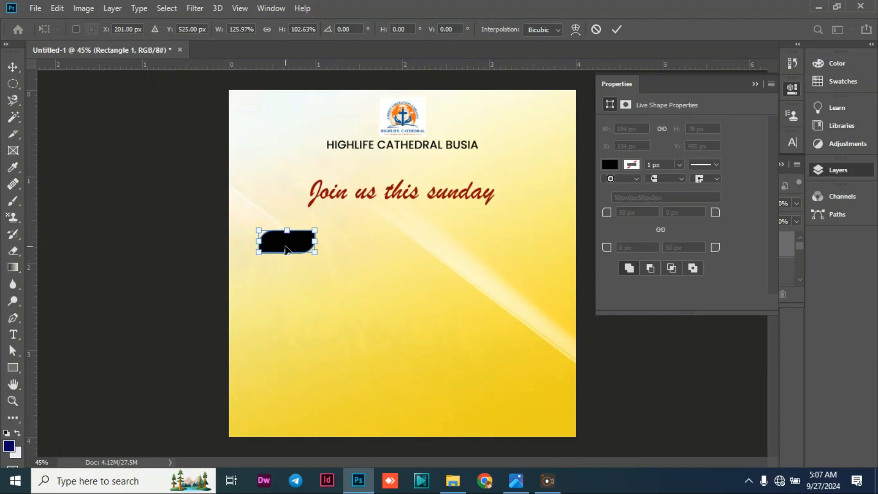
pyautogui.press('Return')
pyautogui.click(73, 340)
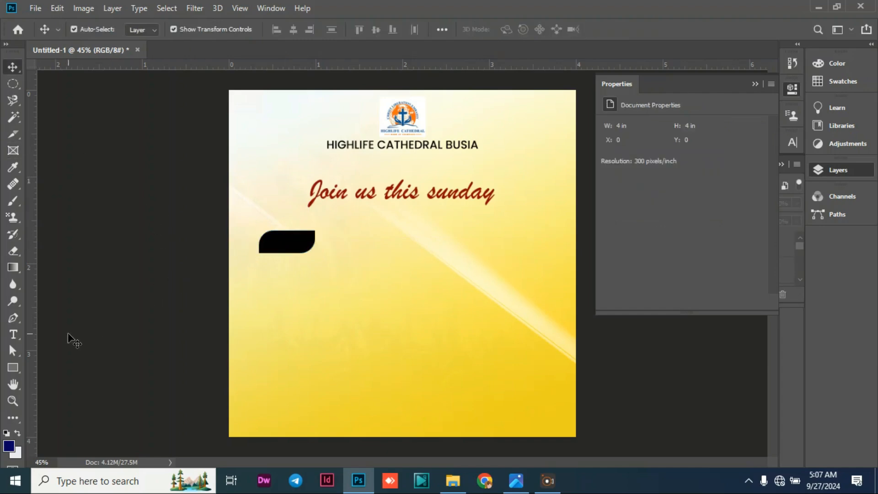
# Add the text "Thene" below the black shape and set it in Poppins Medium.
pyautogui.click(11, 334)
pyautogui.click(258, 336)
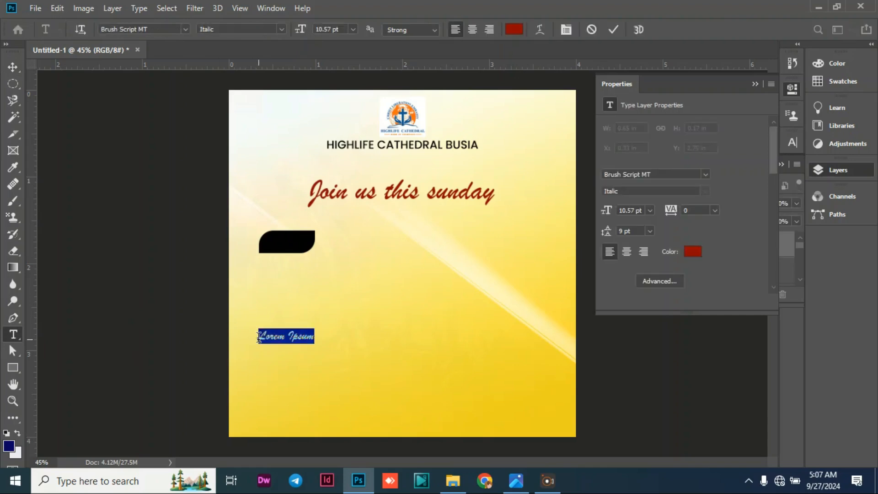
pyautogui.write('There')
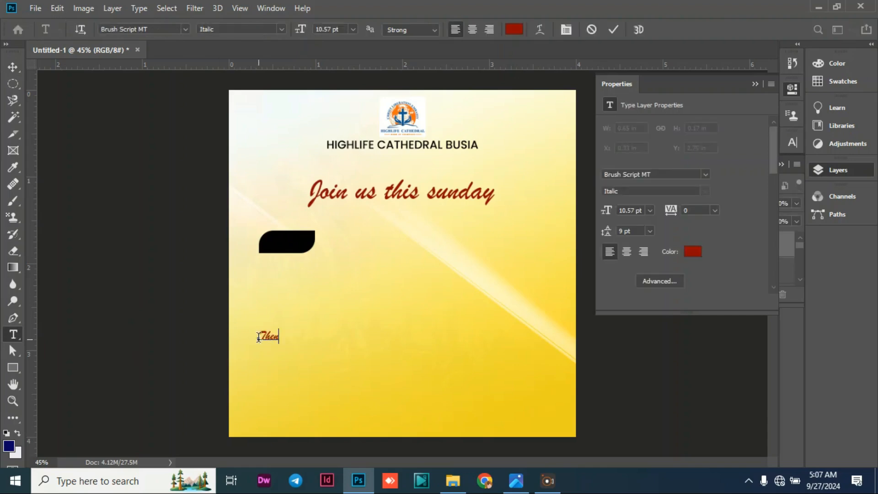
pyautogui.doubleClick(274, 338)
pyautogui.click(187, 26)
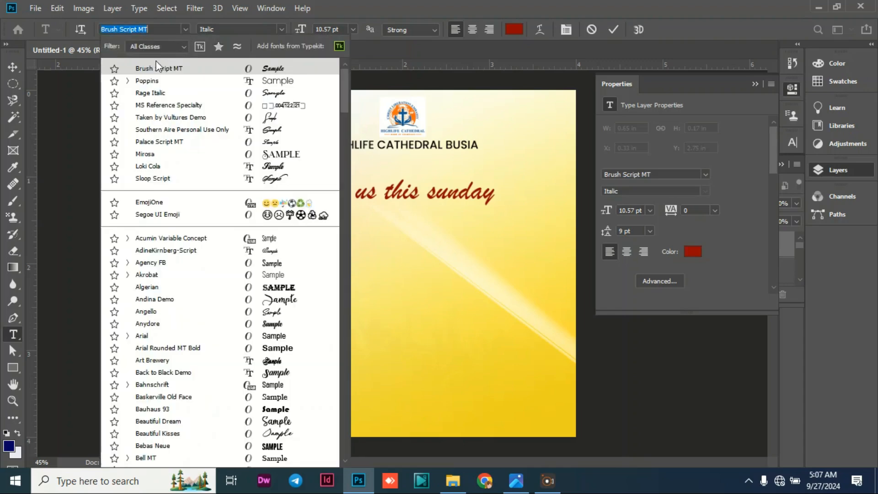
pyautogui.click(158, 83)
pyautogui.click(283, 29)
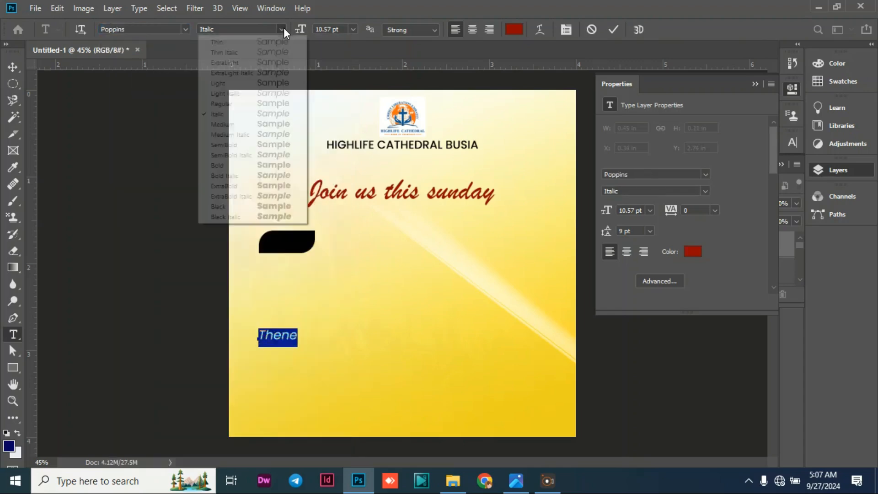
pyautogui.click(224, 124)
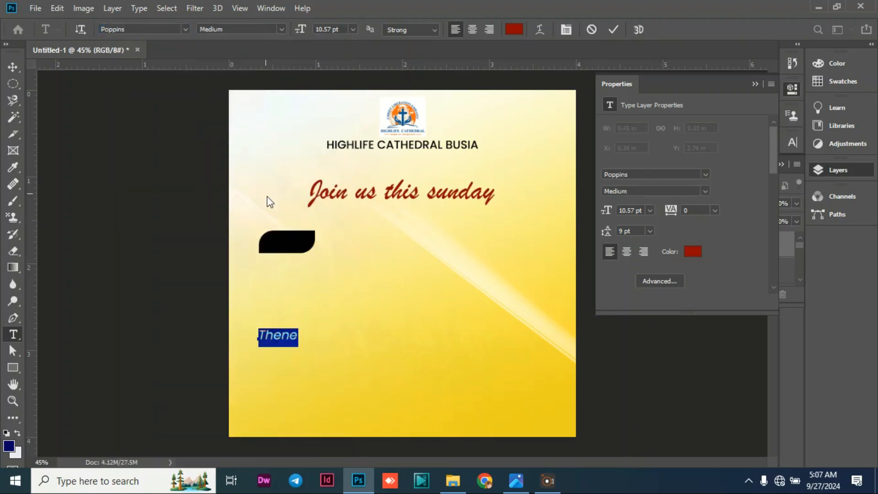
# Correct the new text to read "Theme" and commit it.
pyautogui.click(283, 328)
pyautogui.press('BackSpace')
pyautogui.write('me')
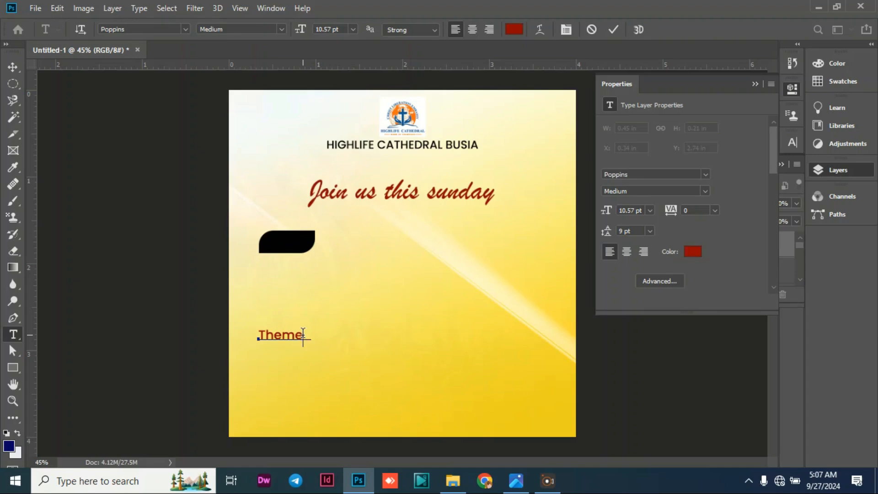
pyautogui.press('Delete')
pyautogui.click(9, 65)
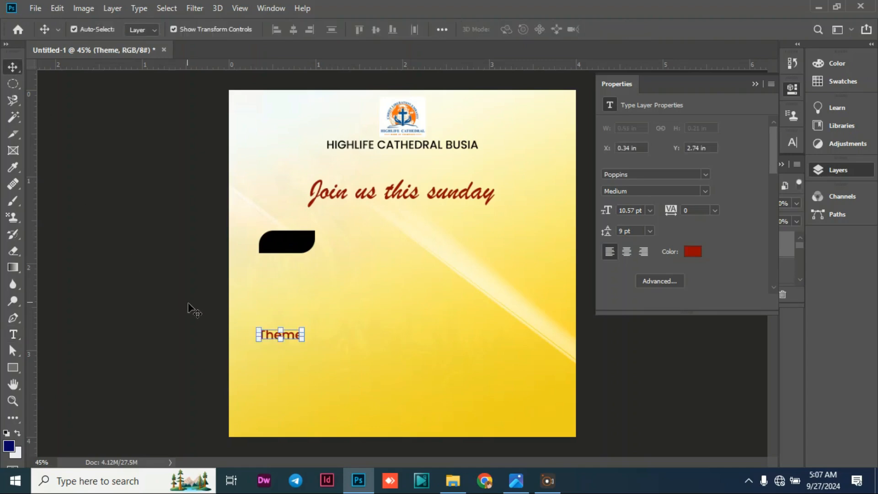
# Set the "Theme" text colour to near-white (f5f7f7), sampled from the light corner of the background, and commit it.
pyautogui.doubleClick(269, 336)
pyautogui.click(515, 29)
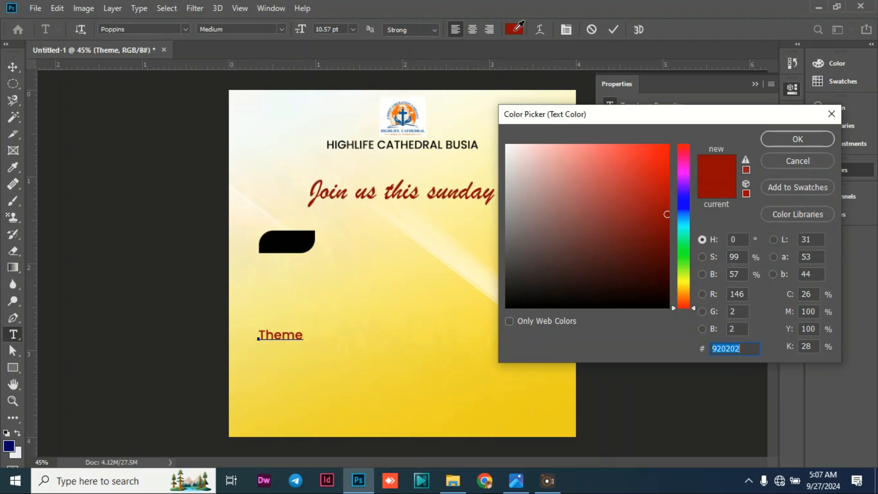
pyautogui.click(260, 112)
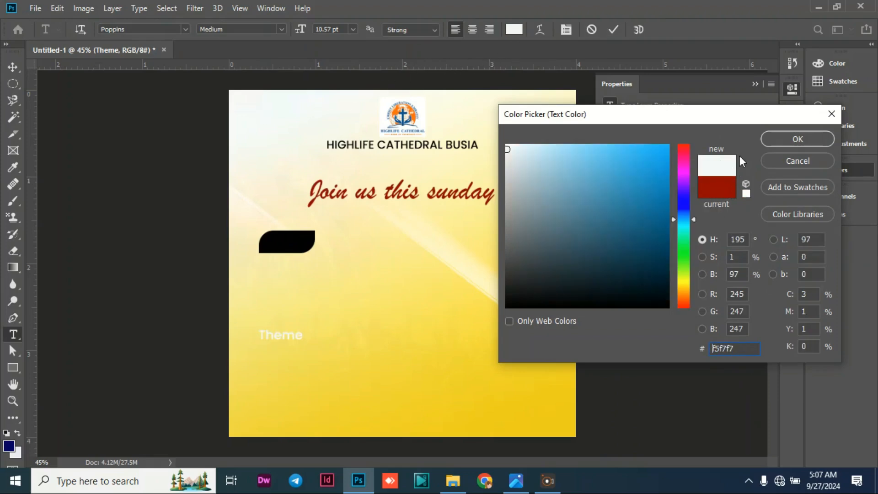
pyautogui.click(813, 142)
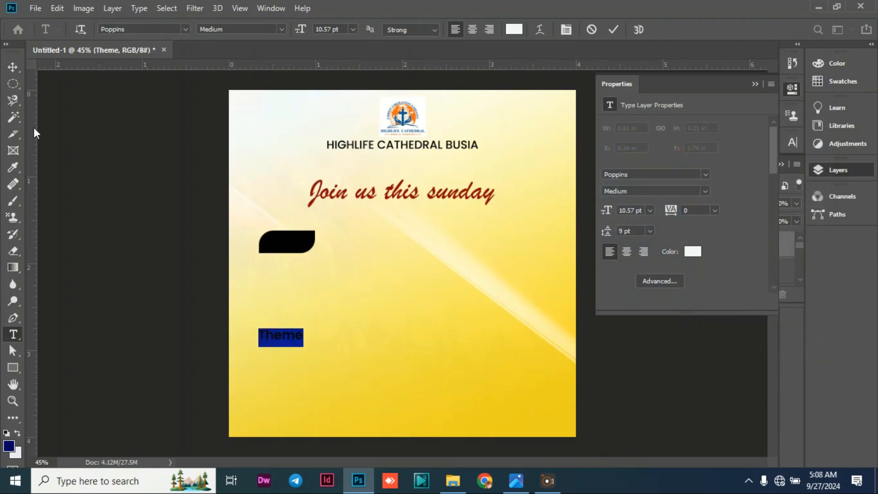
pyautogui.click(12, 67)
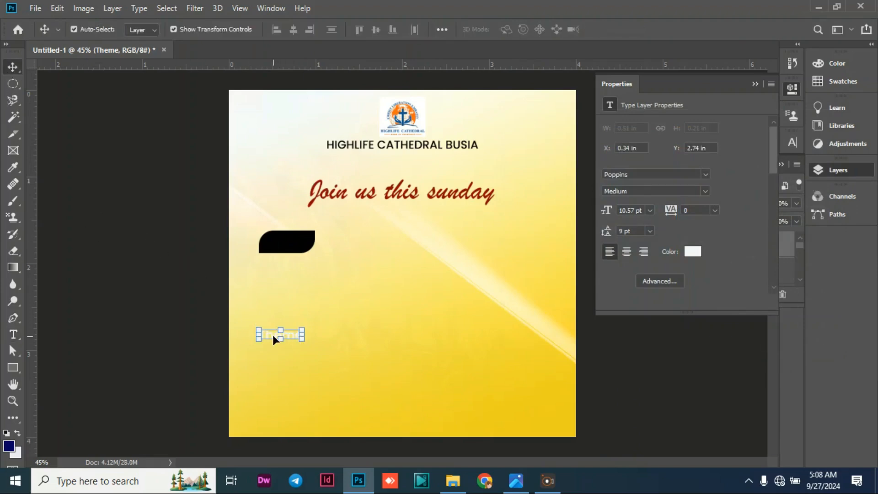
# Move the "Theme" text onto the black shape, nudge it slightly up to centre it vertically, and deselect it.
pyautogui.moveTo(273, 335); pyautogui.dragTo(276, 243)
pyautogui.press('Up')
pyautogui.press('Up')
pyautogui.press('Up')
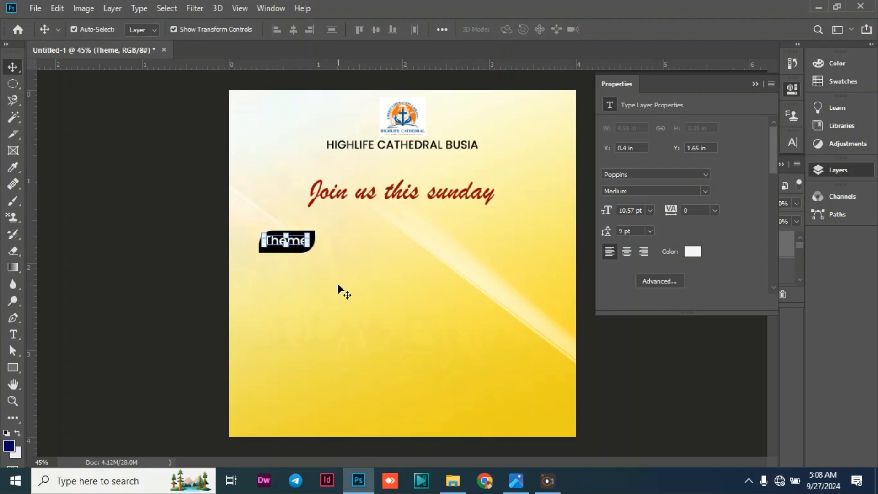
pyautogui.click(132, 220)
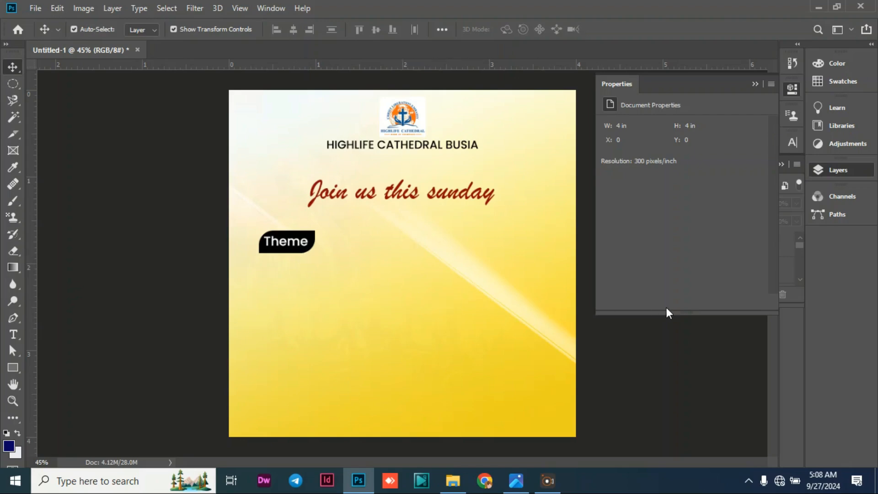
# Add a new text line reading "Understanding" below the black "Theme" label.
pyautogui.click(12, 335)
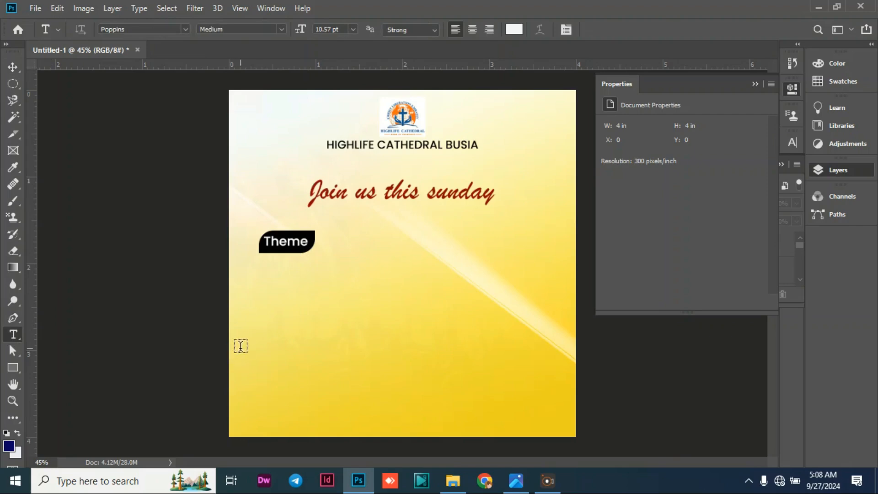
pyautogui.click(271, 278)
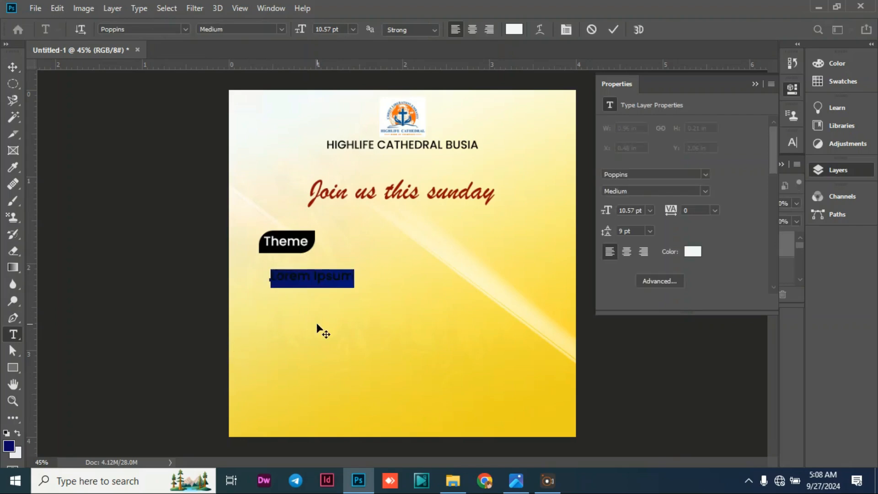
pyautogui.press('BackSpace')
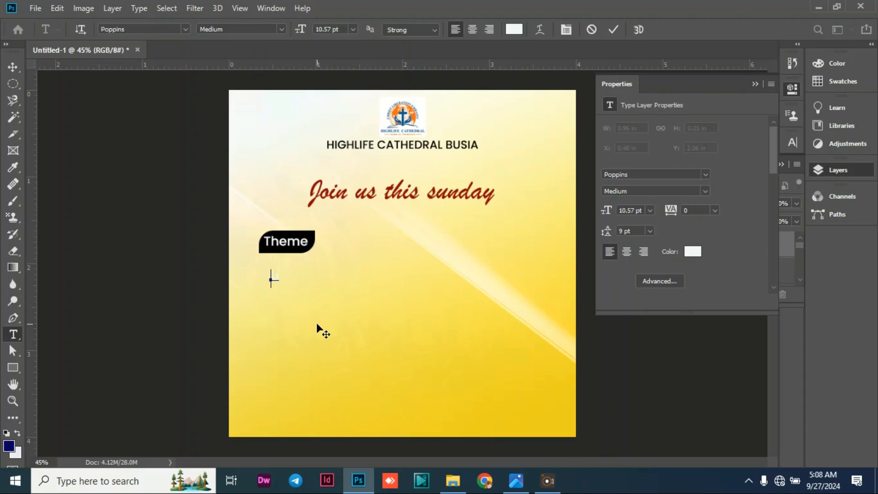
pyautogui.write('Understanding')
# Set the "Understanding" text to the Book Antiqua font and commit it.
pyautogui.doubleClick(315, 277)
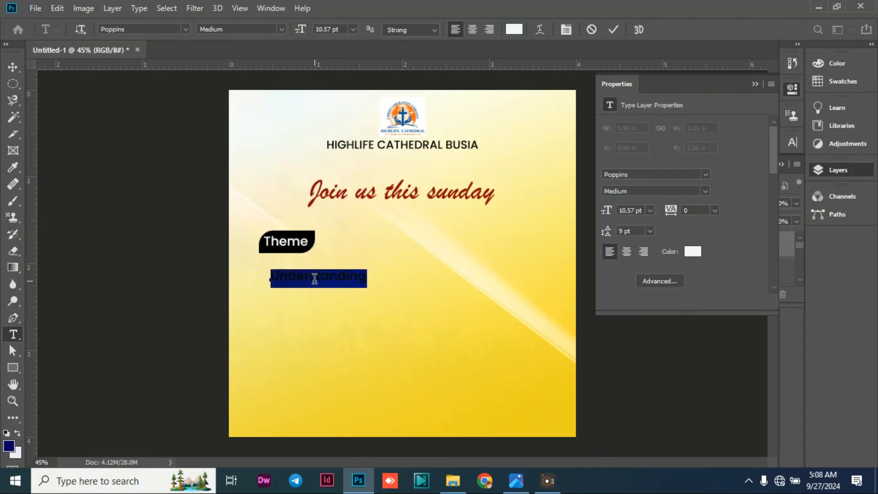
pyautogui.click(186, 29)
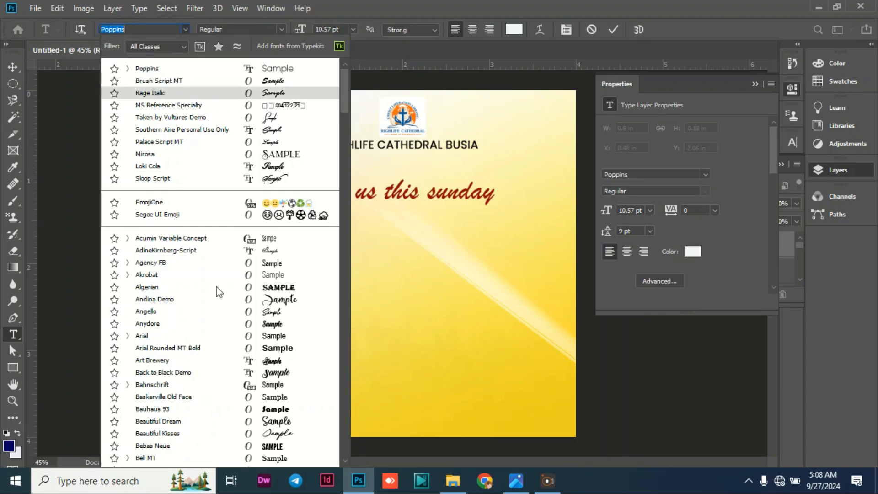
pyautogui.scroll(-1, 174, 353)
pyautogui.scroll(-3, 174, 353)
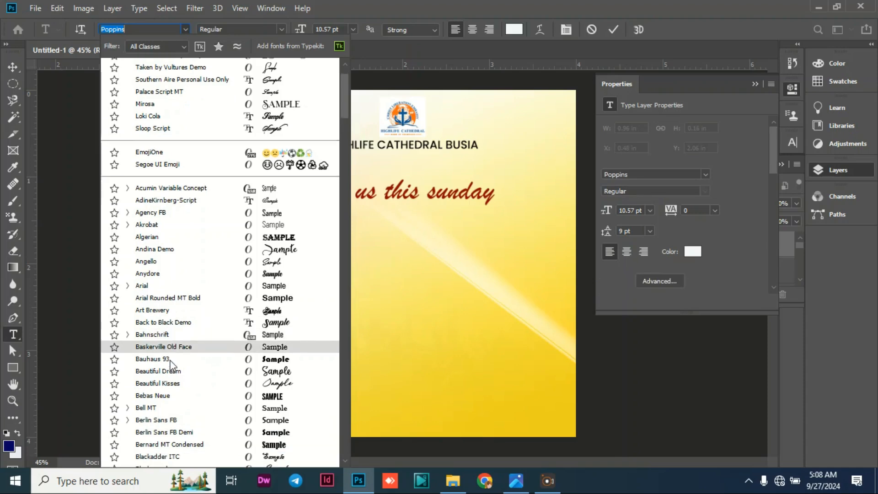
pyautogui.scroll(-1, 165, 391)
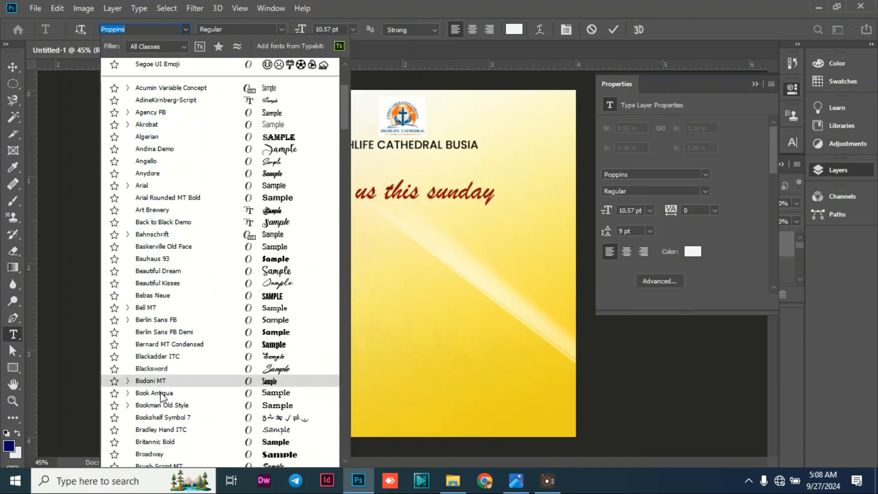
pyautogui.click(154, 393)
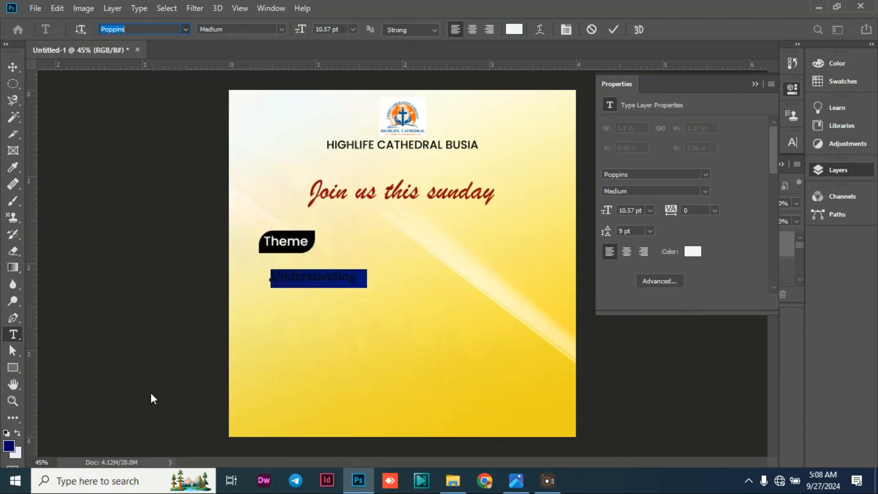
pyautogui.click(14, 67)
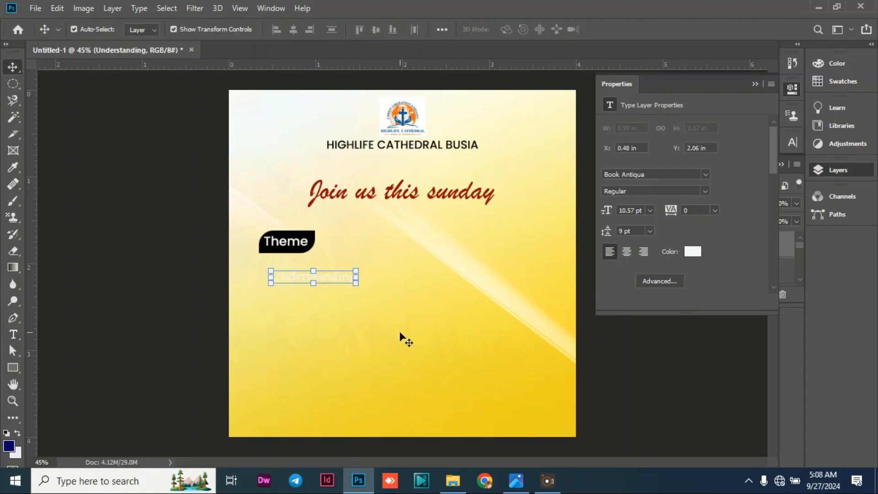
# Enlarge "Understanding" to about 24.71 pt, aligned with the left edge of the "Theme" label, make it Bold and commit the text.
pyautogui.moveTo(355, 284); pyautogui.dragTo(424, 274)
pyautogui.click(100, 214)
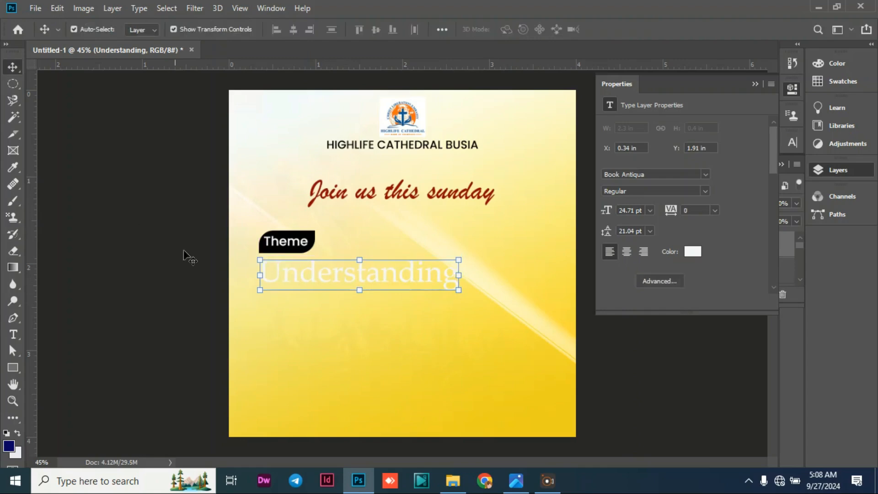
pyautogui.doubleClick(309, 268)
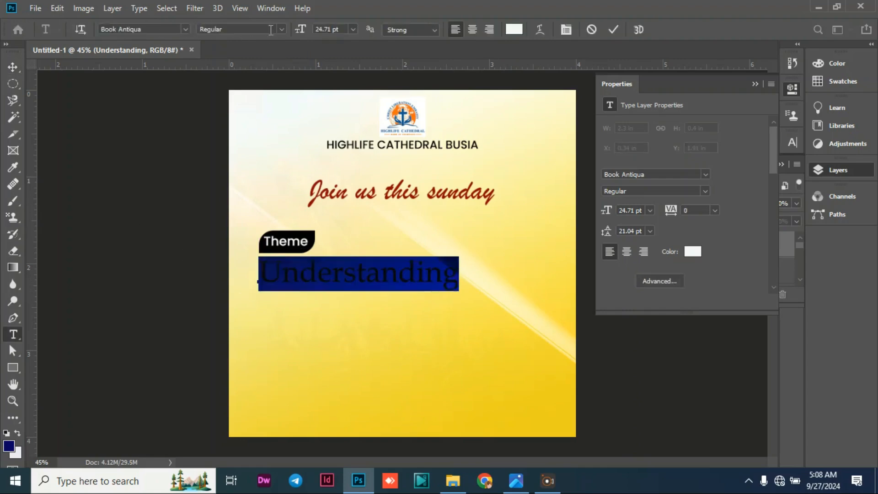
pyautogui.click(282, 29)
pyautogui.click(243, 62)
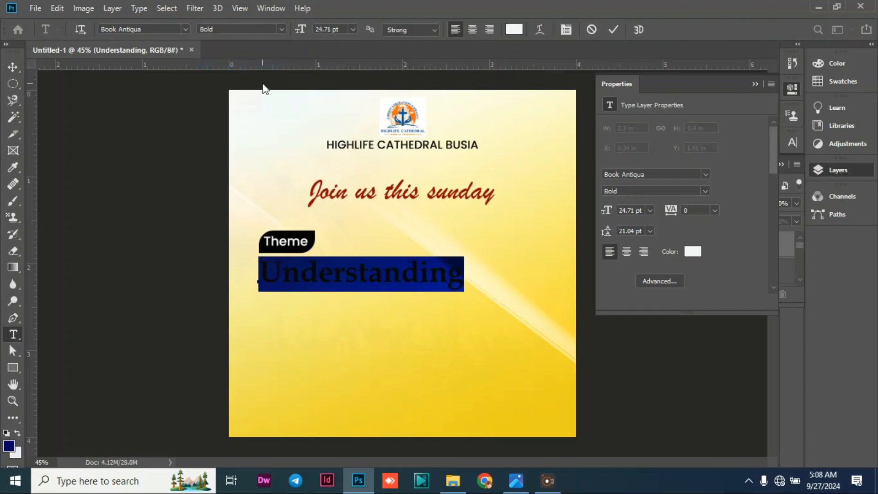
pyautogui.click(12, 69)
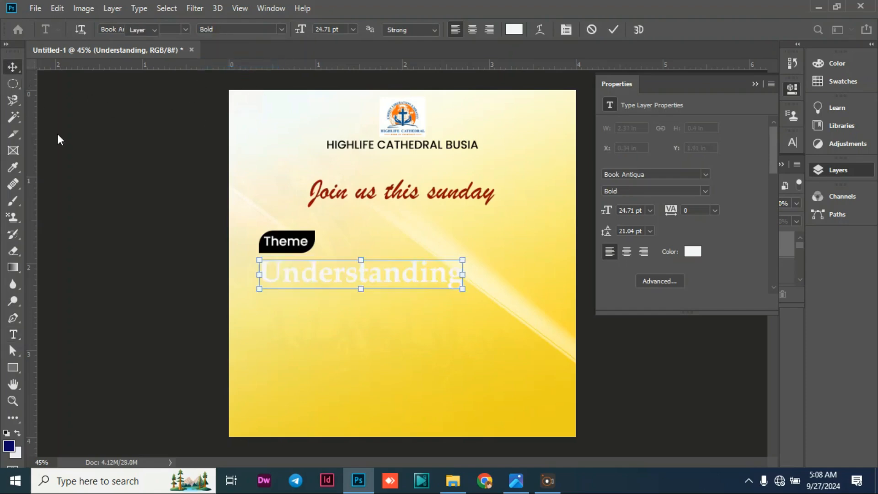
# Add a Gradient Overlay effect to the "Understanding" text layer.
pyautogui.click(94, 170)
pyautogui.click(355, 277)
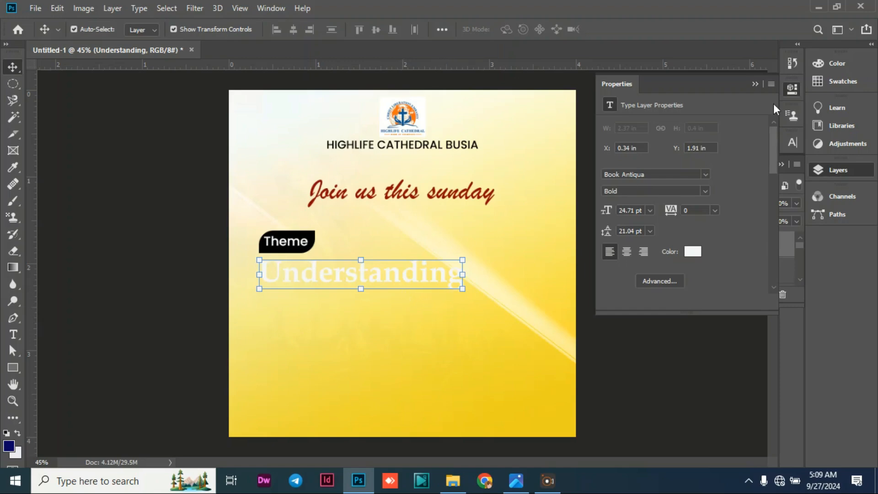
pyautogui.click(755, 84)
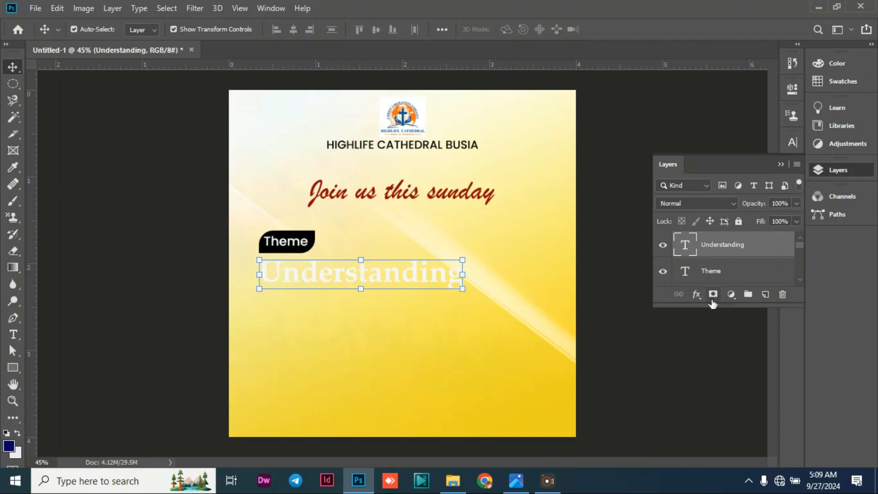
pyautogui.click(697, 295)
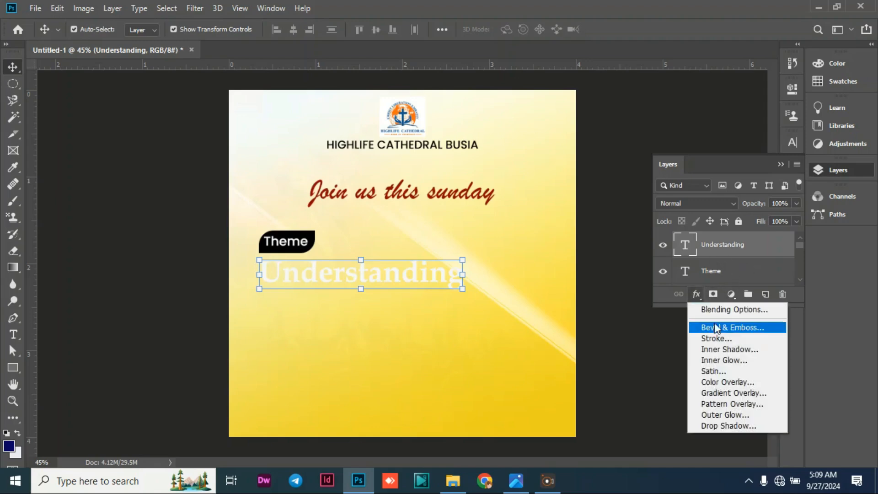
pyautogui.click(720, 393)
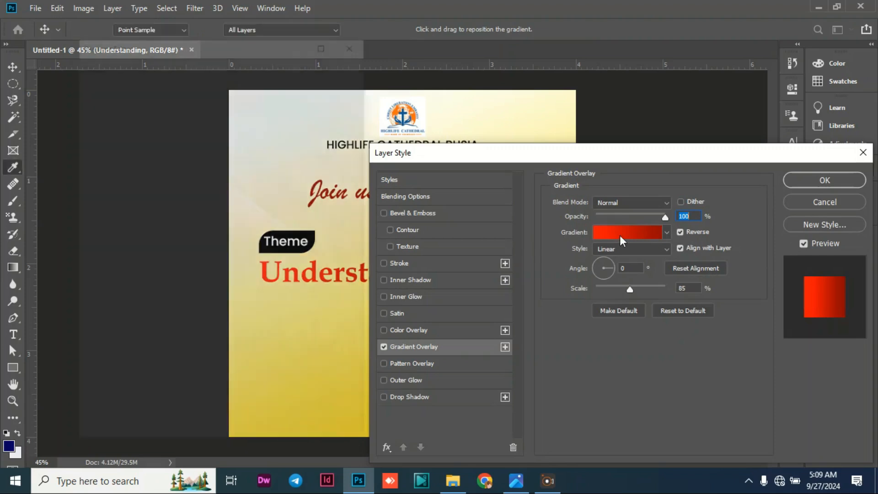
pyautogui.click(619, 233)
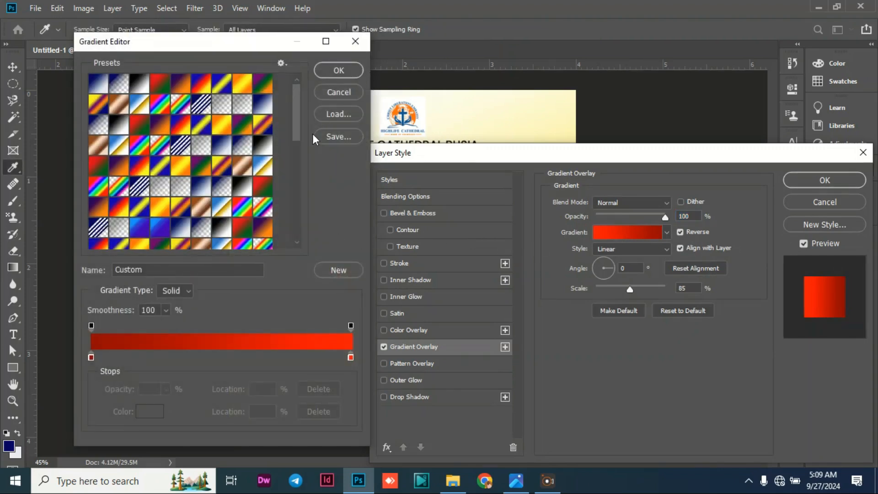
pyautogui.click(341, 69)
pyautogui.moveTo(511, 159); pyautogui.dragTo(704, 176)
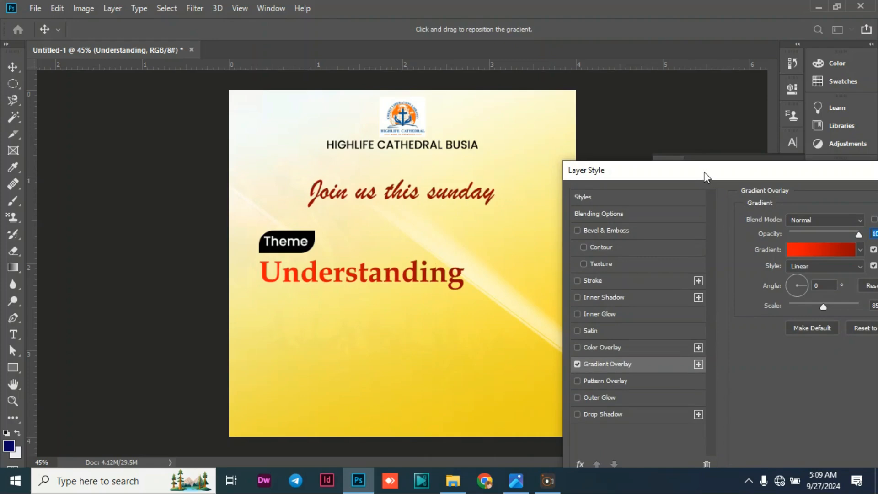
pyautogui.moveTo(704, 176); pyautogui.dragTo(540, 122)
pyautogui.click(646, 212)
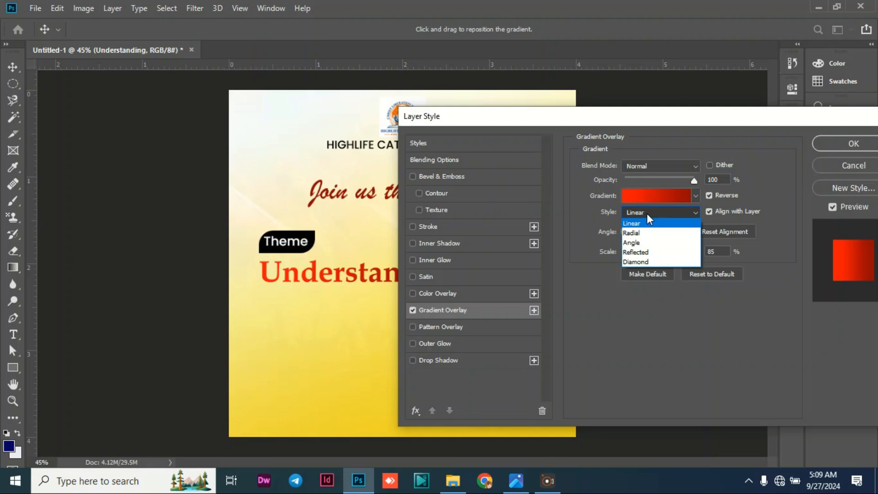
pyautogui.click(646, 213)
# Set the starting colour stop (location 0%) of the overlay gradient to hex db4d00.
pyautogui.click(642, 198)
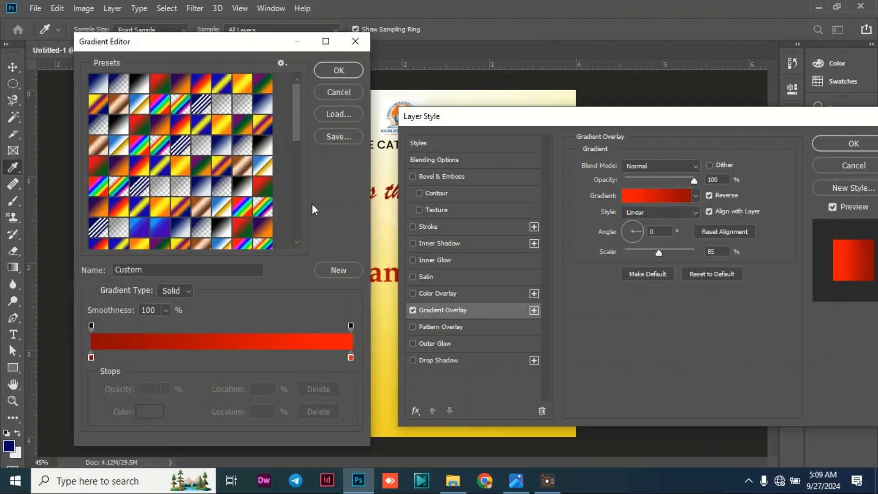
pyautogui.doubleClick(91, 356)
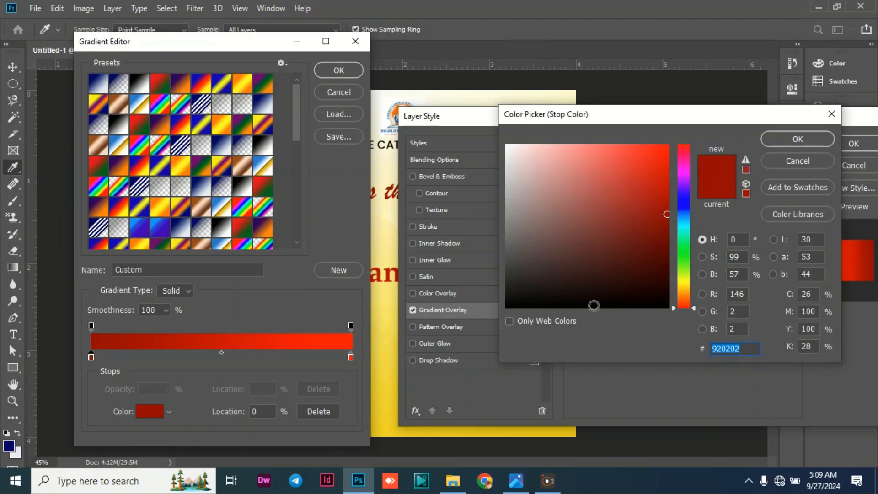
pyautogui.write('db')
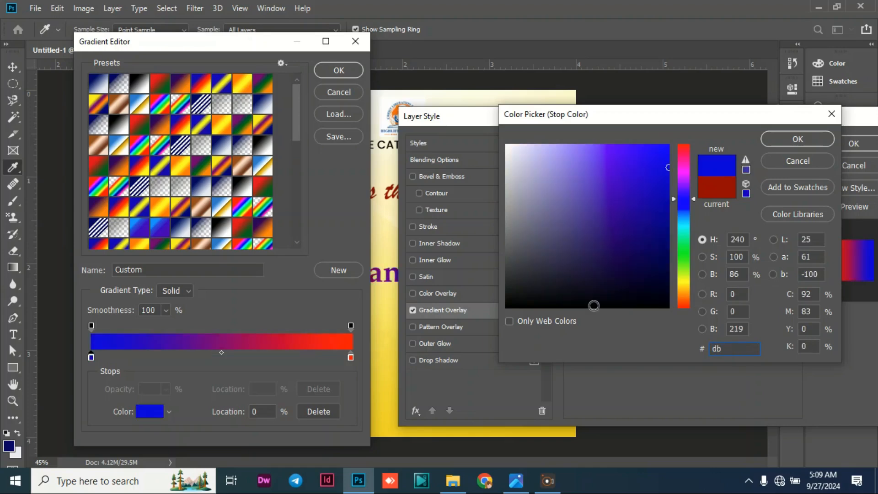
pyautogui.write('4')
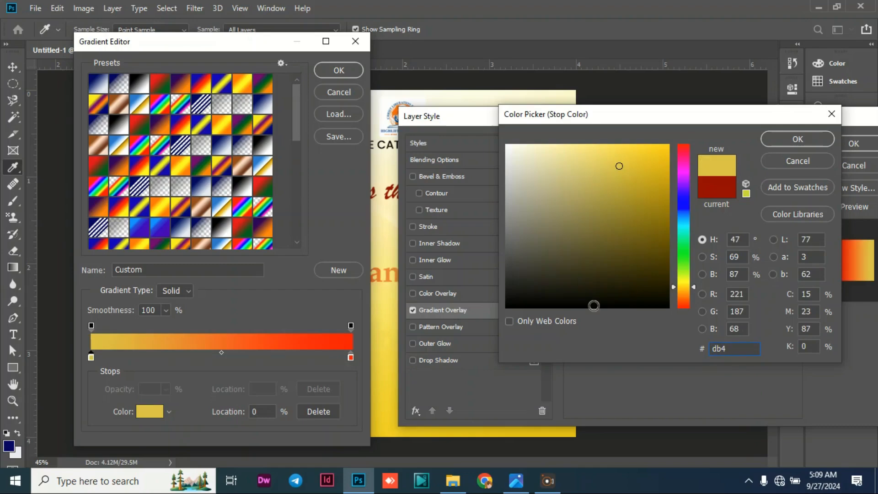
pyautogui.write('d')
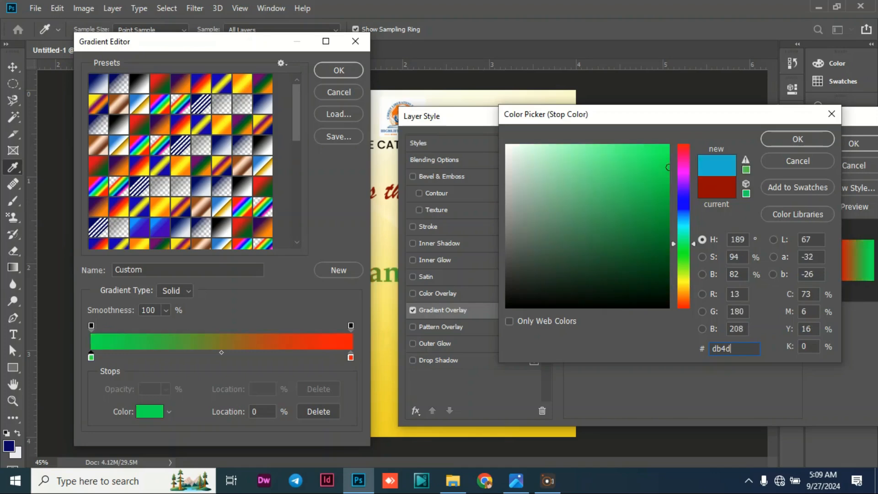
pyautogui.write('00')
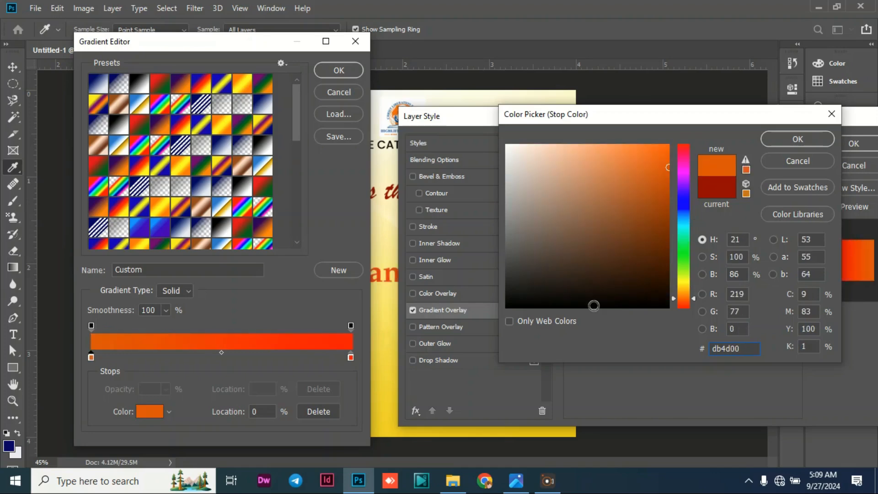
pyautogui.click(797, 140)
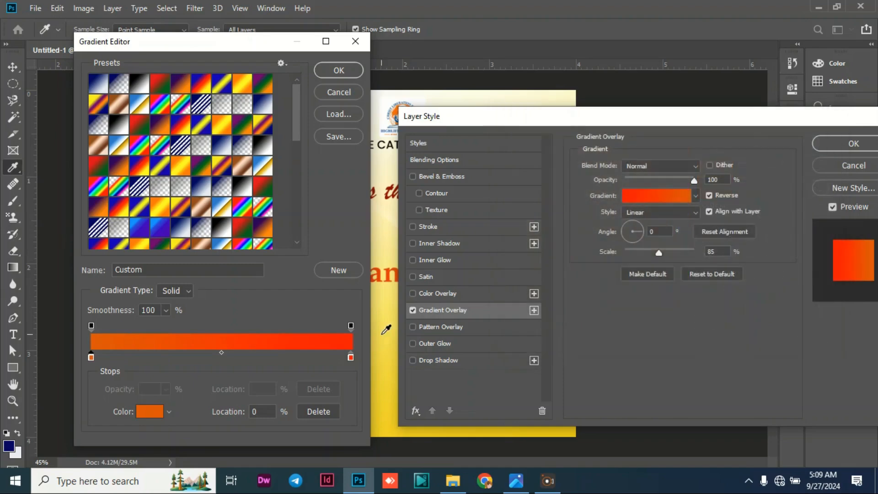
# Set the gradient's end colour stop (location 100%) to hex ff6c0a, apply the overlay to "Understanding" and deselect the text.
pyautogui.click(350, 355)
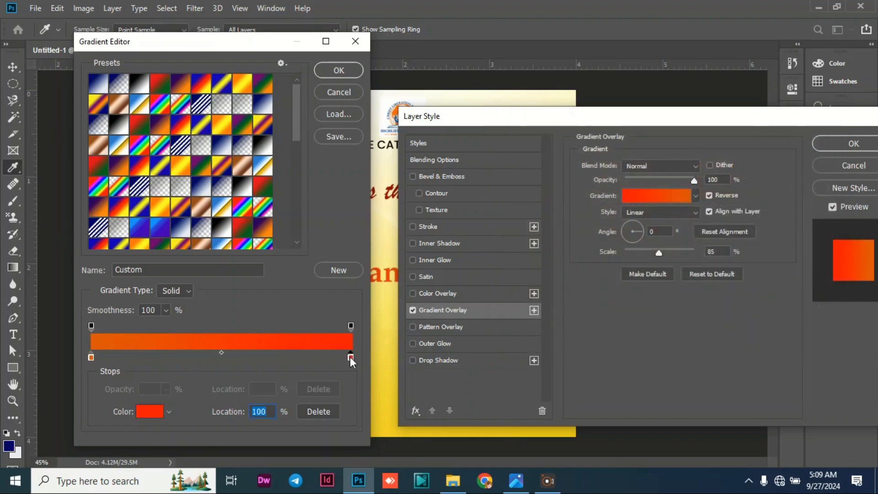
pyautogui.doubleClick(350, 357)
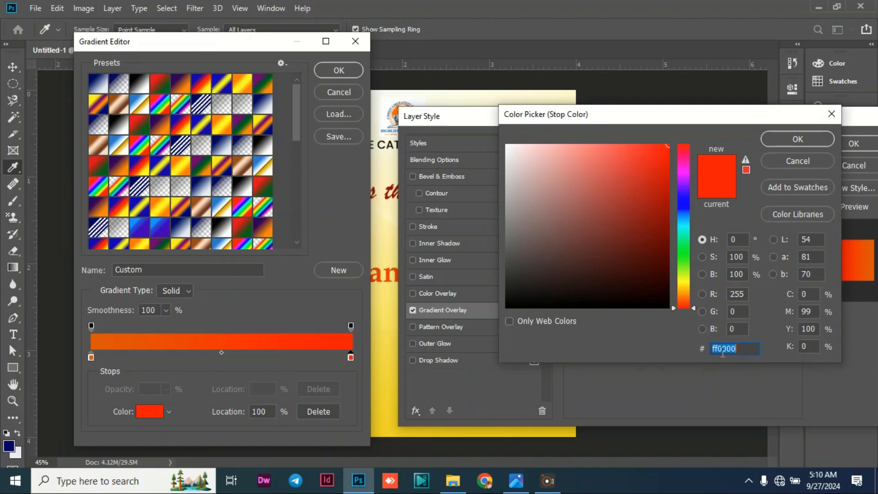
pyautogui.write('ff')
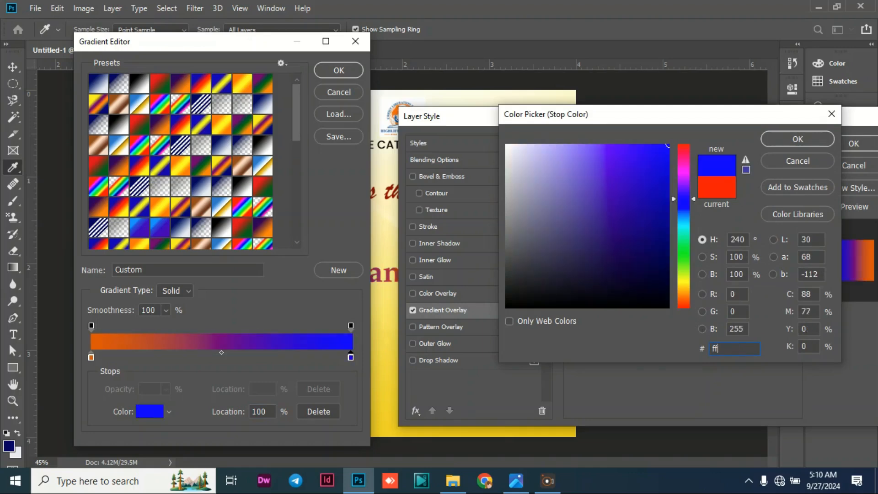
pyautogui.write('6c0a')
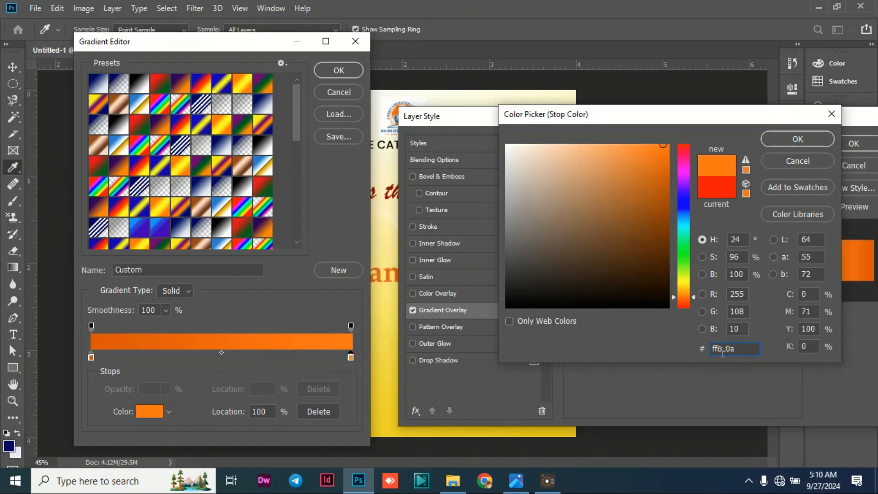
pyautogui.click(783, 136)
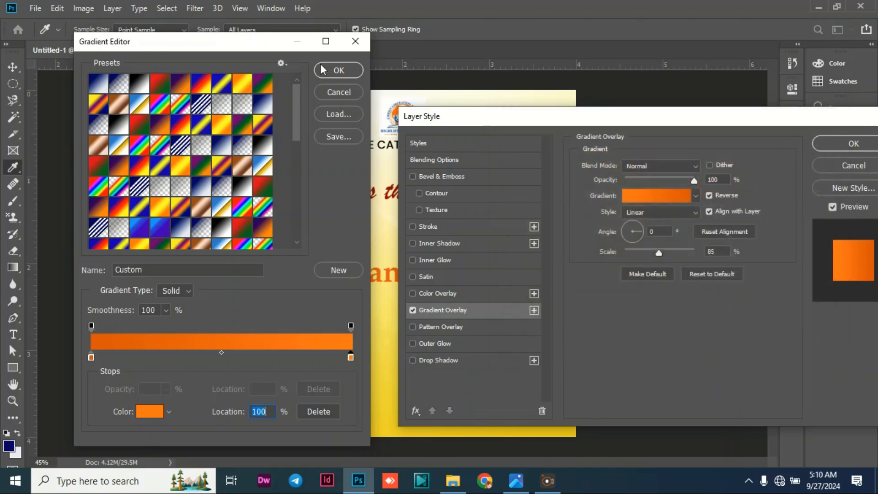
pyautogui.click(339, 70)
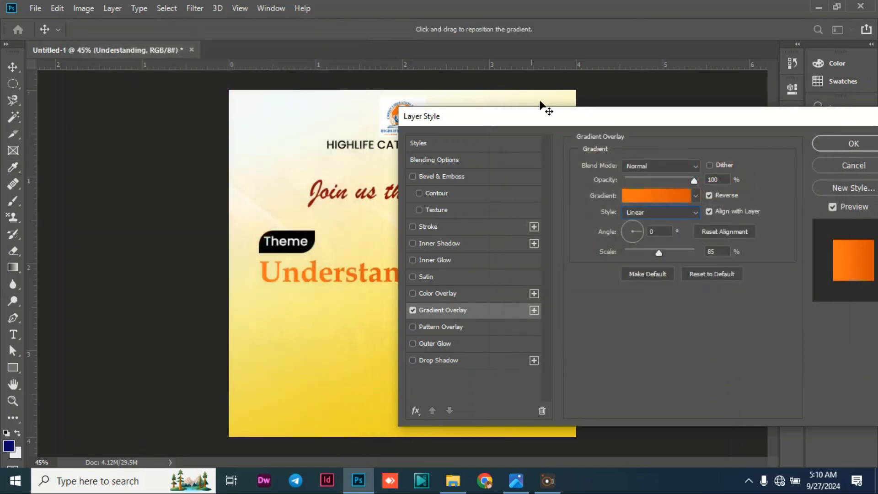
pyautogui.click(841, 143)
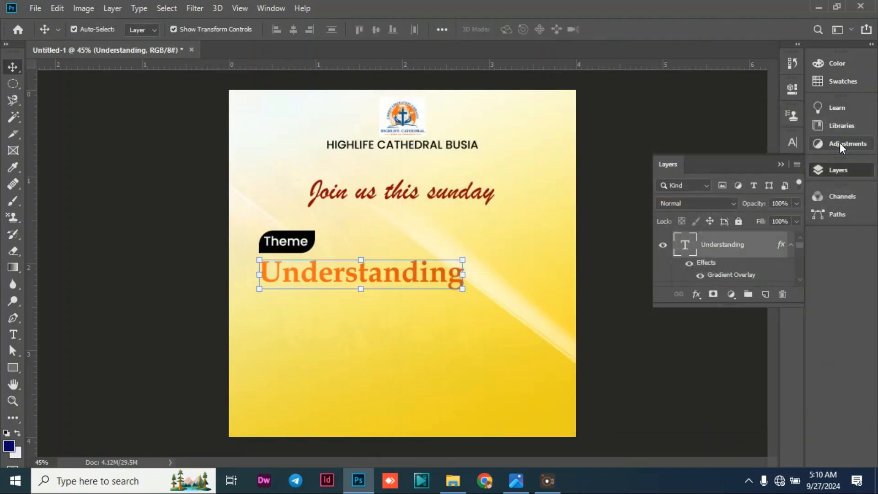
pyautogui.click(122, 211)
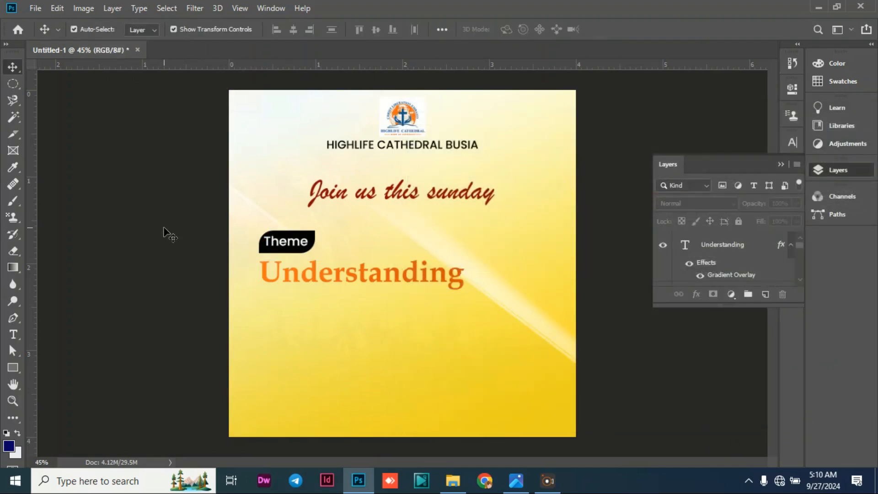
# Add a Drop Shadow in white (ffffff) to the "Understanding" text, apply it and deselect the layer.
pyautogui.click(369, 280)
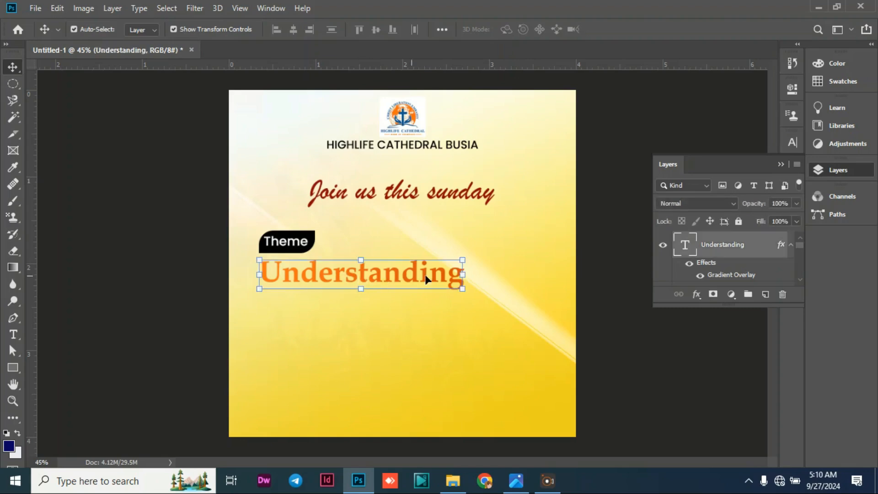
pyautogui.click(696, 294)
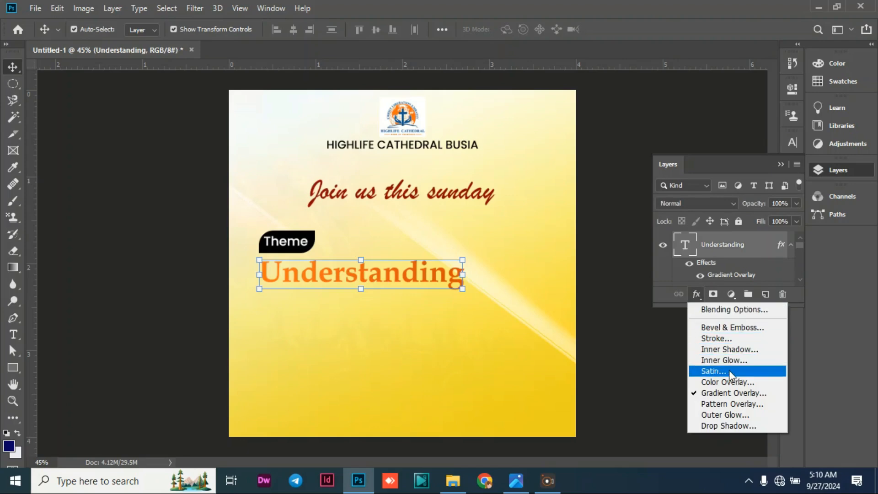
pyautogui.click(718, 426)
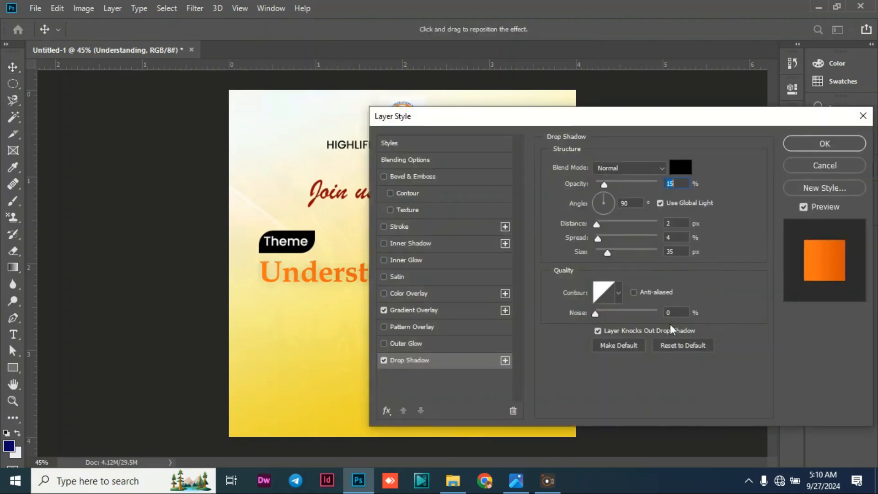
pyautogui.click(679, 170)
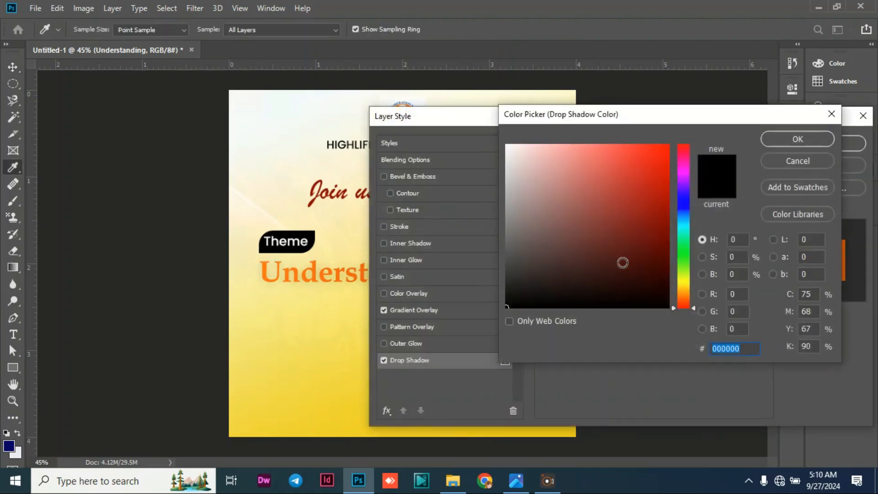
pyautogui.write('ffffff')
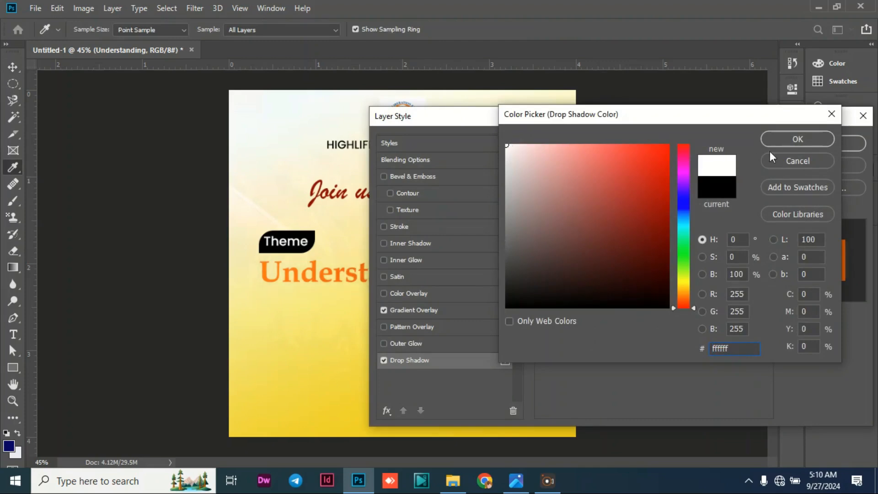
pyautogui.click(782, 140)
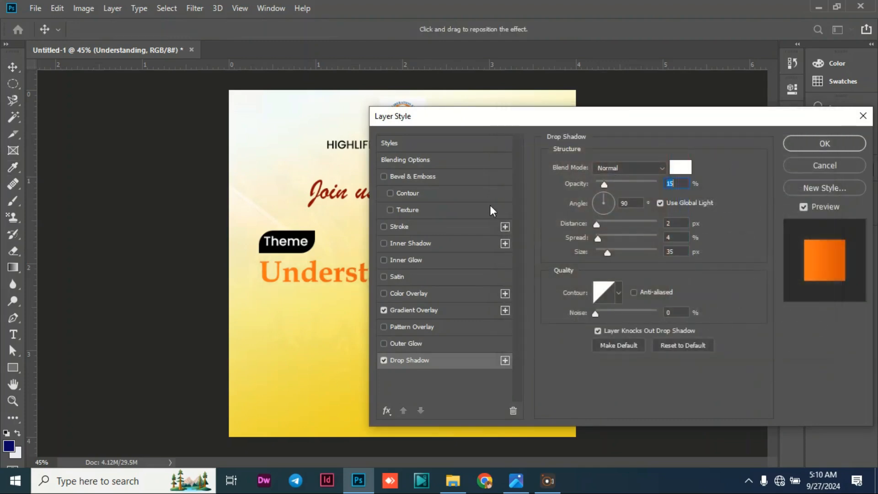
pyautogui.click(817, 150)
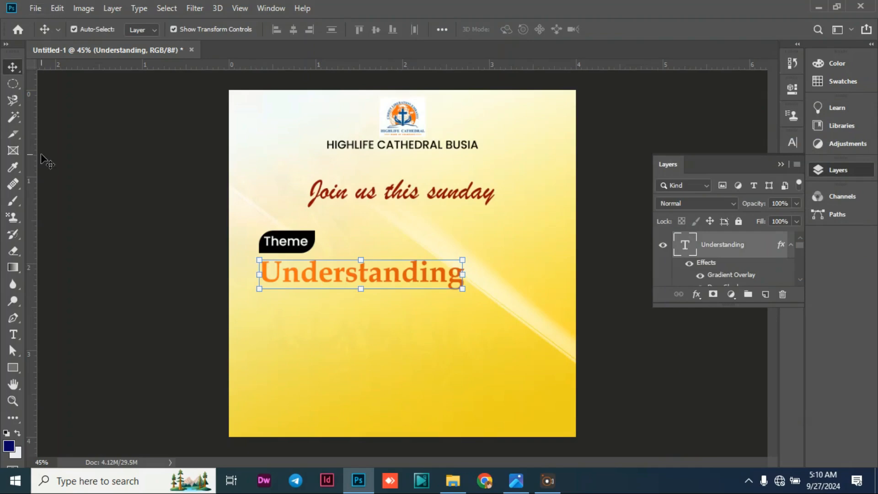
pyautogui.click(127, 300)
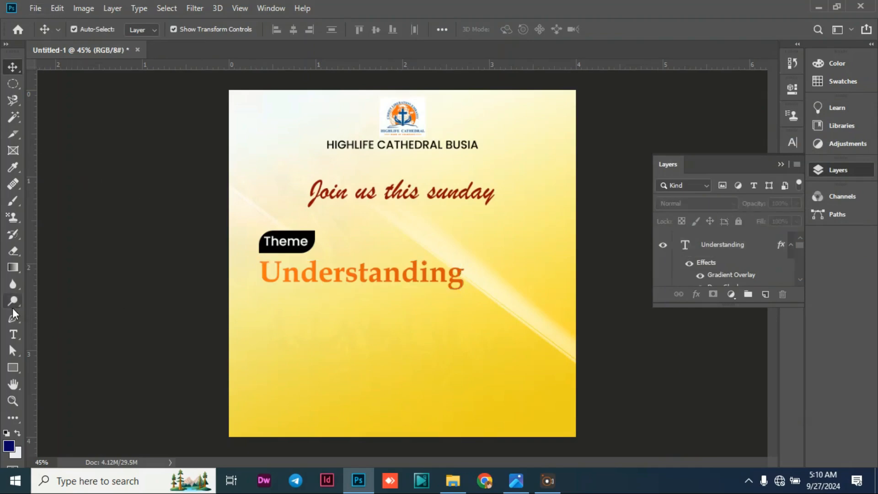
# Add a new text line reading "CHURCH" below "Understanding".
pyautogui.click(14, 337)
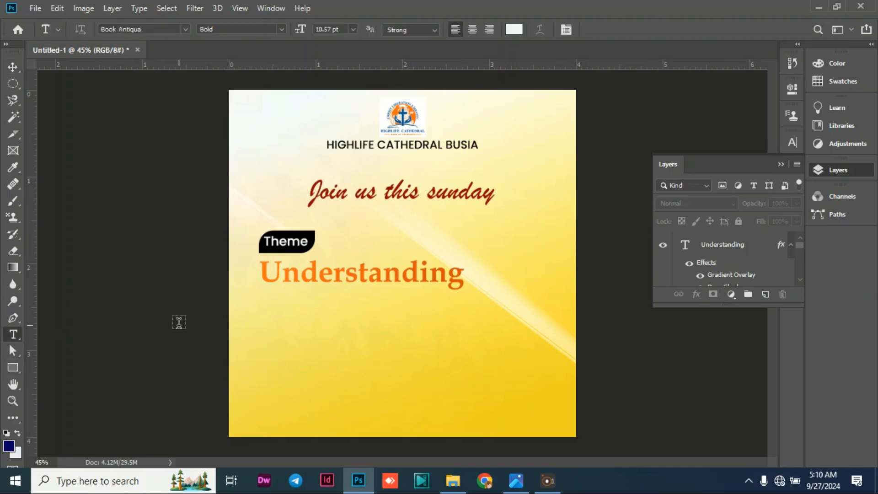
pyautogui.click(263, 305)
pyautogui.write('CHURCH')
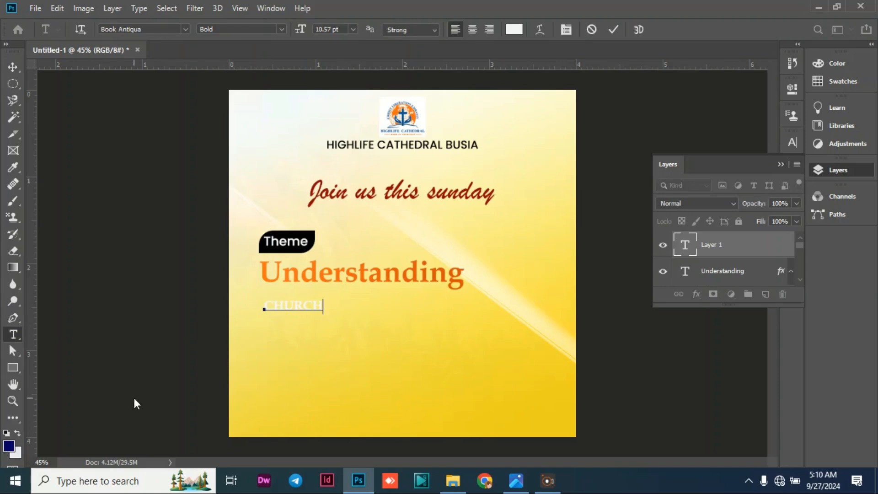
# Change the font of the "CHURCH" text to Cinzel Black.
pyautogui.doubleClick(288, 301)
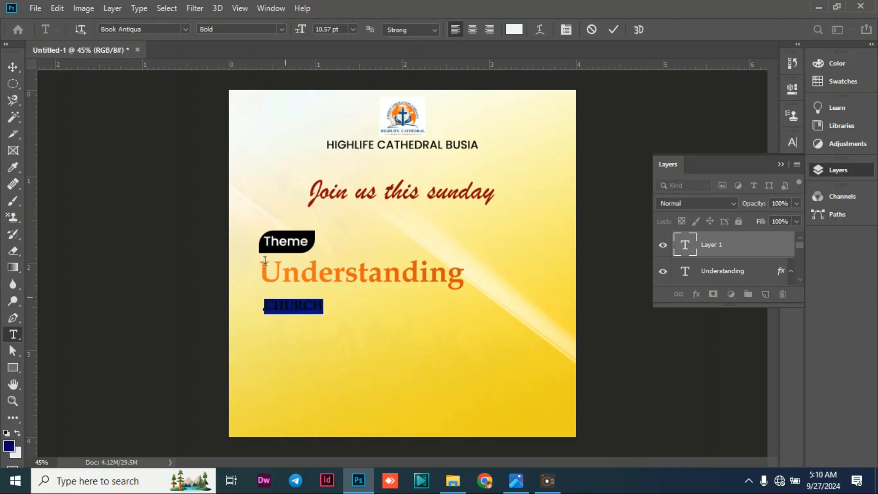
pyautogui.click(186, 29)
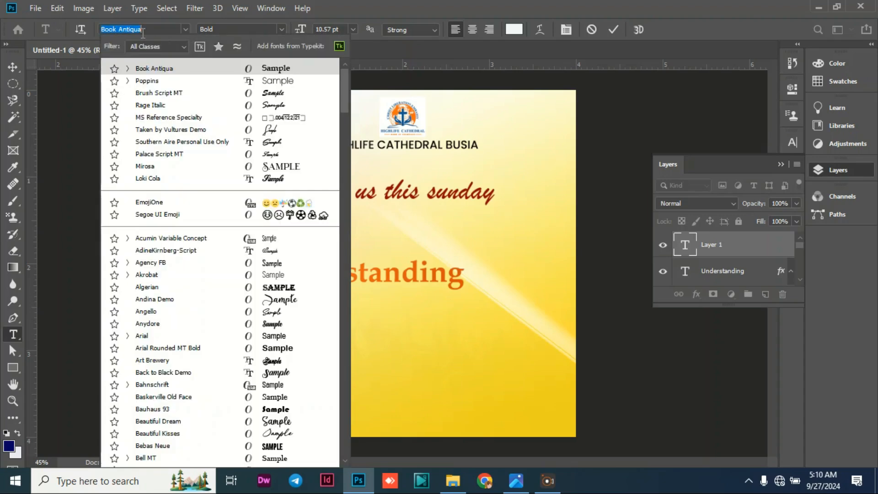
pyautogui.write('CINZEL')
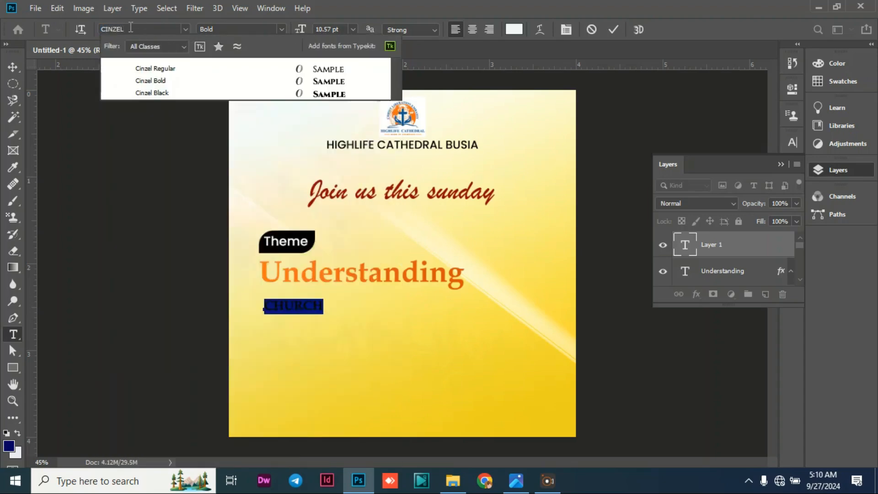
pyautogui.click(156, 93)
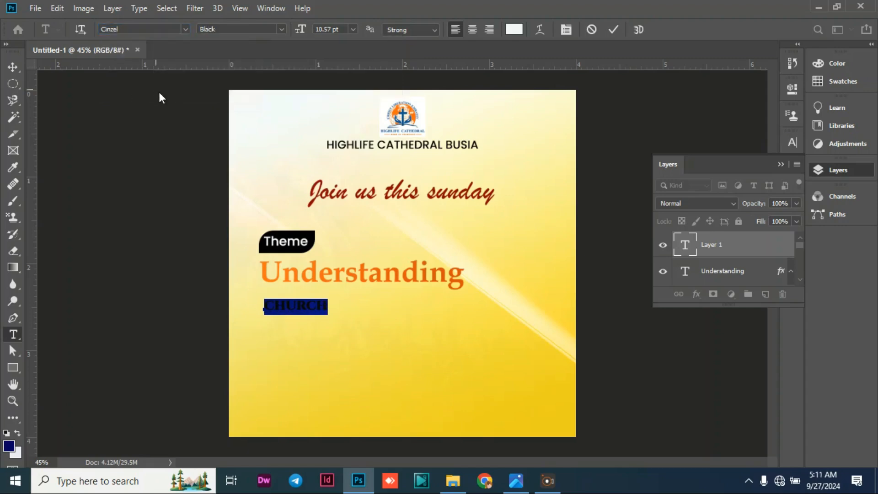
# Enlarge the "CHURCH" text to about 39.6 pt, position it directly beneath "Understanding" and deselect it.
pyautogui.click(13, 68)
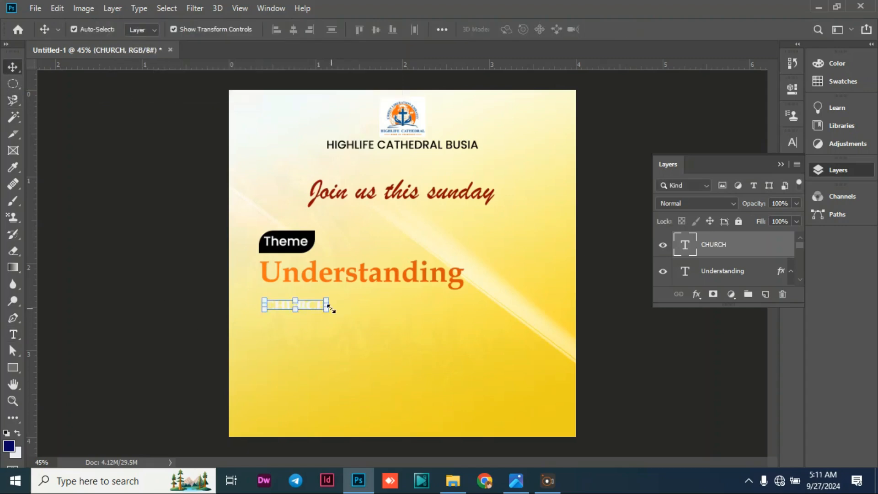
pyautogui.moveTo(327, 310); pyautogui.dragTo(474, 333)
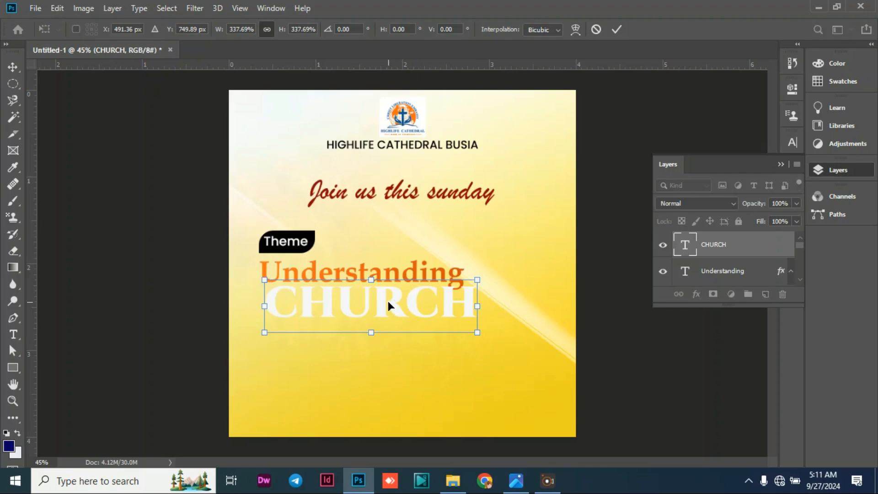
pyautogui.moveTo(389, 308); pyautogui.dragTo(378, 310)
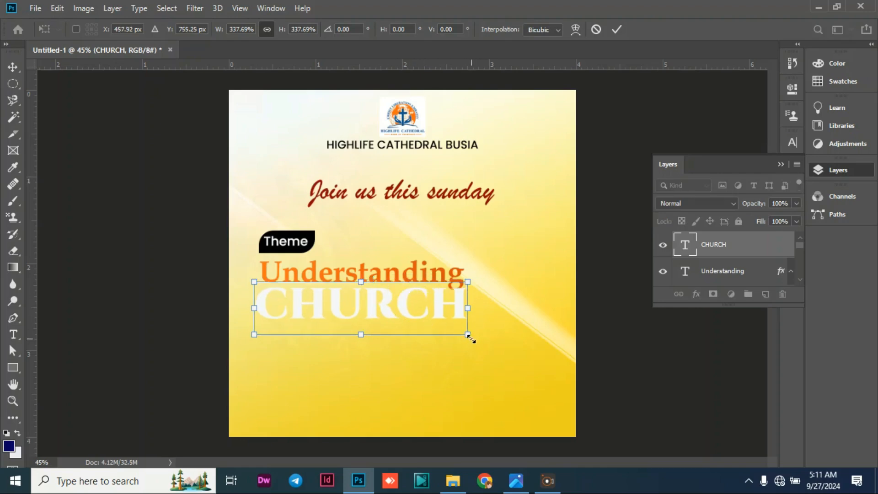
pyautogui.moveTo(468, 334); pyautogui.dragTo(490, 339)
pyautogui.click(12, 66)
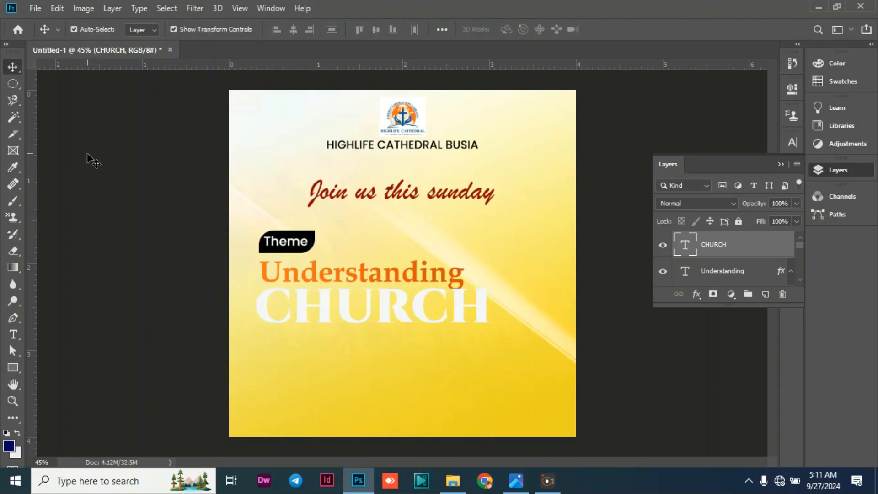
pyautogui.click(88, 156)
# Add a Gradient Overlay to the "CHURCH" text and set its starting colour stop (location 0%) to hex 920202.
pyautogui.click(322, 307)
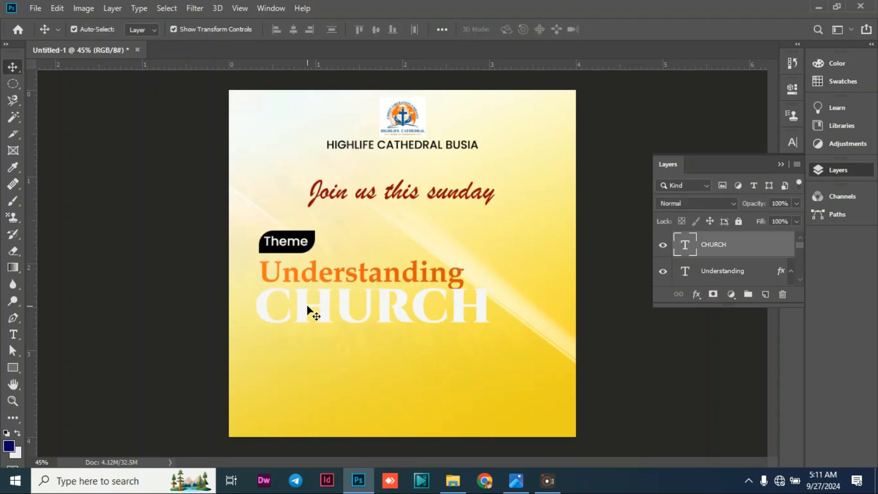
pyautogui.click(696, 295)
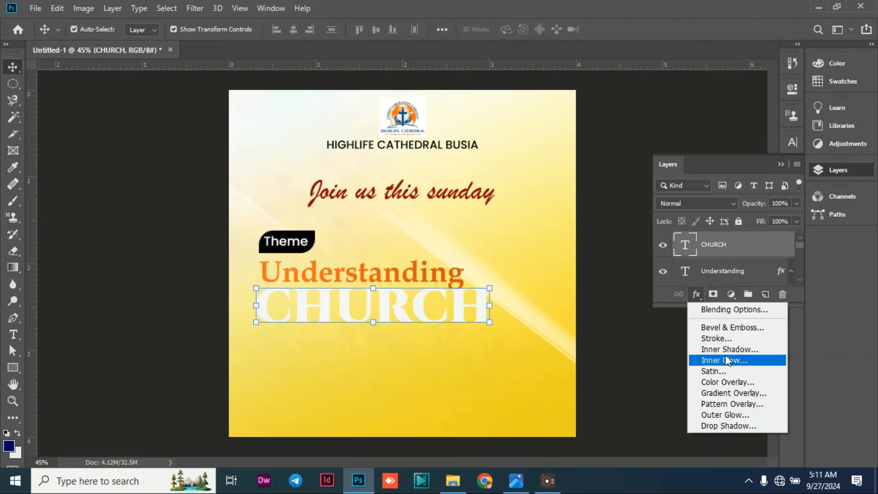
pyautogui.click(725, 393)
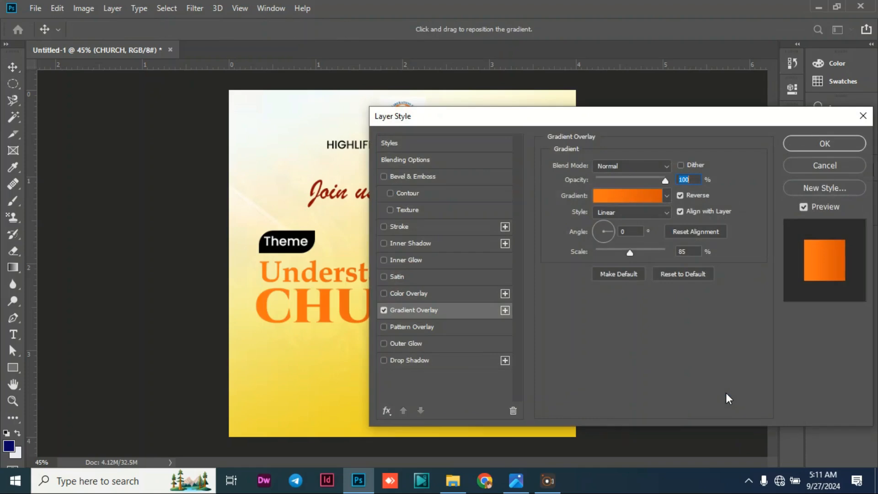
pyautogui.click(614, 199)
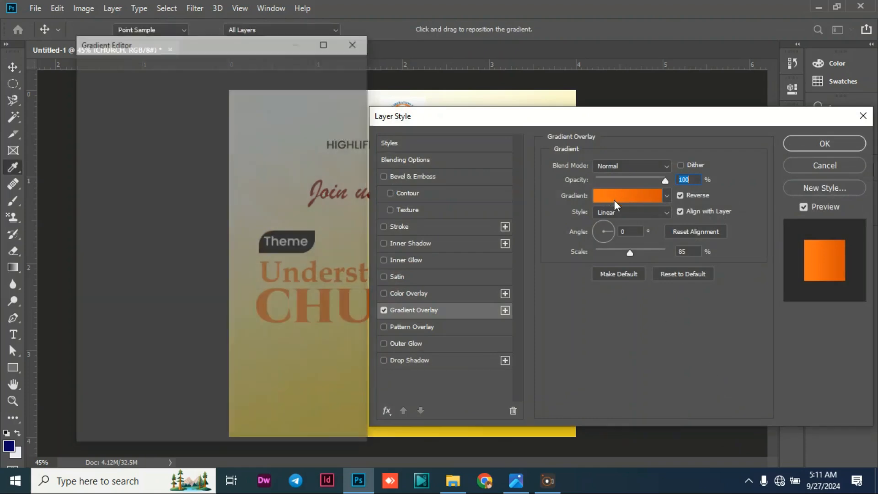
pyautogui.click(91, 358)
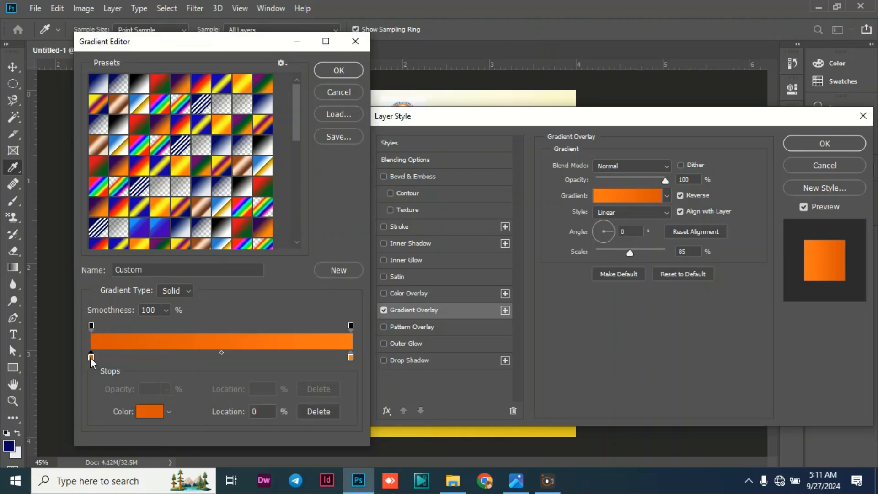
pyautogui.click(149, 411)
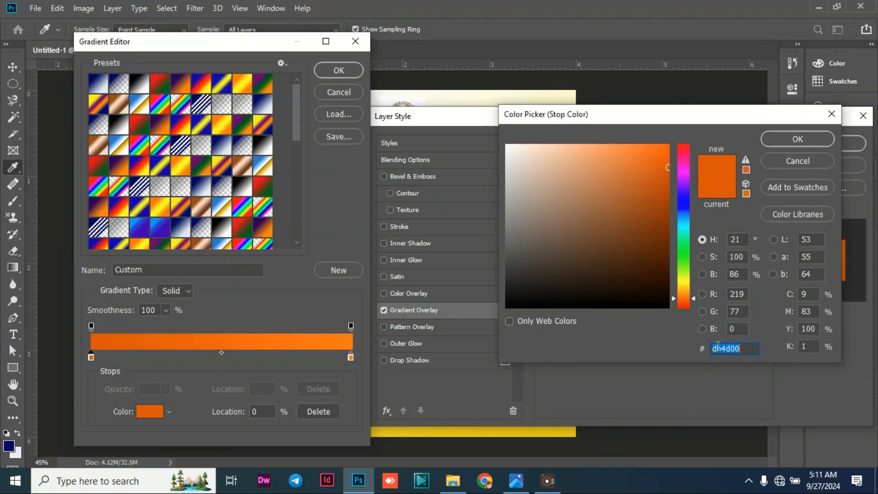
pyautogui.write('fd')
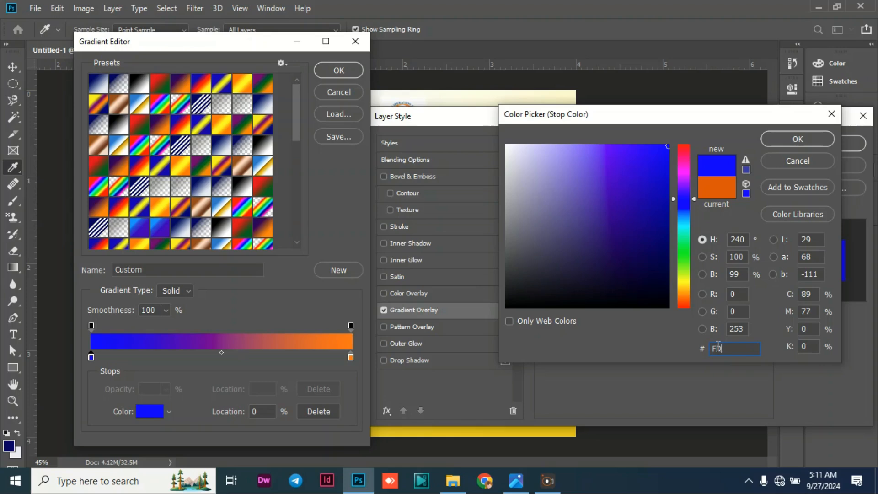
pyautogui.press('BackSpace')
pyautogui.press('BackSpace')
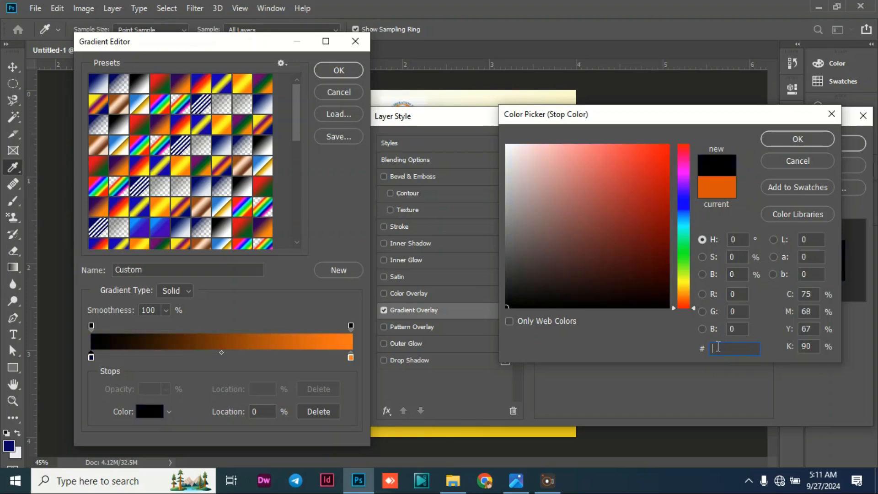
pyautogui.write('92')
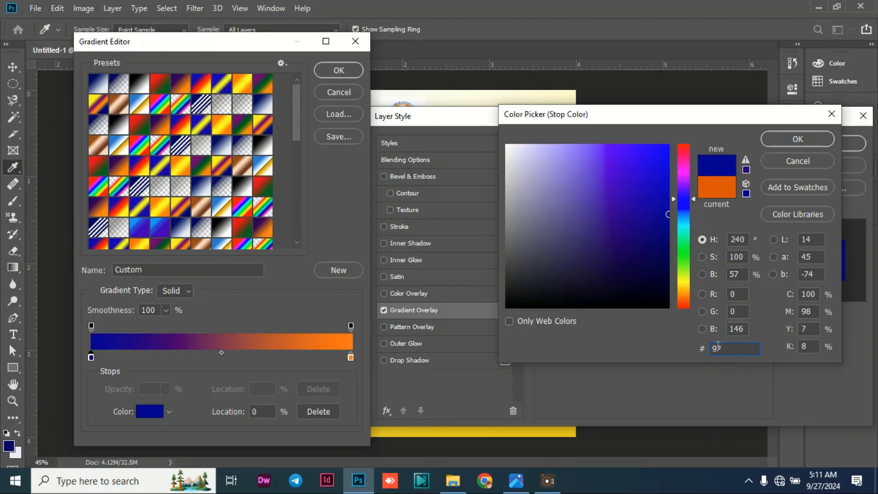
pyautogui.write('0202')
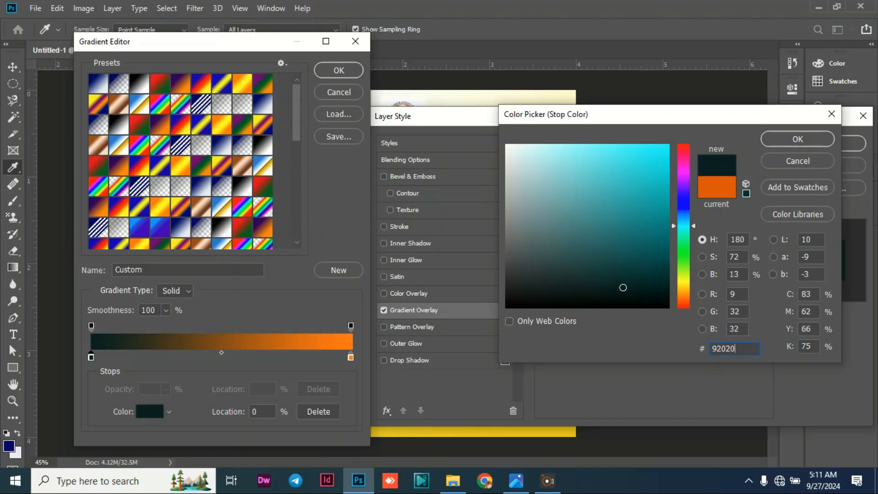
pyautogui.click(792, 139)
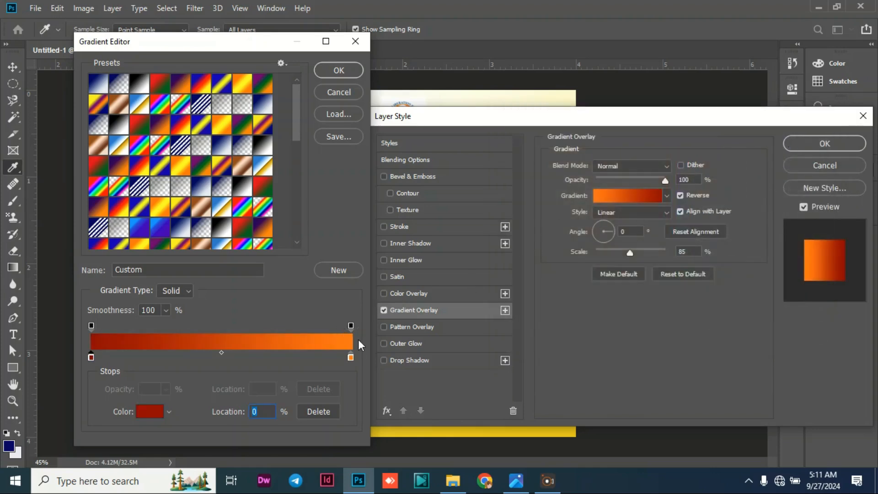
# Set the end colour stop (location 100%) of the "CHURCH" gradient to hex FF0000 and accept the gradient.
pyautogui.click(348, 355)
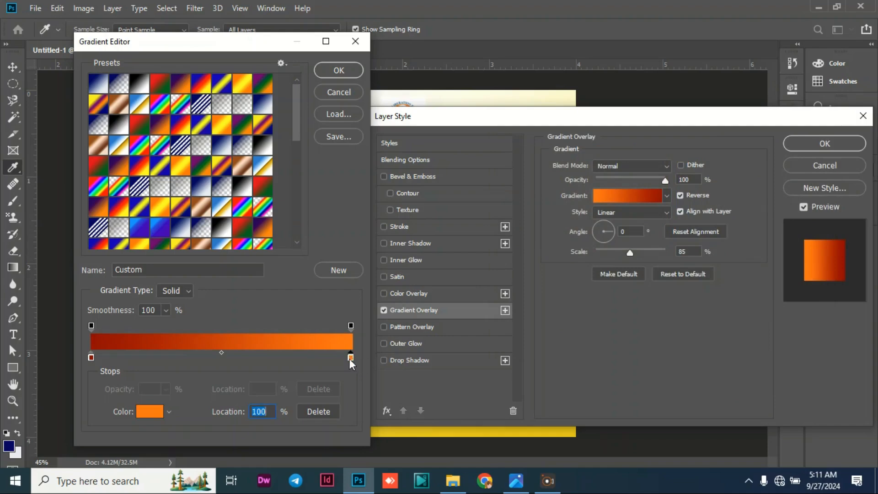
pyautogui.click(155, 411)
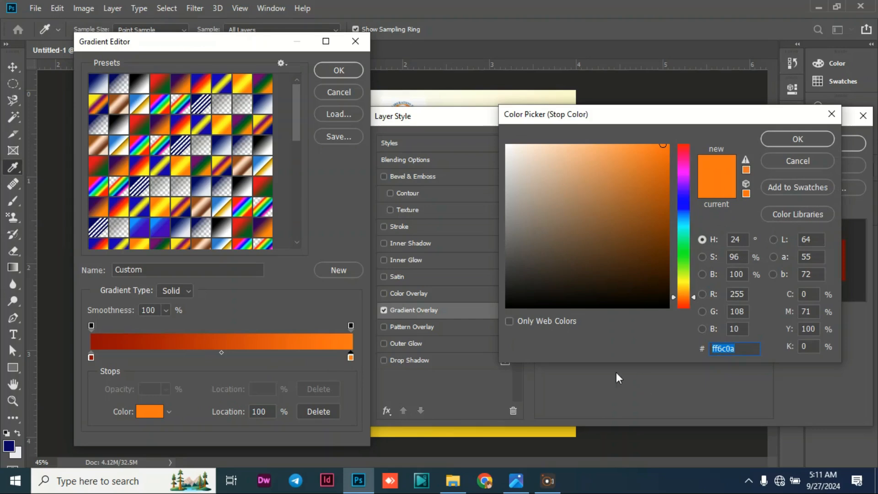
pyautogui.write('FF')
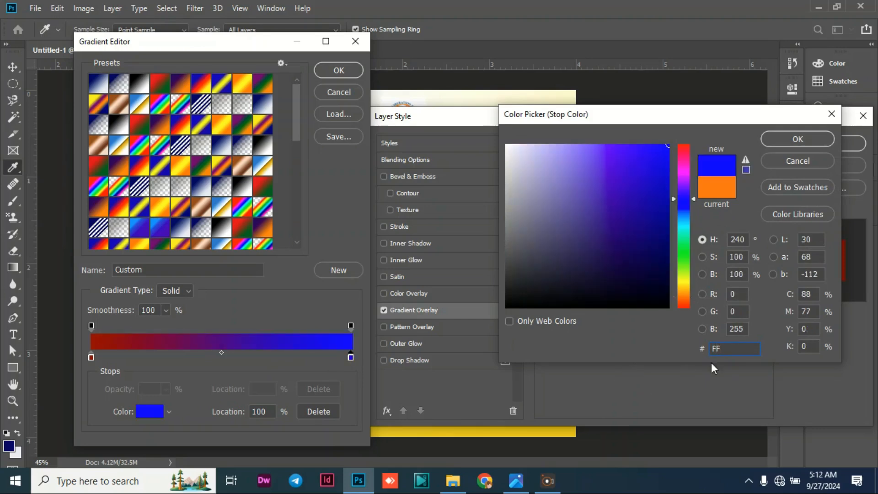
pyautogui.write('0000')
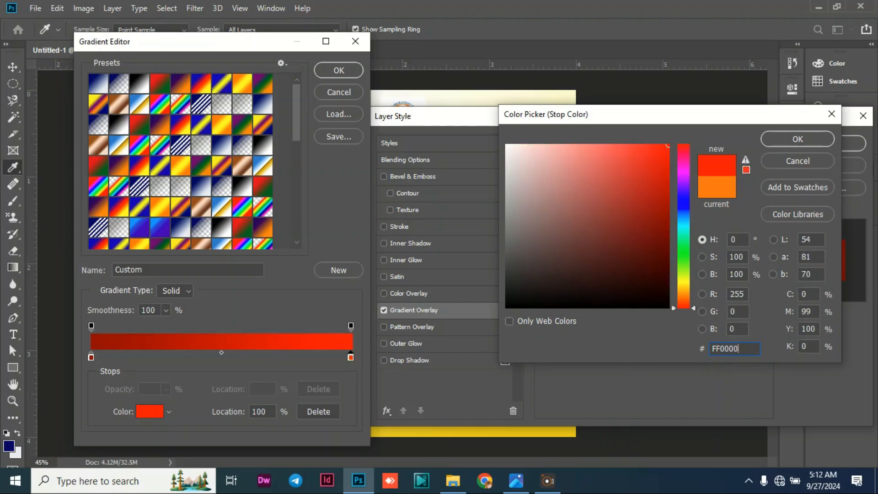
pyautogui.click(791, 139)
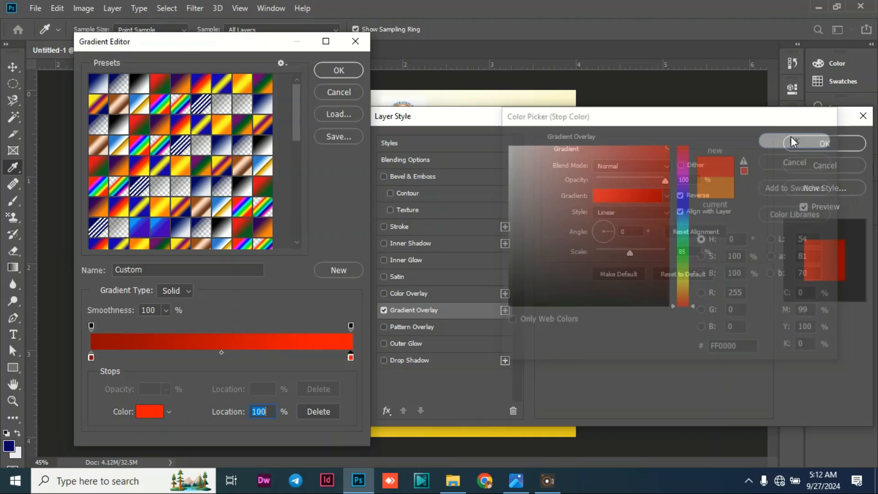
pyautogui.click(333, 72)
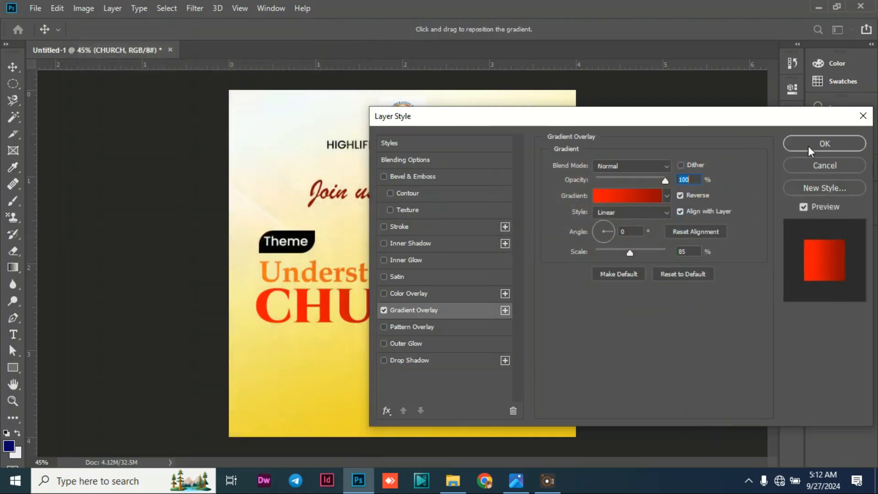
# Turn off Reverse for the "CHURCH" gradient so dark red starts on the C, and apply the overlay.
pyautogui.moveTo(660, 118); pyautogui.dragTo(743, 95)
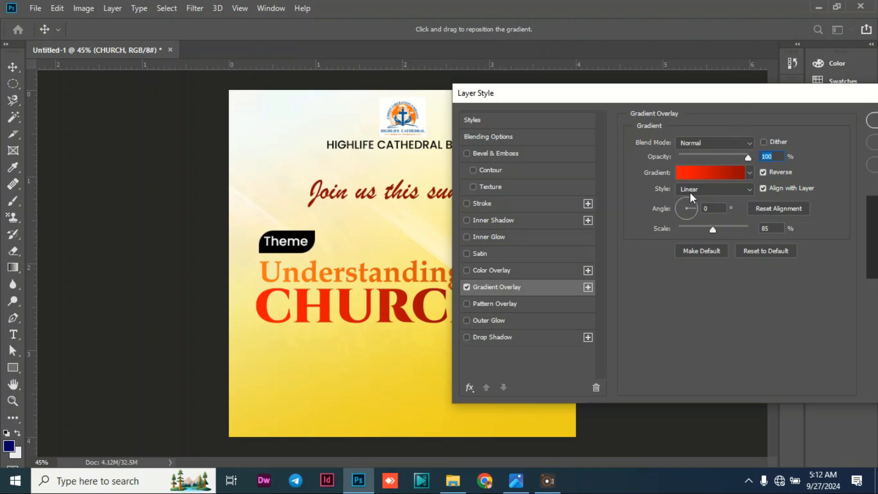
pyautogui.click(763, 173)
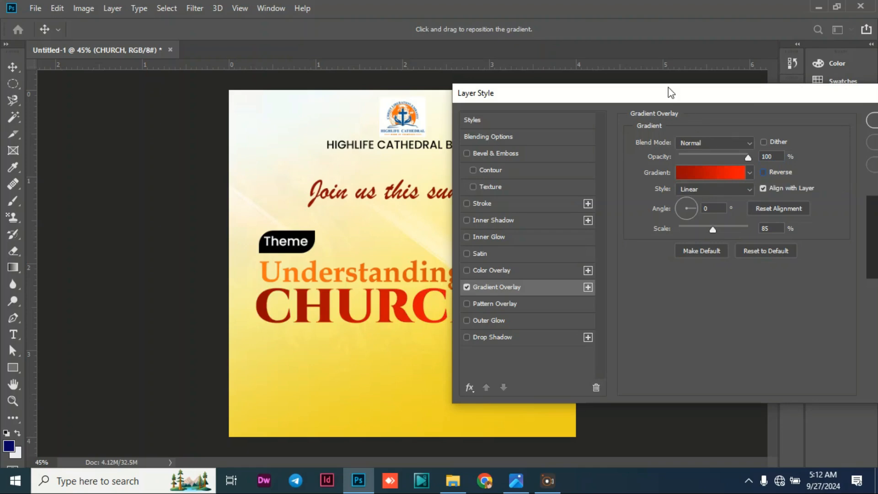
pyautogui.moveTo(671, 93); pyautogui.dragTo(796, 135)
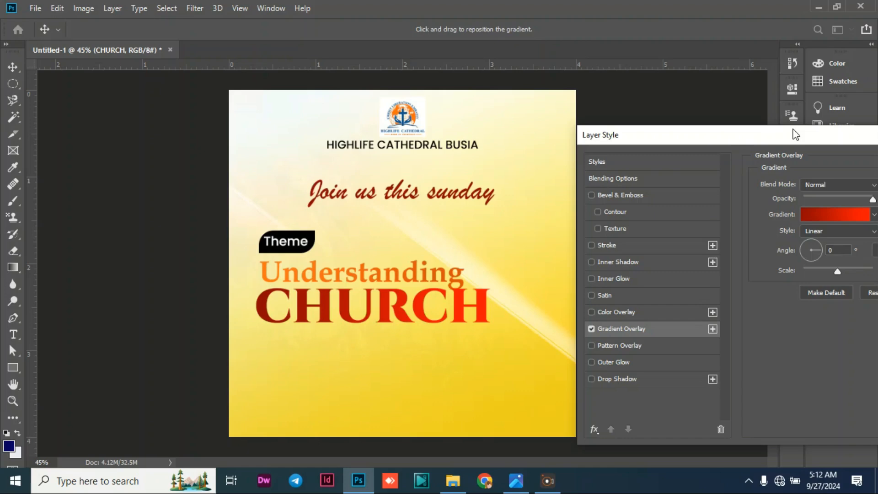
pyautogui.moveTo(795, 134); pyautogui.dragTo(503, 103)
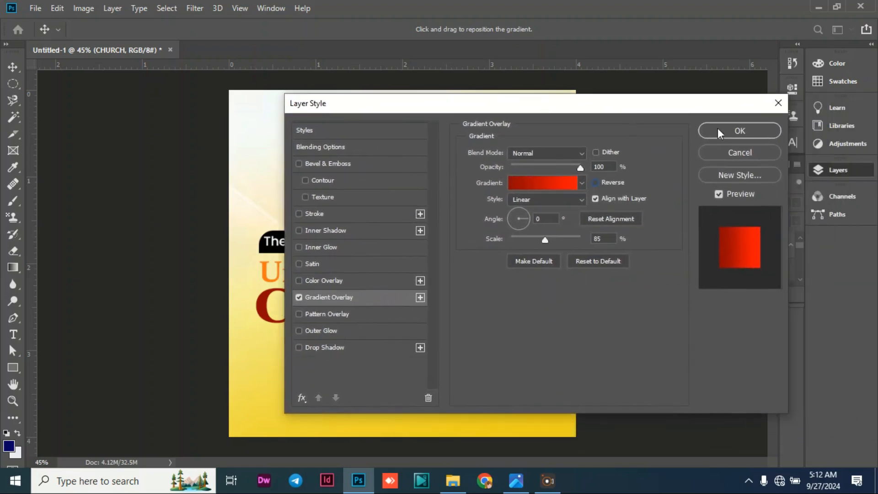
pyautogui.click(759, 130)
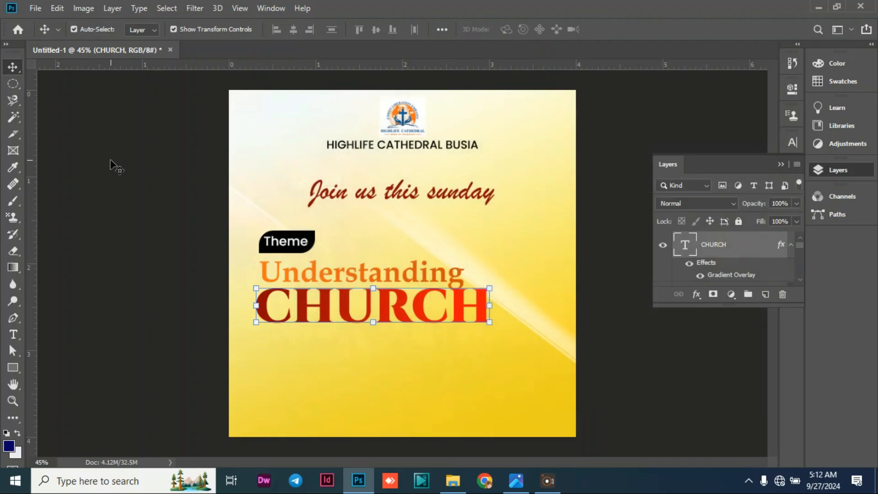
# Replace the letter U in "CHURCH" with blank space, leaving a gap between "CH" and "RCH".
pyautogui.doubleClick(374, 303)
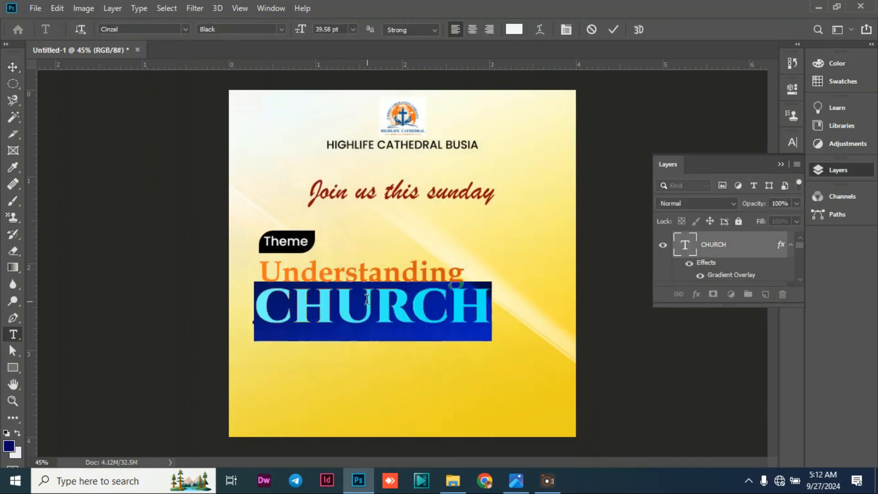
pyautogui.click(375, 300)
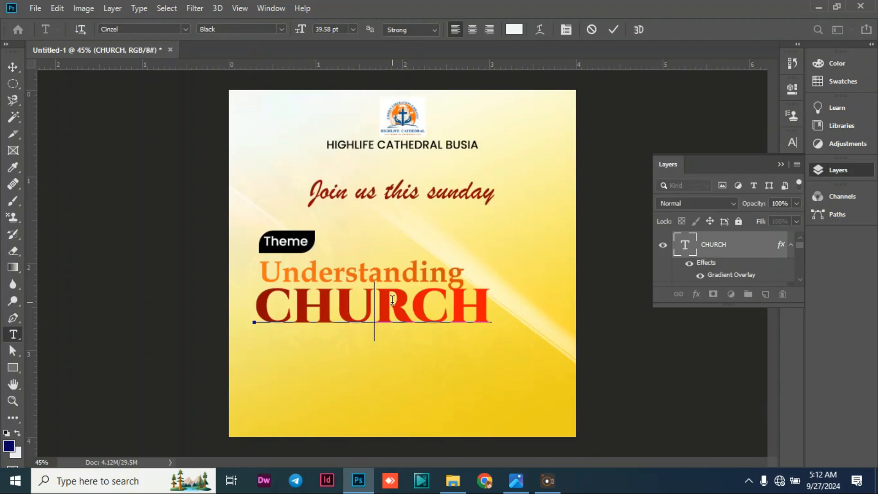
pyautogui.press('Left')
pyautogui.press('Delete')
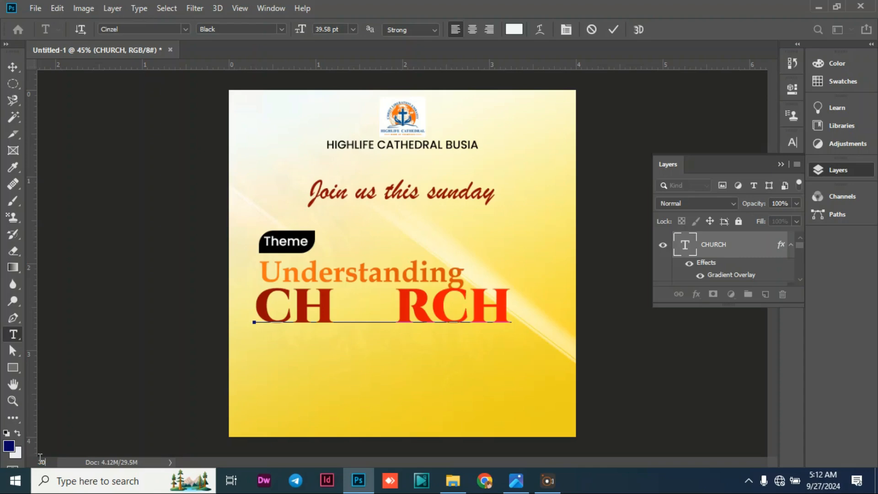
pyautogui.press('Return')
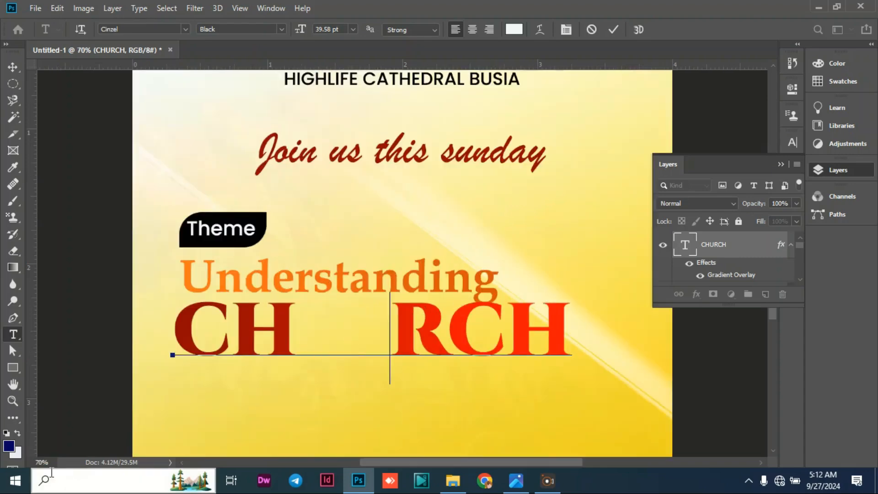
pyautogui.scroll(-1, 211, 322)
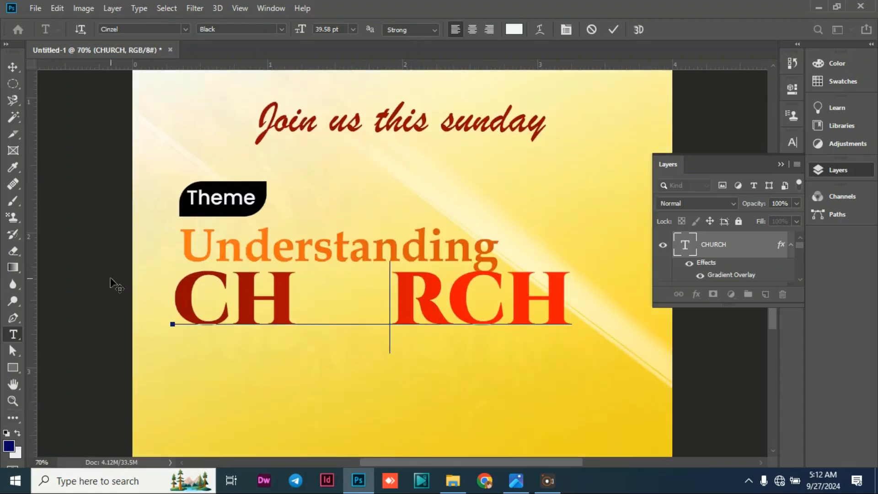
# Commit the edited "CH RCH" text and switch to the Move tool.
pyautogui.click(35, 9)
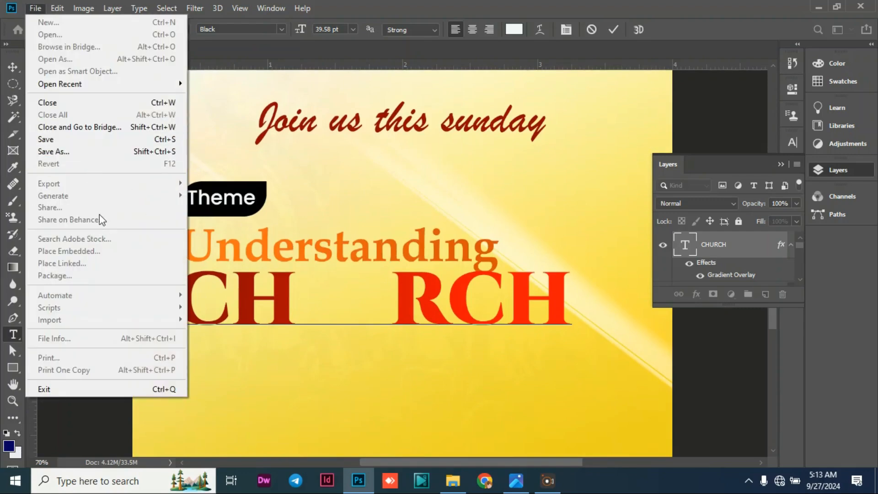
pyautogui.click(333, 187)
pyautogui.click(13, 67)
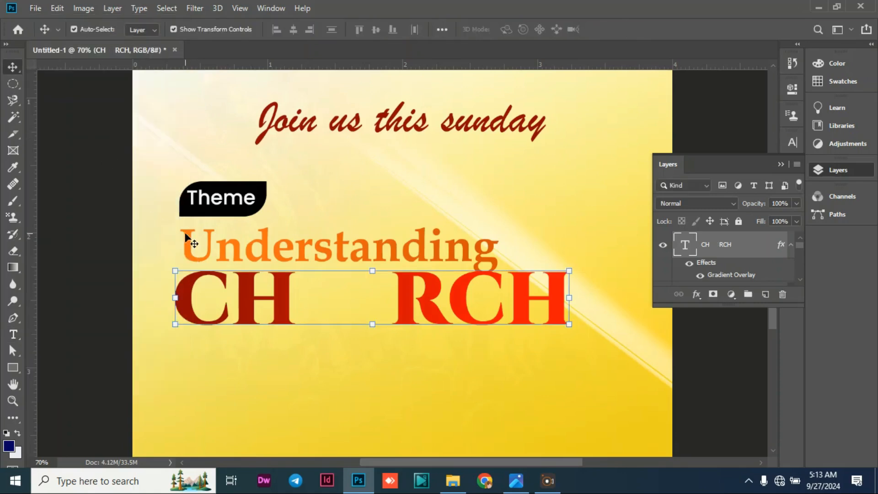
# Place the "church" doorway image from the Desktop folder "understanding" as an embedded object in the poster.
pyautogui.click(34, 9)
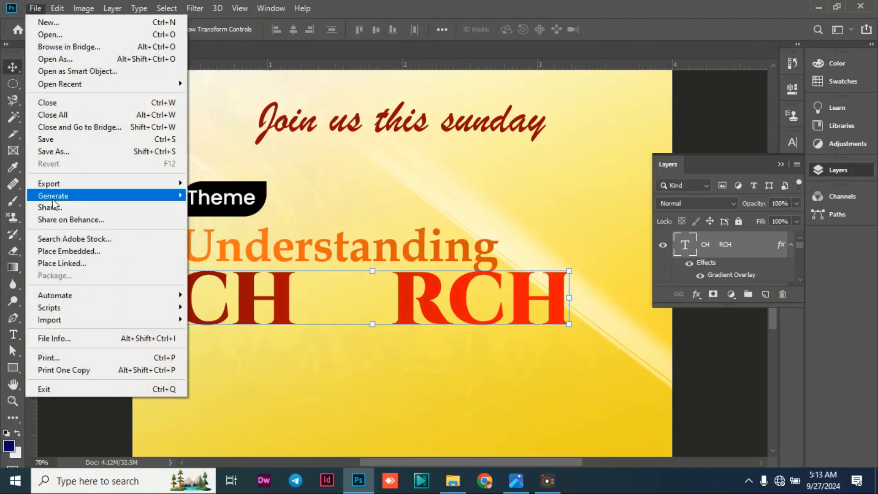
pyautogui.click(60, 251)
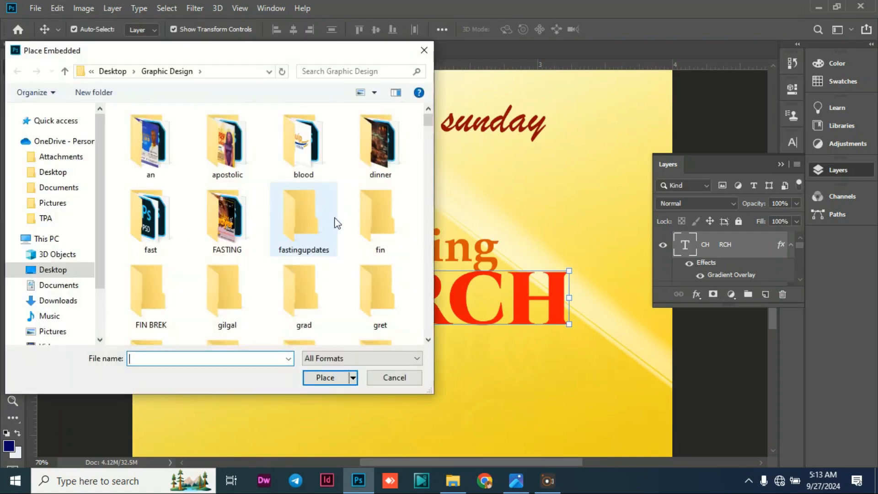
pyautogui.scroll(-5, 204, 244)
pyautogui.click(52, 270)
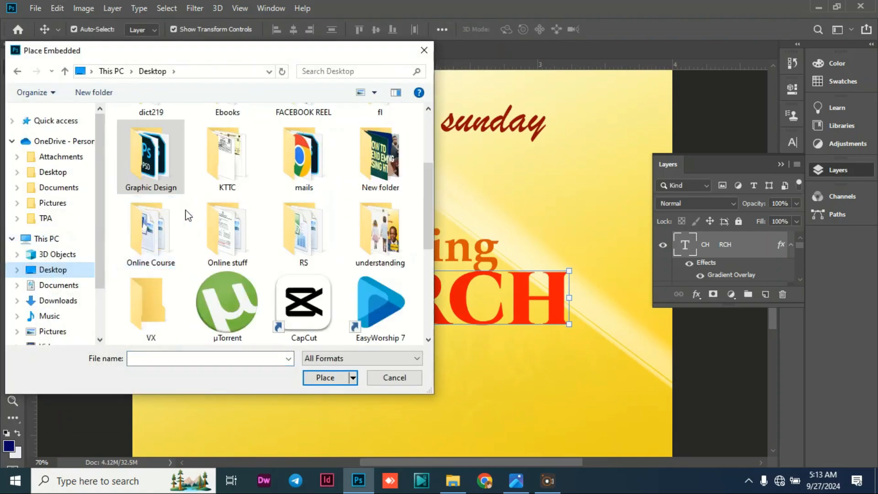
pyautogui.scroll(-5, 188, 211)
pyautogui.scroll(1, 192, 192)
pyautogui.scroll(5, 193, 183)
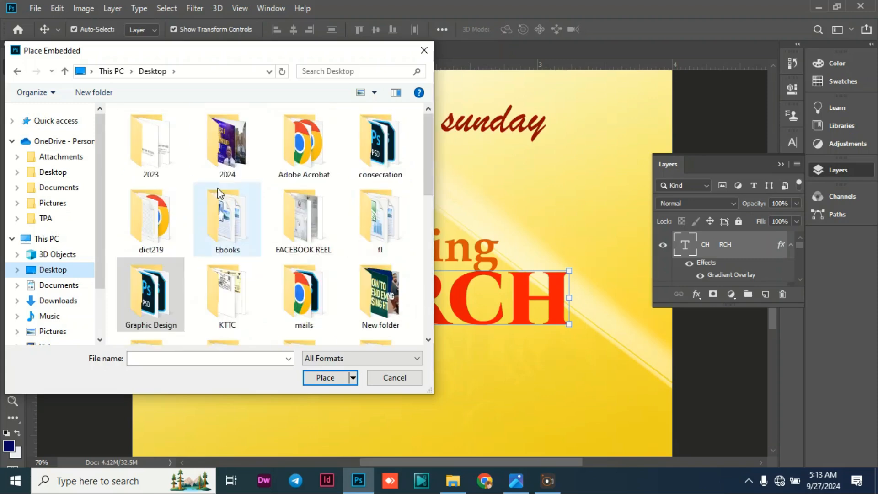
pyautogui.scroll(-1, 196, 250)
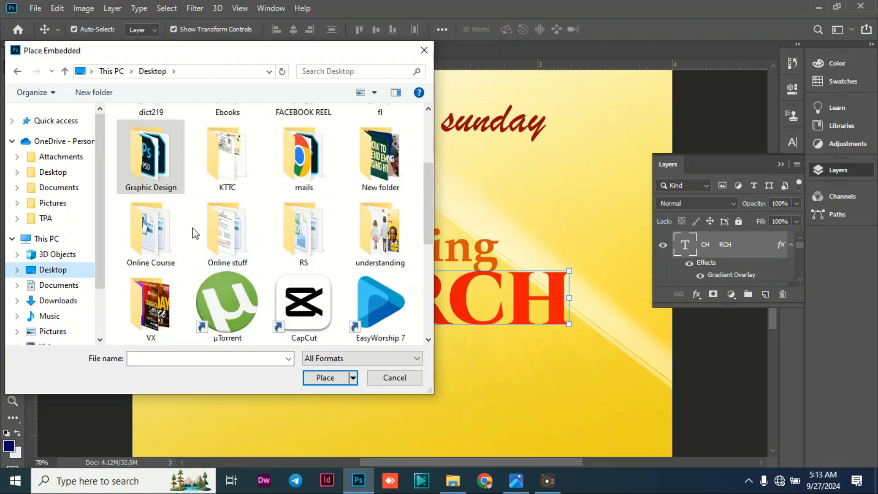
pyautogui.doubleClick(386, 238)
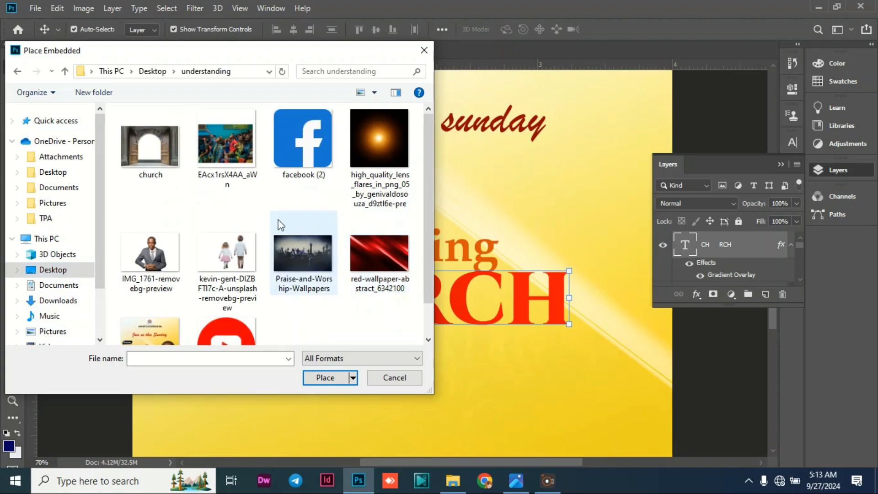
pyautogui.click(164, 167)
pyautogui.click(325, 379)
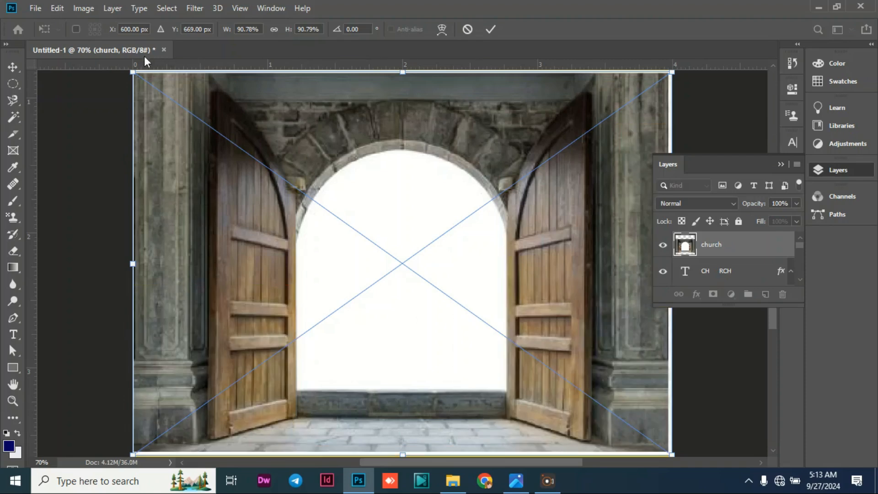
# Scale the placed doorway image to about 70%, centre it horizontally over the title, and rasterize its layer.
pyautogui.moveTo(130, 70); pyautogui.dragTo(380, 248)
pyautogui.moveTo(398, 300); pyautogui.dragTo(194, 195)
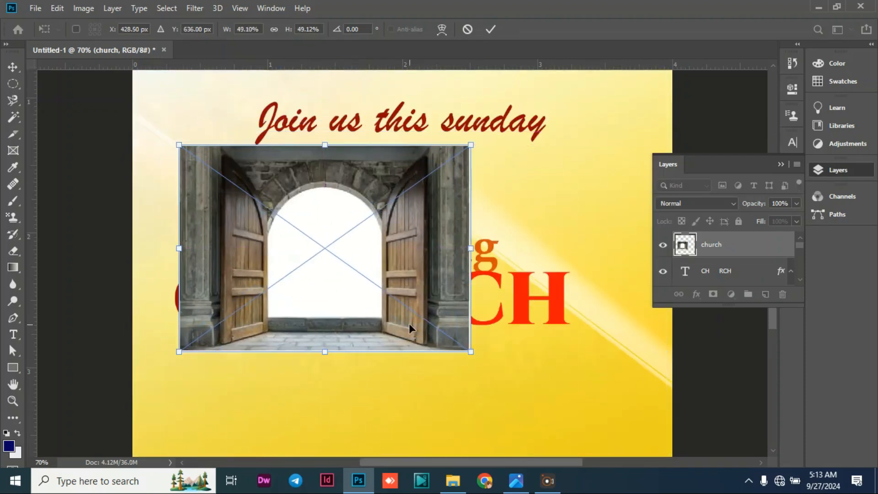
pyautogui.moveTo(471, 353); pyautogui.dragTo(592, 439)
pyautogui.moveTo(458, 315); pyautogui.dragTo(479, 297)
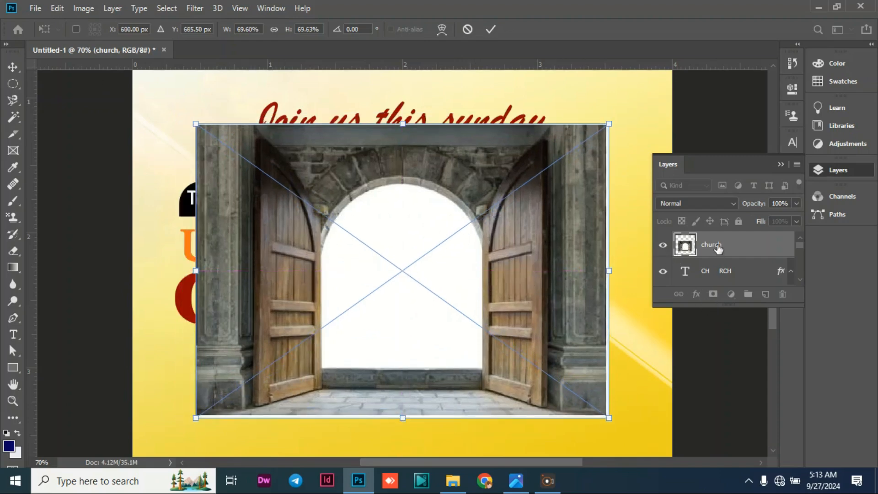
pyautogui.press('Return')
pyautogui.rightClick(730, 252)
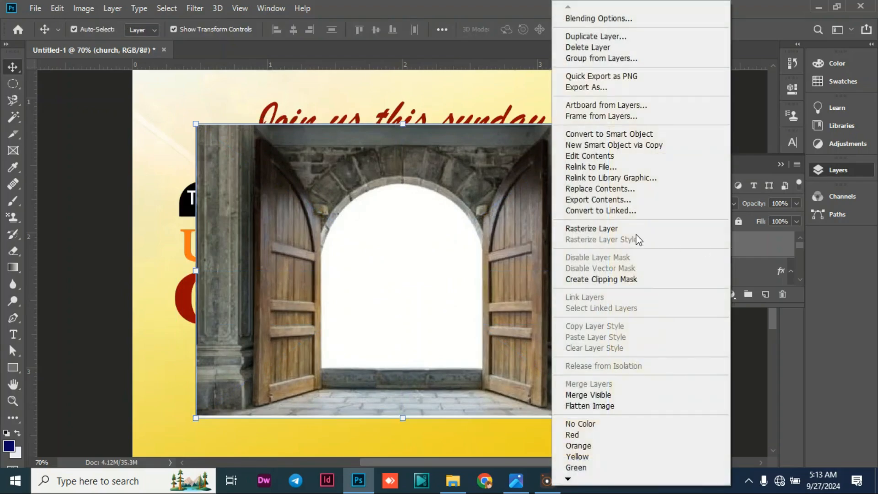
pyautogui.click(605, 229)
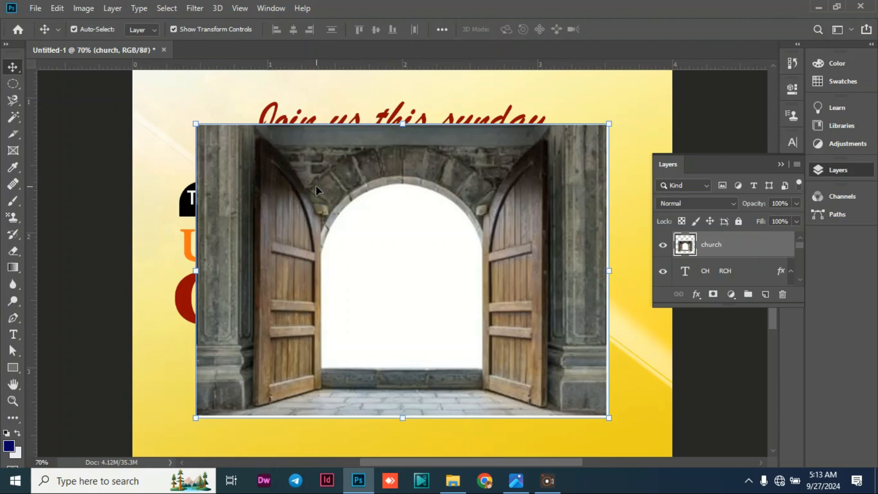
pyautogui.click(13, 105)
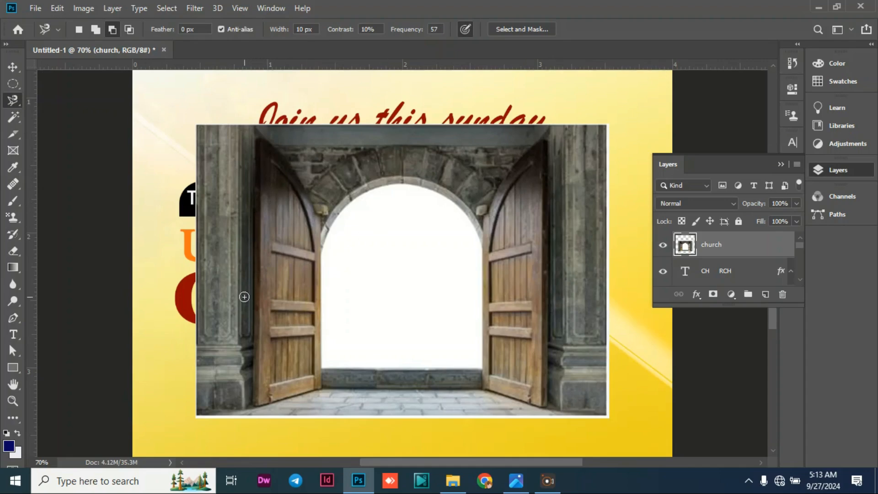
pyautogui.click(253, 308)
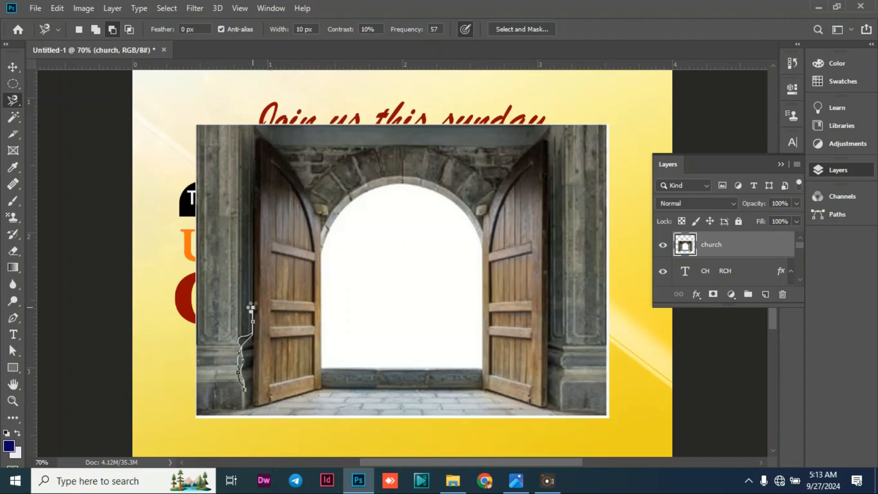
pyautogui.click(254, 307)
pyautogui.hotkey('ctrl', 'd')
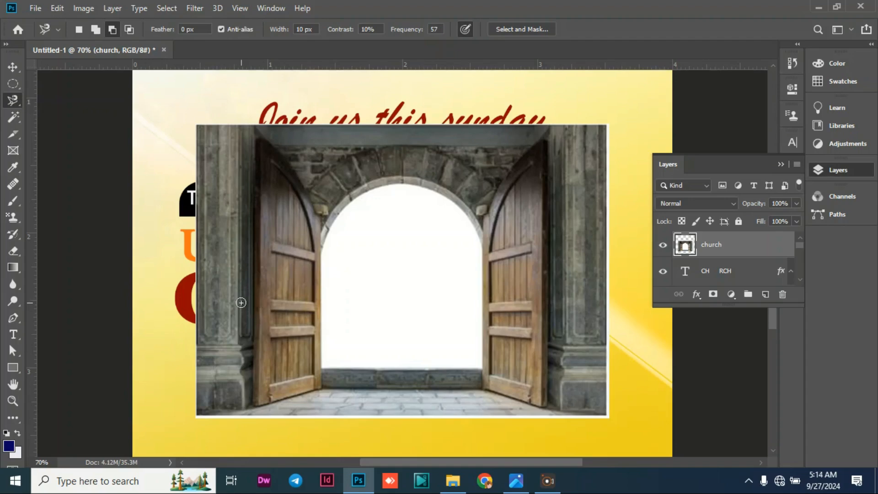
# Outline the side pillars and top strip around the open doors with the Polygonal Lasso, delete that area, and deselect.
pyautogui.rightClick(17, 100)
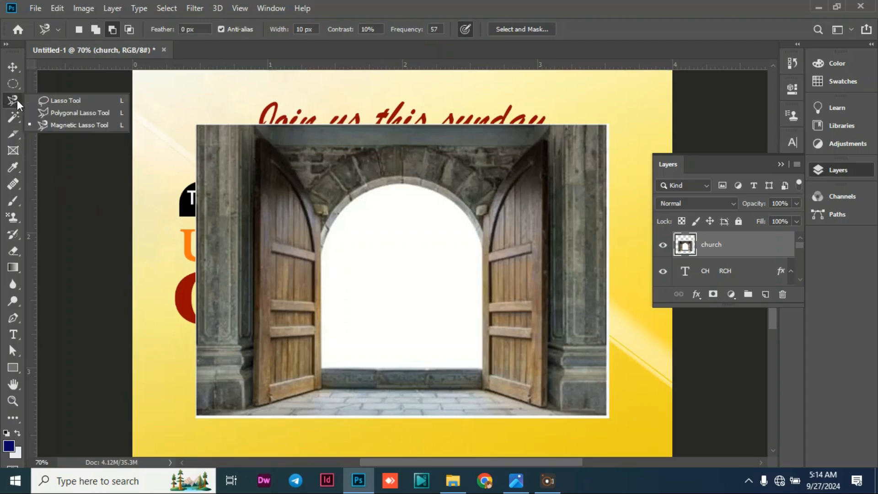
pyautogui.click(60, 114)
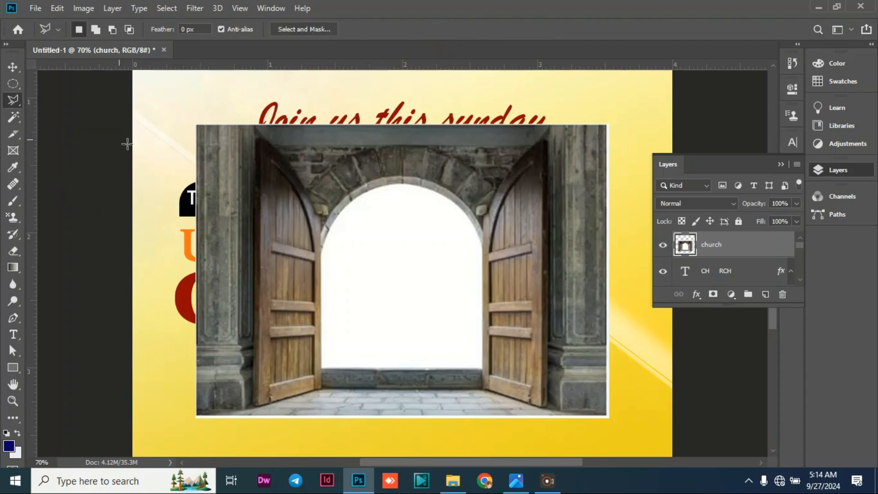
pyautogui.click(253, 320)
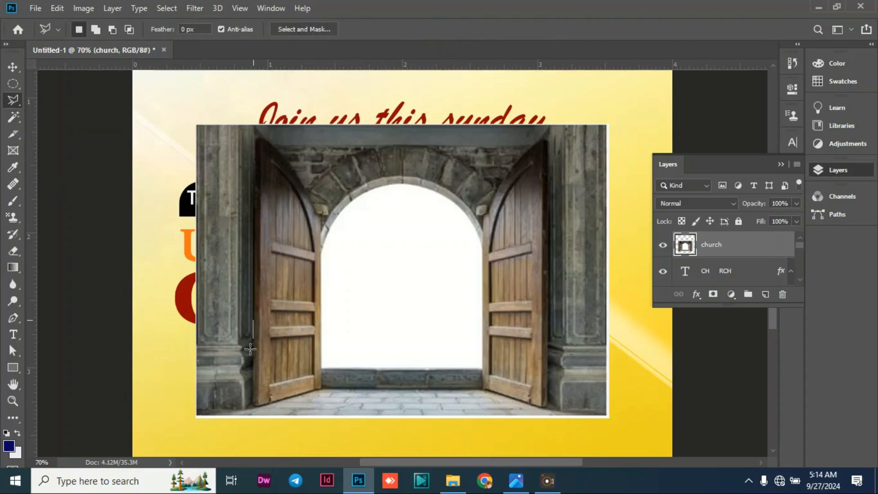
pyautogui.click(251, 421)
pyautogui.click(180, 421)
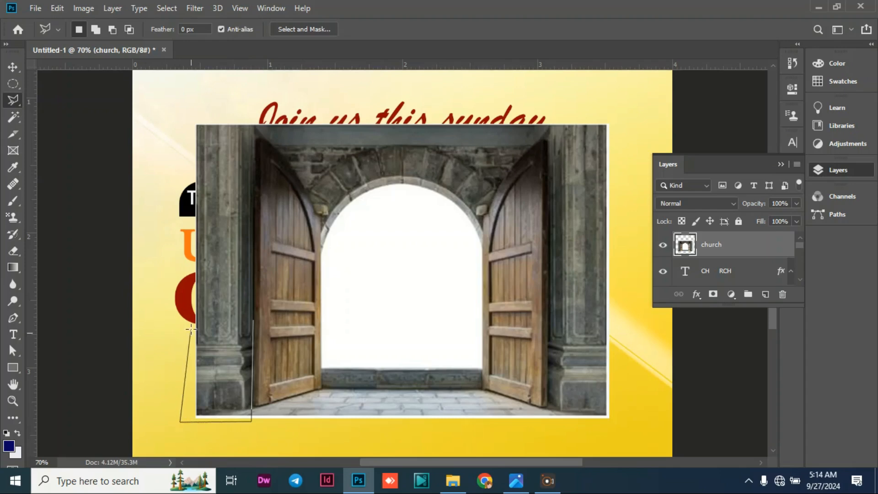
pyautogui.click(192, 258)
pyautogui.click(175, 124)
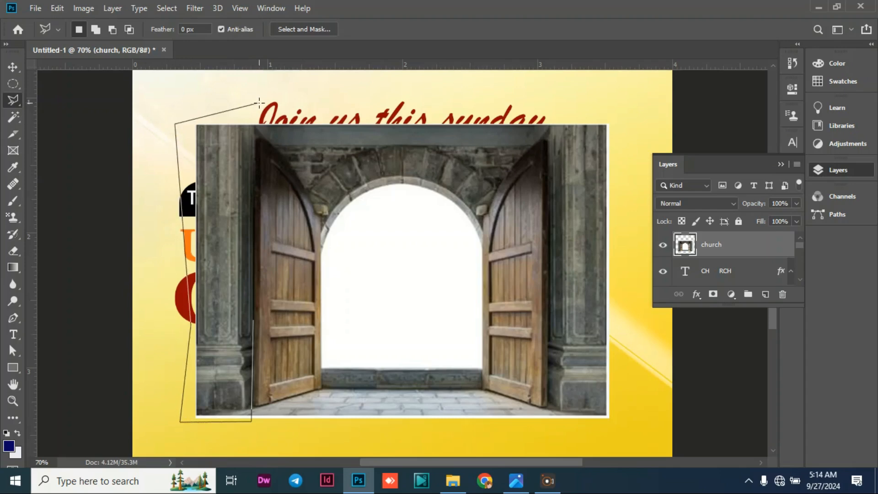
pyautogui.click(259, 103)
pyautogui.click(631, 117)
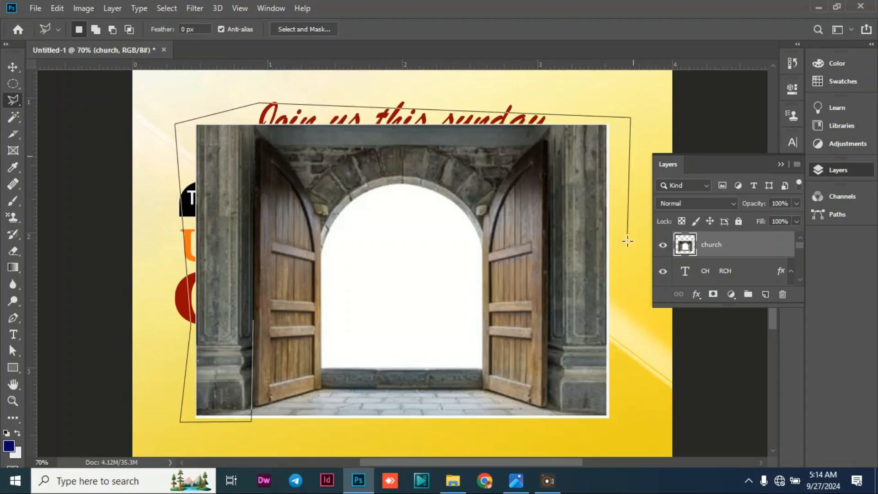
pyautogui.click(536, 430)
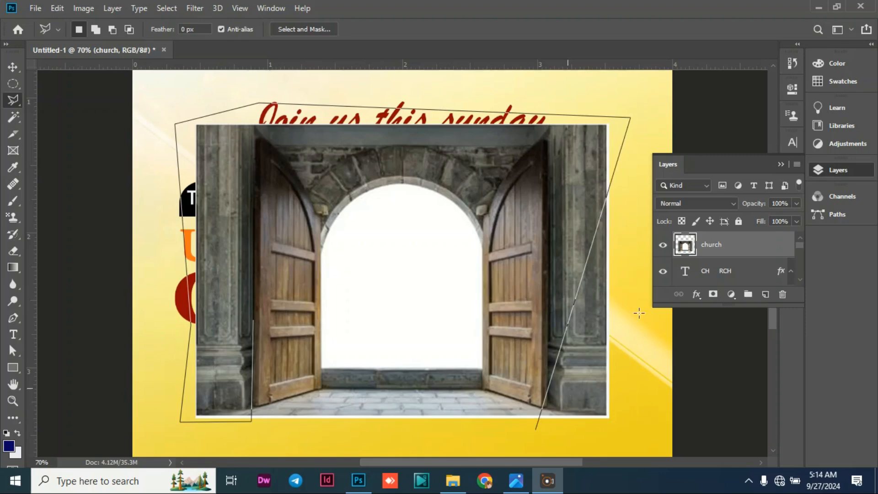
pyautogui.click(624, 422)
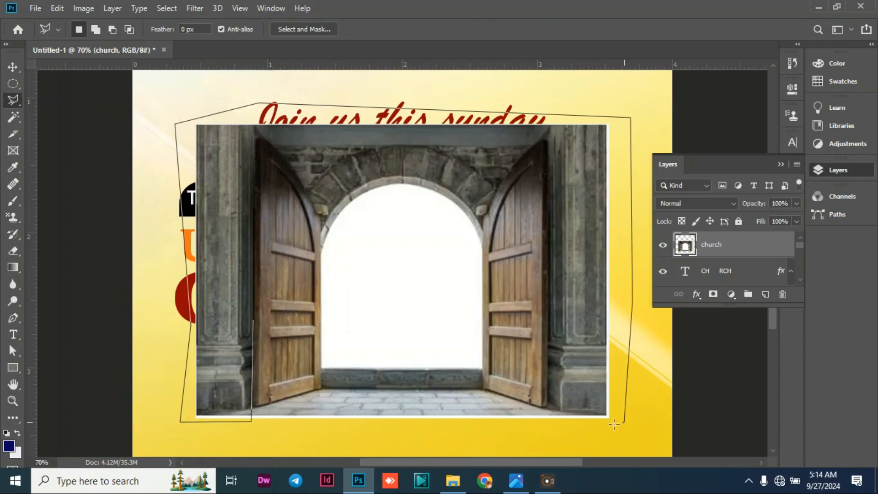
pyautogui.click(547, 423)
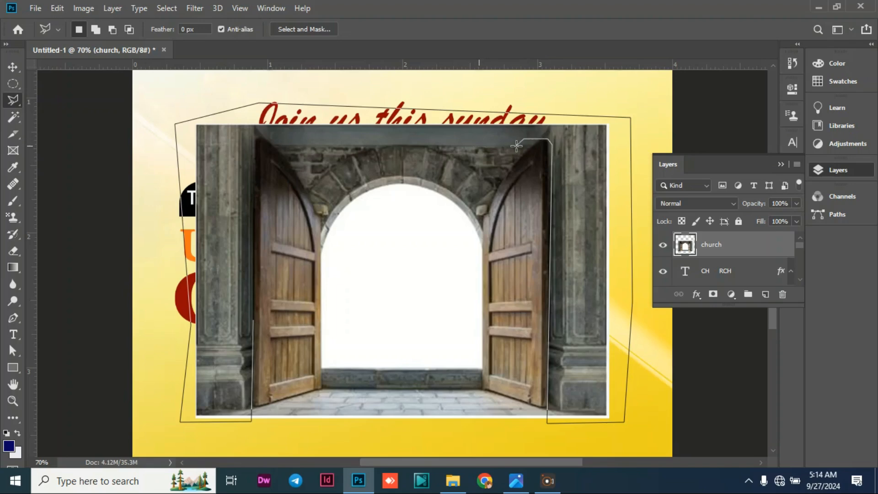
pyautogui.click(531, 143)
pyautogui.click(252, 140)
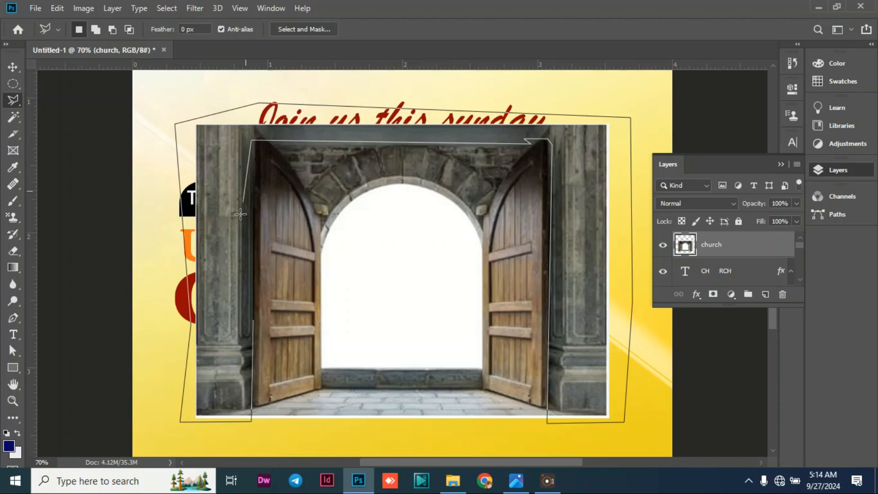
pyautogui.doubleClick(254, 321)
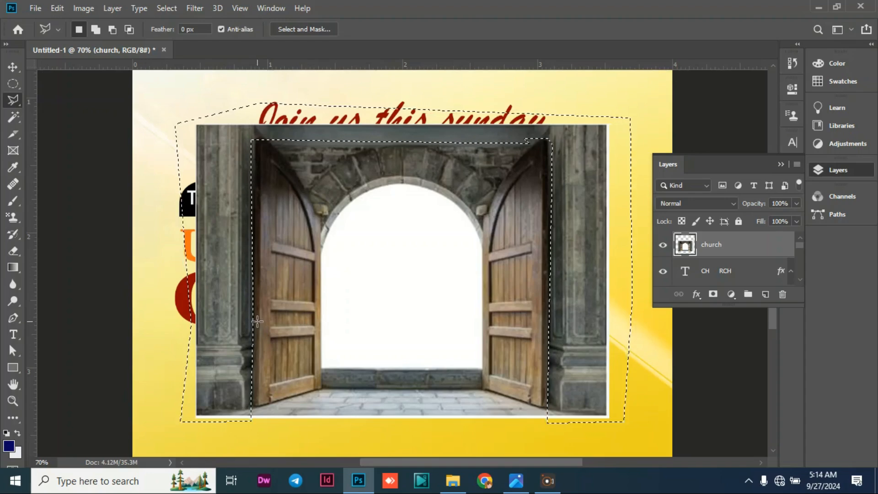
pyautogui.press('Delete')
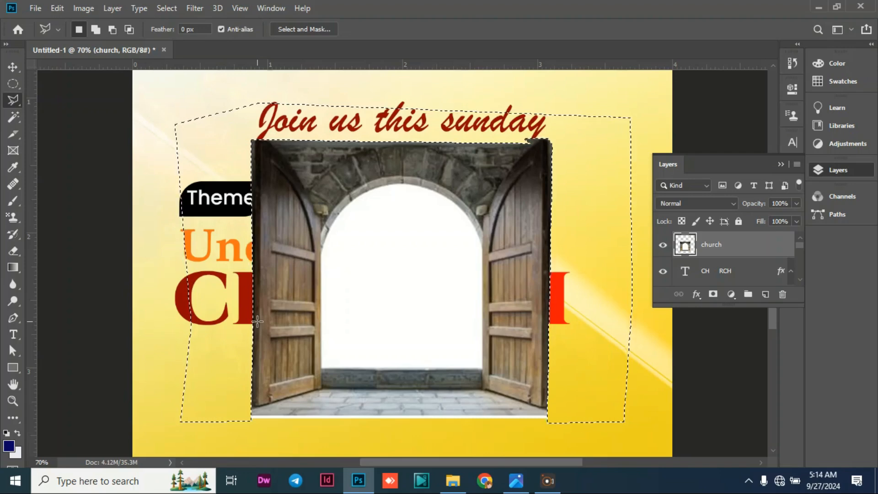
pyautogui.hotkey('ctrl', 'd')
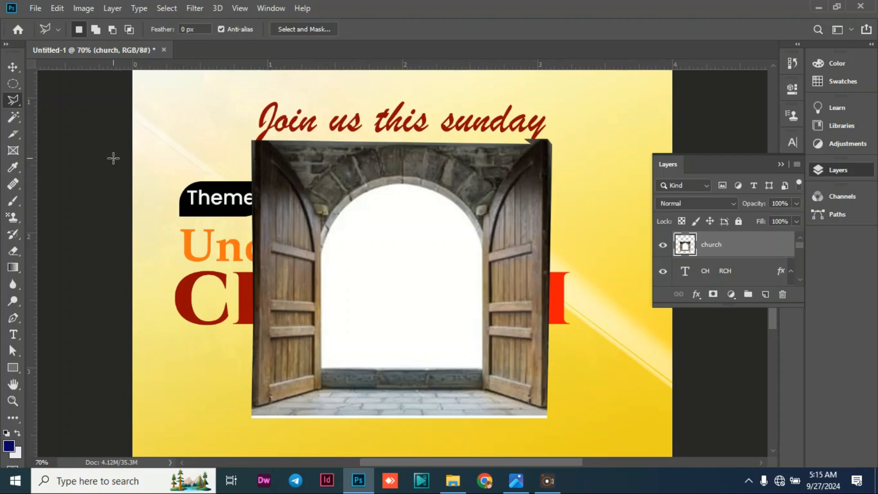
# Trace the stonework between the left door's upper edge and the top of the arch with the Magnetic Lasso.
pyautogui.rightClick(16, 106)
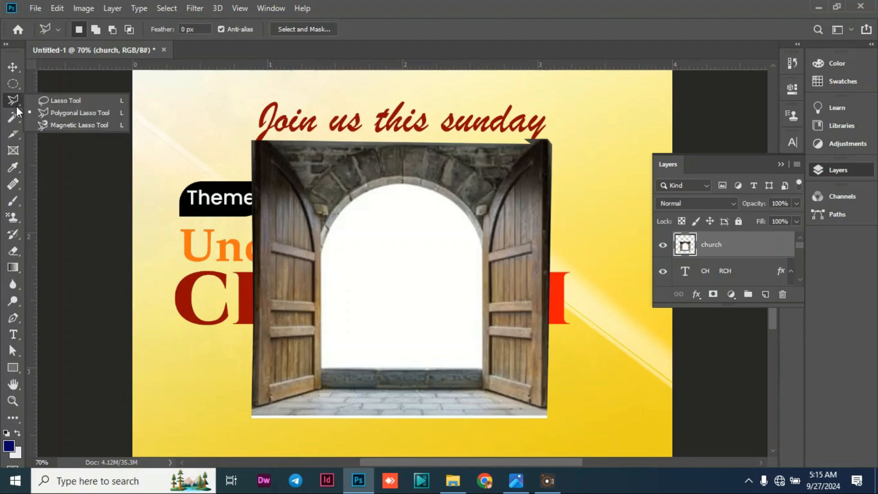
pyautogui.click(62, 127)
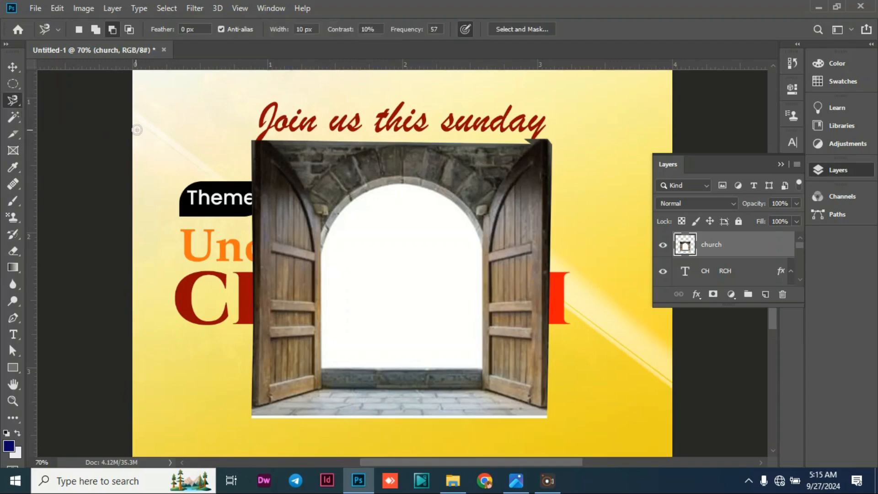
pyautogui.click(261, 140)
pyautogui.click(285, 164)
pyautogui.click(307, 196)
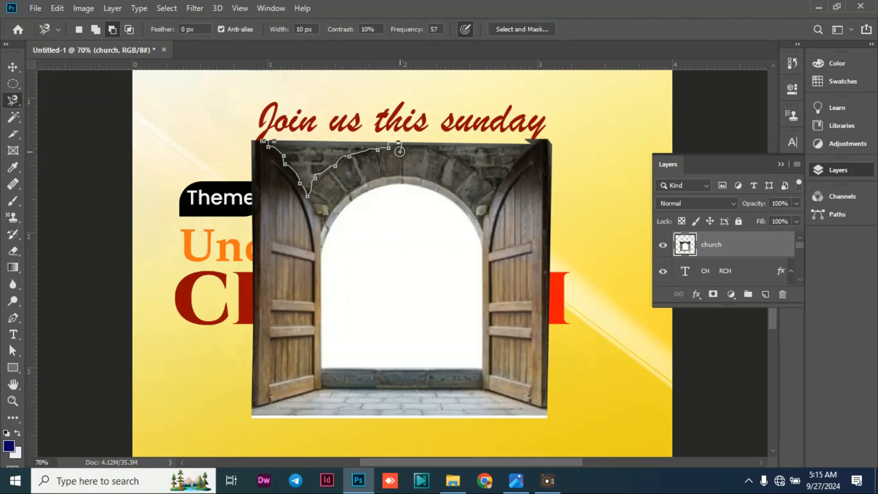
pyautogui.click(402, 149)
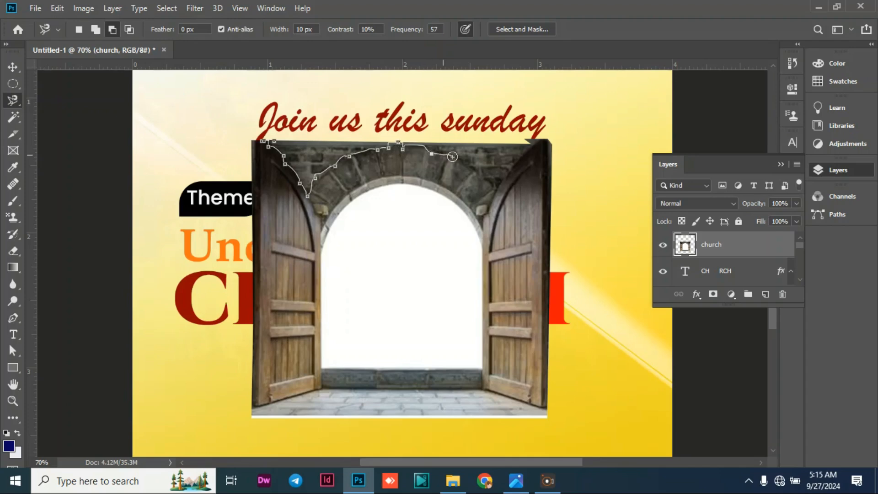
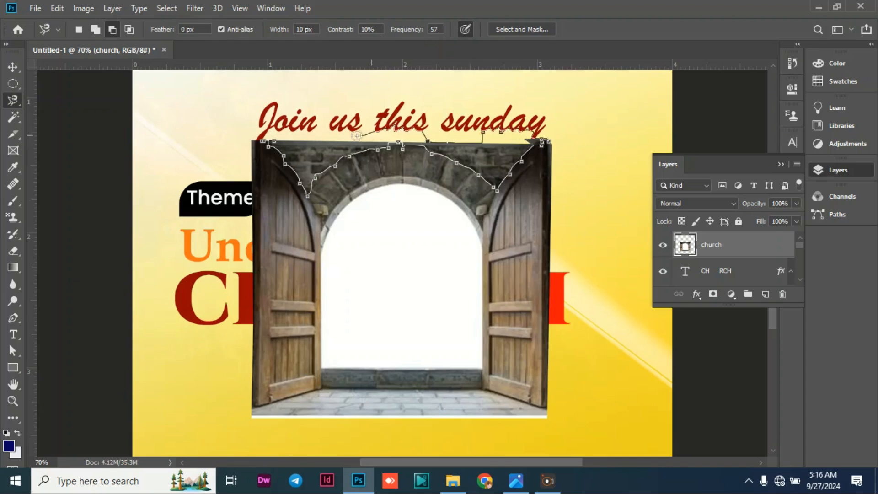
# Close the Magnetic Lasso outline around the stonework between the arch and both doors, and delete the selected area.
pyautogui.click(259, 141)
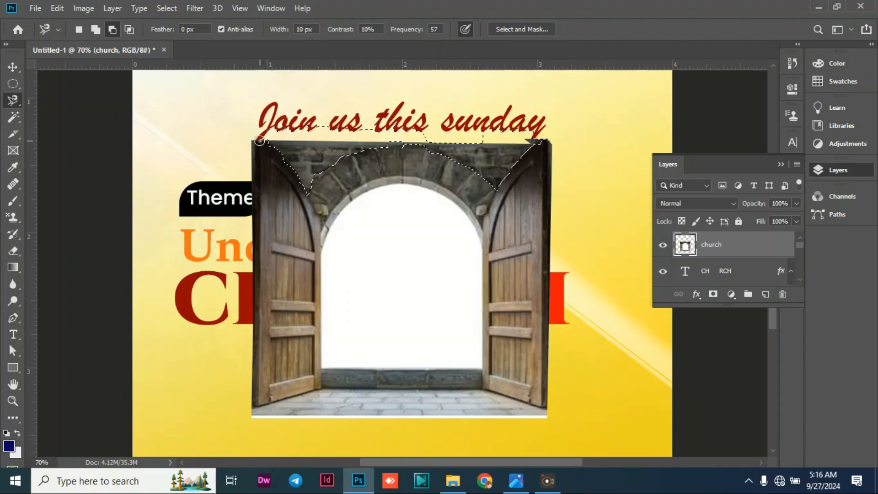
pyautogui.press('Delete')
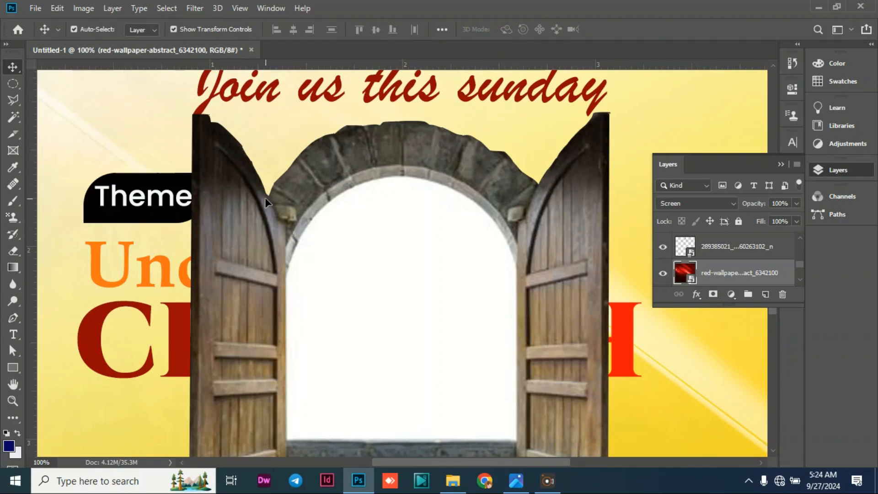
# Trace a closed Pen path on the church layer, curving through the middle of the stone arch and looping above it between both doors.
pyautogui.scroll(8, 693, 263)
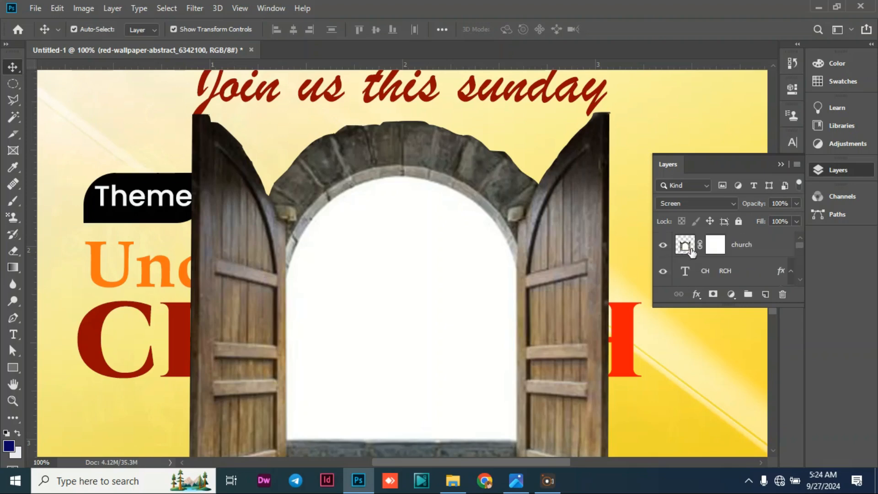
pyautogui.click(686, 249)
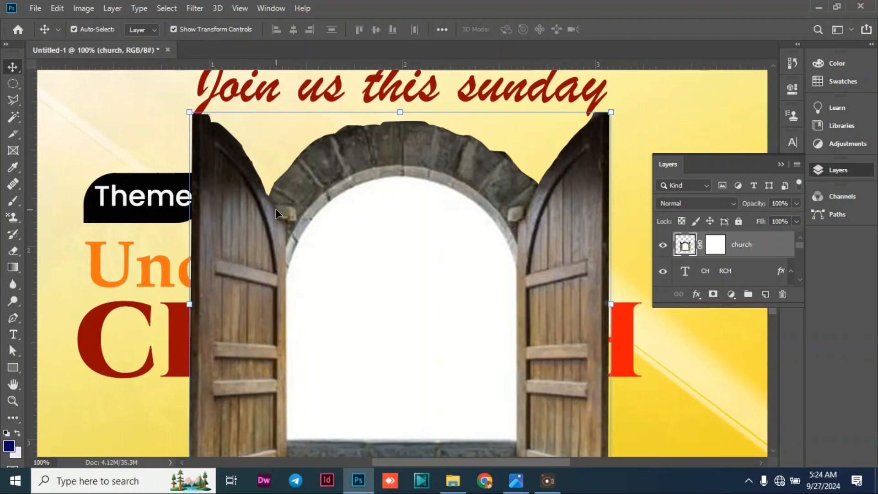
pyautogui.click(14, 318)
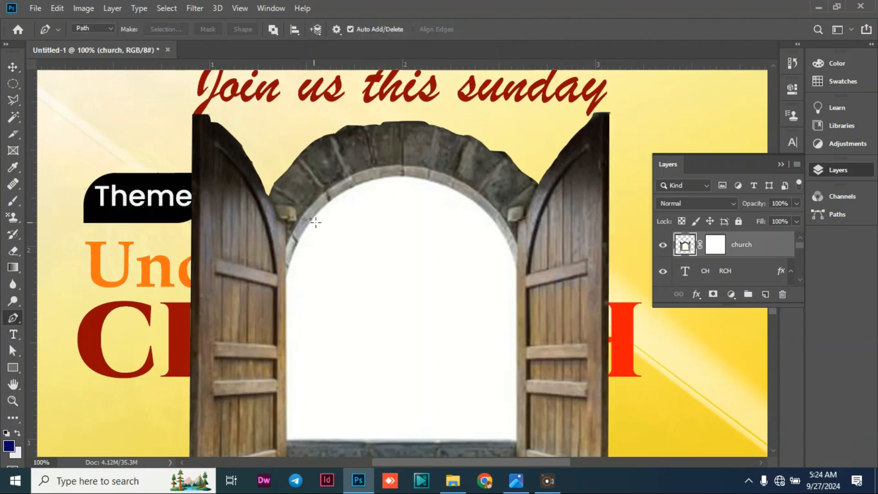
pyautogui.click(274, 207)
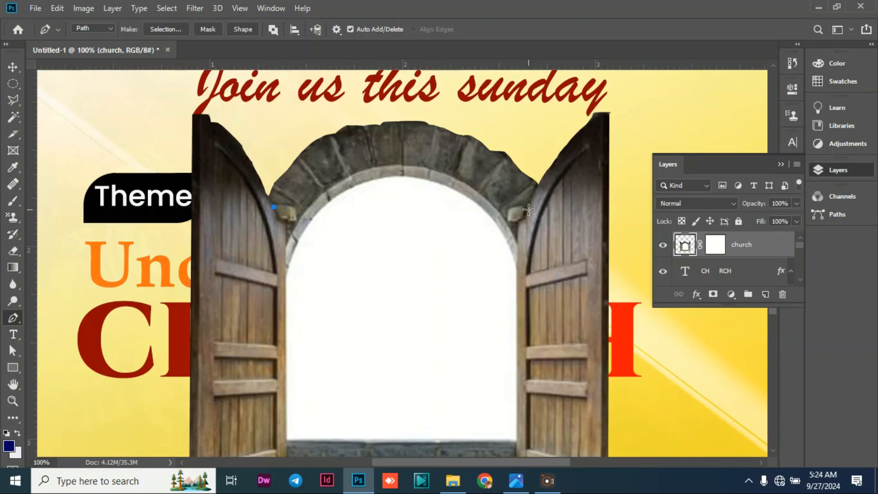
pyautogui.moveTo(529, 209); pyautogui.dragTo(672, 359)
pyautogui.click(533, 213)
pyautogui.click(536, 188)
pyautogui.click(536, 188)
pyautogui.click(484, 121)
pyautogui.click(327, 113)
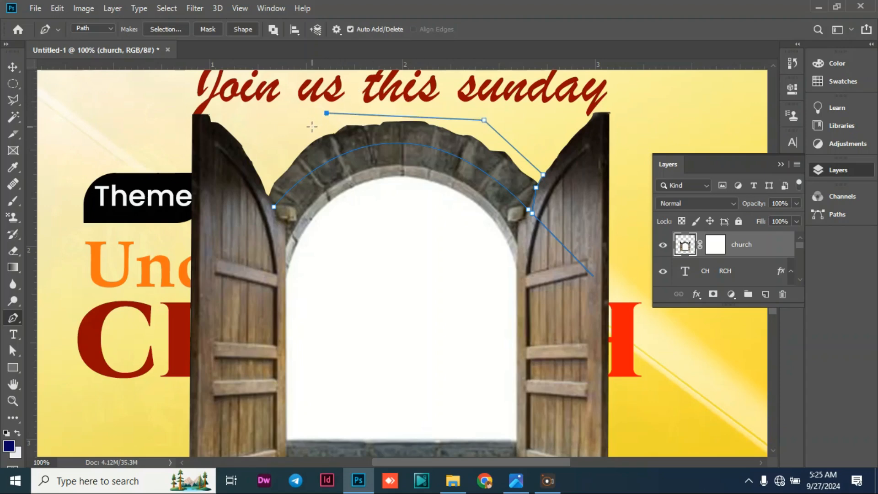
pyautogui.click(299, 135)
pyautogui.click(284, 163)
pyautogui.click(271, 177)
pyautogui.click(268, 189)
pyautogui.click(274, 207)
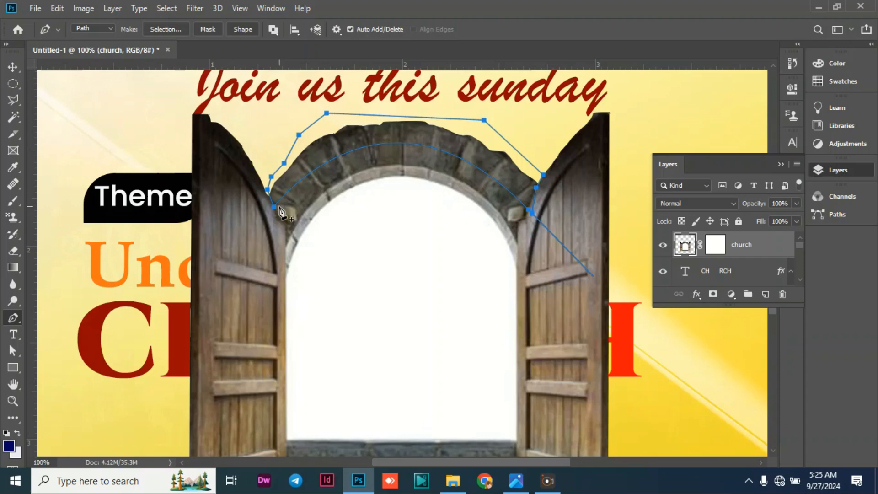
# Fill the path over the arch with the sampled background cream #faeac1 at 100% opacity in Normal mode, and dismiss the path.
pyautogui.rightClick(333, 145)
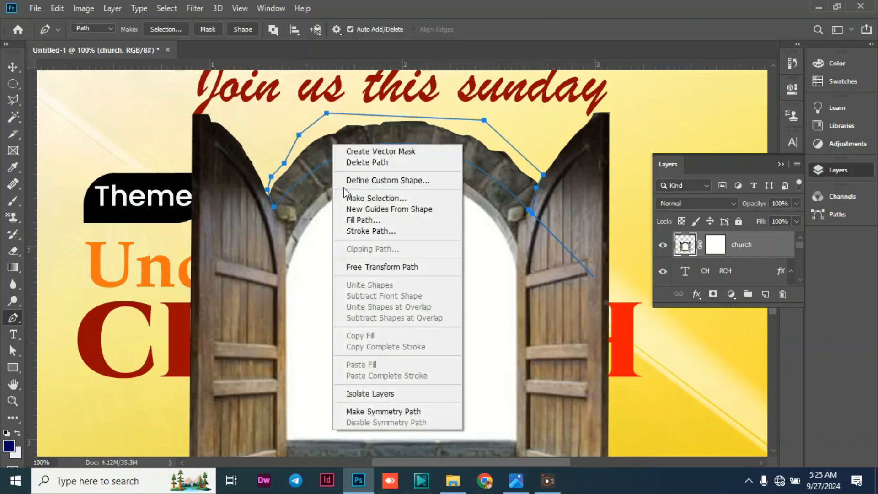
pyautogui.click(355, 217)
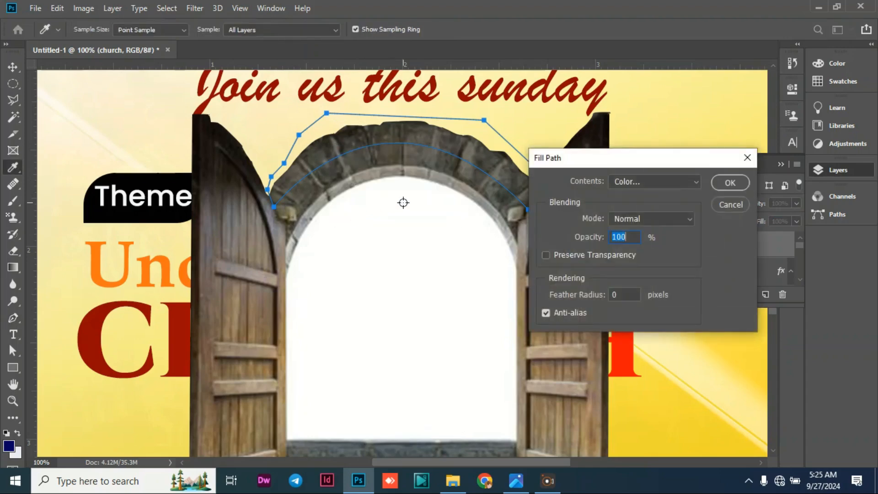
pyautogui.click(695, 182)
pyautogui.click(663, 216)
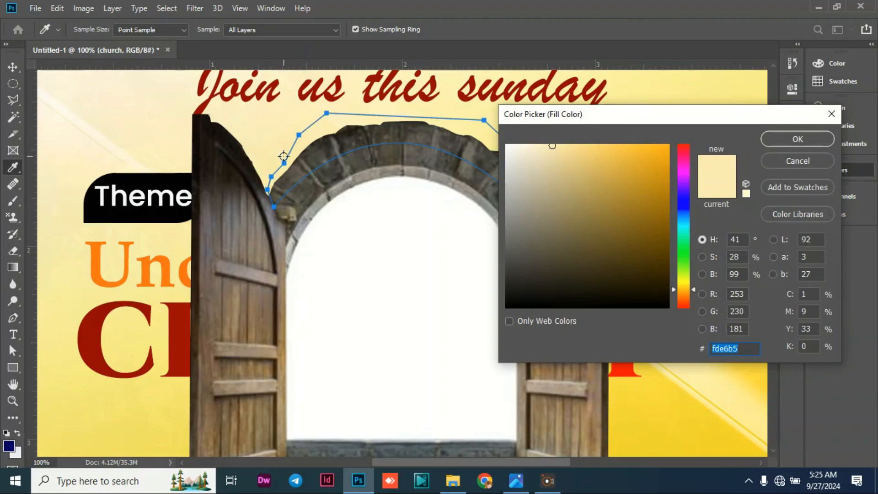
pyautogui.click(244, 120)
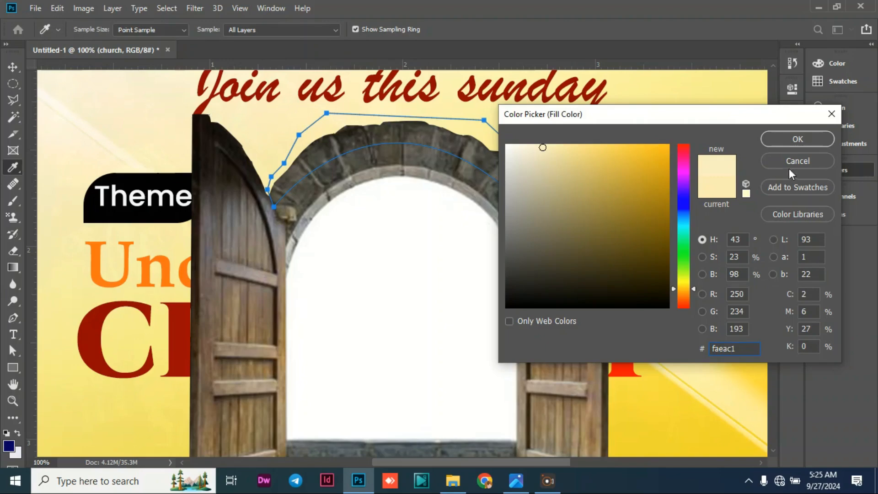
pyautogui.click(798, 139)
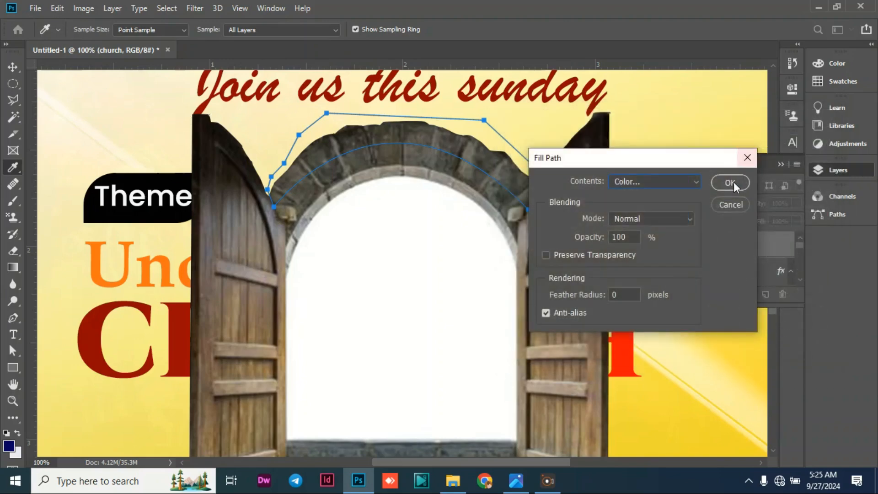
pyautogui.click(731, 182)
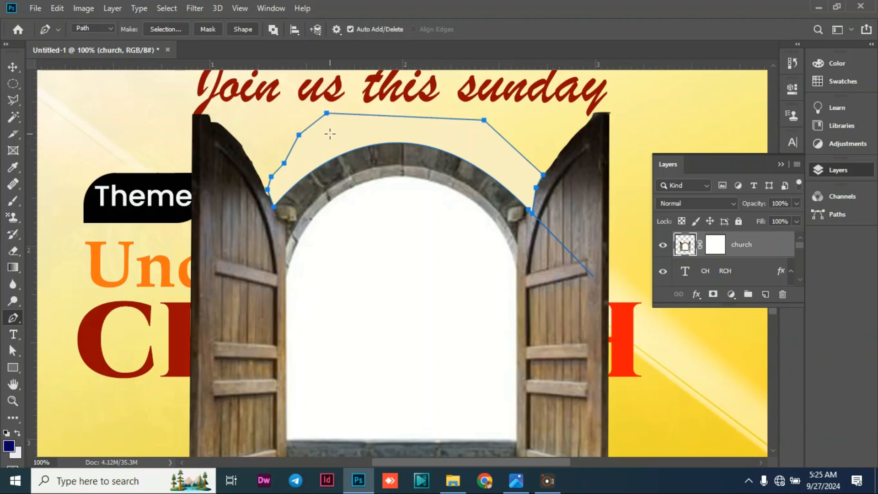
pyautogui.press('Escape')
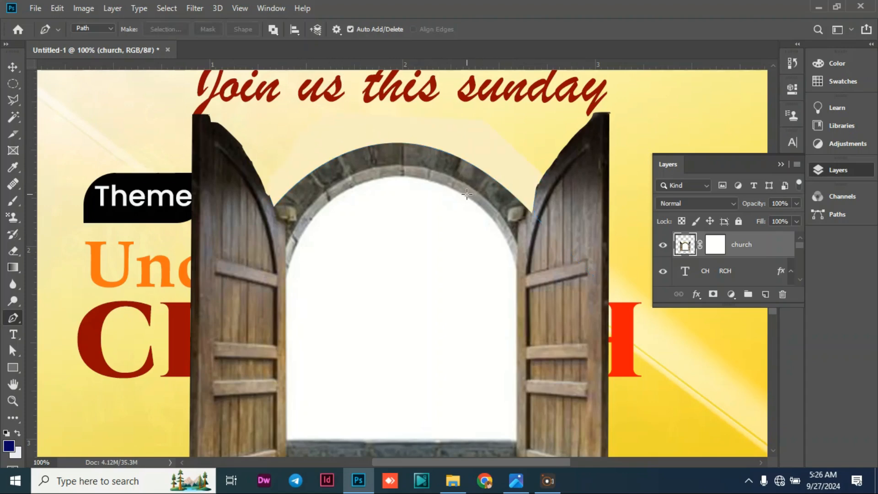
pyautogui.click(214, 118)
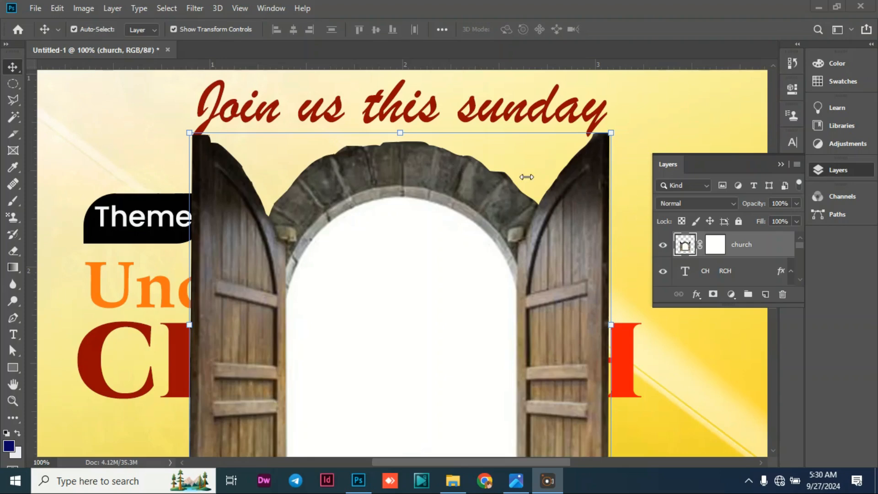
# Add an Outer Glow to the church doorway layer with 35% spread and a size of 18 px.
pyautogui.click(696, 295)
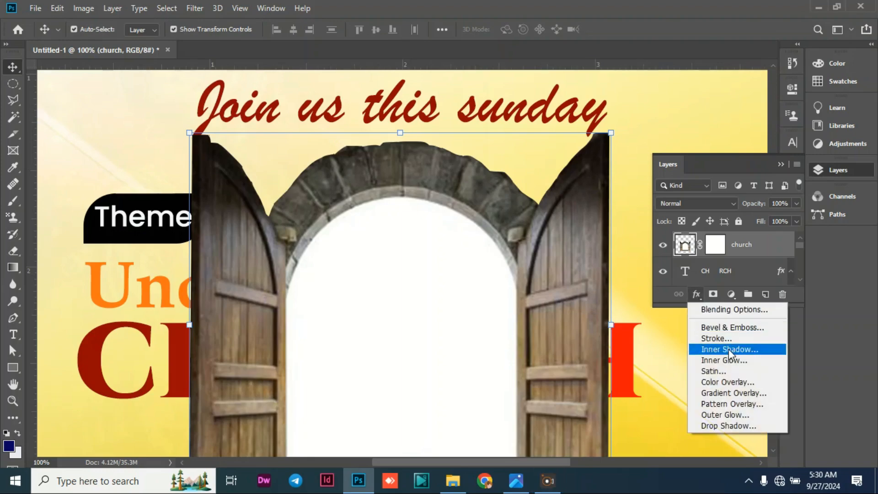
pyautogui.click(715, 413)
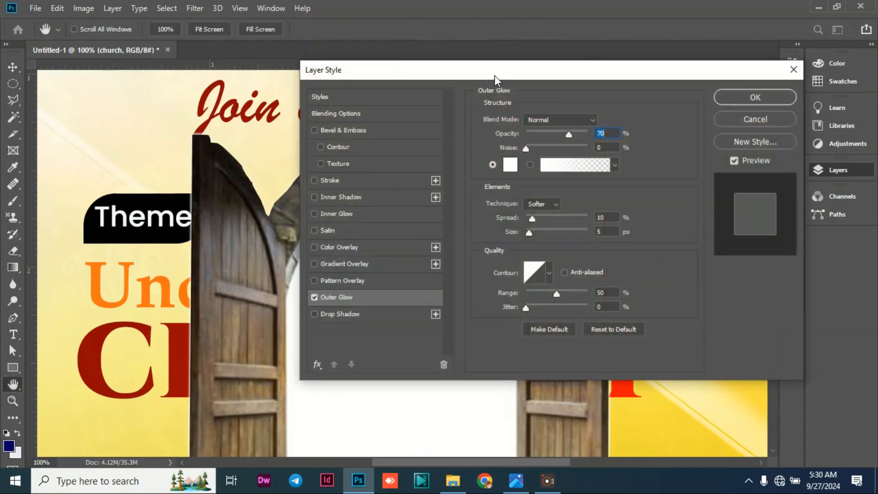
pyautogui.moveTo(495, 75); pyautogui.dragTo(719, 116)
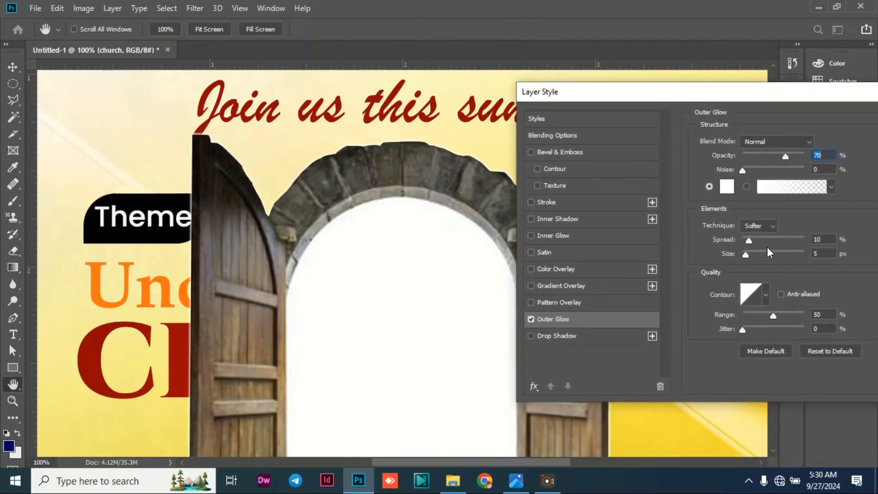
pyautogui.moveTo(747, 259)
pyautogui.mouseDown()
pyautogui.moveTo(792, 255)
pyautogui.moveTo(751, 257)
pyautogui.mouseUp()
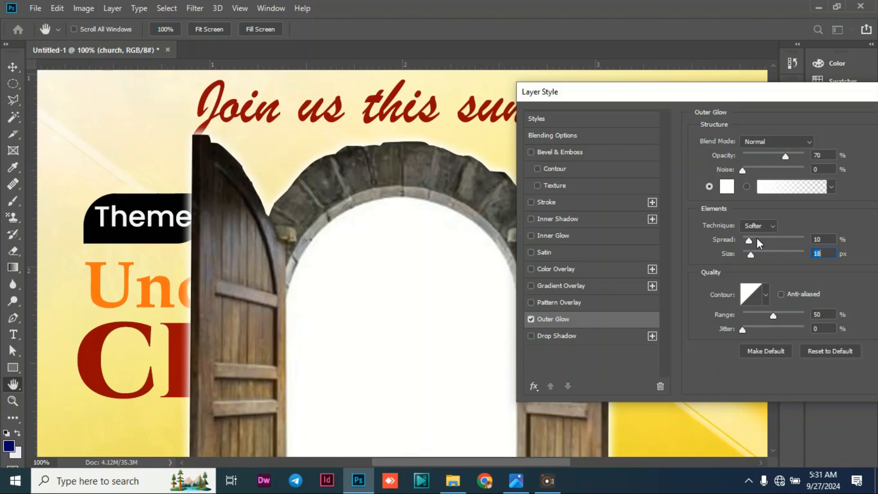
pyautogui.moveTo(751, 240); pyautogui.dragTo(776, 242)
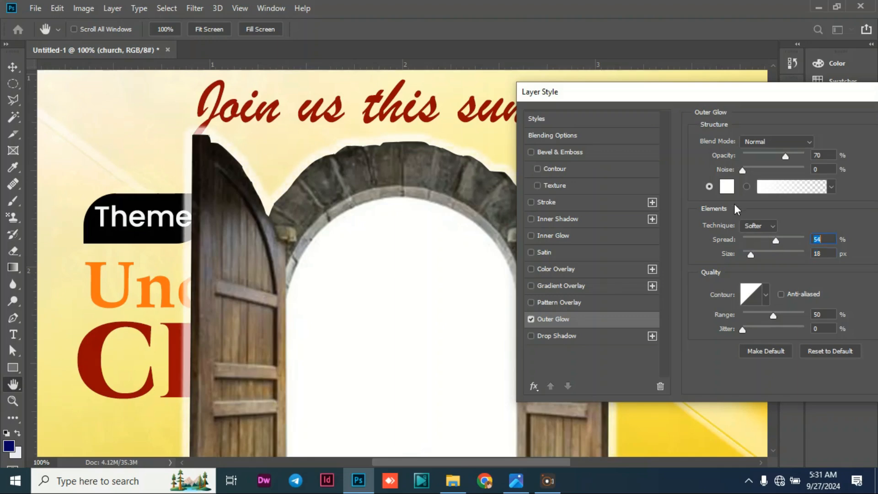
pyautogui.moveTo(772, 241); pyautogui.dragTo(765, 241)
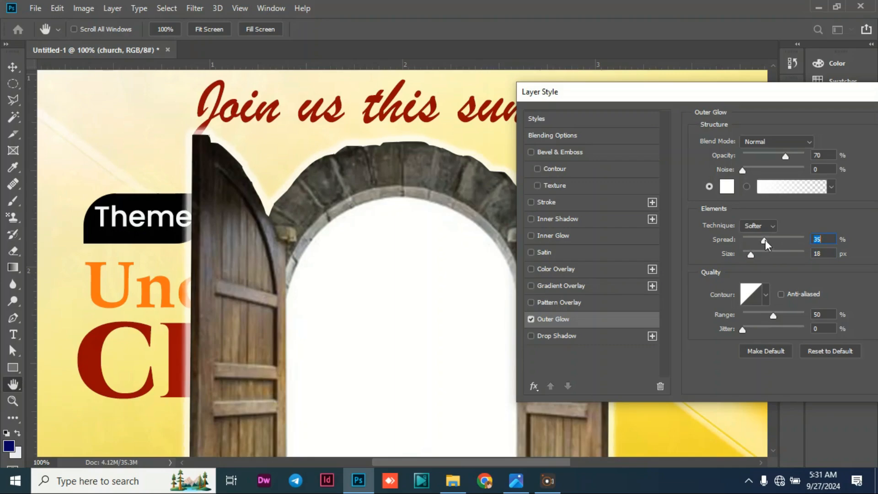
pyautogui.moveTo(773, 96); pyautogui.dragTo(650, 96)
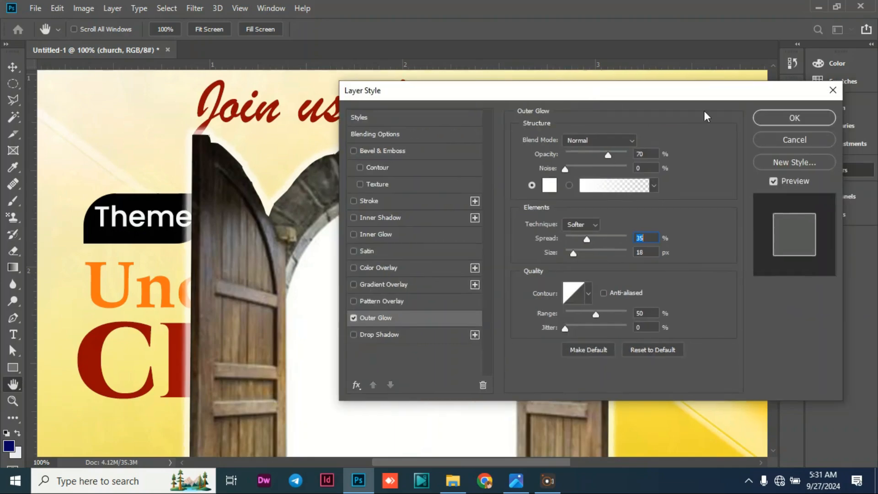
pyautogui.click(798, 120)
# Scale the doorway down to about 24% so it fits beside CH in the gap of the CHURCH title, and apply the transform.
pyautogui.moveTo(611, 133); pyautogui.dragTo(430, 295)
pyautogui.scroll(-5, 567, 288)
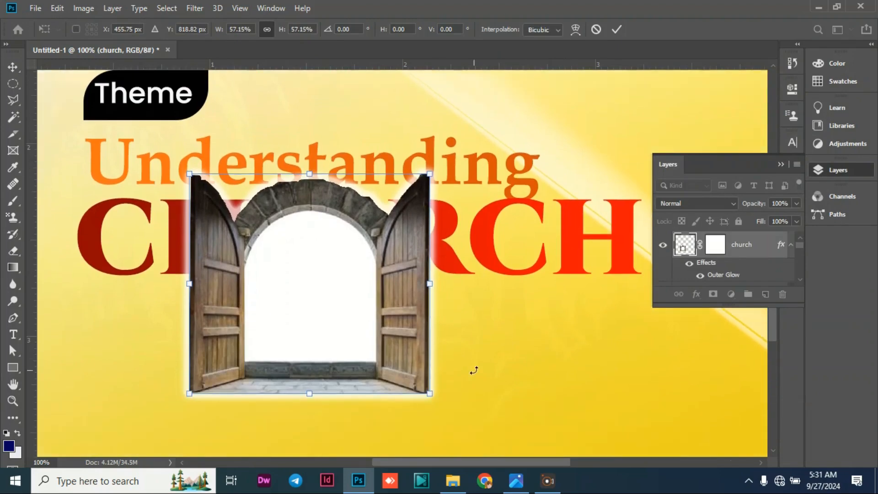
pyautogui.moveTo(426, 388); pyautogui.dragTo(365, 246)
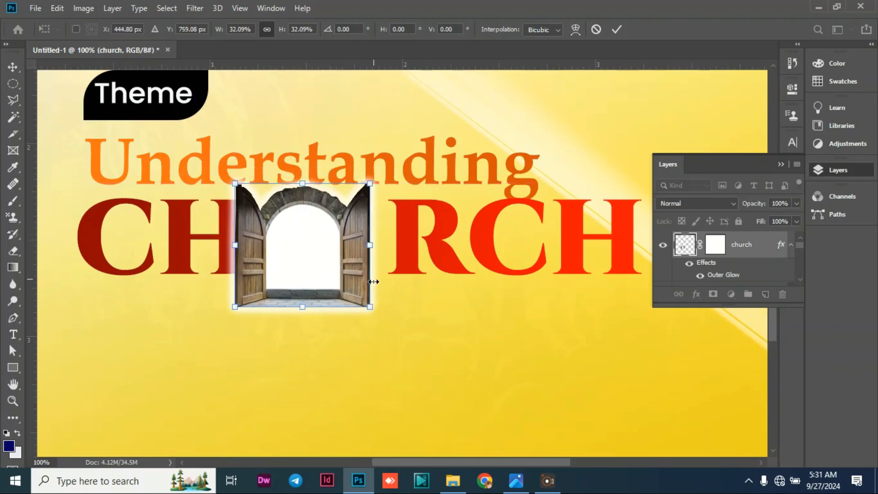
pyautogui.moveTo(371, 308); pyautogui.dragTo(353, 249)
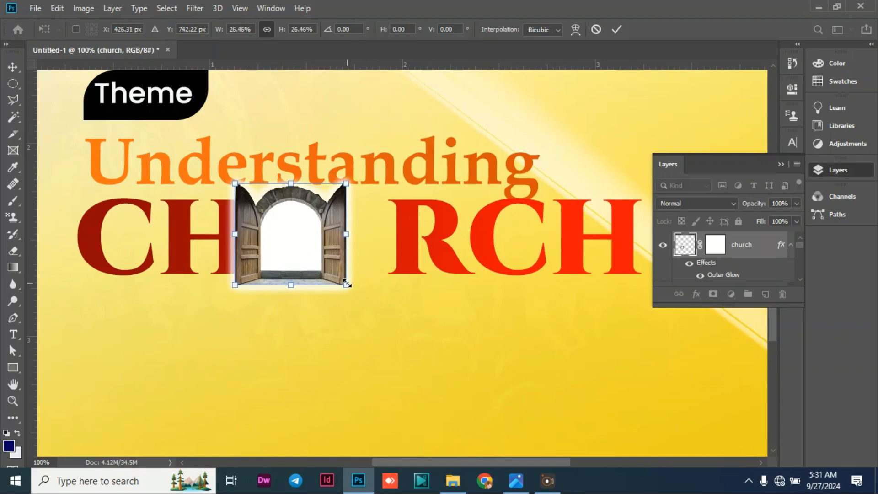
pyautogui.moveTo(347, 284); pyautogui.dragTo(340, 268)
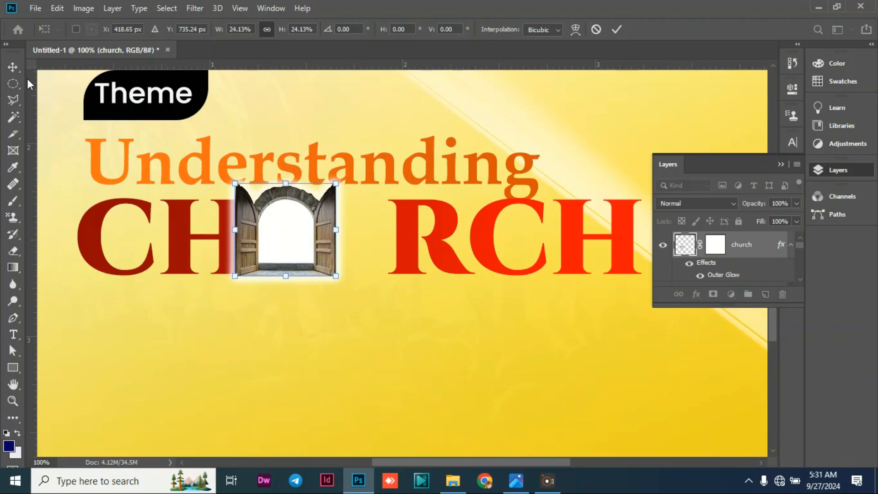
pyautogui.click(17, 68)
# Remove extra spaces between CH and RCH in the title text to bring RCH up against the doorway.
pyautogui.doubleClick(403, 239)
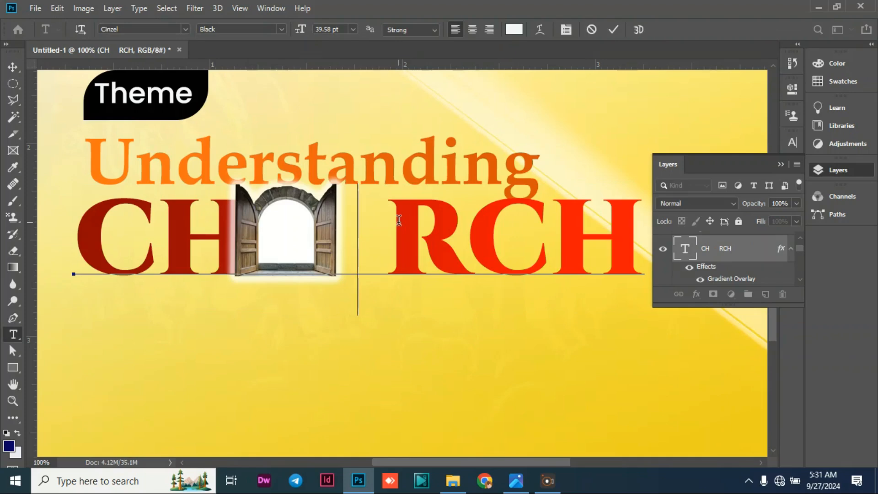
pyautogui.press('BackSpace')
pyautogui.press('BackSpace')
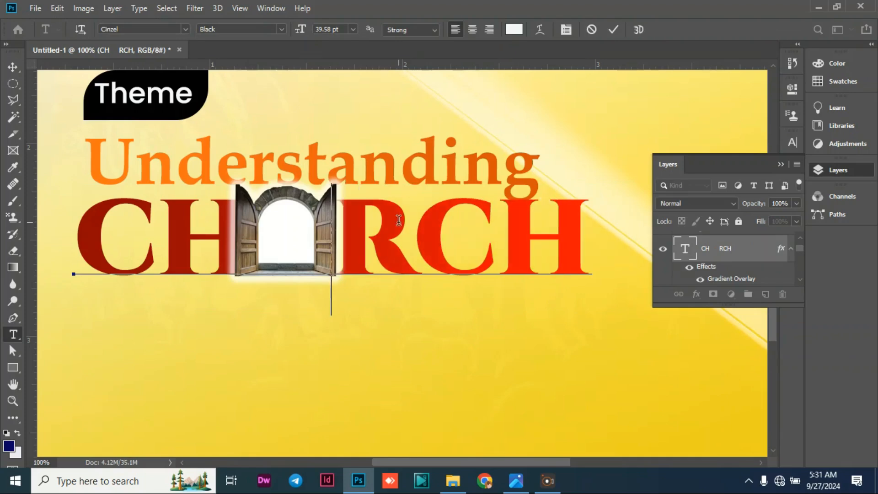
pyautogui.press('BackSpace')
pyautogui.click(13, 67)
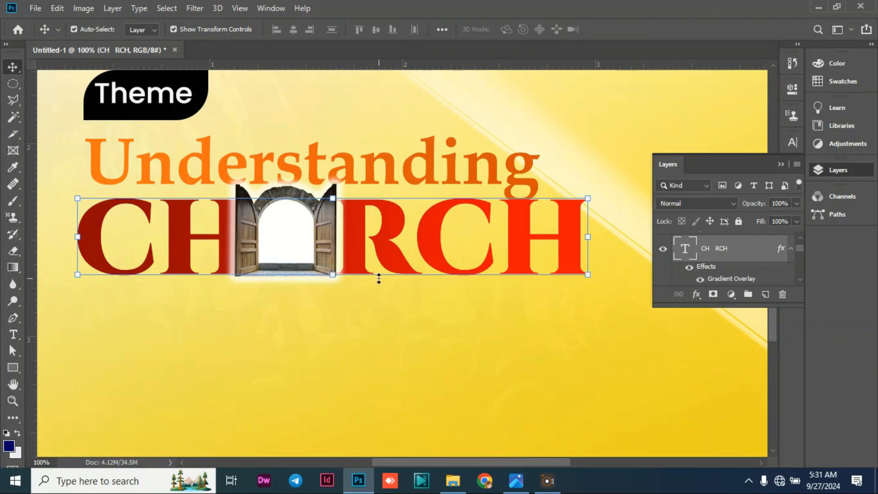
# Enlarge the doorway to about 108%, about 0.573 by 0.519 in, keeping its base on the title's baseline, and apply the transform.
pyautogui.click(325, 300)
pyautogui.click(307, 232)
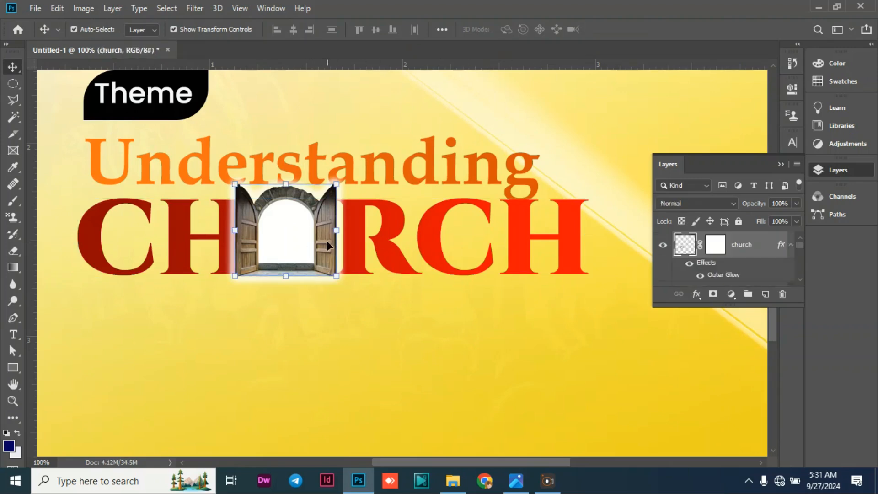
pyautogui.moveTo(337, 185); pyautogui.dragTo(345, 173)
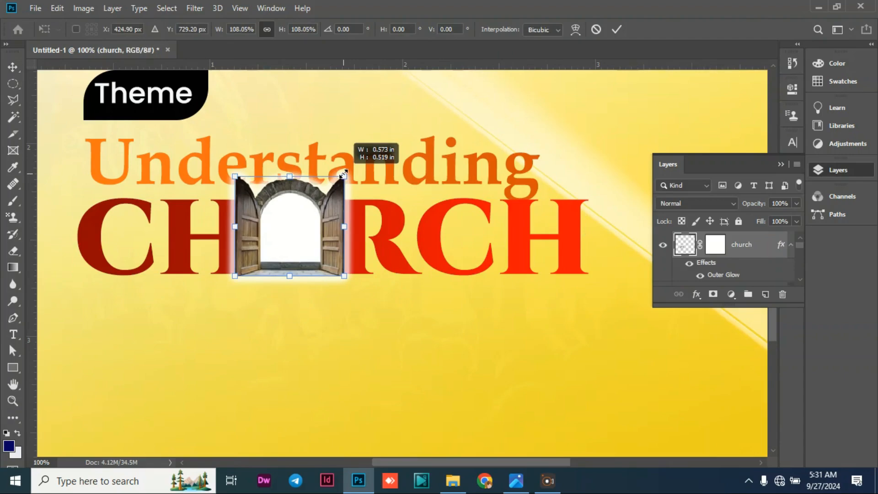
pyautogui.moveTo(345, 174); pyautogui.dragTo(344, 174)
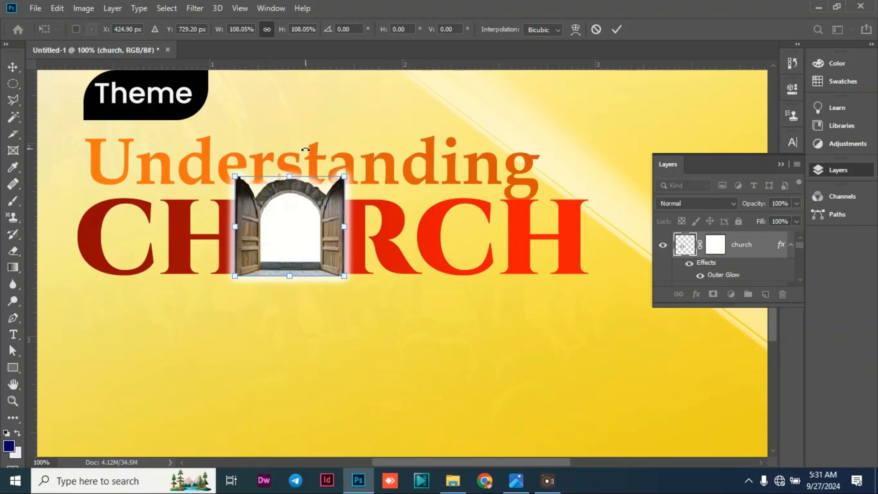
pyautogui.click(11, 68)
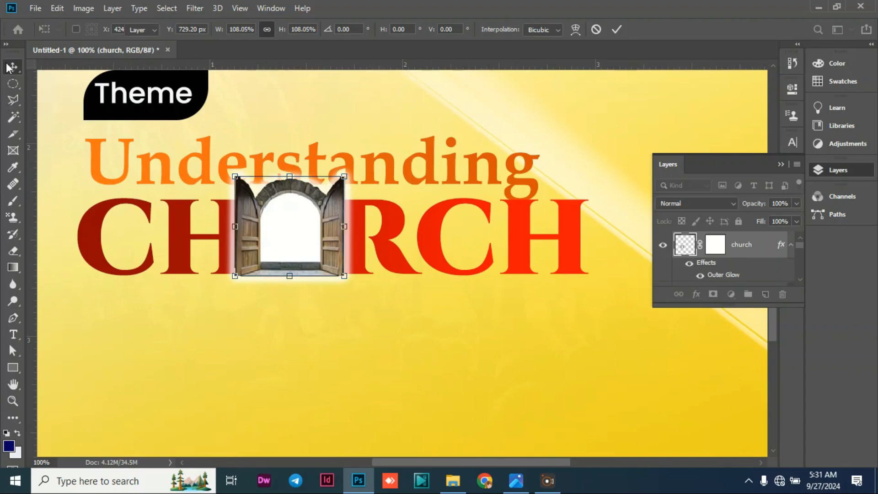
pyautogui.click(104, 323)
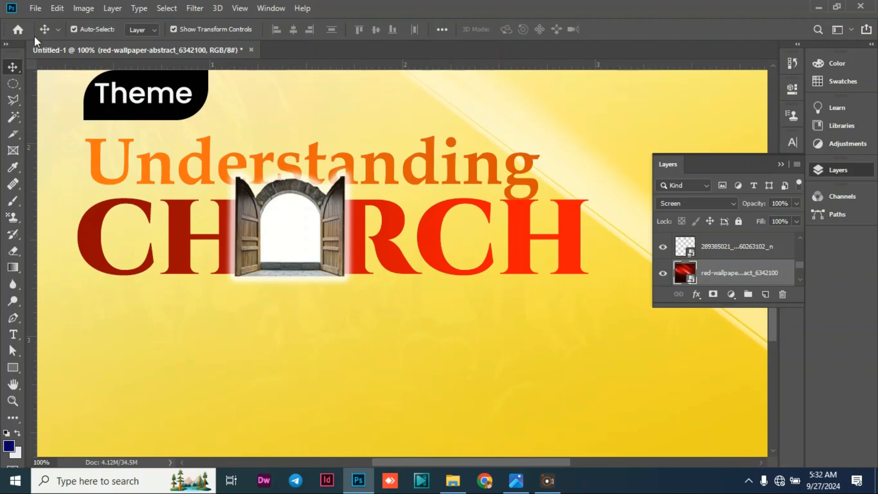
# Place the cut-out image of the two walking children as an embedded image and move it over the Understanding CHURCH title.
pyautogui.click(34, 7)
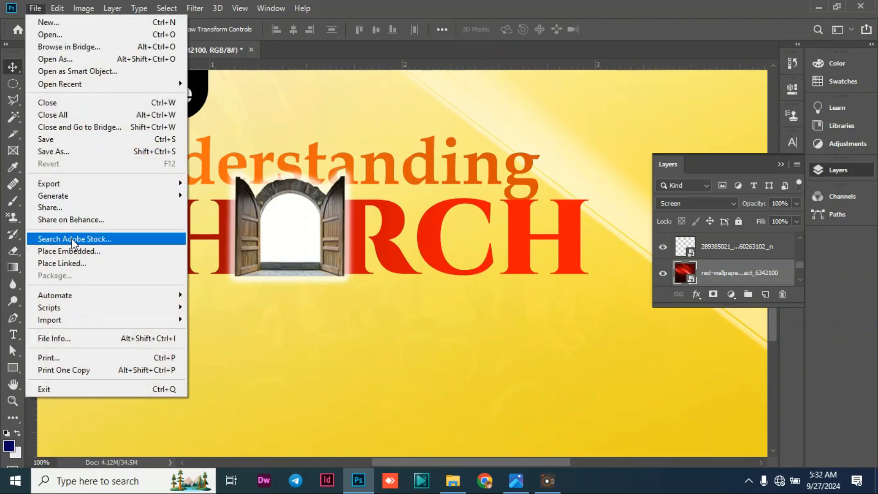
pyautogui.click(74, 251)
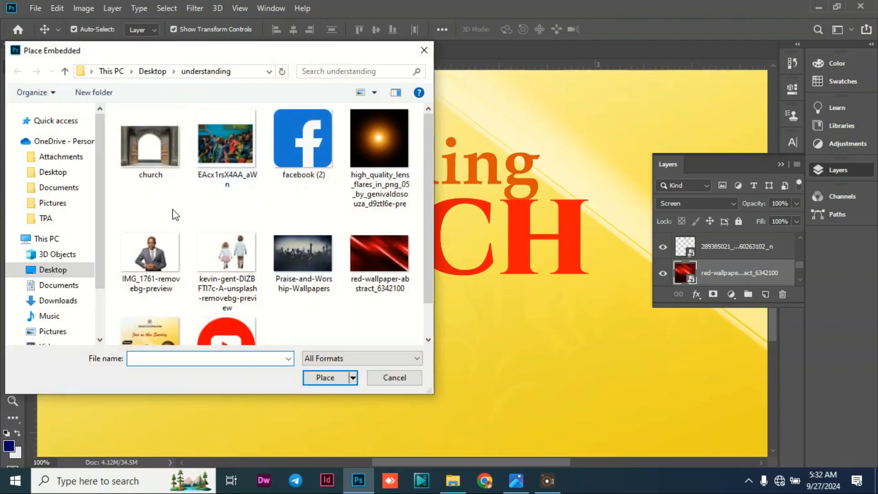
pyautogui.click(199, 259)
pyautogui.click(326, 377)
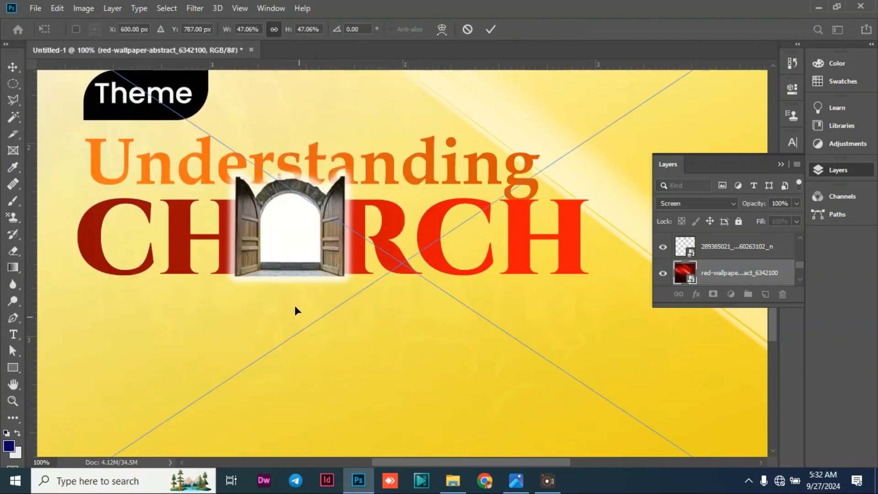
pyautogui.moveTo(645, 337); pyautogui.dragTo(414, 227)
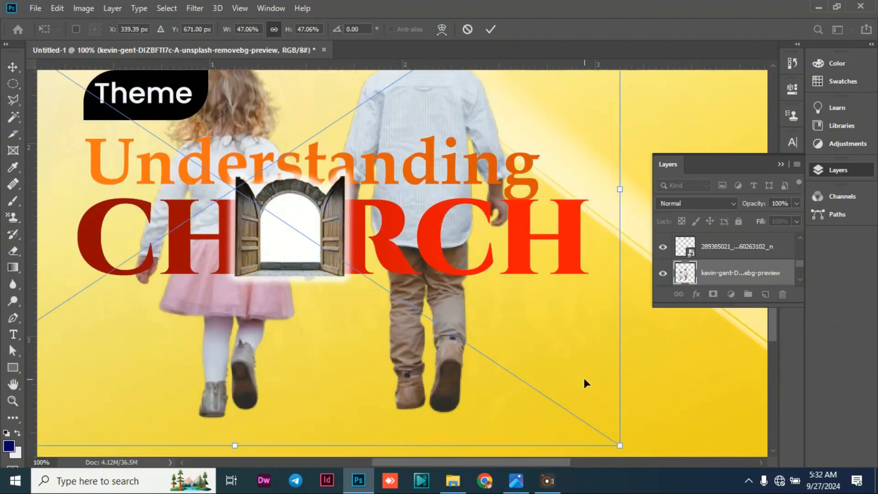
pyautogui.moveTo(585, 383); pyautogui.dragTo(584, 380)
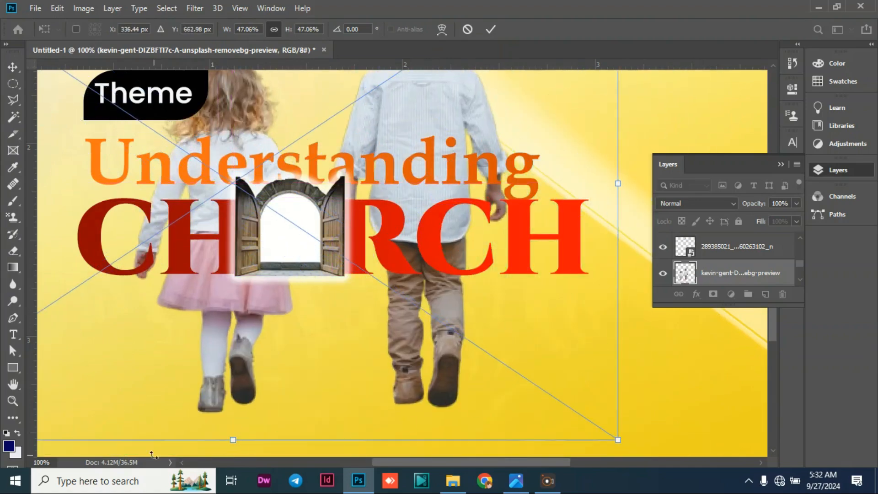
# Scale the children image down to about 11.8% and move the children over the church doorway.
pyautogui.click(38, 462)
pyautogui.write('70')
pyautogui.press('Return')
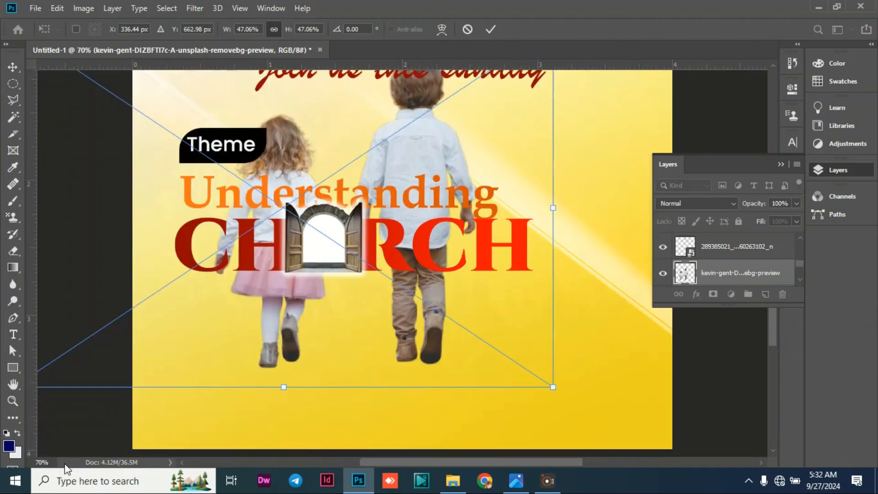
pyautogui.moveTo(553, 387); pyautogui.dragTo(321, 197)
pyautogui.moveTo(175, 105); pyautogui.dragTo(403, 297)
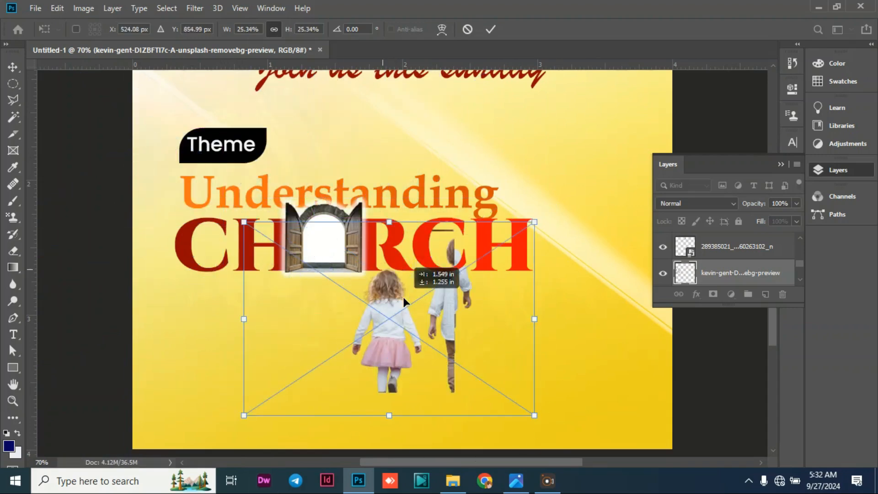
pyautogui.moveTo(531, 411); pyautogui.dragTo(396, 275)
pyautogui.moveTo(331, 292); pyautogui.dragTo(325, 271)
# Bring the children layer above the church layer and raise the children so their feet meet the doorway's threshold.
pyautogui.moveTo(740, 276); pyautogui.dragTo(731, 235)
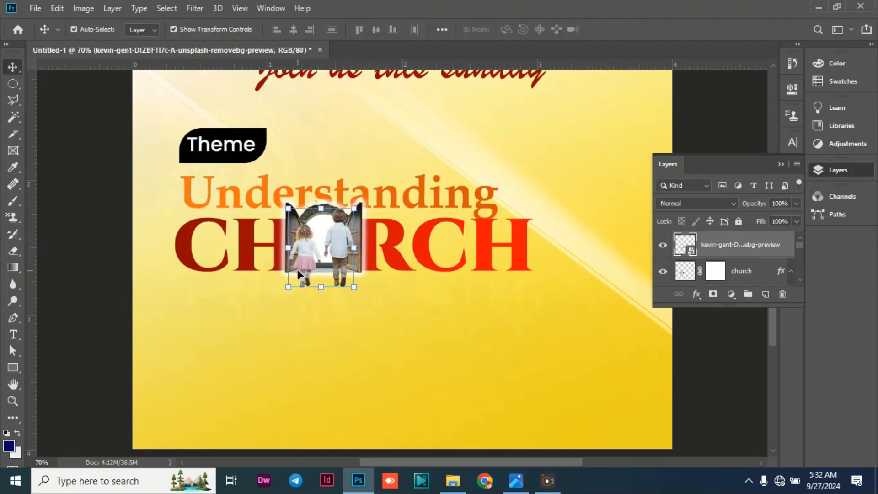
pyautogui.moveTo(356, 287)
pyautogui.mouseDown()
pyautogui.moveTo(369, 275)
pyautogui.moveTo(359, 247)
pyautogui.moveTo(356, 270)
pyautogui.mouseUp()
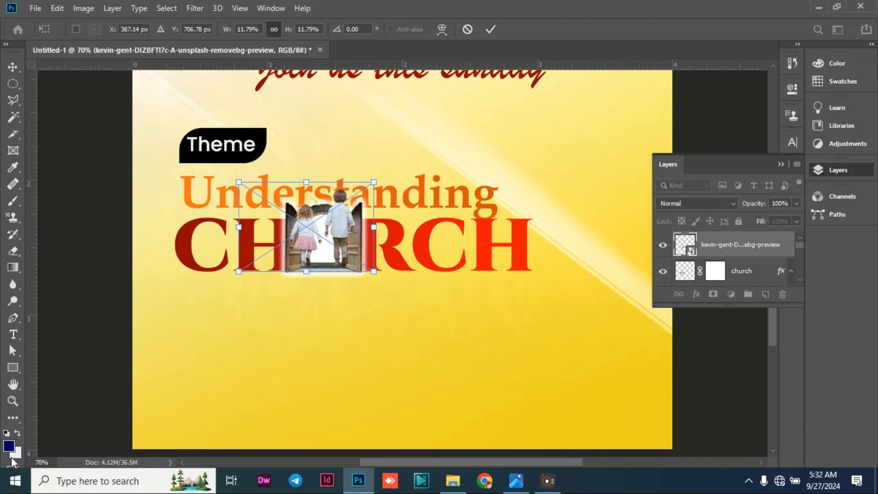
pyautogui.press('Return')
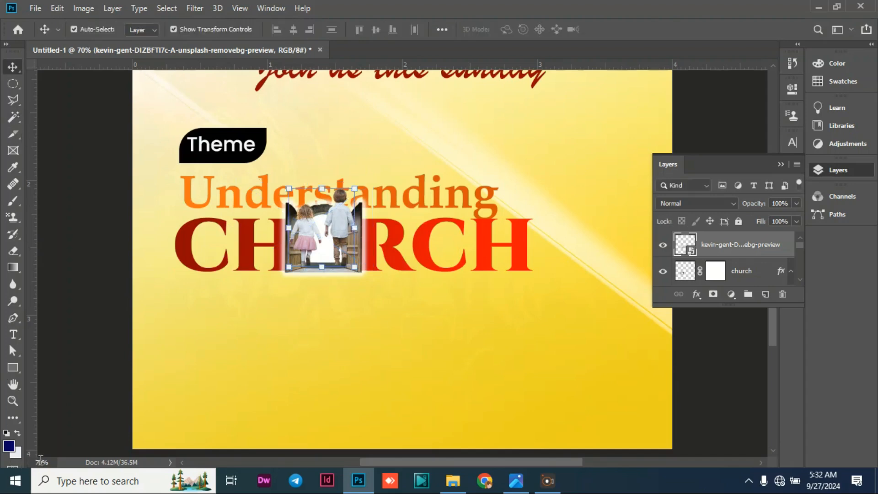
# Scale the children down further to about 8%, fit them inside the arch opening with their feet on the doorstep, and apply the transform.
pyautogui.click(40, 461)
pyautogui.write('100')
pyautogui.press('Return')
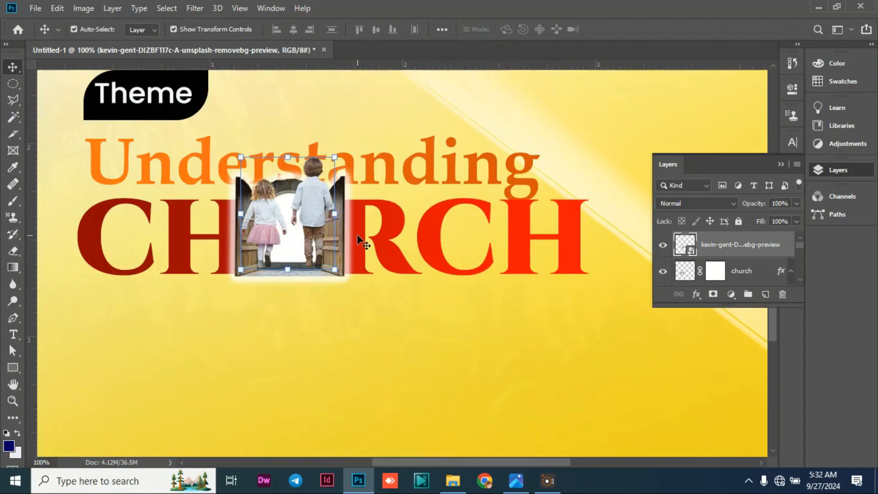
pyautogui.click(330, 165)
pyautogui.click(319, 174)
pyautogui.moveTo(331, 158)
pyautogui.mouseDown()
pyautogui.moveTo(317, 170)
pyautogui.moveTo(327, 172)
pyautogui.mouseUp()
pyautogui.moveTo(350, 289); pyautogui.dragTo(316, 261)
pyautogui.moveTo(280, 215); pyautogui.dragTo(303, 240)
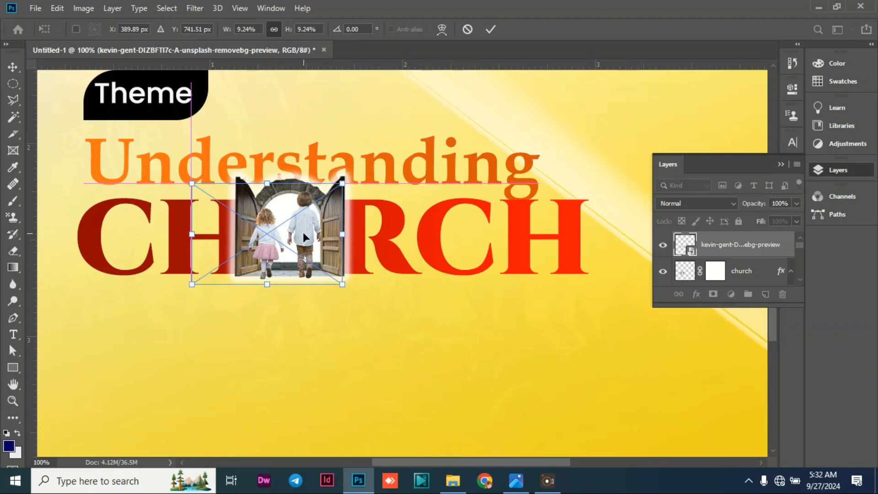
pyautogui.moveTo(190, 187); pyautogui.dragTo(211, 196)
pyautogui.moveTo(307, 239); pyautogui.dragTo(305, 236)
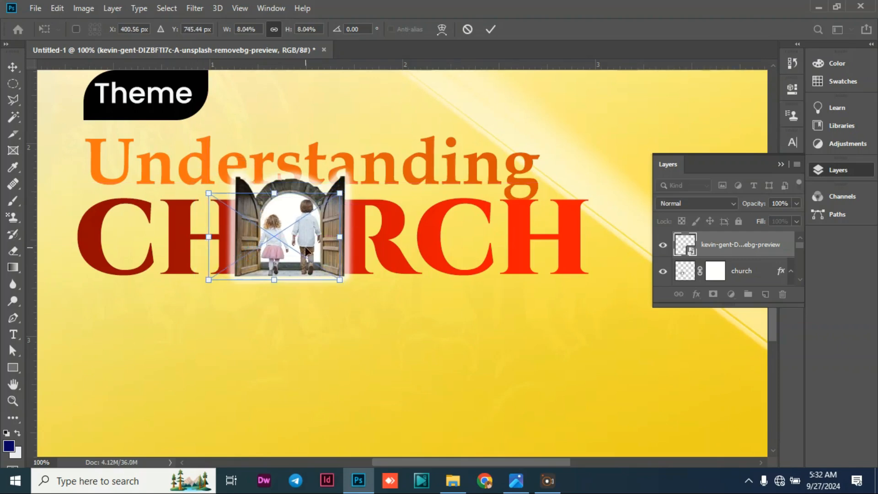
pyautogui.click(15, 61)
pyautogui.click(163, 399)
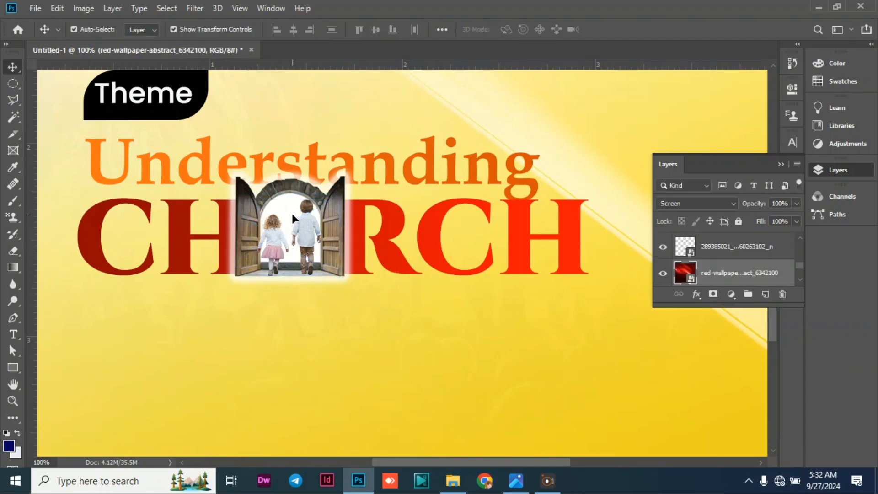
# Nudge the children slightly sideways to centre them in the doorway arch, and deselect them.
pyautogui.click(302, 227)
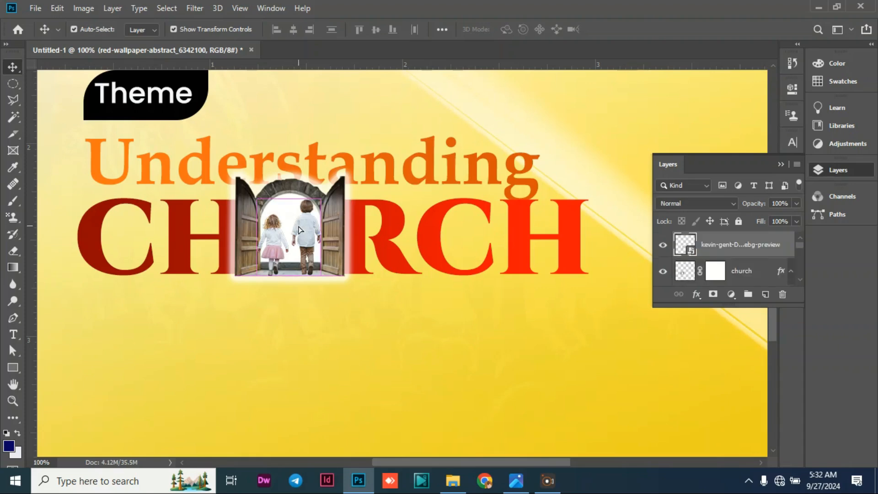
pyautogui.press('Left')
pyautogui.press('Left')
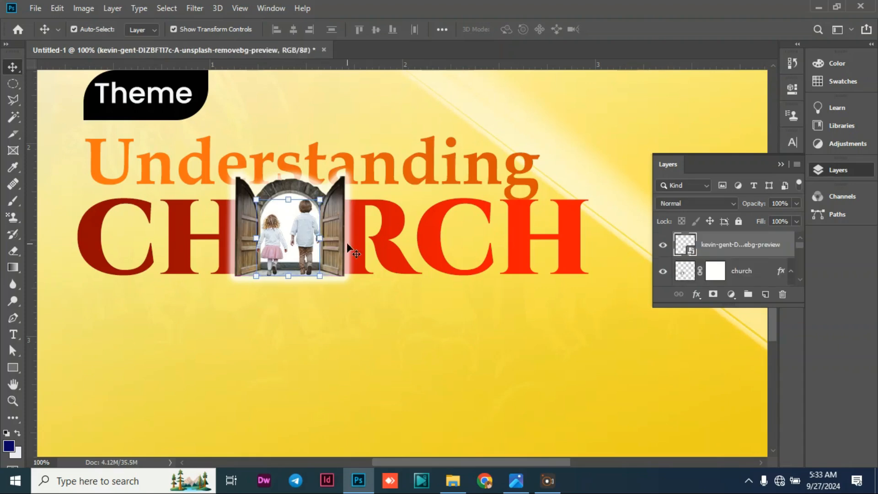
pyautogui.press('Right')
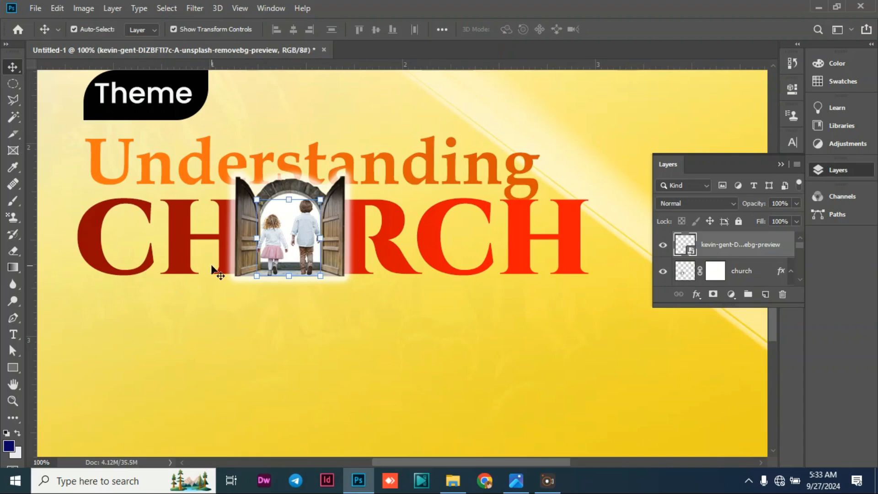
pyautogui.click(53, 257)
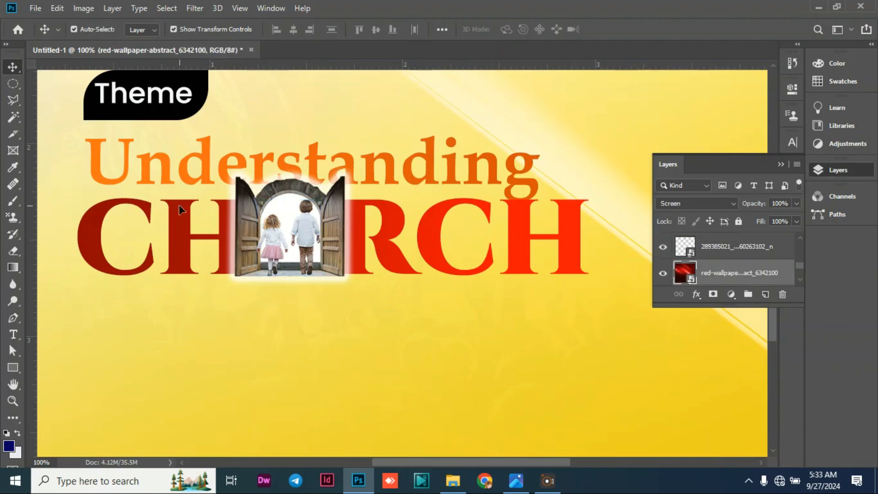
# Place the high_quality_lens_flares_in_png_05 image as an embedded layer directly above the church layer.
pyautogui.click(300, 186)
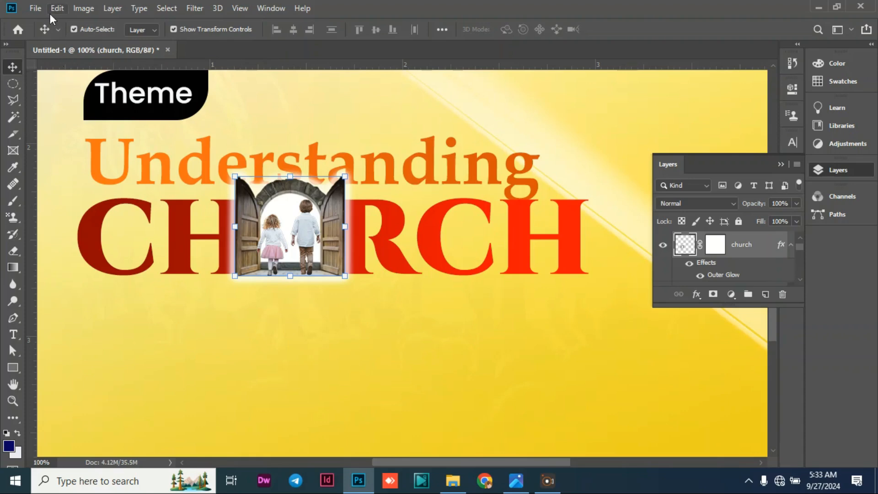
pyautogui.click(36, 8)
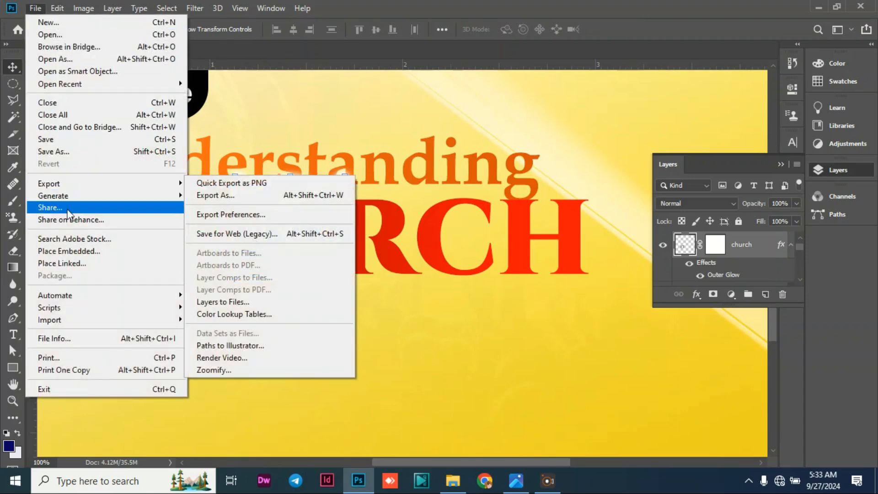
pyautogui.click(87, 255)
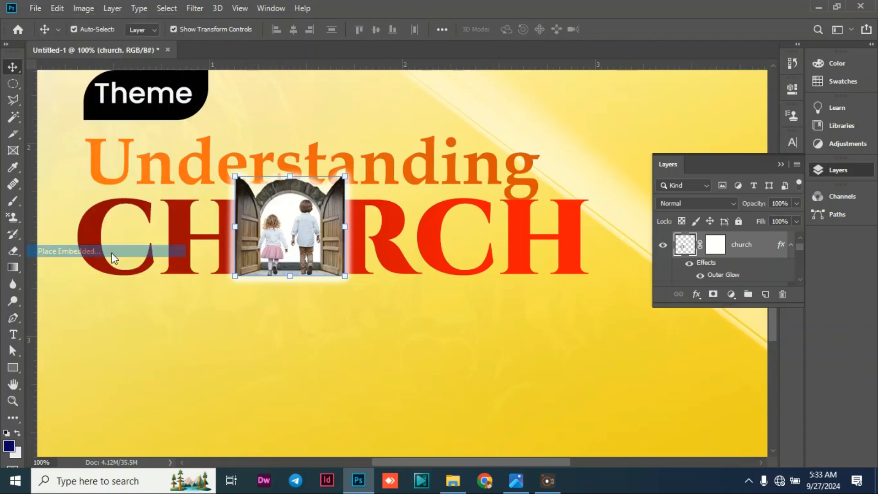
pyautogui.click(372, 133)
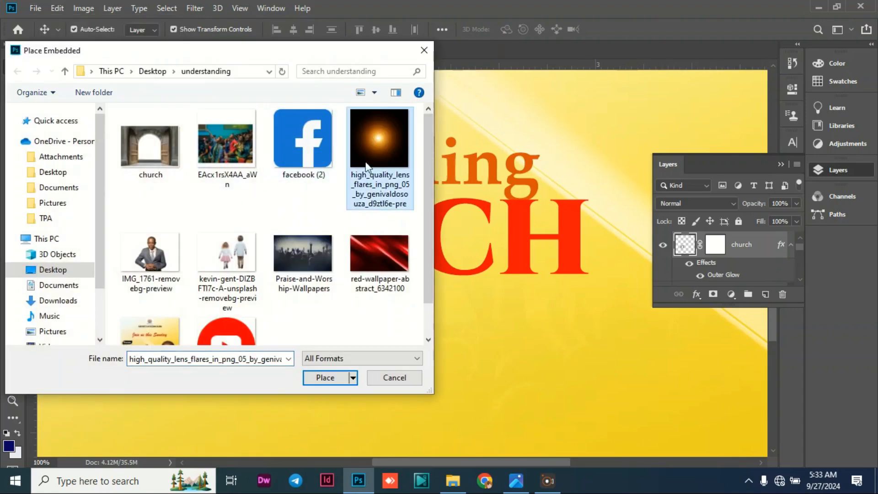
pyautogui.click(322, 378)
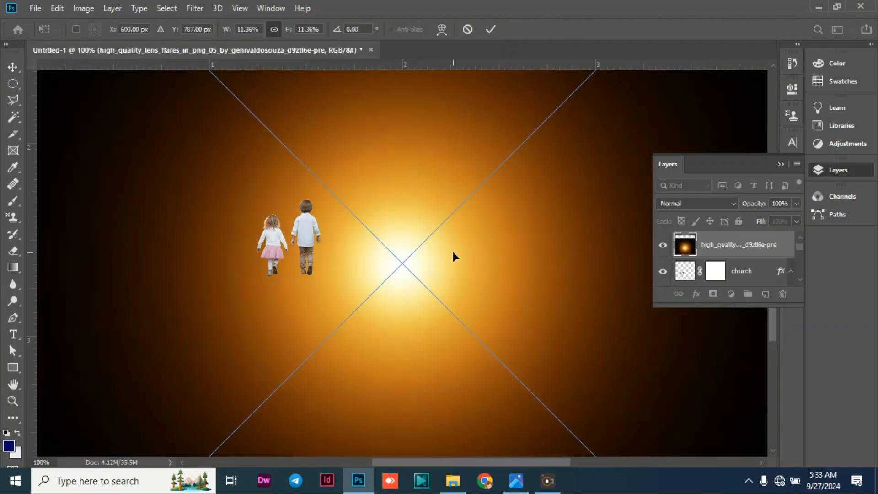
# Scale the lens flare down to about 4.65% and move it over the doorway.
pyautogui.moveTo(431, 290); pyautogui.dragTo(331, 226)
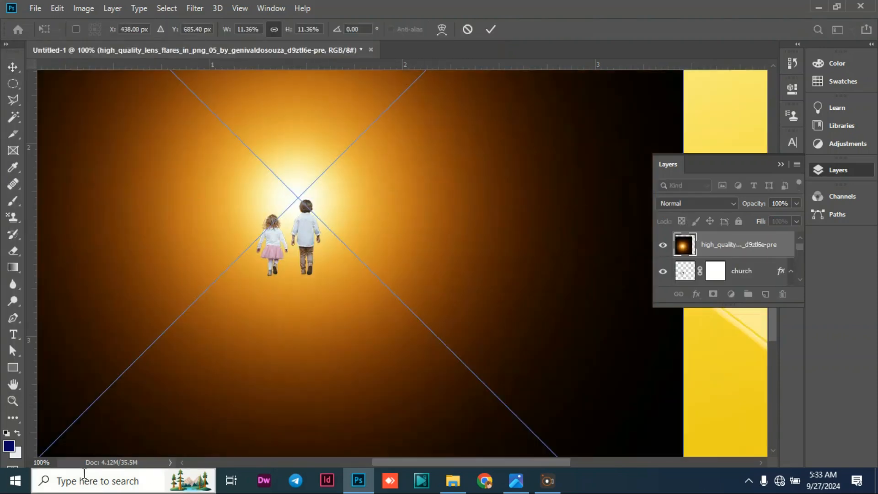
pyautogui.click(44, 461)
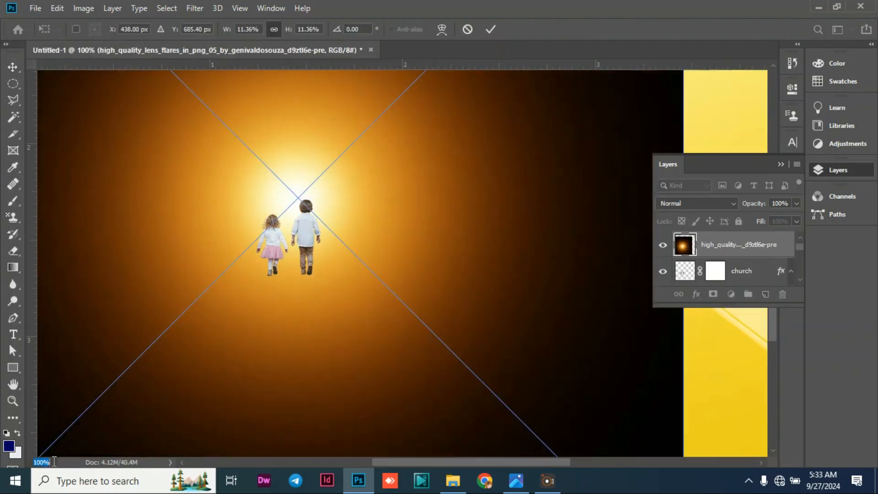
pyautogui.write('45')
pyautogui.press('Return')
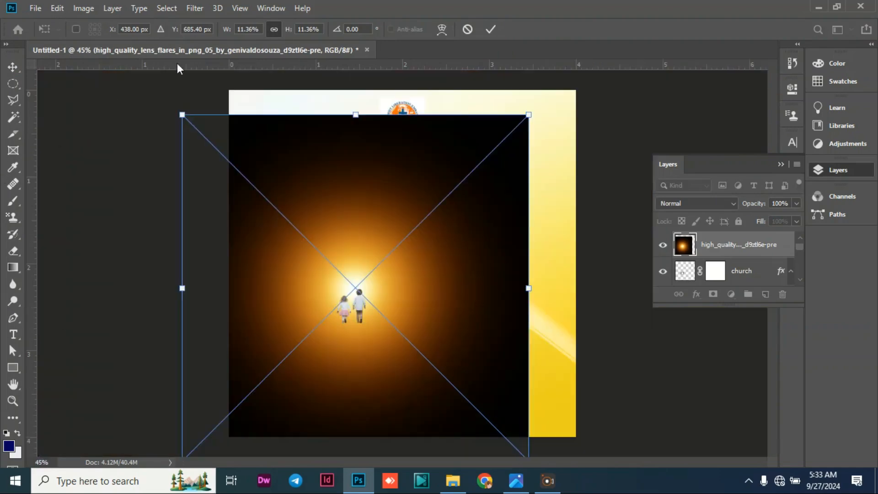
pyautogui.moveTo(182, 114); pyautogui.dragTo(389, 320)
pyautogui.moveTo(455, 345); pyautogui.dragTo(350, 263)
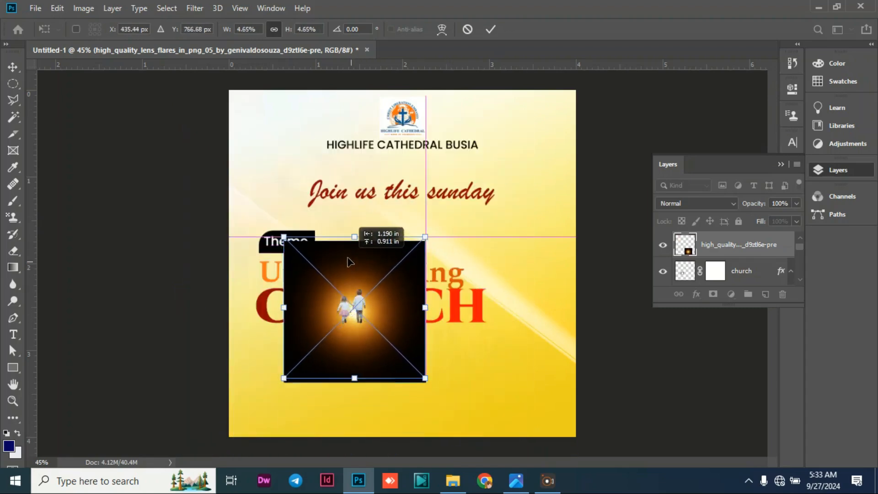
# Reduce the lens flare further to about 2.85% and centre its glow on the two children in the doorway.
pyautogui.moveTo(425, 379); pyautogui.dragTo(388, 343)
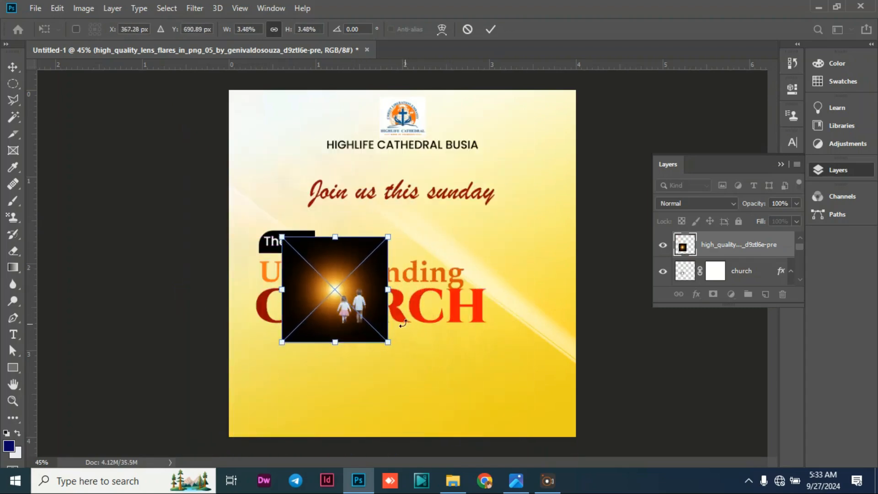
pyautogui.moveTo(318, 275); pyautogui.dragTo(334, 286)
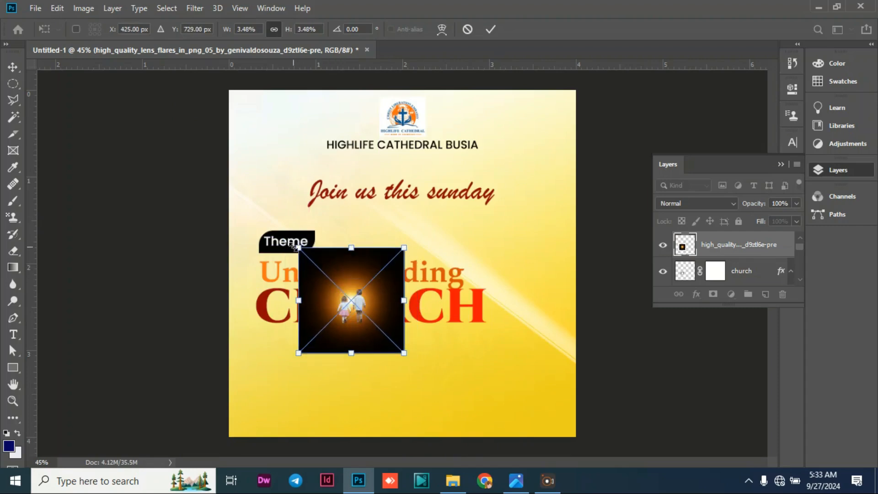
pyautogui.moveTo(294, 246); pyautogui.dragTo(318, 266)
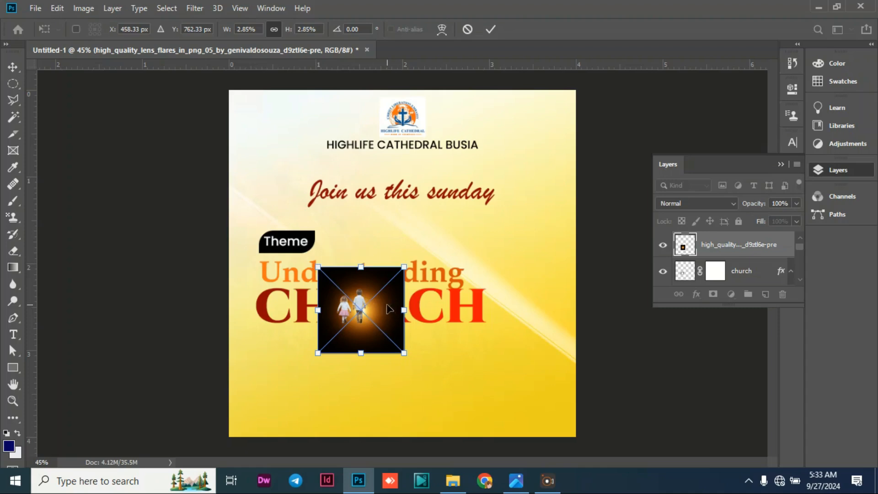
pyautogui.moveTo(388, 309); pyautogui.dragTo(380, 306)
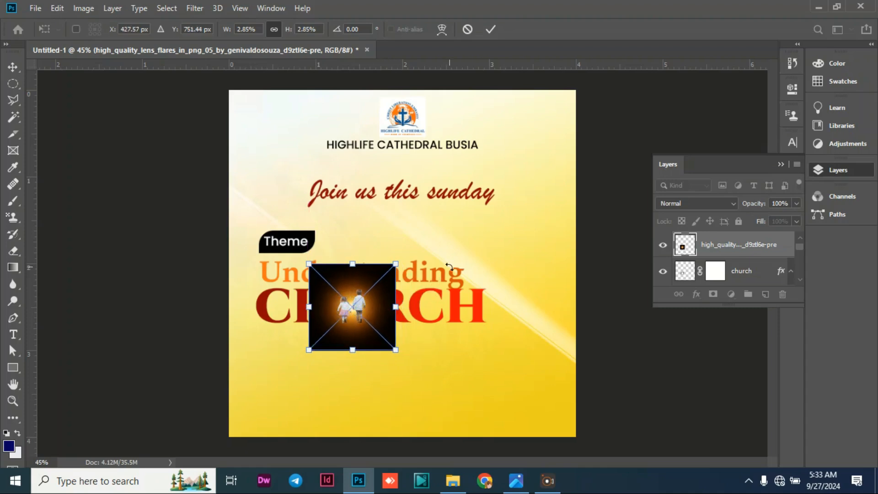
# Set the lens flare layer's blend mode to Screen and apply its placement.
pyautogui.click(734, 205)
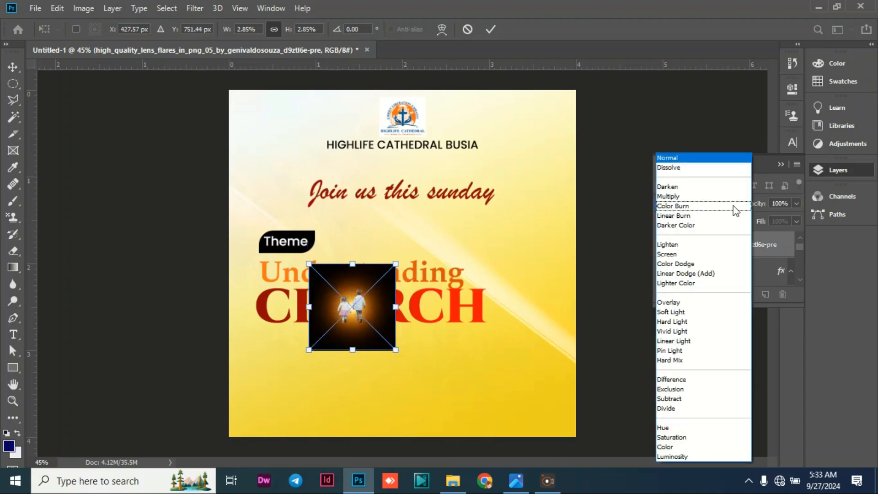
pyautogui.click(690, 255)
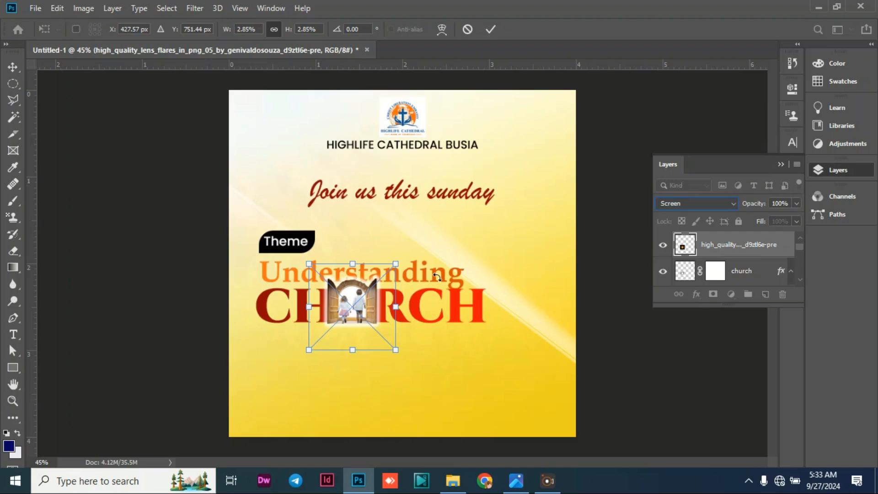
pyautogui.press('Return')
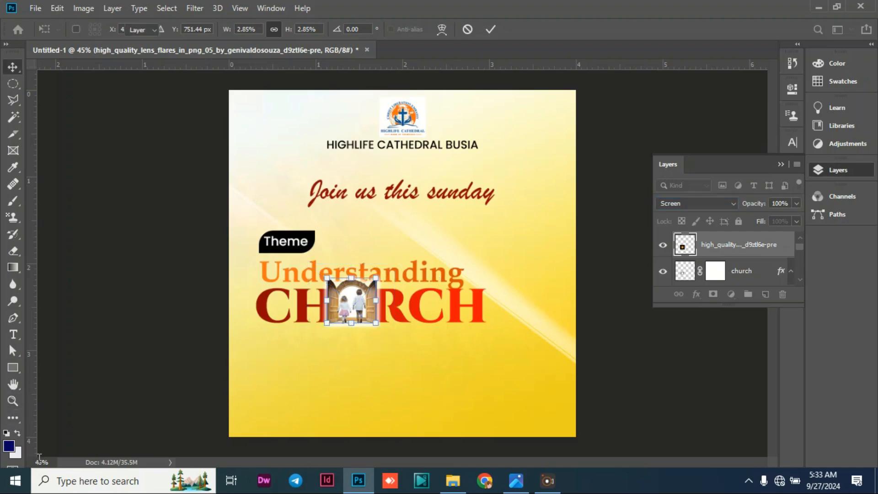
pyautogui.click(39, 461)
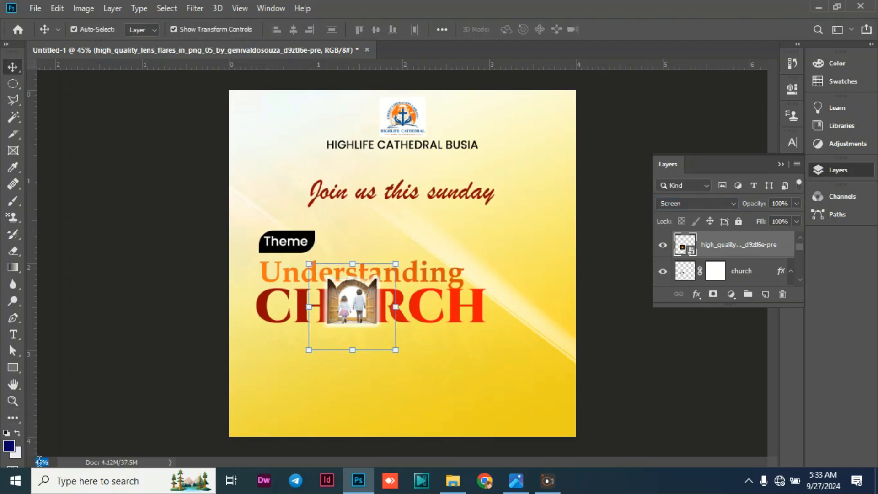
pyautogui.write('15')
pyautogui.press('Return')
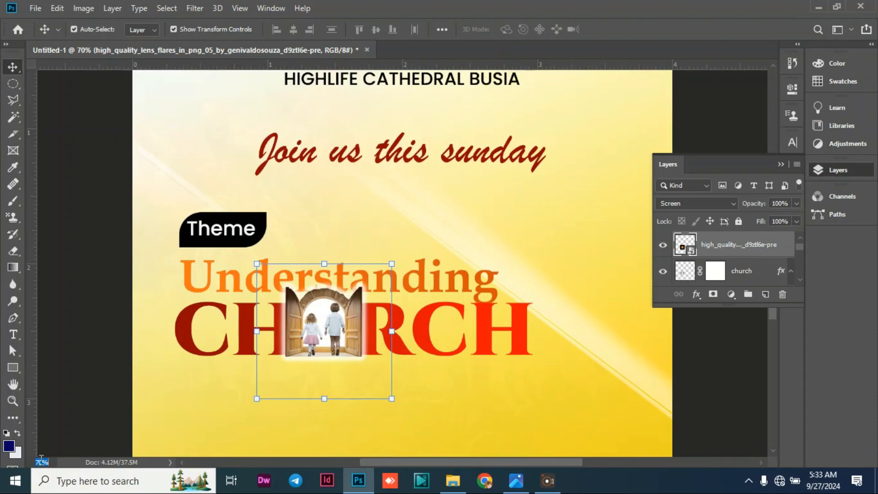
# Duplicate the lens flare layer over the doorway to strengthen the glow.
pyautogui.press('BackSpace')
pyautogui.press('Return')
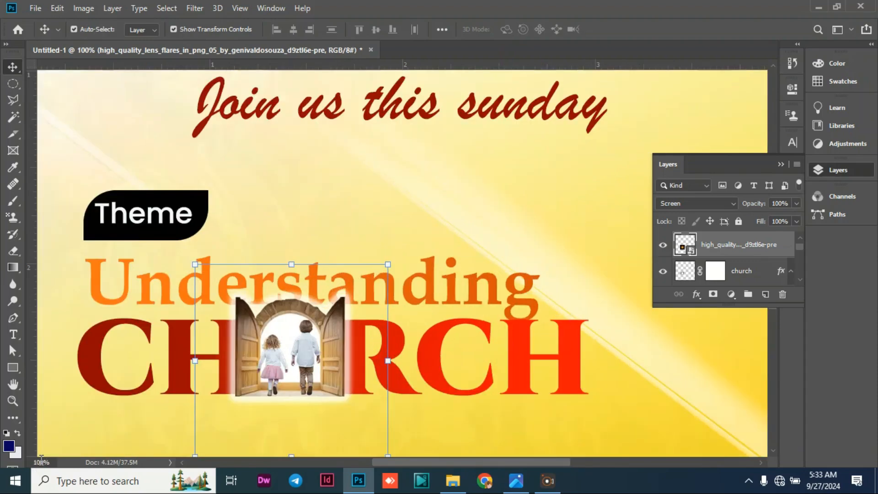
pyautogui.scroll(-2, 246, 290)
pyautogui.scroll(-1, 245, 290)
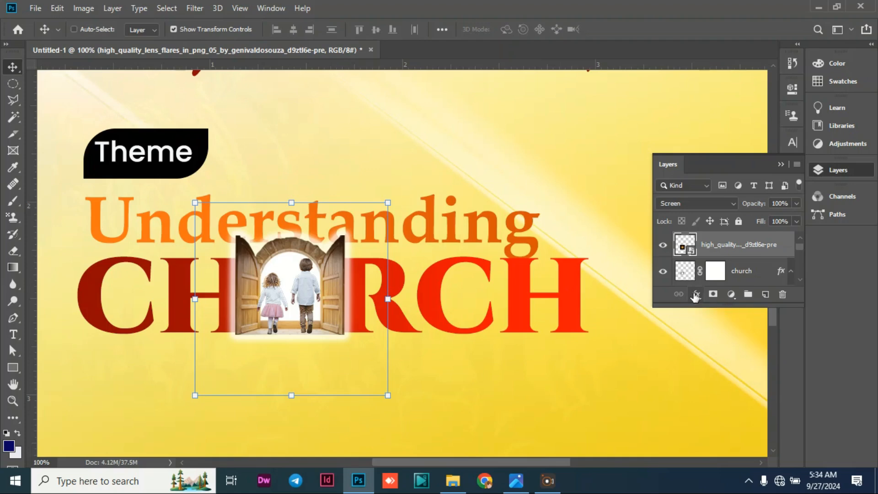
pyautogui.hotkey('ctrl', 'j')
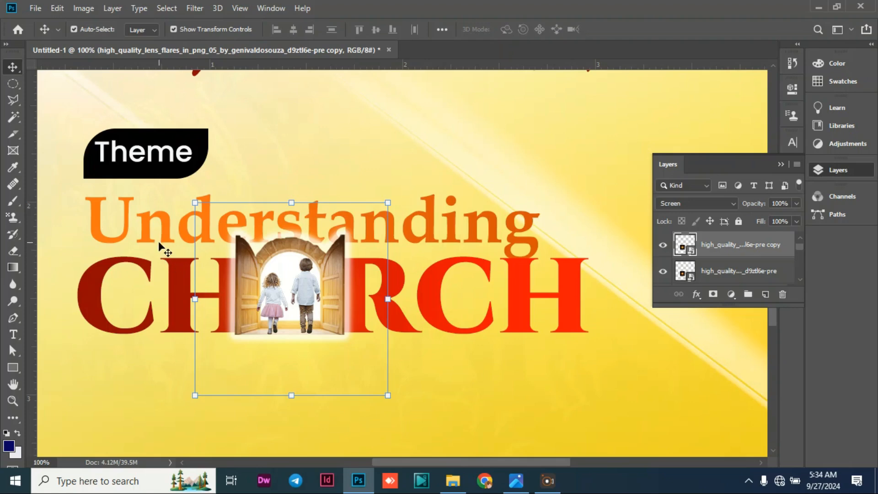
# Move the Understanding text layer to the top of the layer stack, in front of the doorway.
pyautogui.scroll(-3, 768, 274)
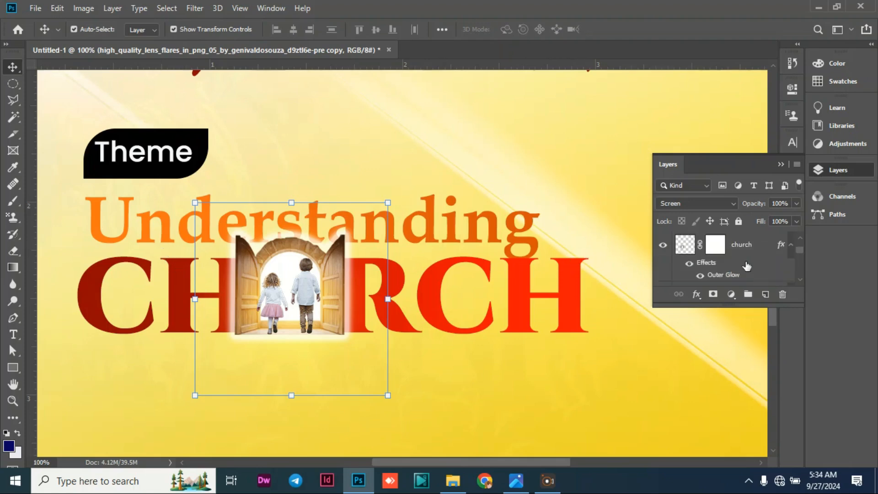
pyautogui.scroll(-2, 746, 266)
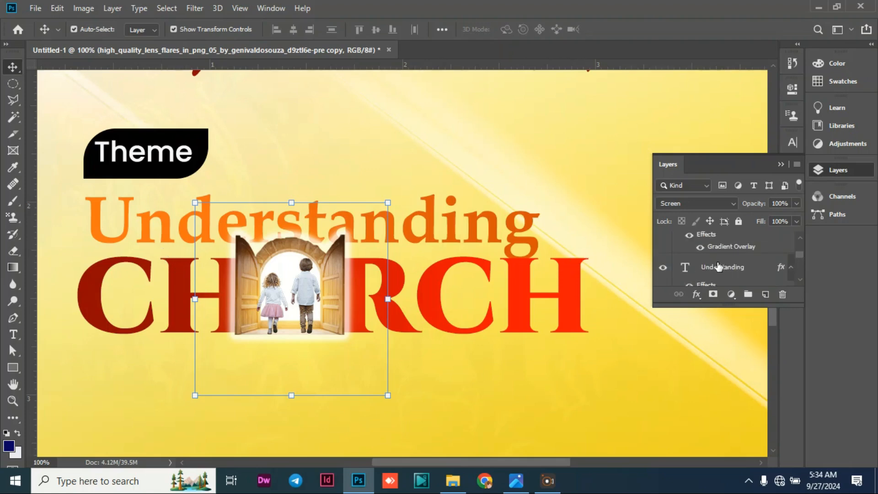
pyautogui.click(721, 267)
pyautogui.moveTo(727, 248); pyautogui.dragTo(742, 238)
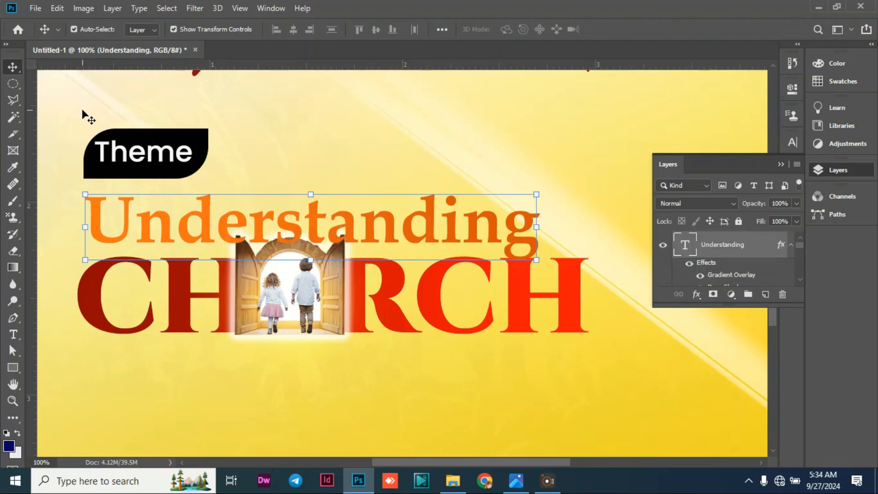
pyautogui.click(64, 108)
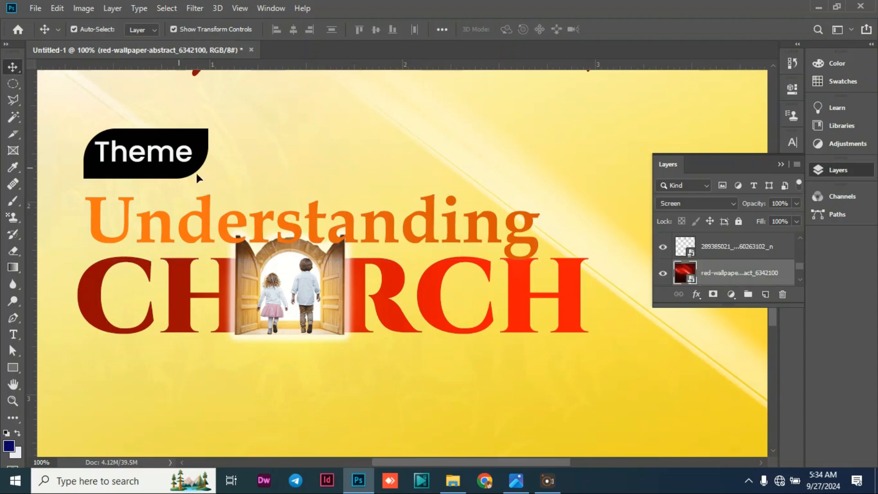
# Nudge the CH RCH text up slightly, closer to the word Understanding.
pyautogui.click(441, 243)
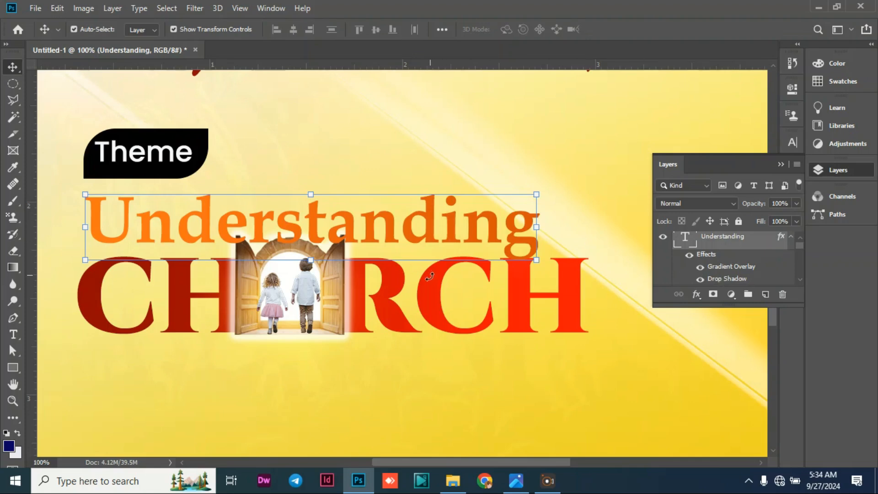
pyautogui.click(439, 301)
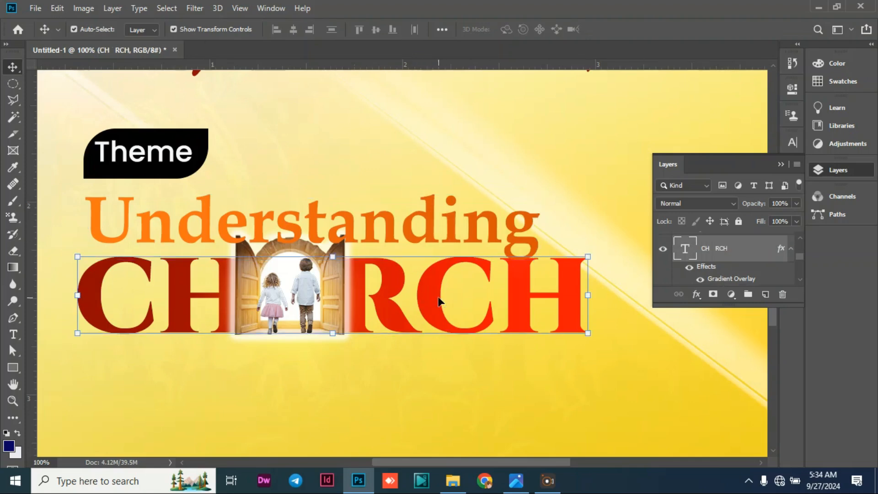
pyautogui.press('Up')
pyautogui.press('Up')
pyautogui.press('Up')
pyautogui.press('Up')
pyautogui.press('Up')
pyautogui.press('Up')
pyautogui.press('Up')
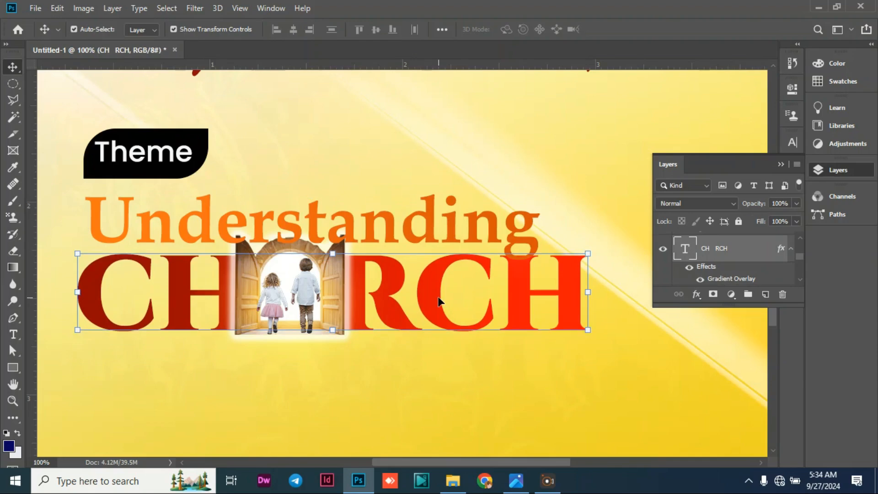
pyautogui.press('Up')
pyautogui.press('Up')
pyautogui.press('Up')
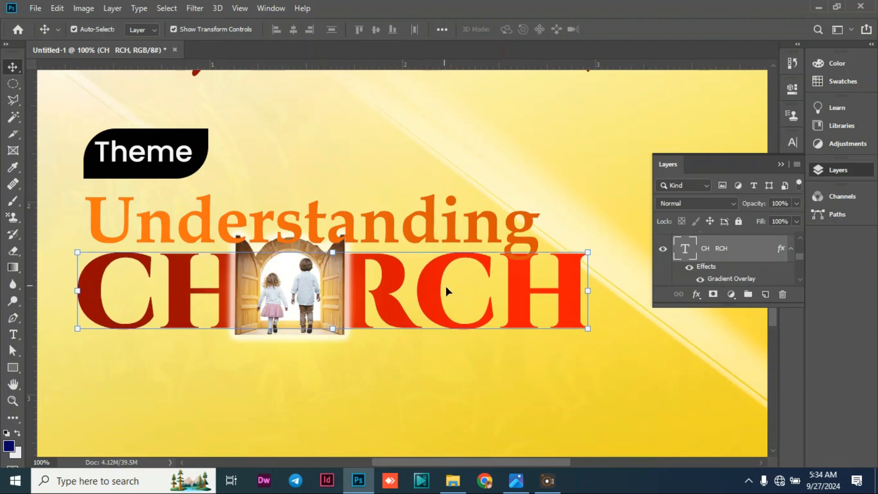
# Raise the opacity of the Understanding text's white drop shadow to 100%.
pyautogui.click(462, 219)
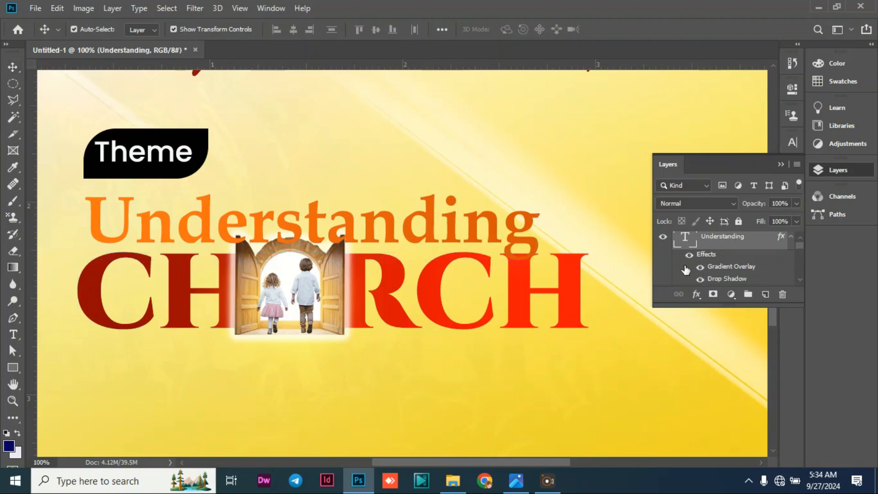
pyautogui.doubleClick(720, 279)
pyautogui.moveTo(581, 158); pyautogui.dragTo(616, 161)
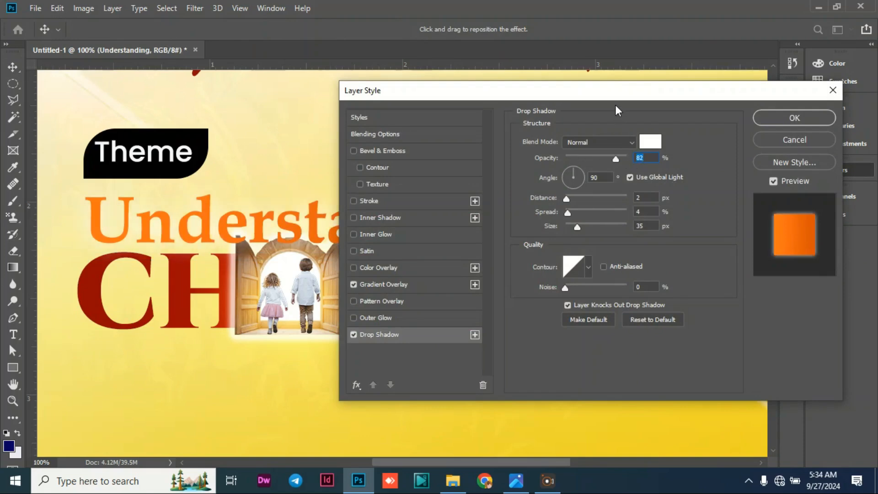
pyautogui.moveTo(615, 93); pyautogui.dragTo(877, 155)
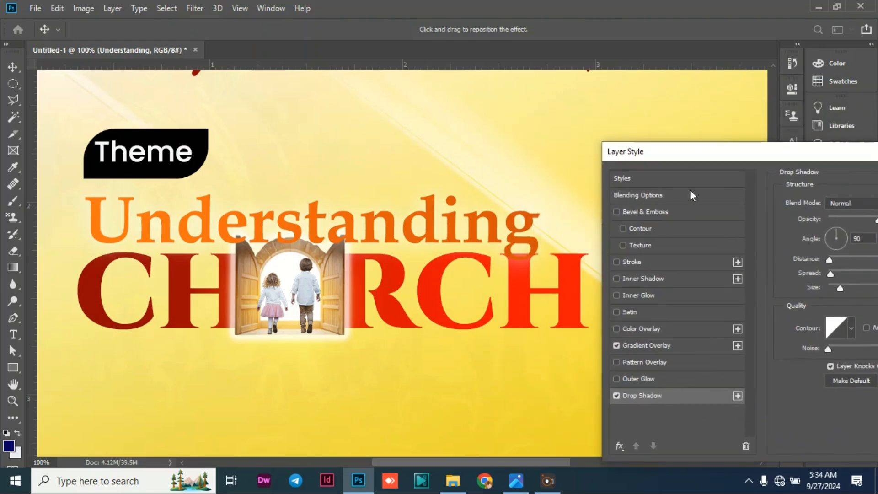
pyautogui.moveTo(703, 155); pyautogui.dragTo(596, 142)
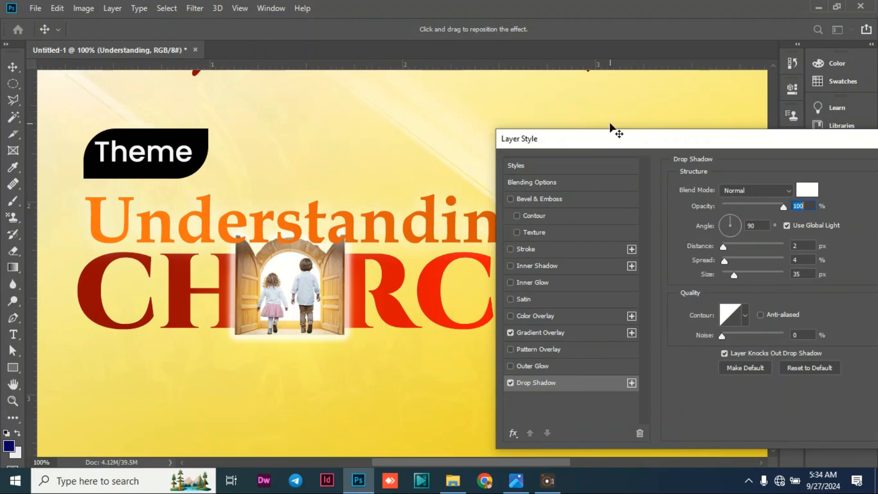
pyautogui.moveTo(613, 133); pyautogui.dragTo(613, 108)
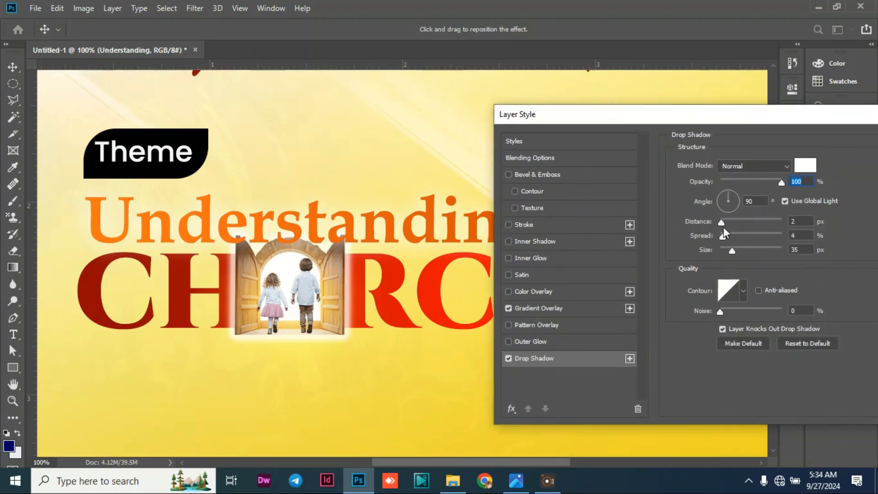
# Set the drop shadow's distance to 0 px and spread to 11%, reduce its size, and apply the layer style.
pyautogui.moveTo(724, 227)
pyautogui.mouseDown()
pyautogui.moveTo(750, 229)
pyautogui.moveTo(725, 230)
pyautogui.moveTo(720, 237)
pyautogui.moveTo(742, 235)
pyautogui.moveTo(728, 237)
pyautogui.mouseUp()
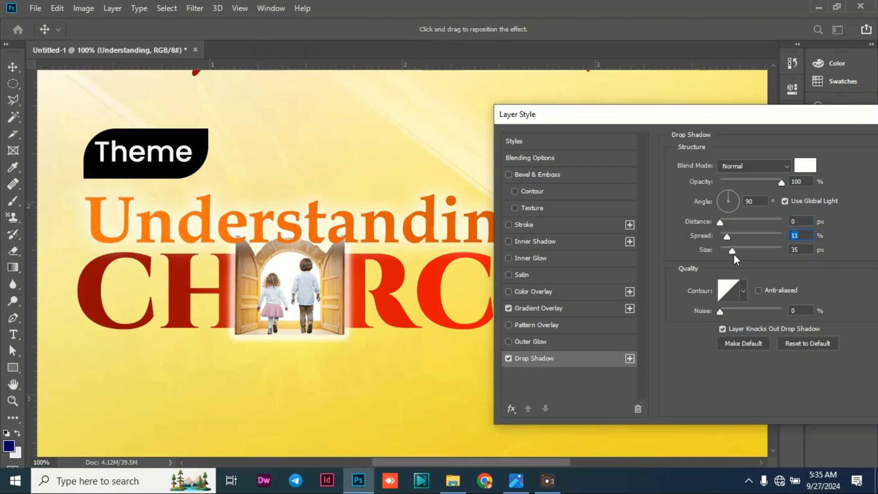
pyautogui.moveTo(677, 117); pyautogui.dragTo(795, 131)
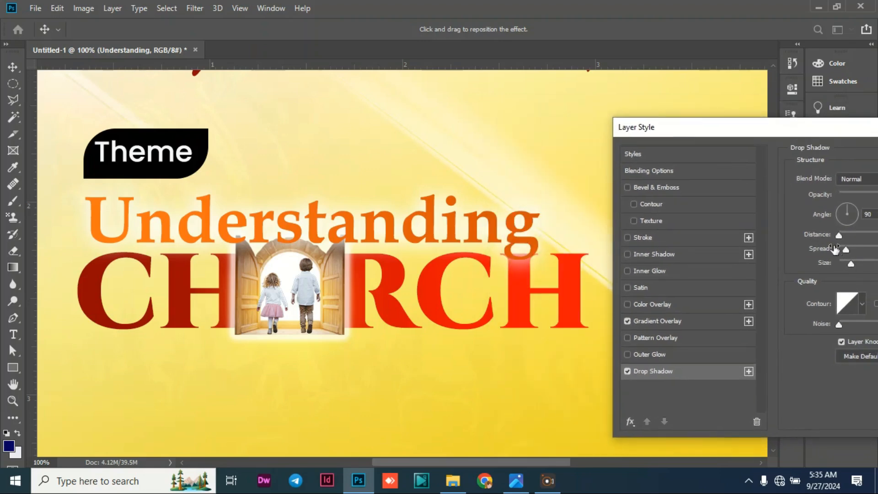
pyautogui.moveTo(857, 263); pyautogui.dragTo(846, 267)
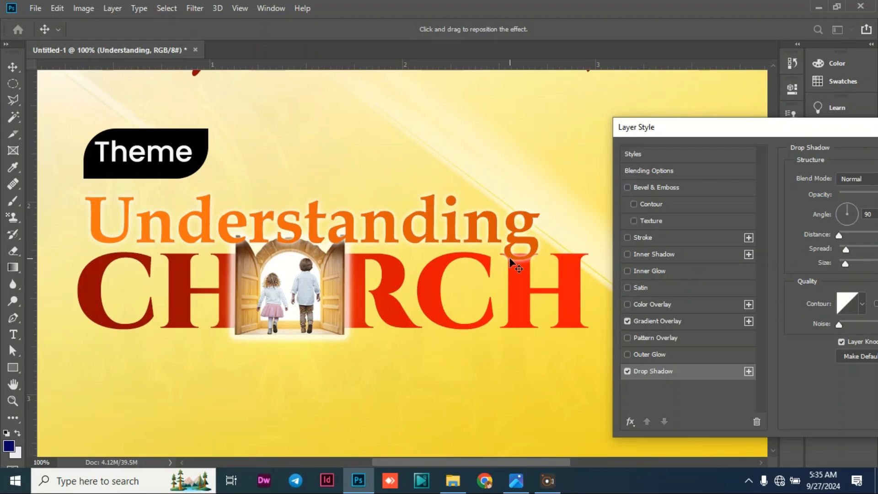
pyautogui.moveTo(700, 128); pyautogui.dragTo(374, 123)
pyautogui.click(720, 151)
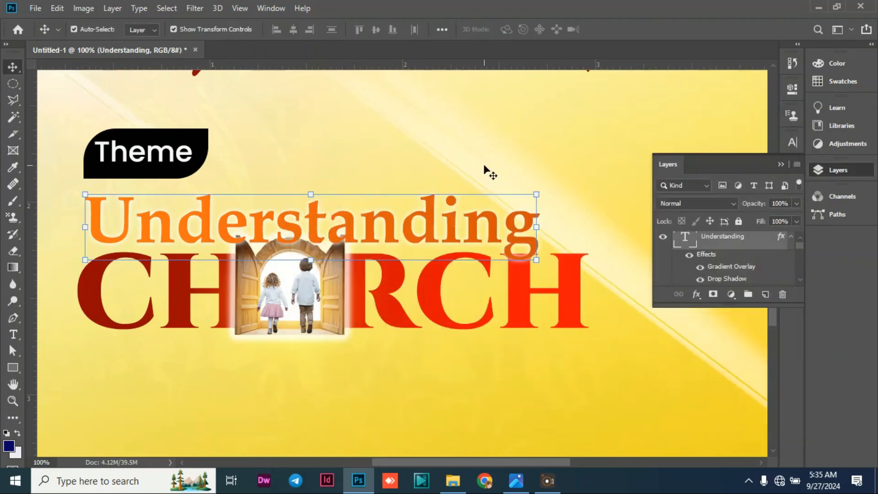
pyautogui.click(480, 204)
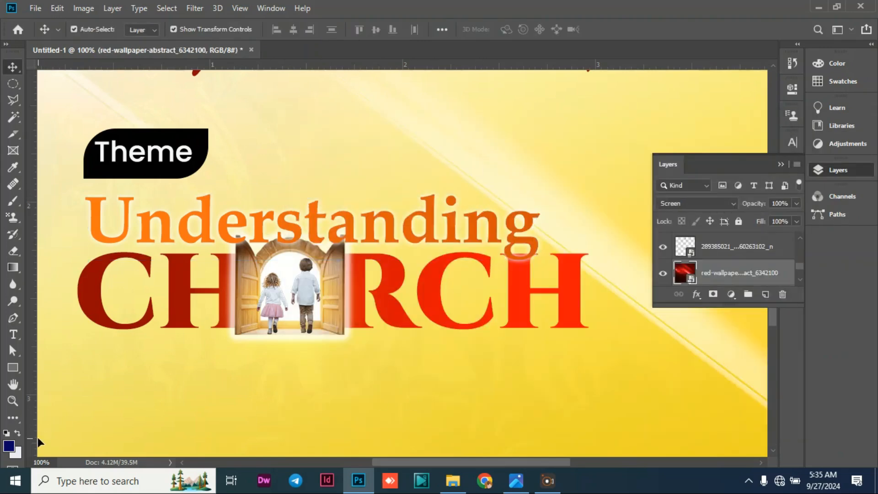
# Place the IMG_1761-removebg-preview image as an embedded layer with nothing selected.
pyautogui.click(43, 461)
pyautogui.write('45')
pyautogui.press('Return')
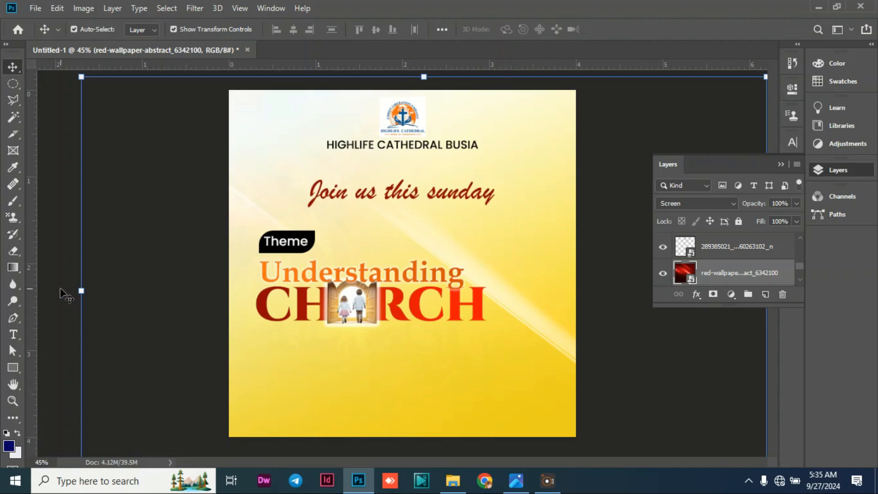
pyautogui.click(61, 289)
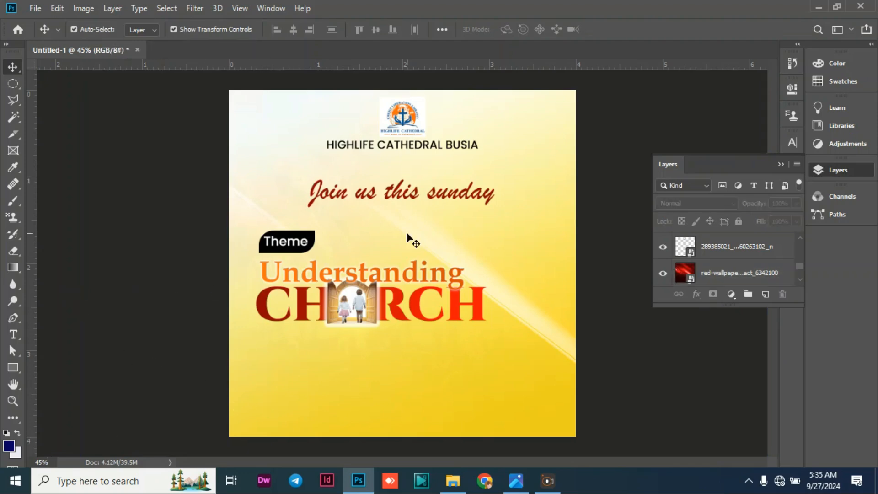
pyautogui.click(36, 8)
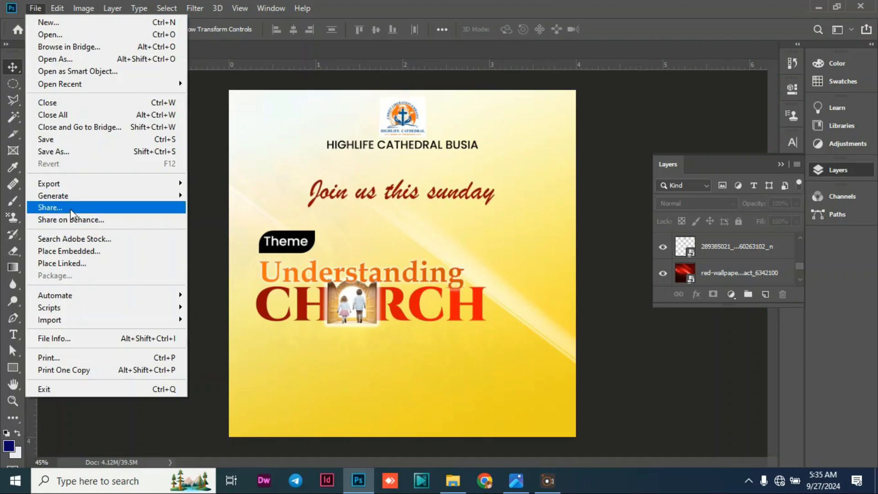
pyautogui.click(182, 251)
pyautogui.scroll(-1, 288, 224)
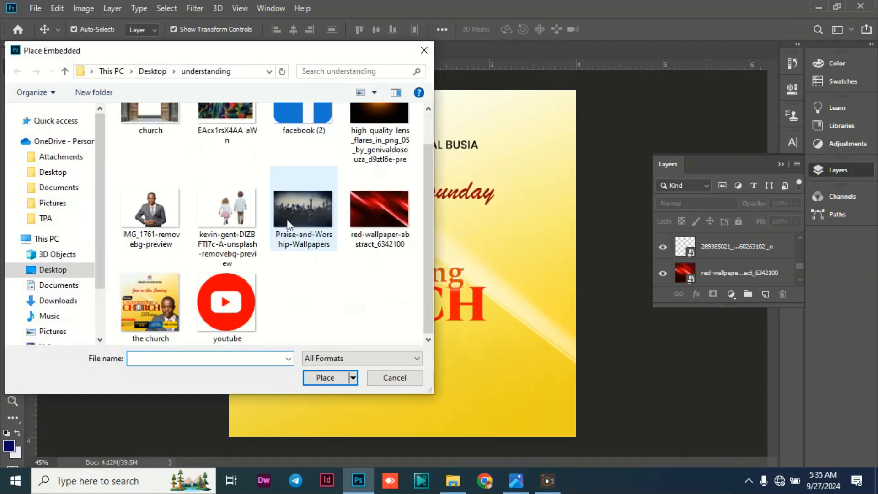
pyautogui.click(140, 204)
pyautogui.click(323, 377)
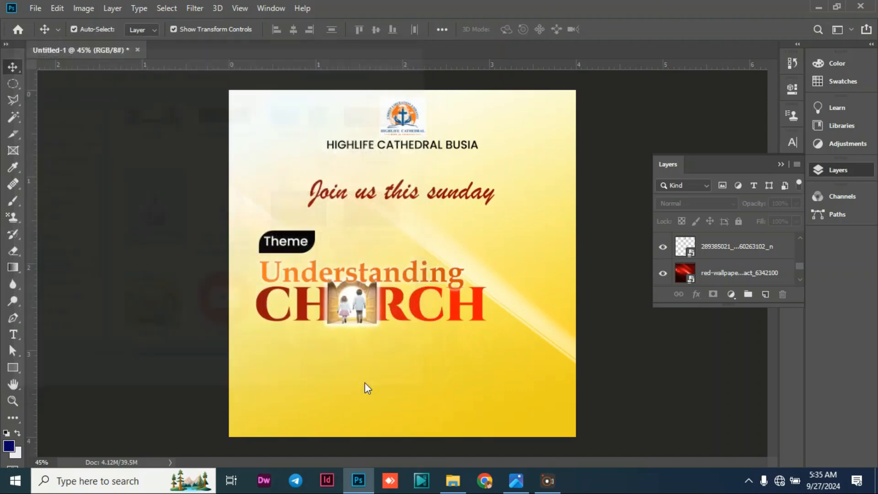
# Move the suited man's photo to the poster's lower right corner and scale it to about 55.04%.
pyautogui.moveTo(470, 288); pyautogui.dragTo(577, 363)
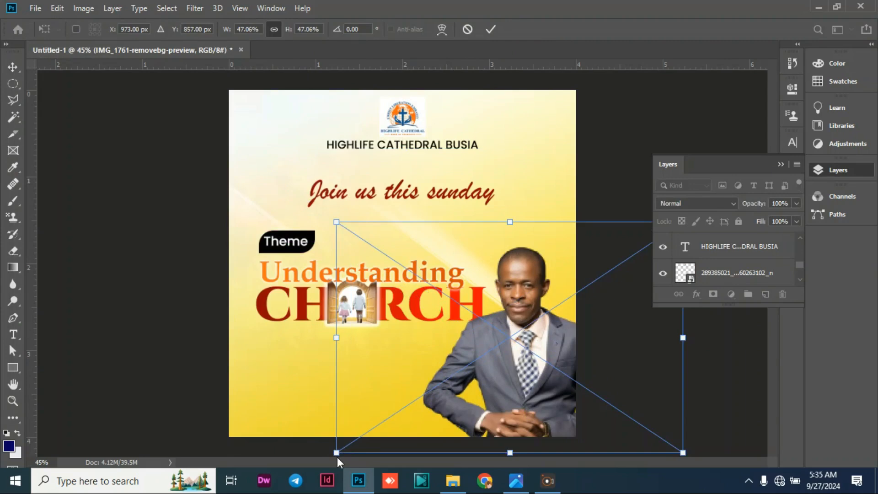
pyautogui.moveTo(337, 453); pyautogui.dragTo(281, 450)
pyautogui.moveTo(546, 389); pyautogui.dragTo(550, 368)
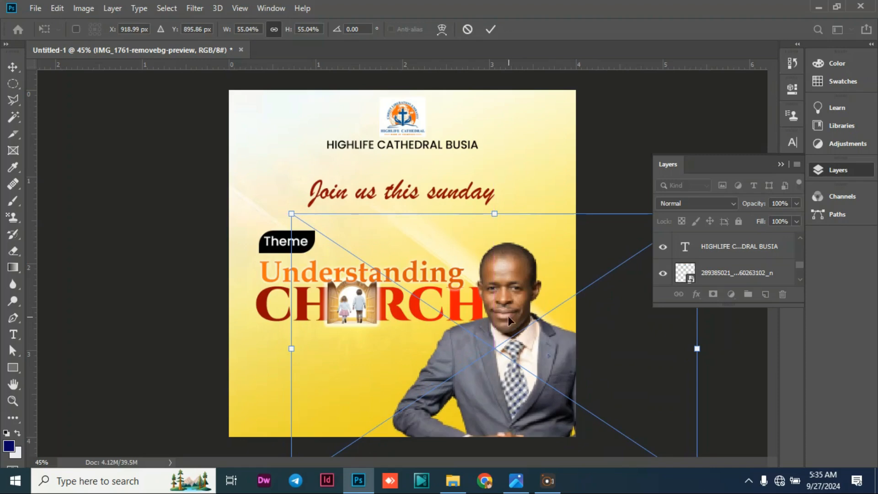
pyautogui.moveTo(504, 310); pyautogui.dragTo(510, 309)
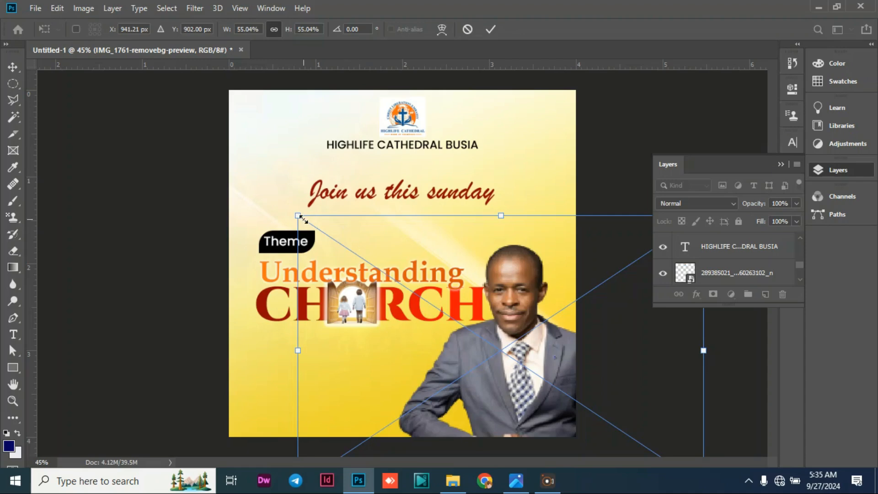
# Enlarge the man's photo to about 59.85%, shift it down against the lower right corner, and apply the placement.
pyautogui.moveTo(298, 216); pyautogui.dragTo(263, 191)
pyautogui.moveTo(459, 356); pyautogui.dragTo(482, 377)
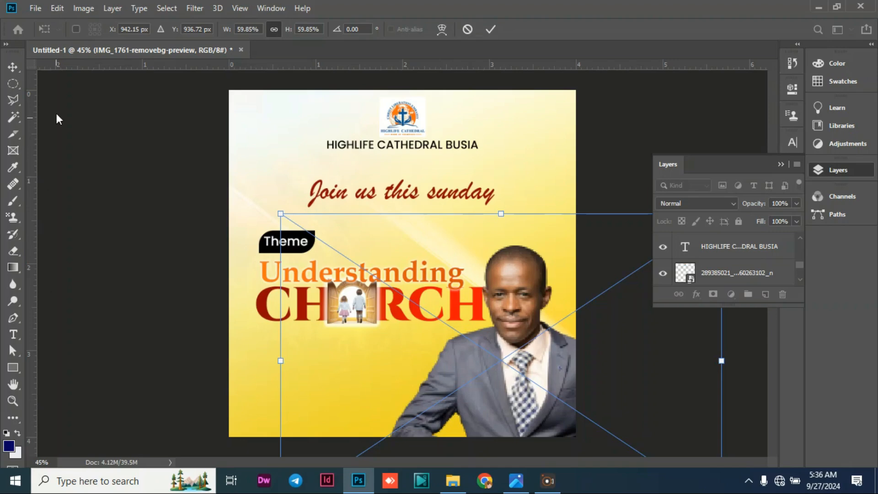
pyautogui.press('Return')
pyautogui.click(159, 220)
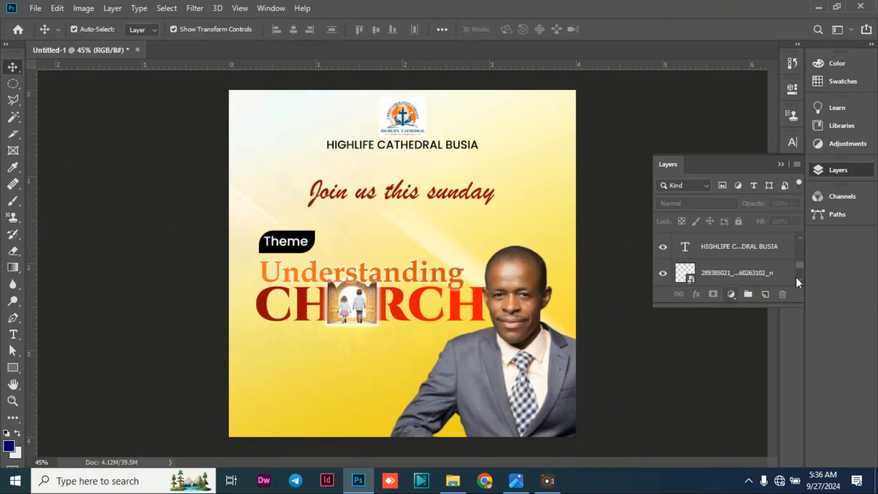
# Add a two-line text below CHURCH with the title "Apostle" above the preacher's name.
pyautogui.click(781, 164)
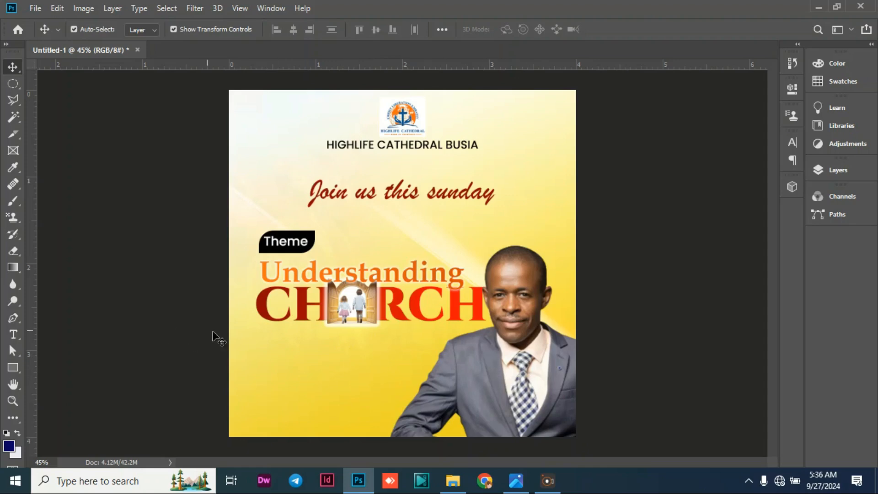
pyautogui.click(13, 334)
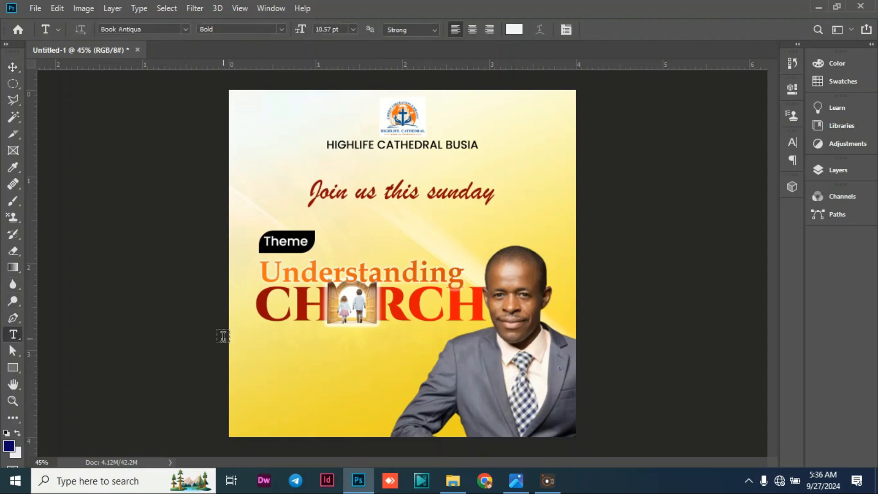
pyautogui.click(343, 349)
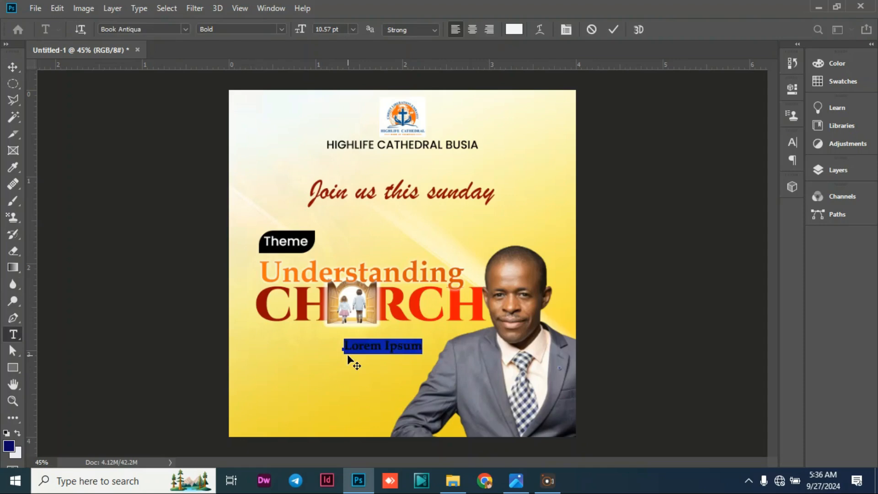
pyautogui.press('BackSpace')
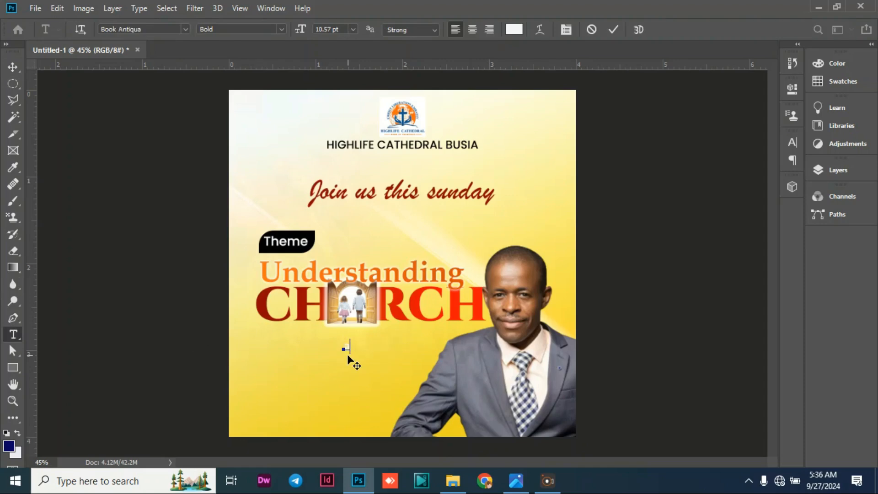
pyautogui.write('Apostle ')
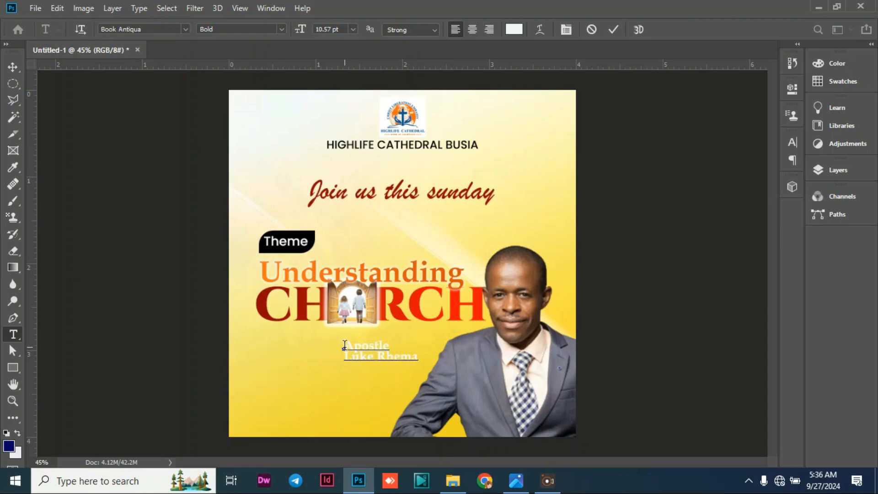
# Set the font of both lines of the preacher's text to Poppins Medium.
pyautogui.hotkey('ctrl', 'a')
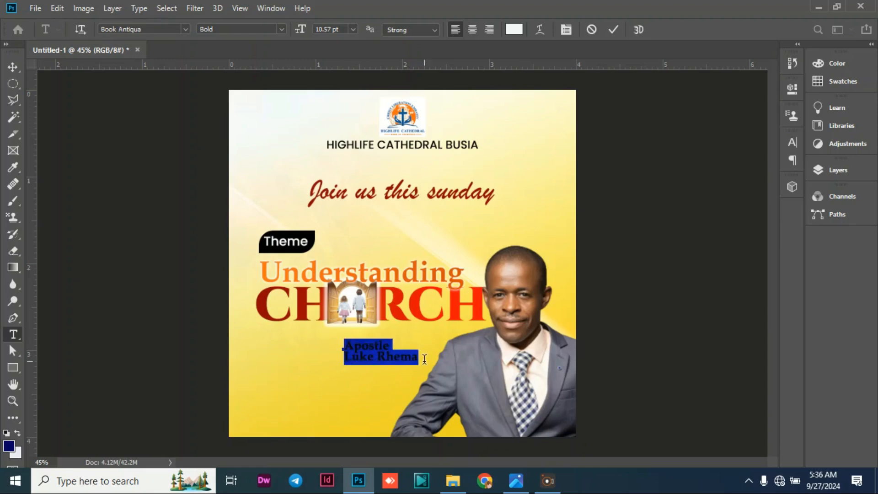
pyautogui.click(182, 28)
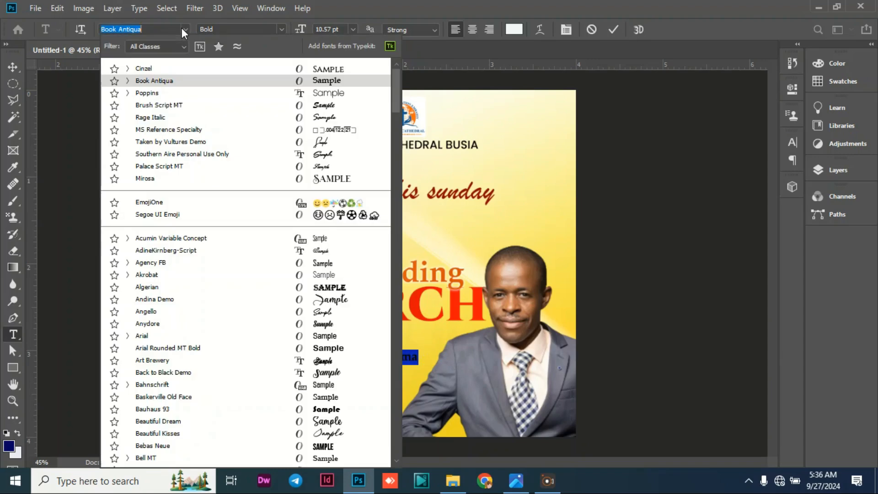
pyautogui.press('Escape')
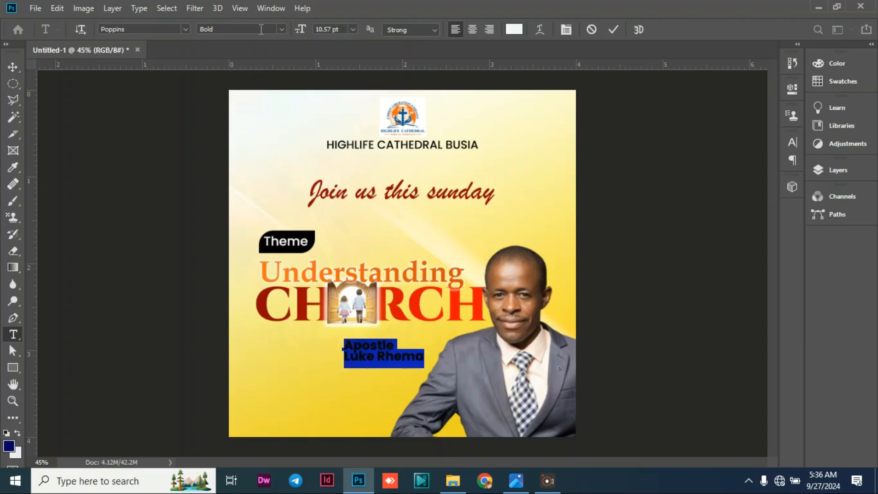
pyautogui.click(282, 29)
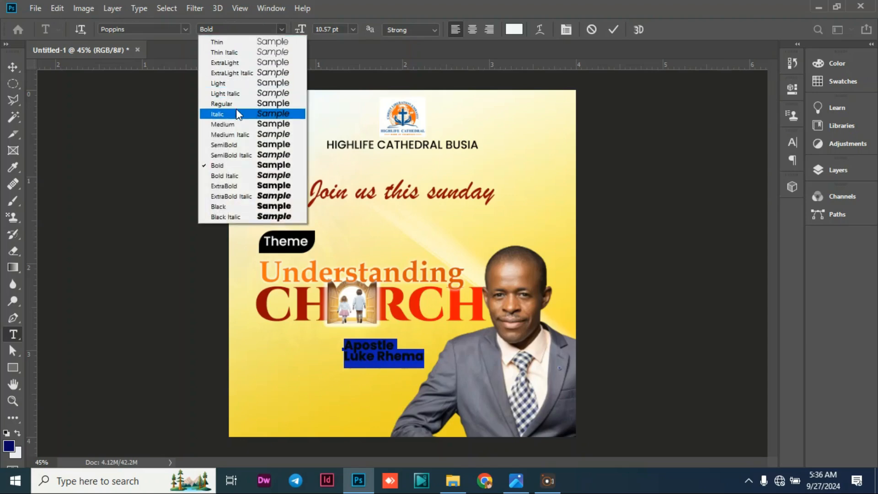
pyautogui.click(231, 125)
pyautogui.click(377, 339)
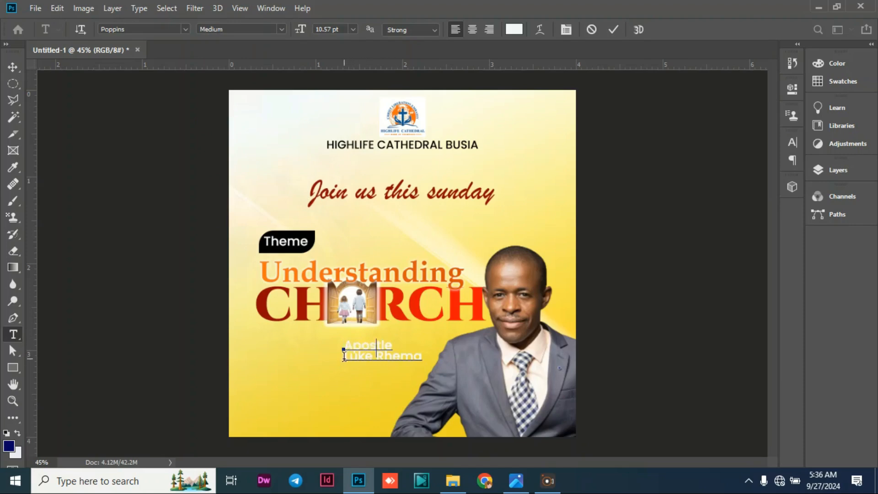
# Make the preacher's name line Bold and scale the whole two-line text up to about 121.71%.
pyautogui.moveTo(344, 356); pyautogui.dragTo(422, 361)
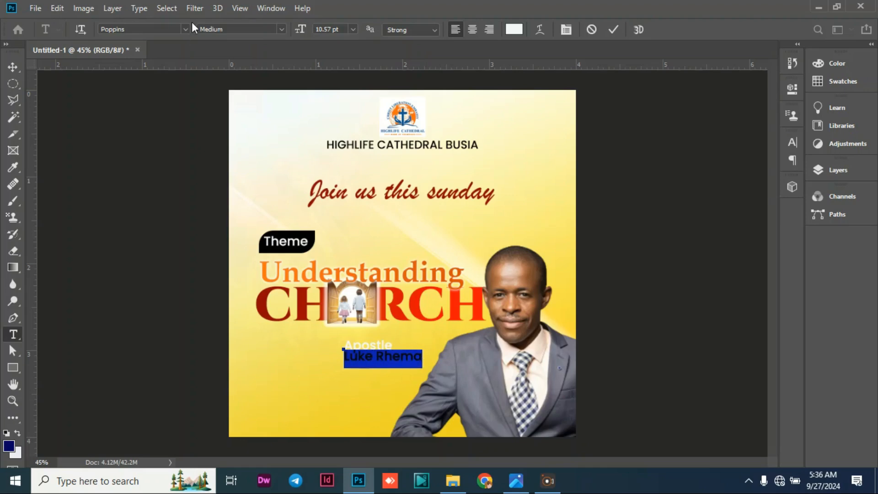
pyautogui.click(285, 30)
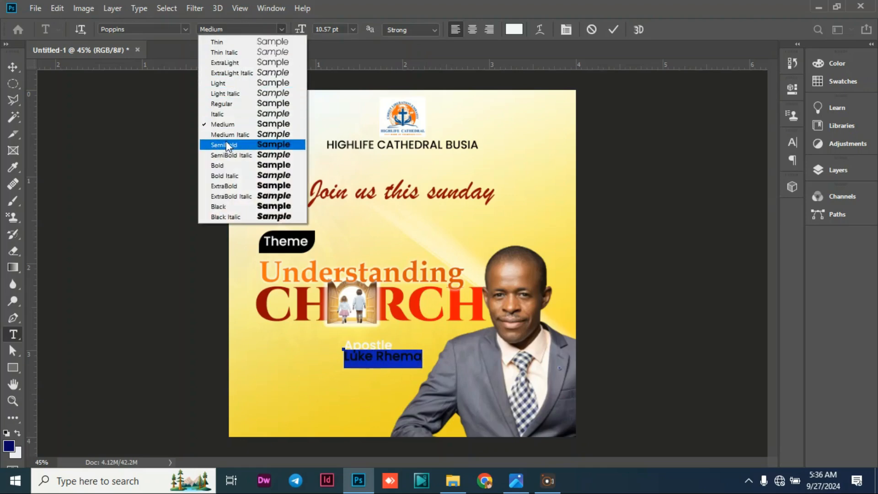
pyautogui.click(228, 165)
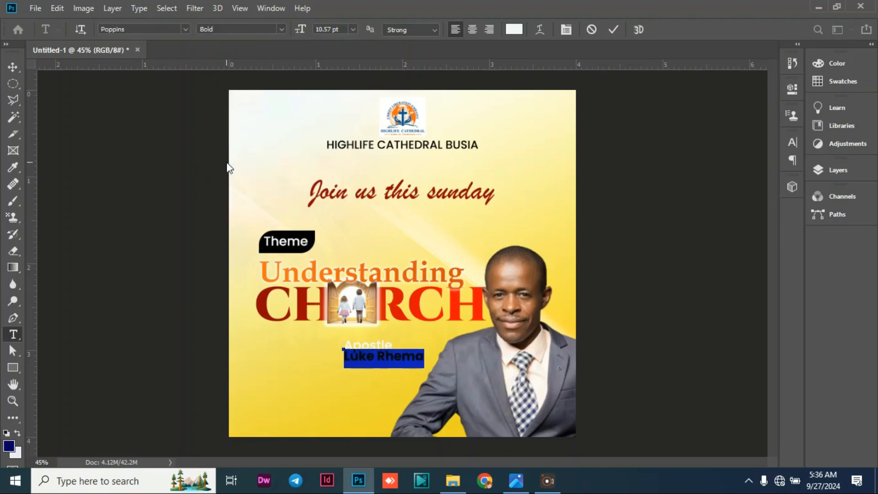
pyautogui.click(11, 68)
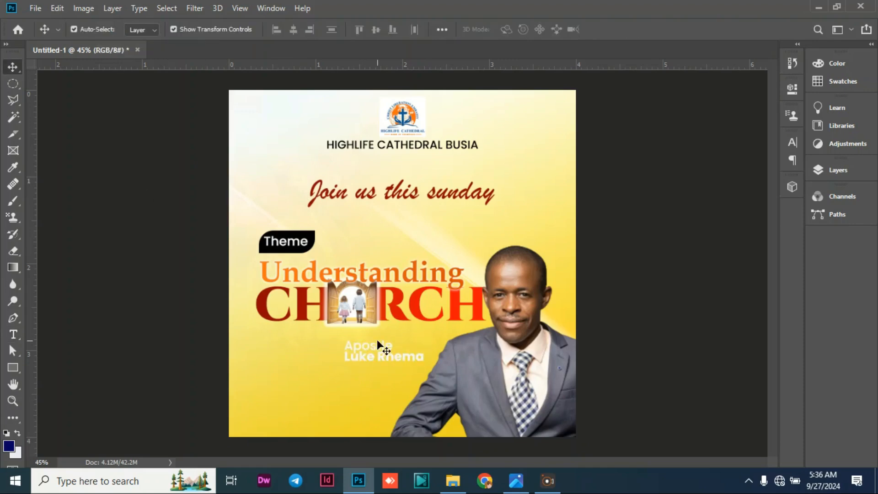
pyautogui.moveTo(379, 352); pyautogui.dragTo(343, 355)
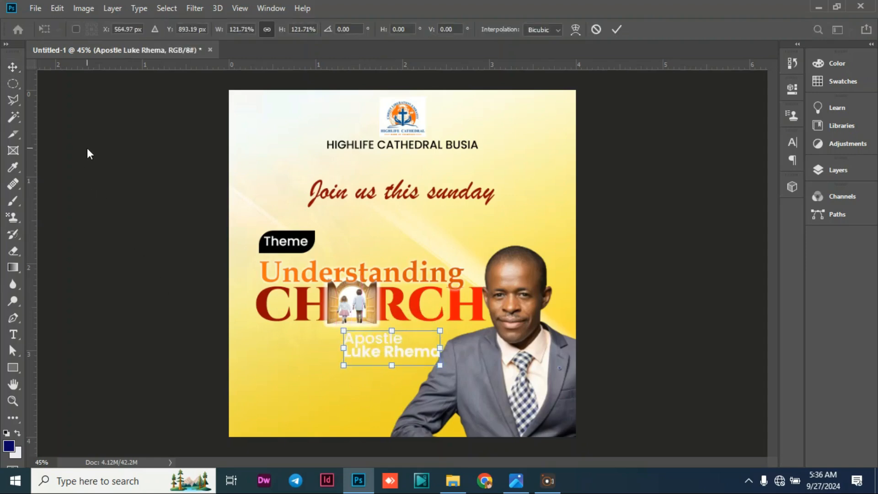
# Recolor both lines of the preacher's text black (010101), sampled from the Theme badge.
pyautogui.doubleClick(367, 339)
pyautogui.doubleClick(359, 338)
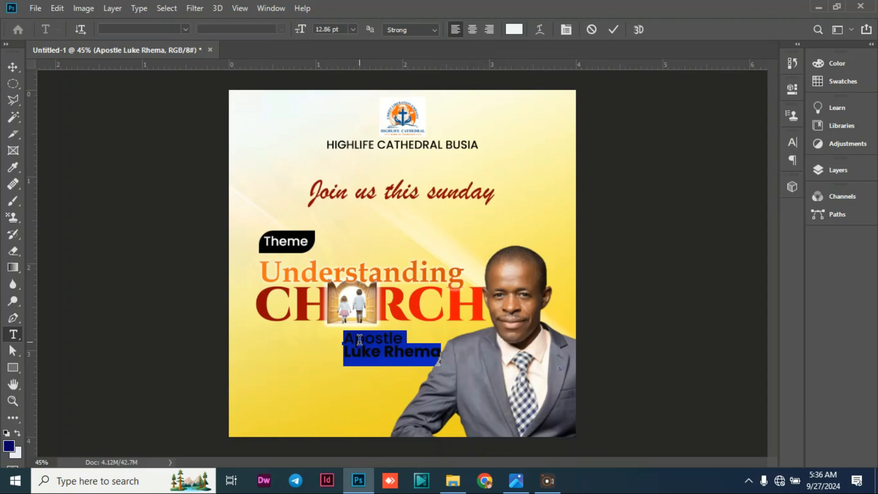
pyautogui.click(514, 29)
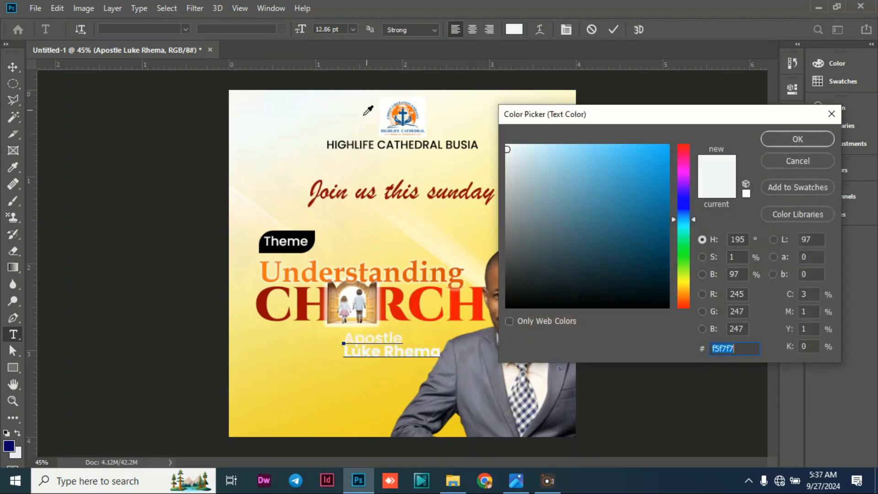
pyautogui.click(292, 234)
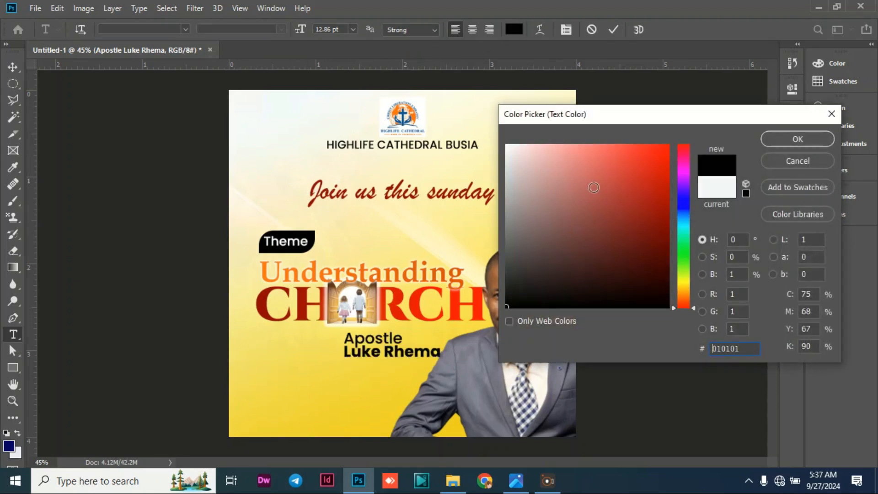
pyautogui.click(778, 140)
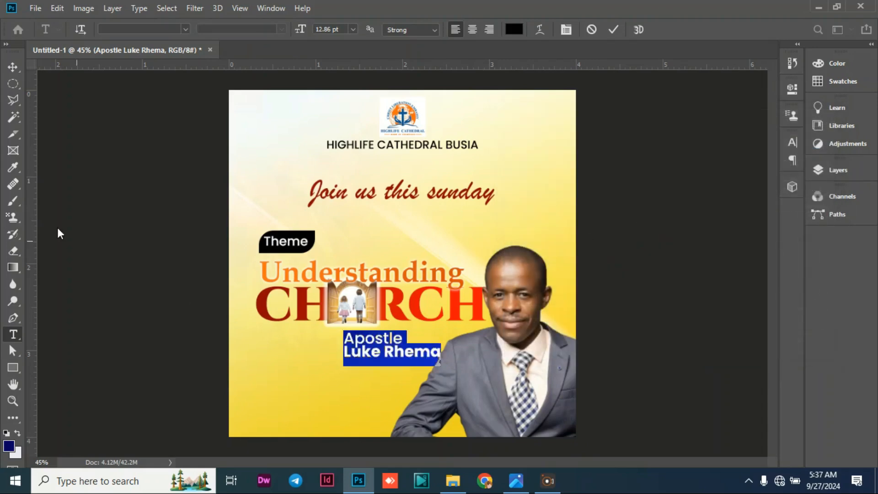
pyautogui.click(12, 67)
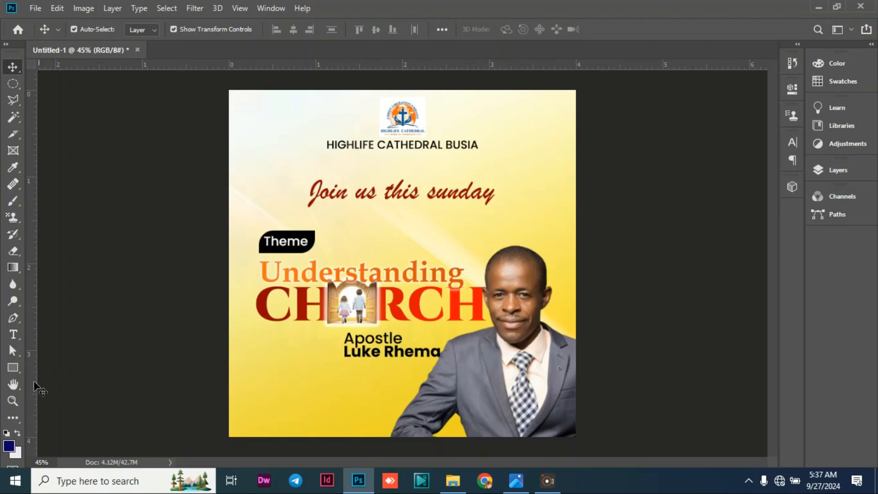
# Draw a rectangle about 361 × 112 px below the preacher's name and fill it with black.
pyautogui.click(16, 368)
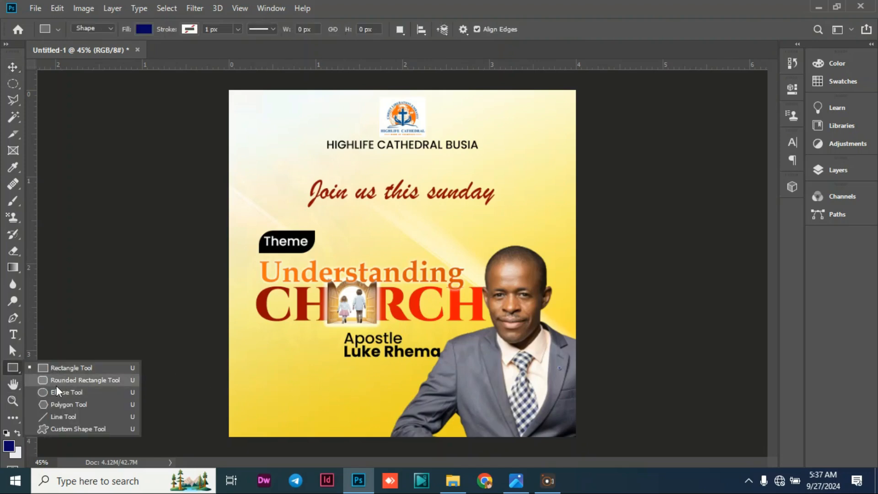
pyautogui.click(65, 368)
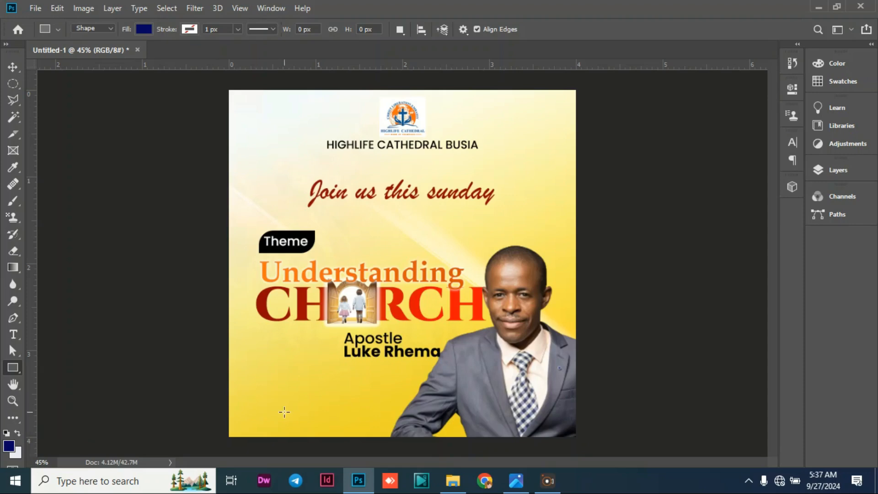
pyautogui.moveTo(312, 386); pyautogui.dragTo(416, 418)
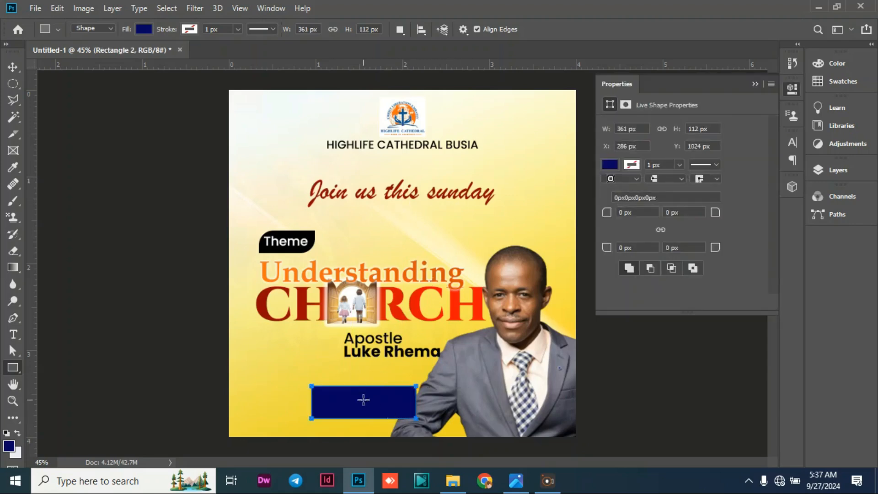
pyautogui.click(610, 165)
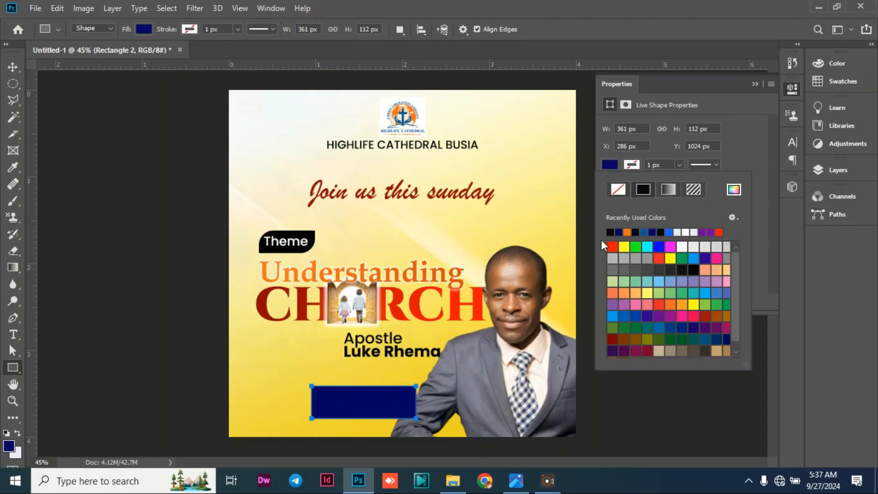
pyautogui.click(611, 232)
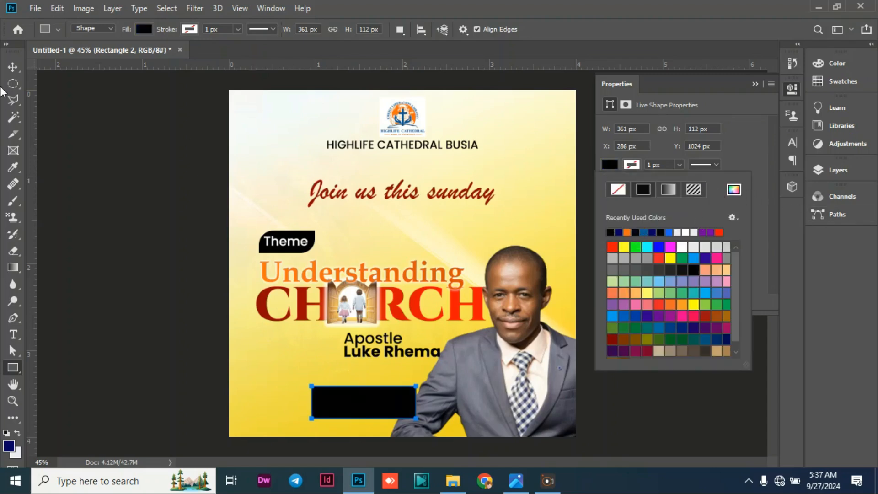
pyautogui.click(13, 67)
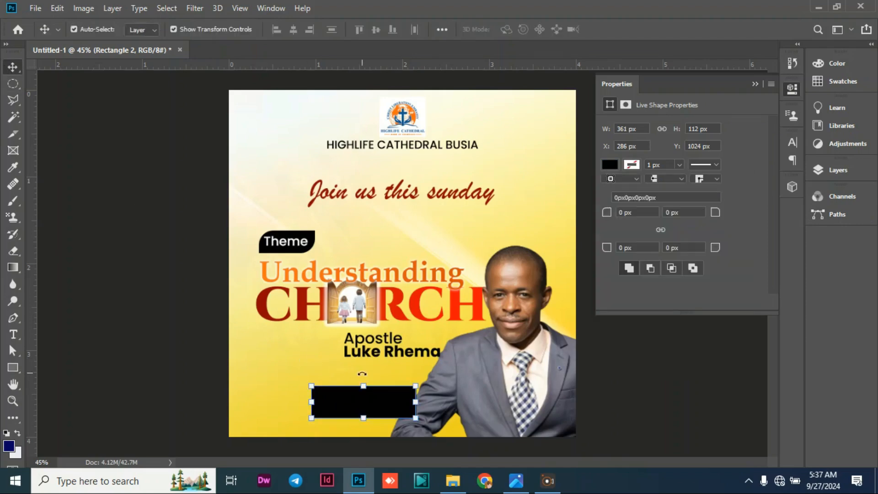
# Duplicate the black rectangle and place the copy directly against its right edge.
pyautogui.hotkey('ctrl', 'j')
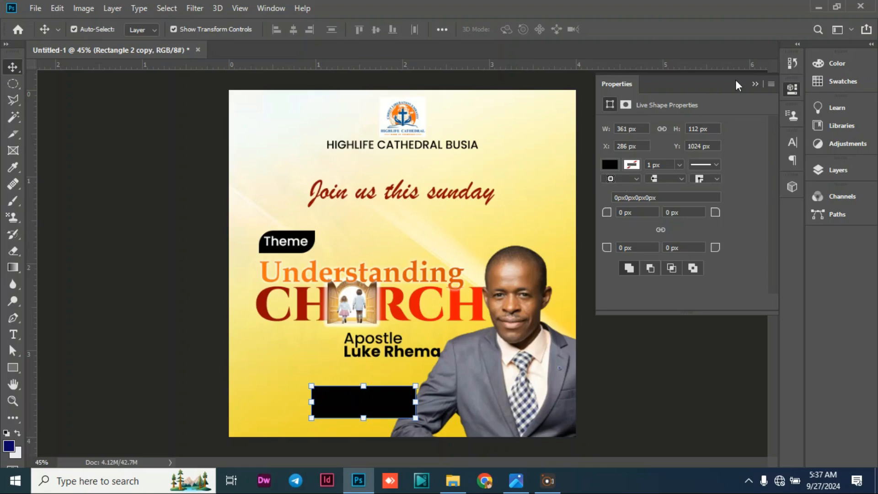
pyautogui.click(756, 84)
pyautogui.click(833, 170)
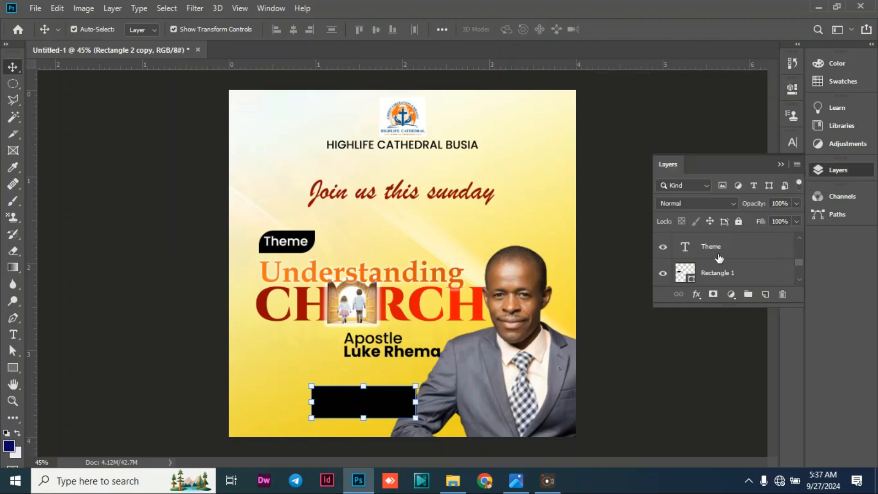
pyautogui.scroll(3, 707, 255)
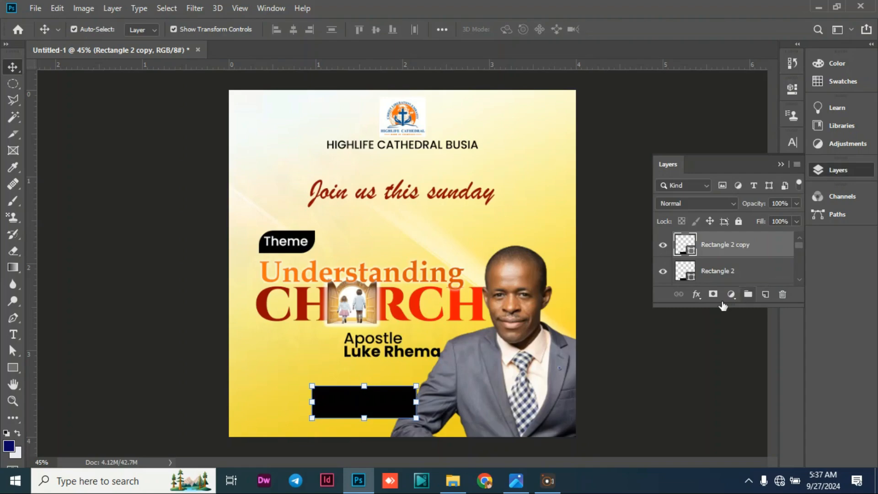
pyautogui.moveTo(407, 405); pyautogui.dragTo(510, 401)
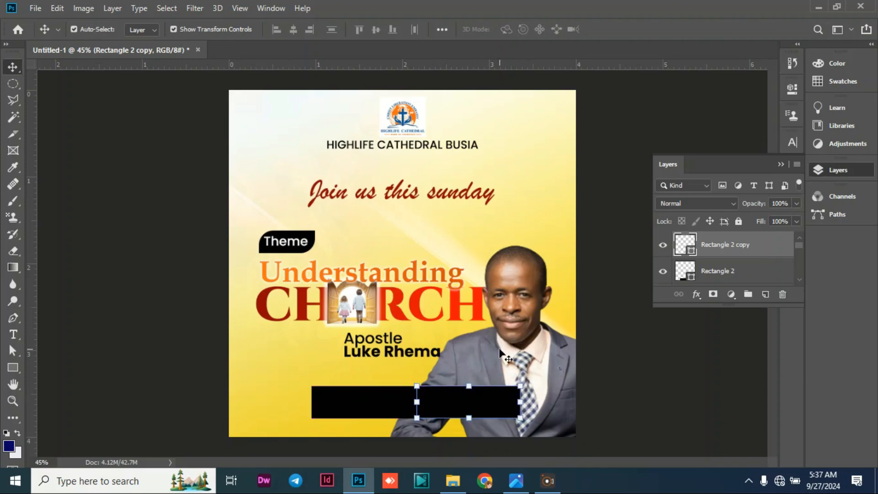
# Recolor the rectangle copy blue (026295), sampled from the church logo.
pyautogui.doubleClick(692, 256)
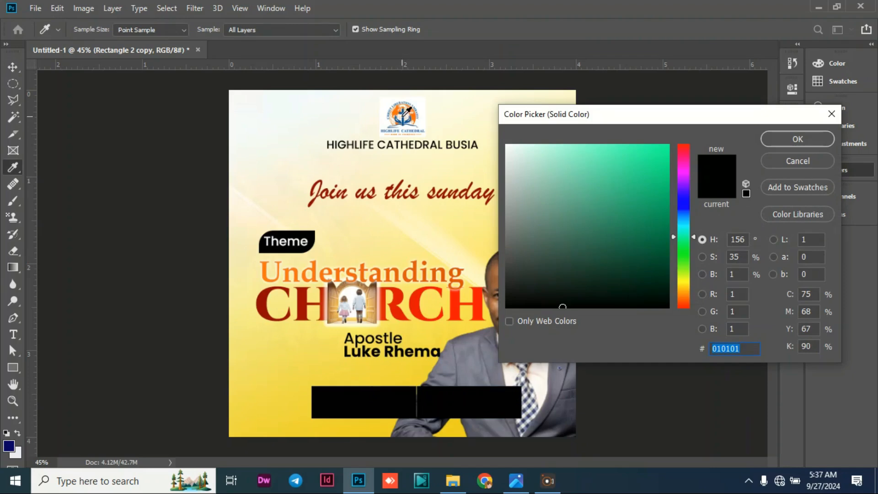
pyautogui.click(404, 113)
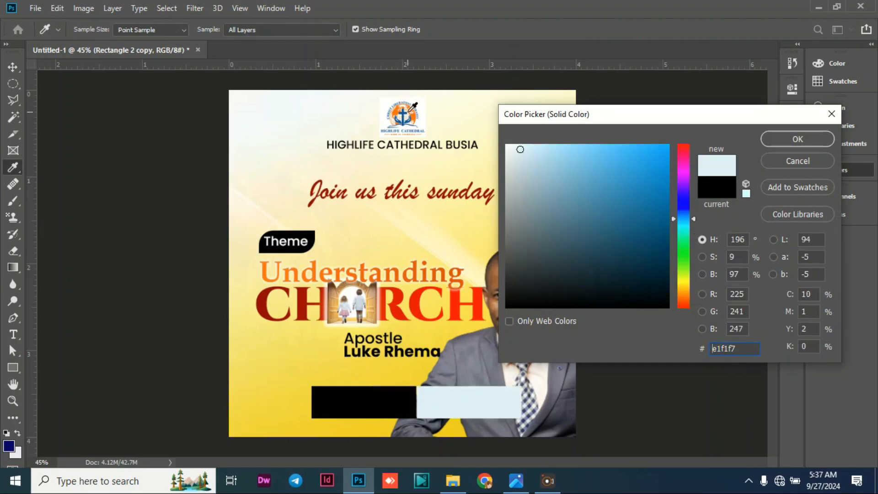
pyautogui.click(404, 112)
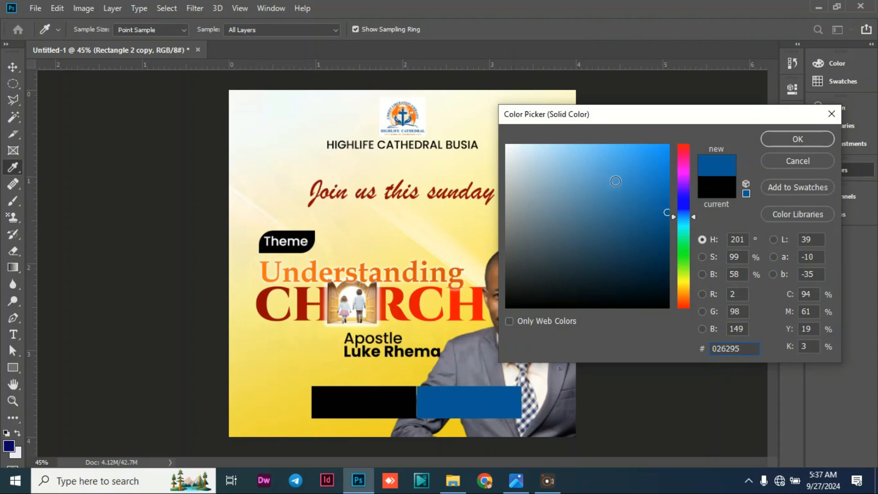
pyautogui.click(764, 138)
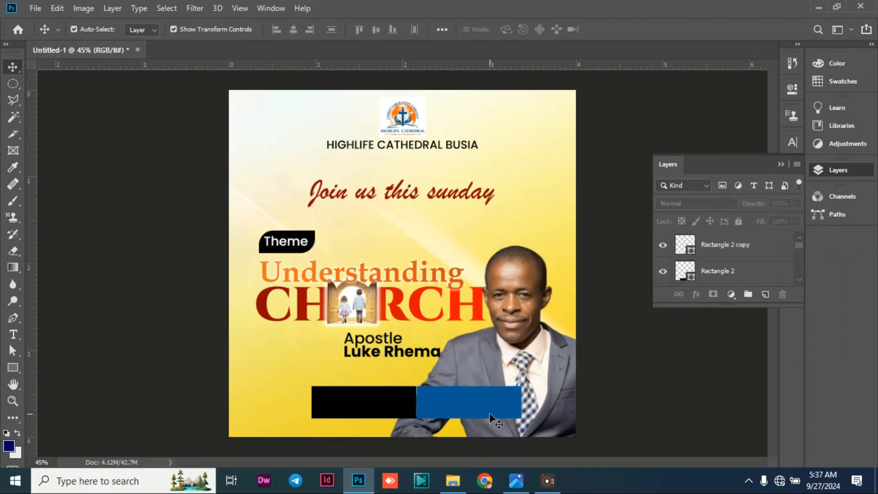
# Duplicate the blue rectangle and line up all three rectangles edge to edge in one row, shifted left on the poster.
pyautogui.hotkey('ctrl', 'j')
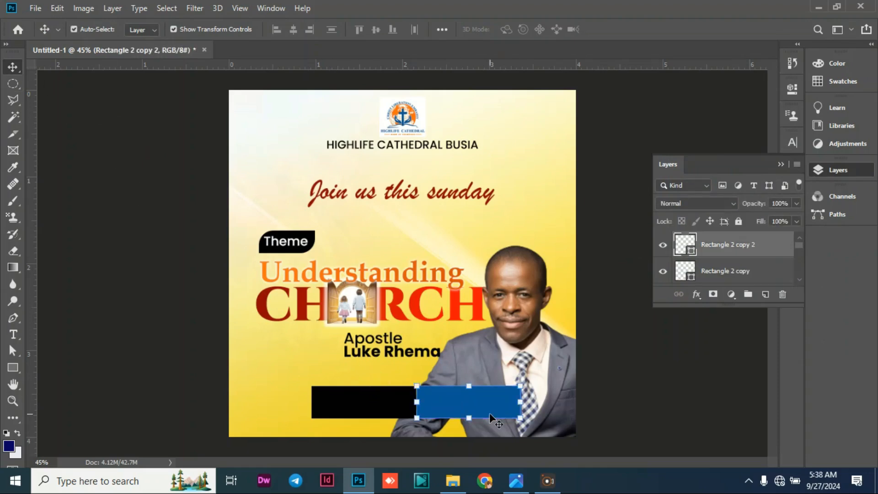
pyautogui.moveTo(452, 416); pyautogui.dragTo(569, 405)
pyautogui.moveTo(356, 404)
pyautogui.mouseDown()
pyautogui.moveTo(323, 397)
pyautogui.moveTo(352, 404)
pyautogui.mouseUp()
pyautogui.click(441, 403)
pyautogui.moveTo(442, 406); pyautogui.dragTo(434, 398)
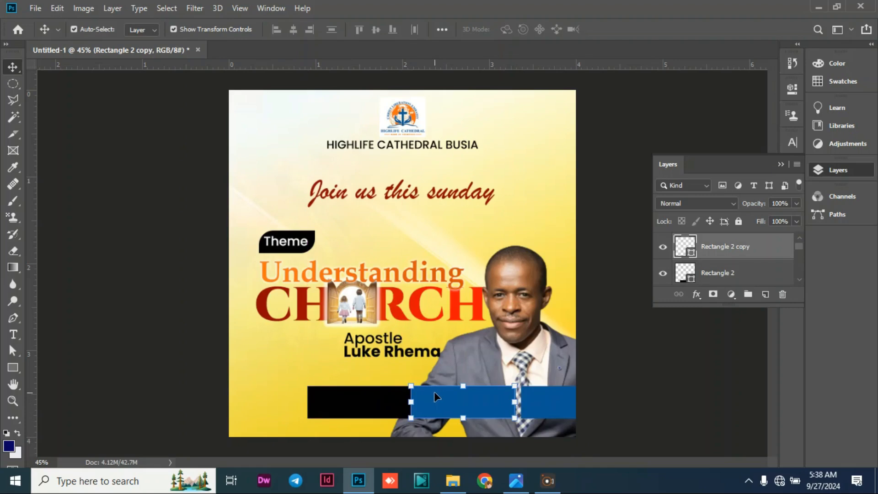
pyautogui.keyDown('alt'); pyautogui.click(563, 416); pyautogui.keyUp('alt')
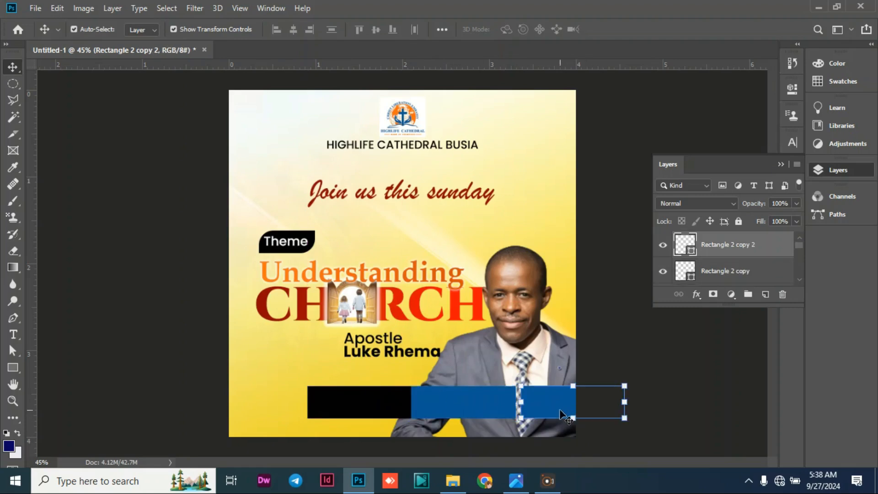
pyautogui.moveTo(372, 398); pyautogui.dragTo(354, 394)
pyautogui.moveTo(454, 395); pyautogui.dragTo(440, 396)
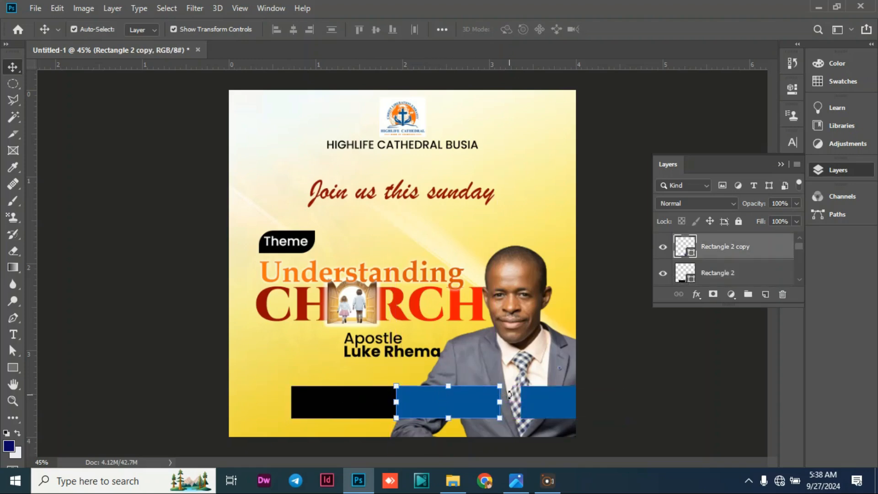
pyautogui.click(544, 396)
pyautogui.moveTo(544, 395); pyautogui.dragTo(524, 396)
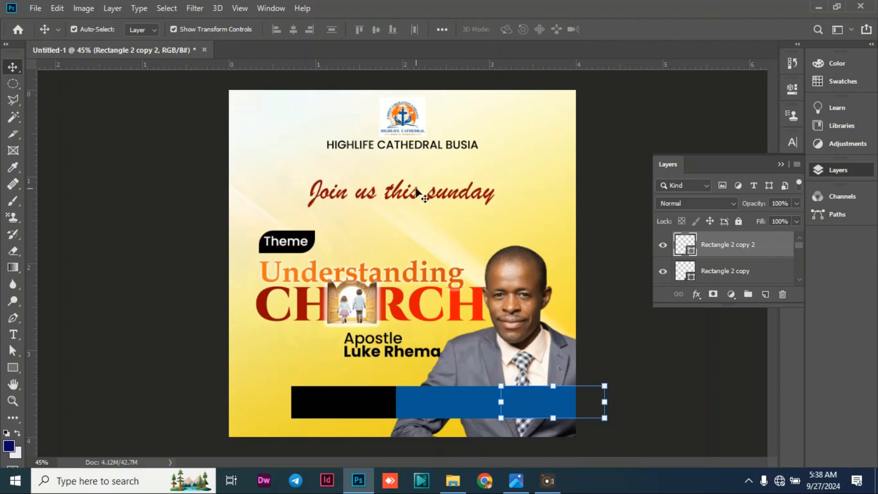
# Scale all three rectangles together to about 88.57% width and 83.93% height so the row fits within the poster.
pyautogui.scroll(-2, 726, 252)
pyautogui.click(727, 245)
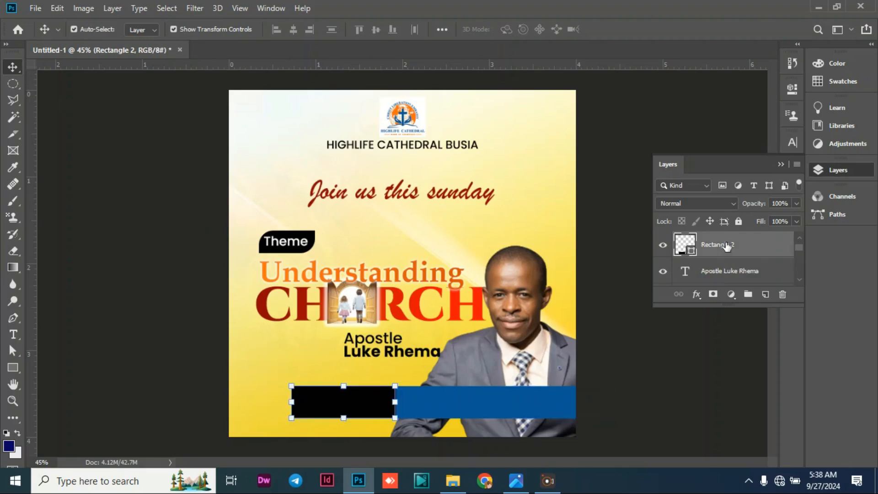
pyautogui.scroll(2, 734, 247)
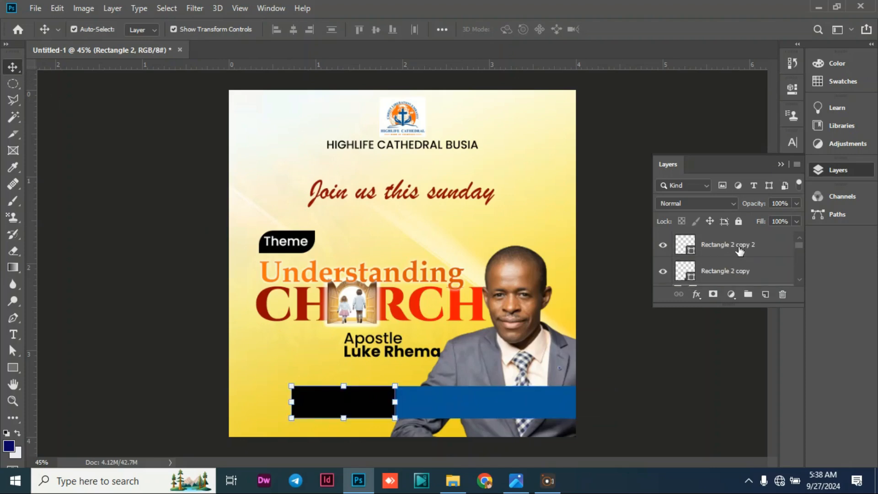
pyautogui.keyDown('shift'); pyautogui.click(737, 248); pyautogui.keyUp('shift')
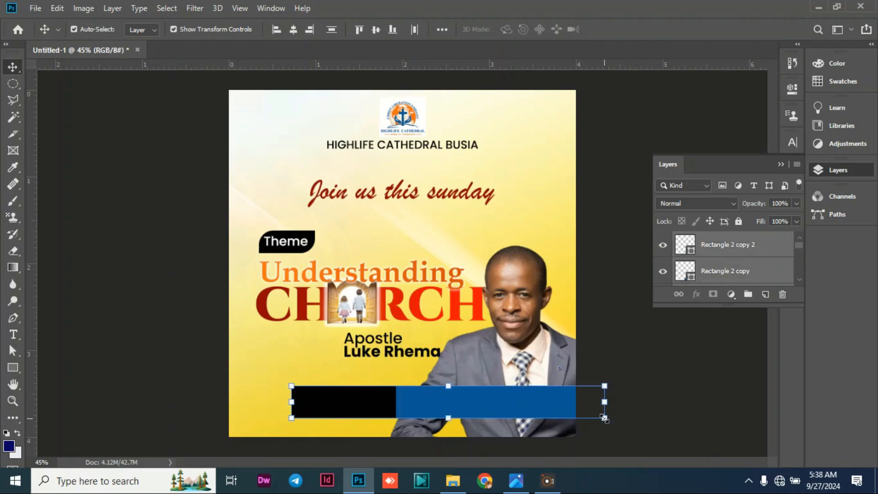
pyautogui.moveTo(601, 418); pyautogui.dragTo(562, 412)
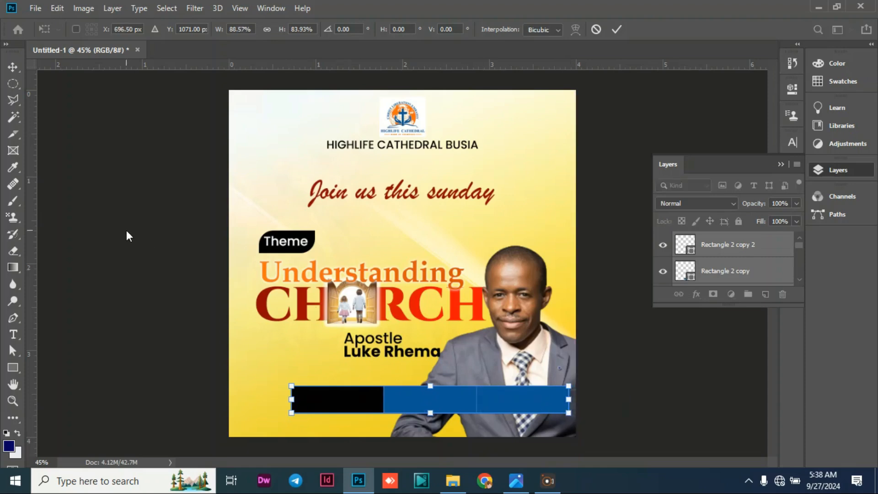
pyautogui.press('Return')
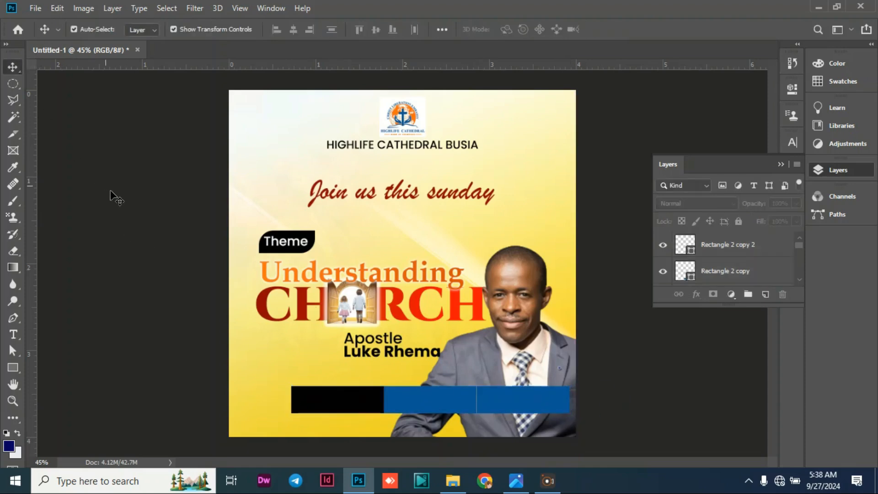
# Nudge the middle blue rectangle and the black rectangle slightly right to close the gaps in the row.
pyautogui.click(461, 395)
pyautogui.press('Right')
pyautogui.press('Right')
pyautogui.press('Right')
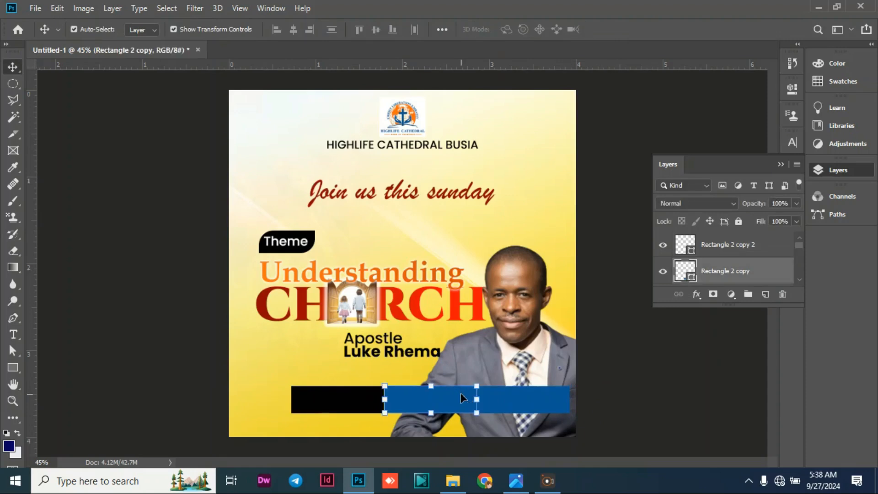
pyautogui.click(121, 220)
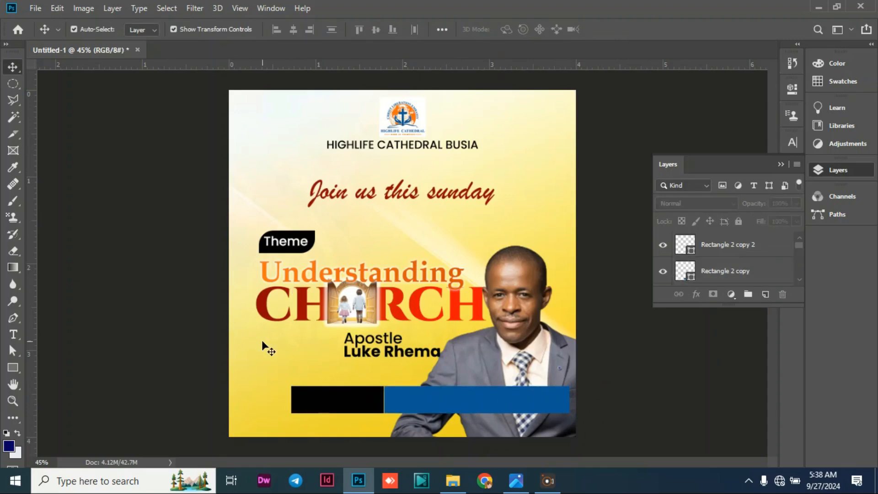
pyautogui.click(340, 394)
pyautogui.press('Right')
pyautogui.press('Right')
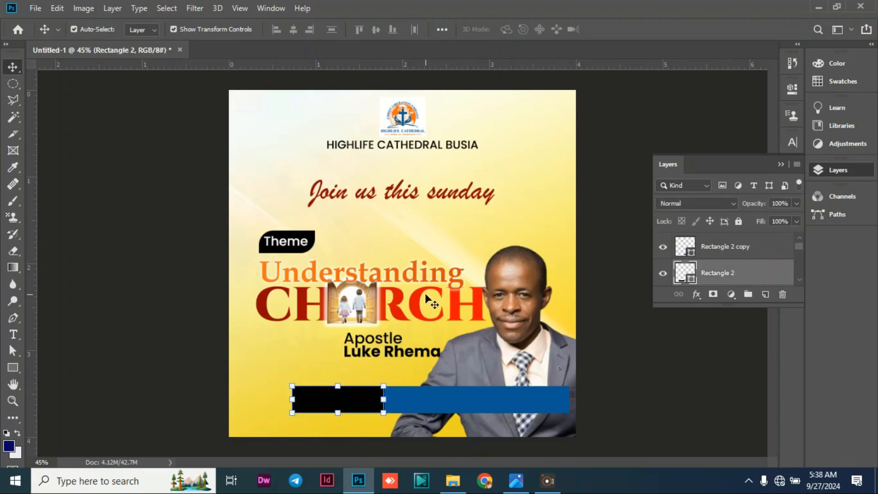
# Recolor the third rectangle yellow (ffd000), sampled from the poster background.
pyautogui.click(502, 397)
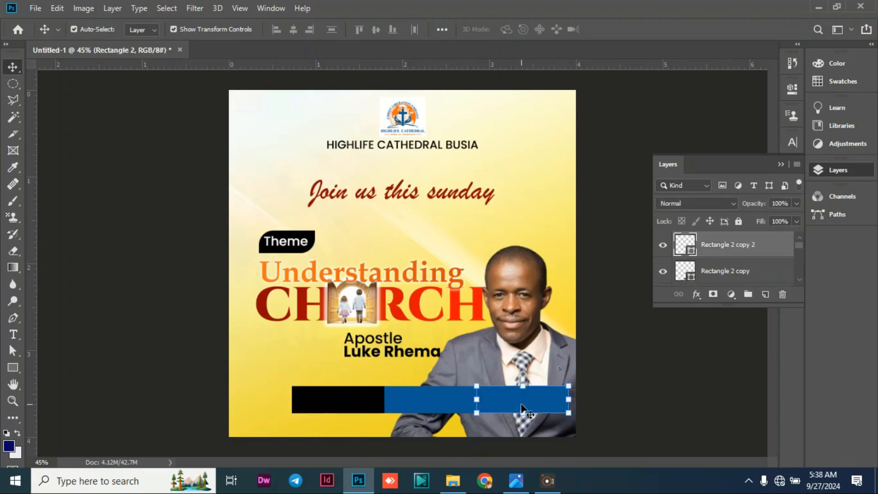
pyautogui.doubleClick(691, 251)
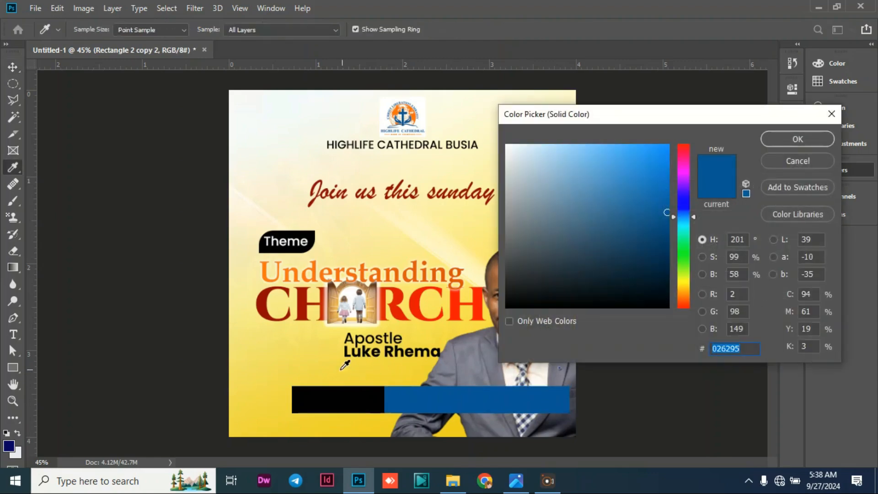
pyautogui.click(305, 352)
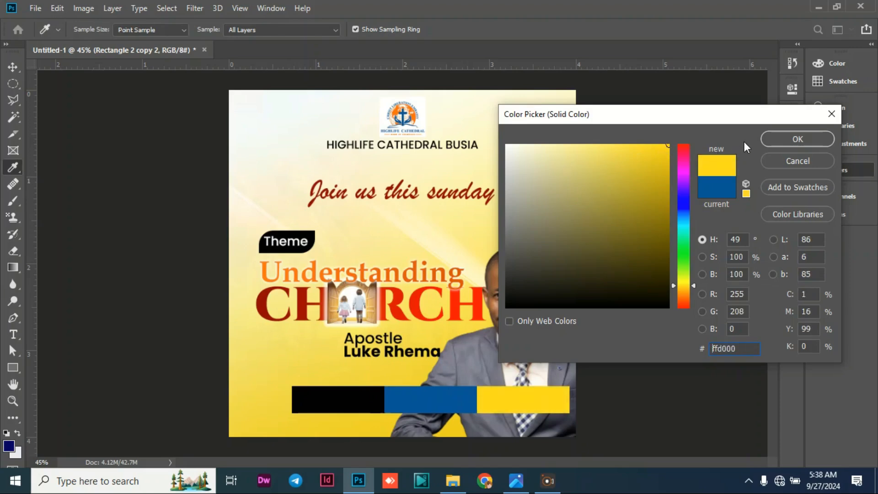
pyautogui.click(797, 137)
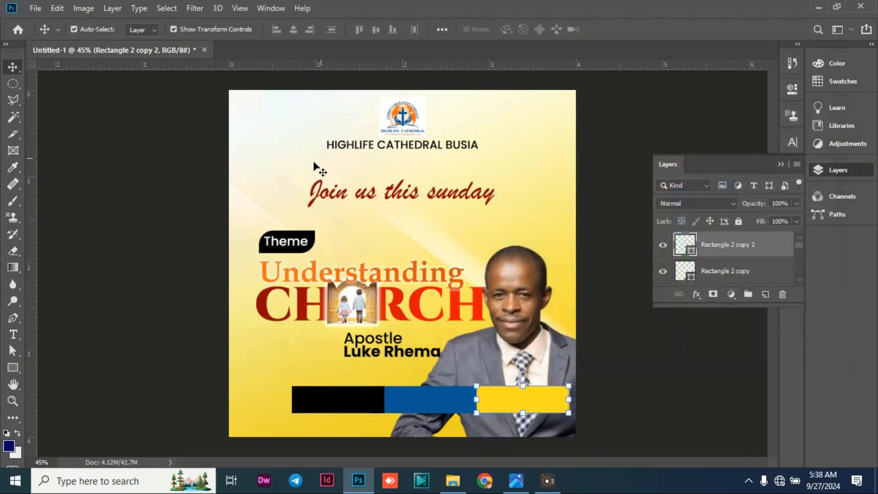
pyautogui.click(107, 188)
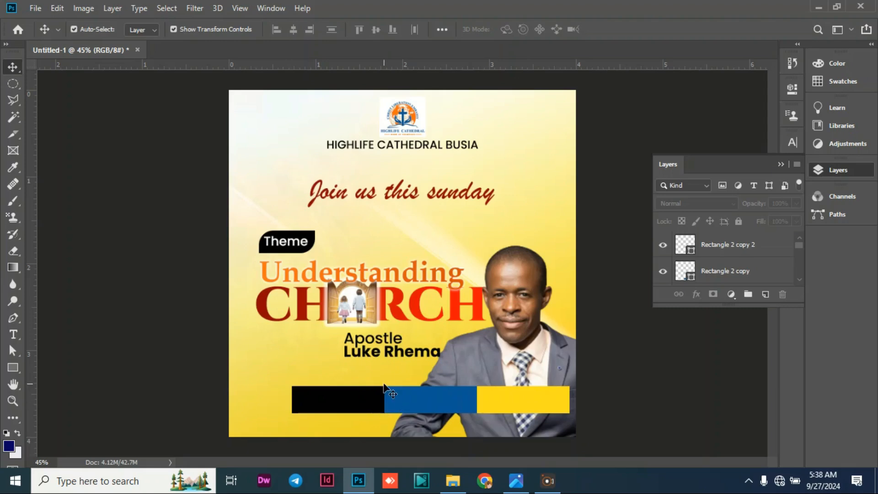
# Resize all three rectangles together to about 96.25% width and 171.28% height, shifting the row slightly right.
pyautogui.click(364, 404)
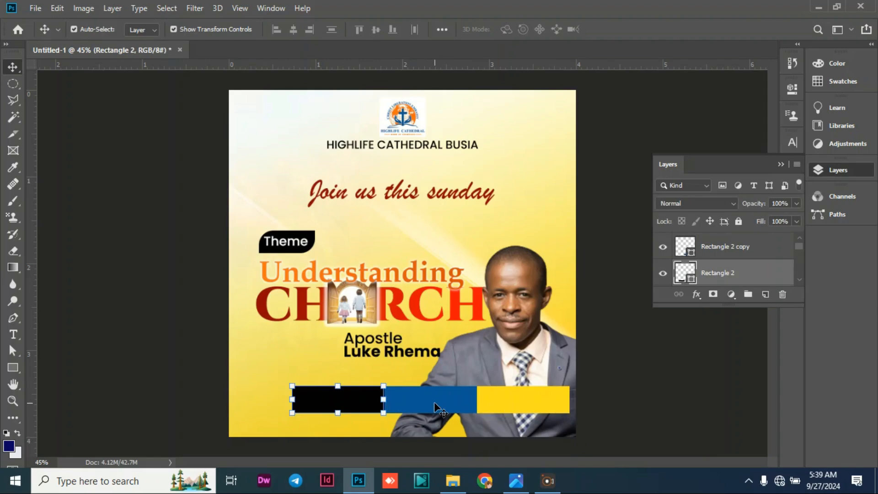
pyautogui.hotkey('ctrl', 't')
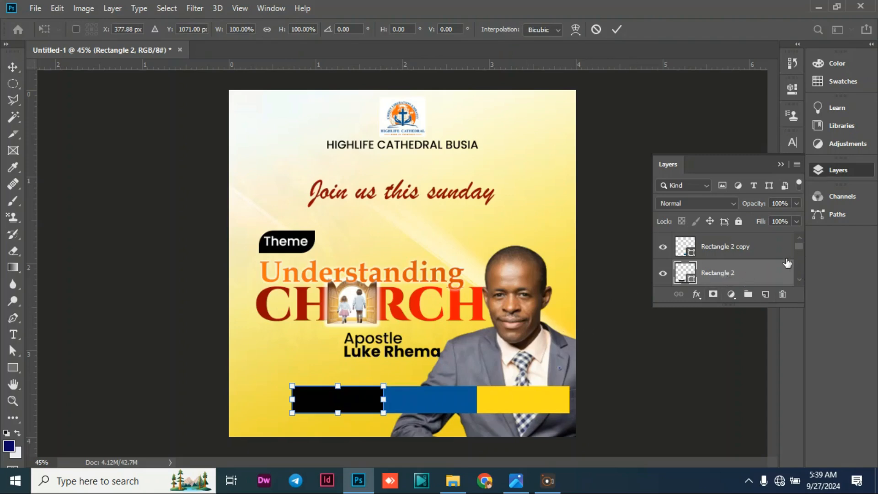
pyautogui.click(799, 239)
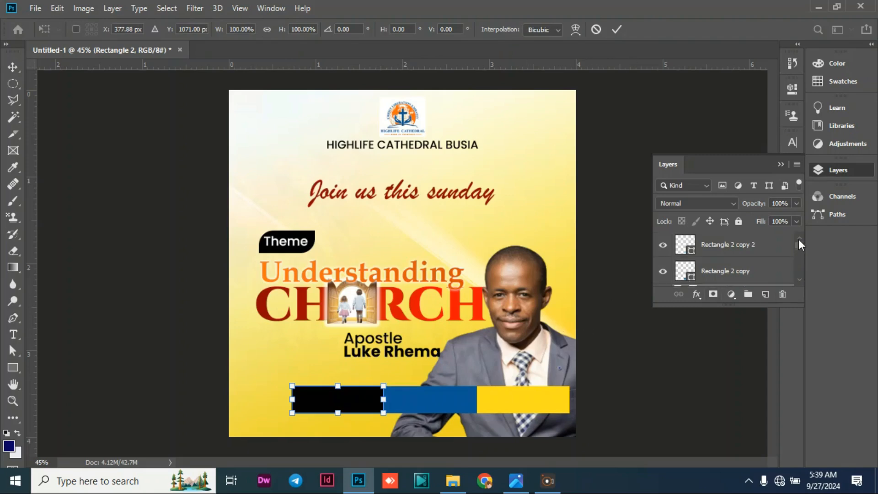
pyautogui.keyDown('shift'); pyautogui.click(758, 251); pyautogui.keyUp('shift')
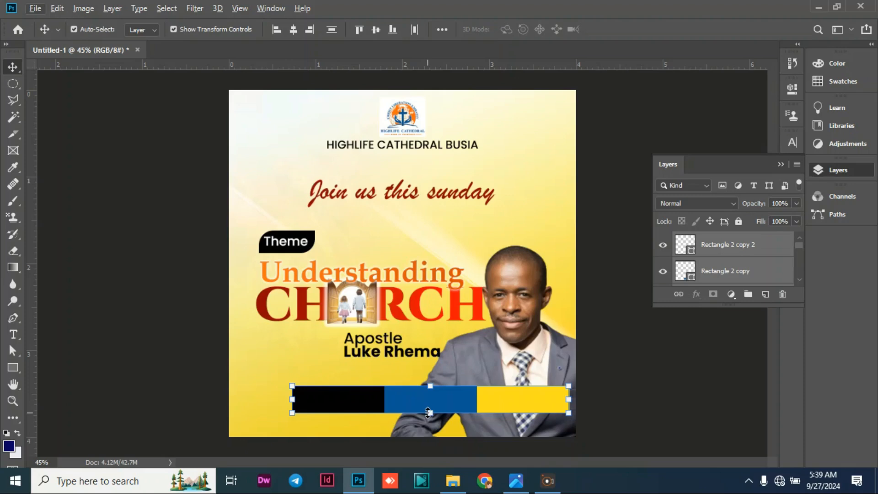
pyautogui.moveTo(430, 412); pyautogui.dragTo(433, 425)
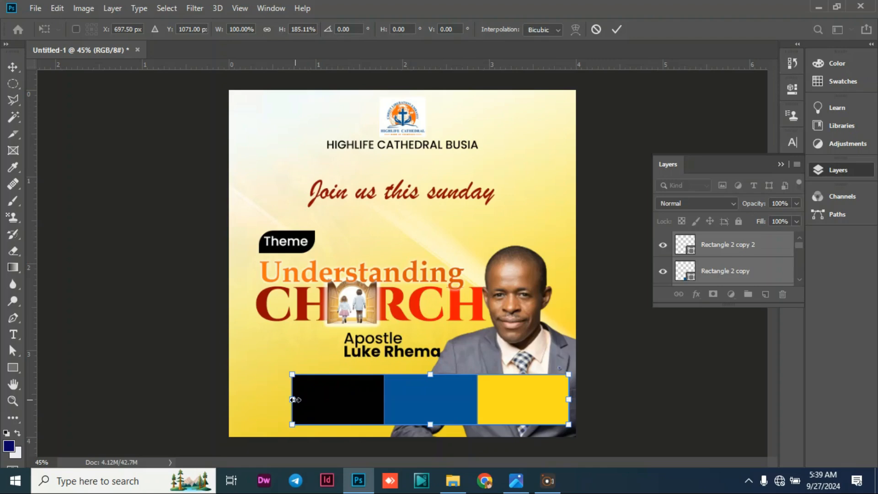
pyautogui.moveTo(293, 400); pyautogui.dragTo(300, 400)
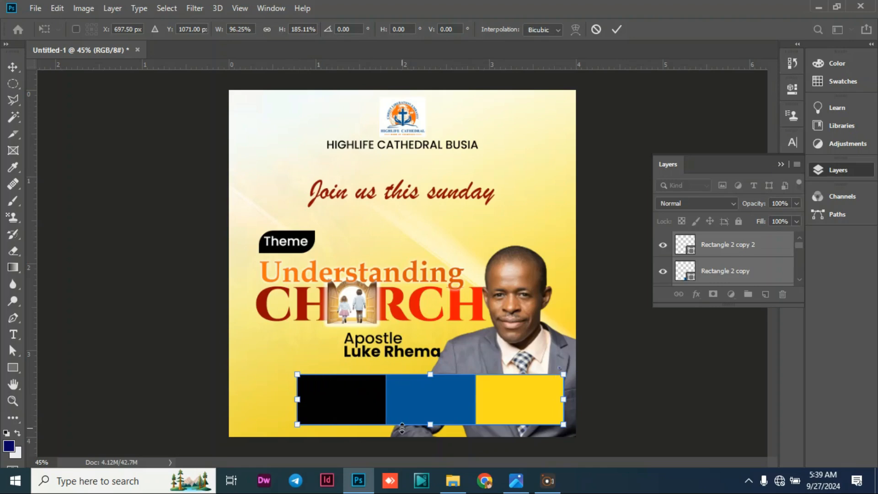
pyautogui.moveTo(430, 424); pyautogui.dragTo(424, 396)
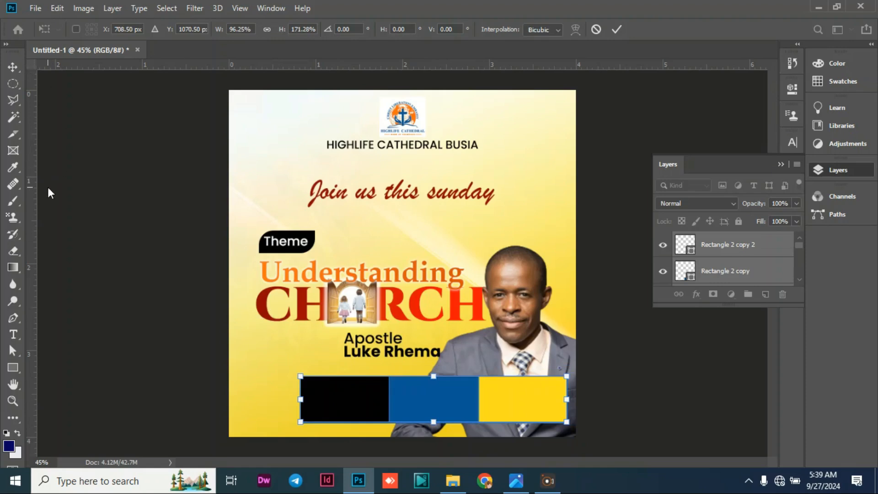
pyautogui.press('Return')
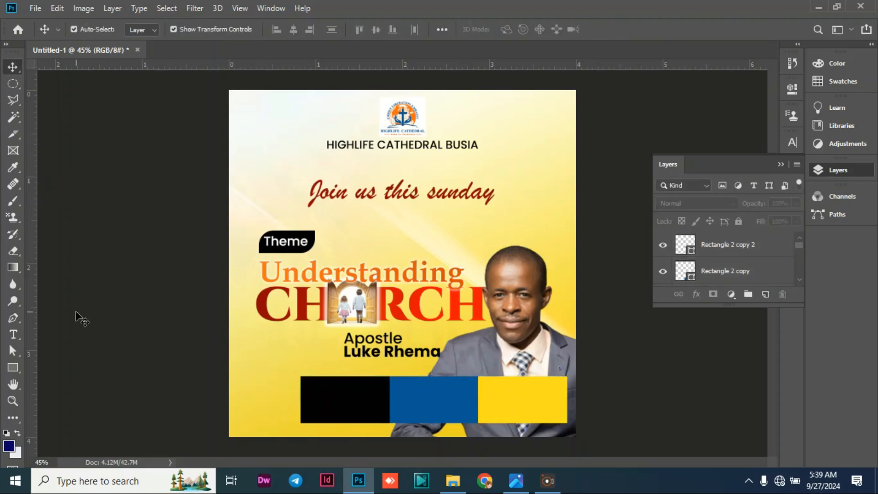
# Add the text "29TH SEPT" with "2024" on a second line and place it on the black rectangle.
pyautogui.click(13, 334)
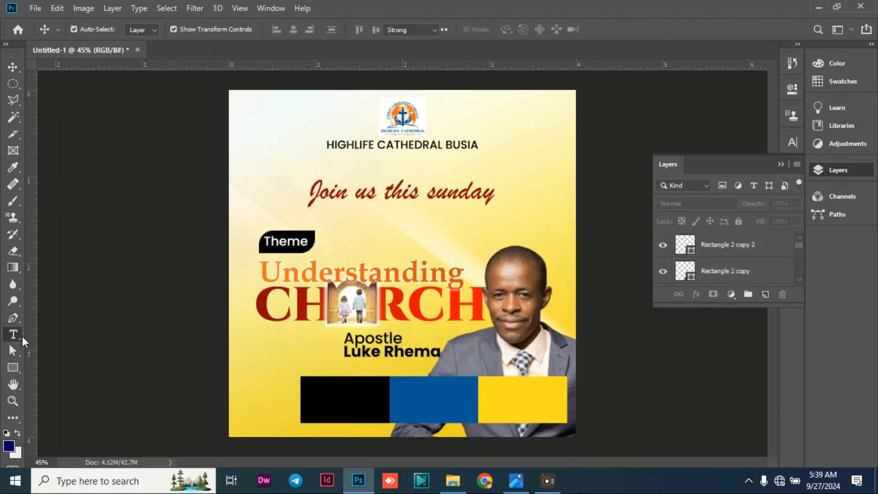
pyautogui.click(372, 225)
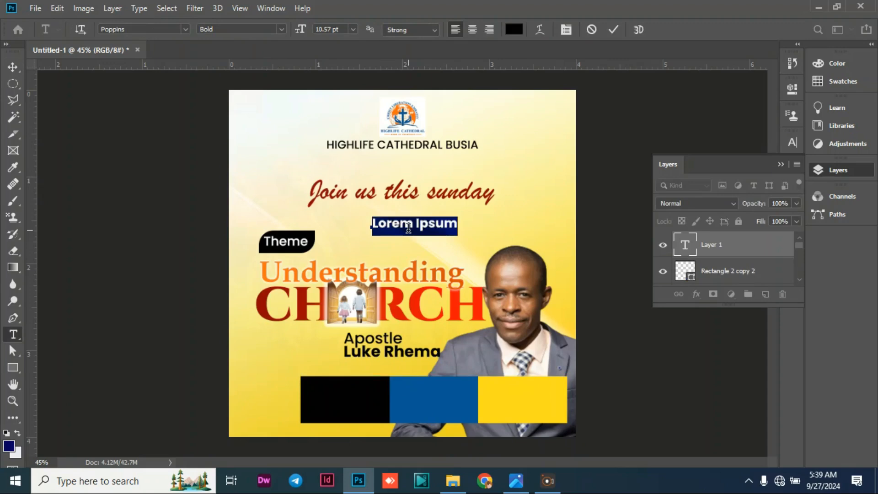
pyautogui.write('29th')
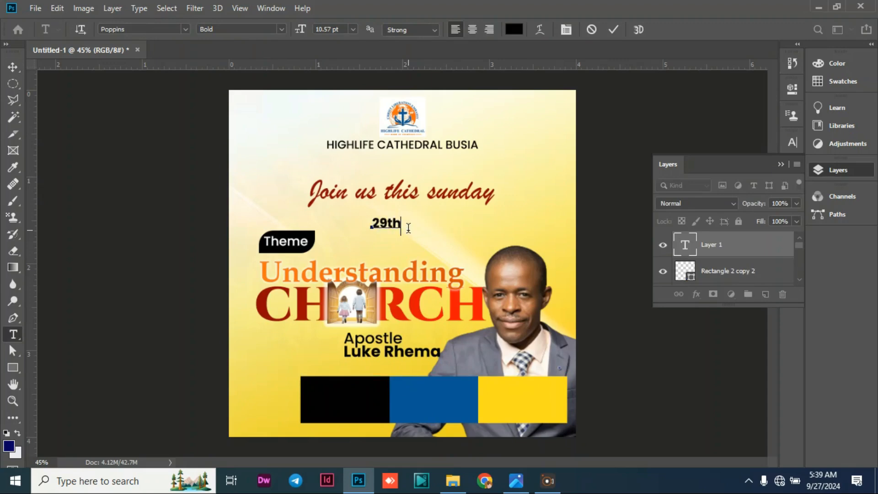
pyautogui.press('BackSpace')
pyautogui.write('TH SEPT 2024')
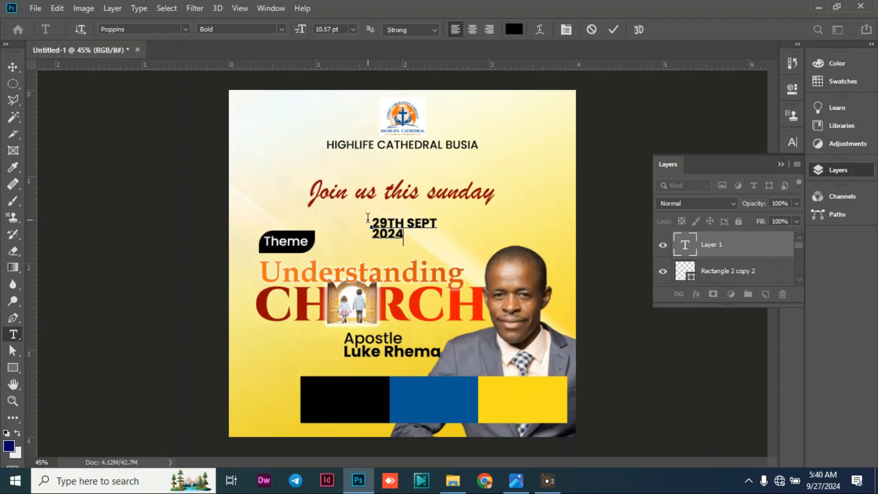
pyautogui.hotkey('ctrl', 'a')
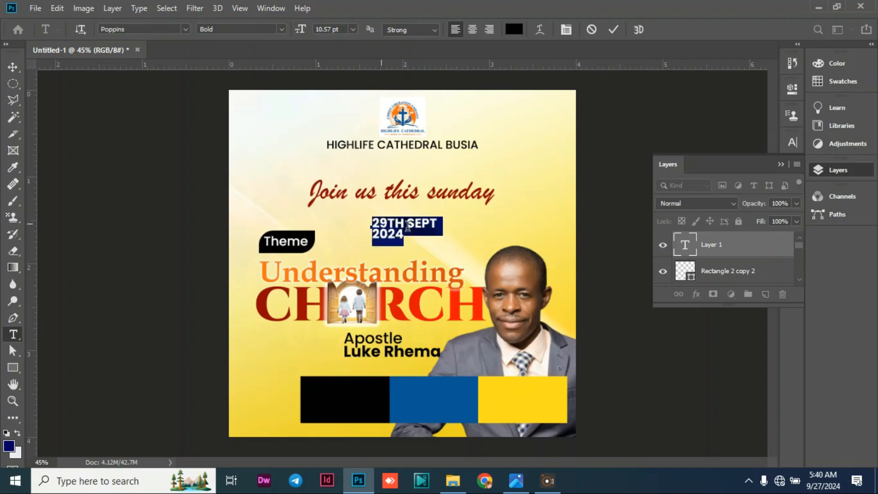
pyautogui.click(9, 70)
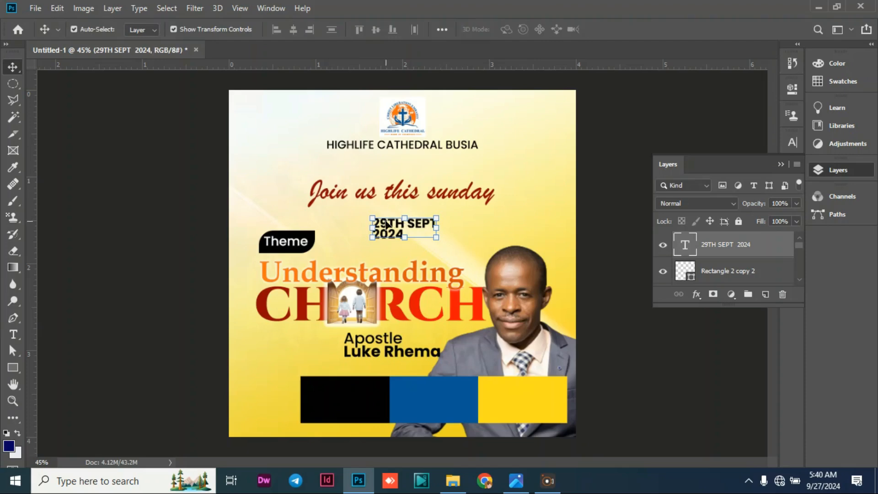
pyautogui.moveTo(392, 225); pyautogui.dragTo(324, 393)
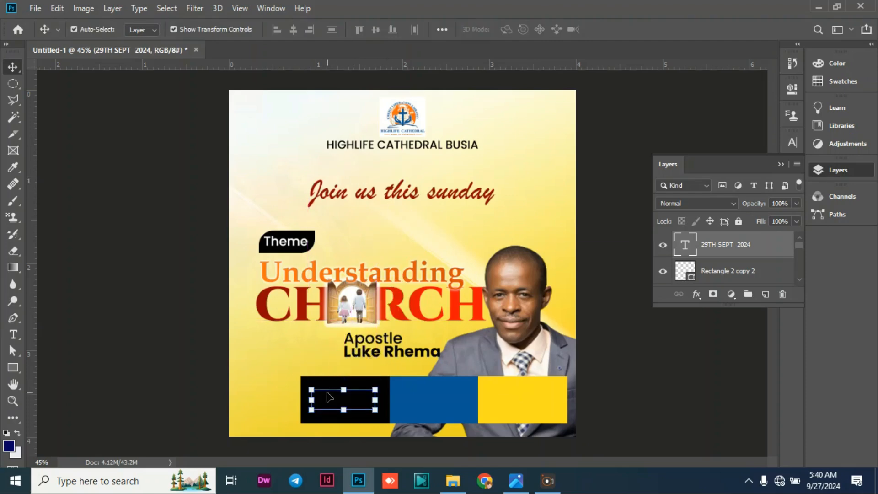
# Recolor the "29TH SEPT 2024" text yellow (ffd000), sampled from the third rectangle.
pyautogui.doubleClick(325, 394)
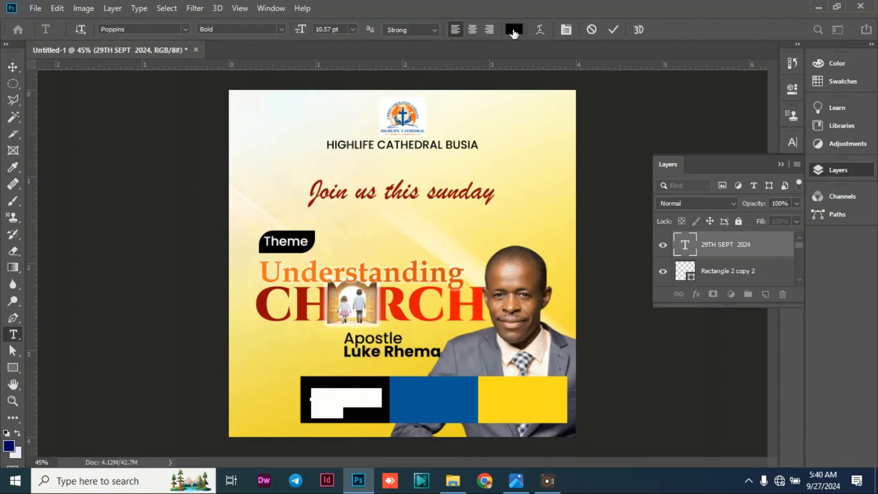
pyautogui.click(514, 30)
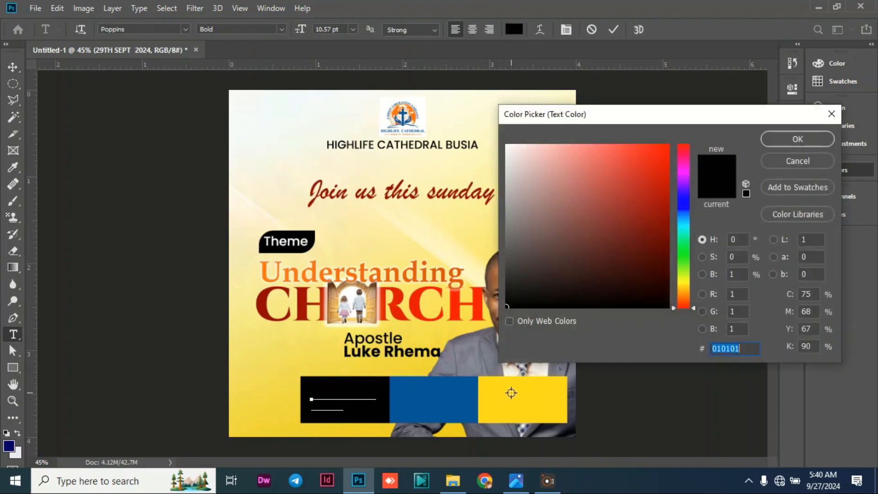
pyautogui.click(524, 397)
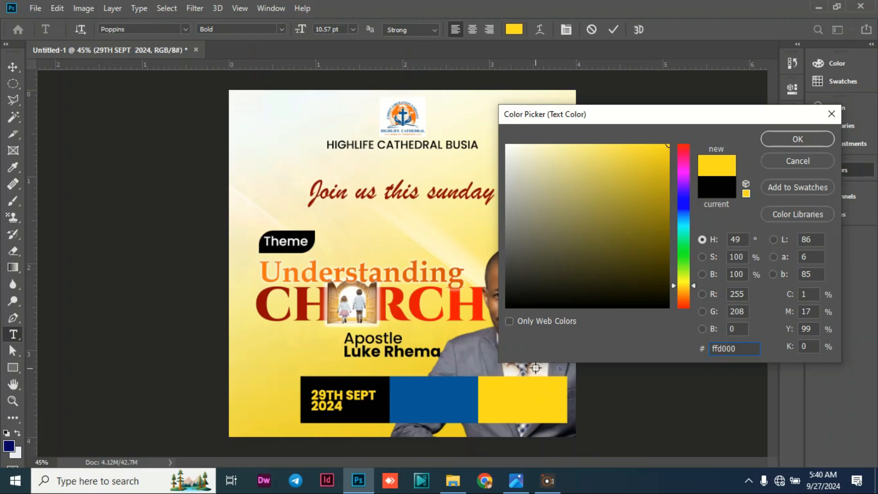
pyautogui.click(778, 139)
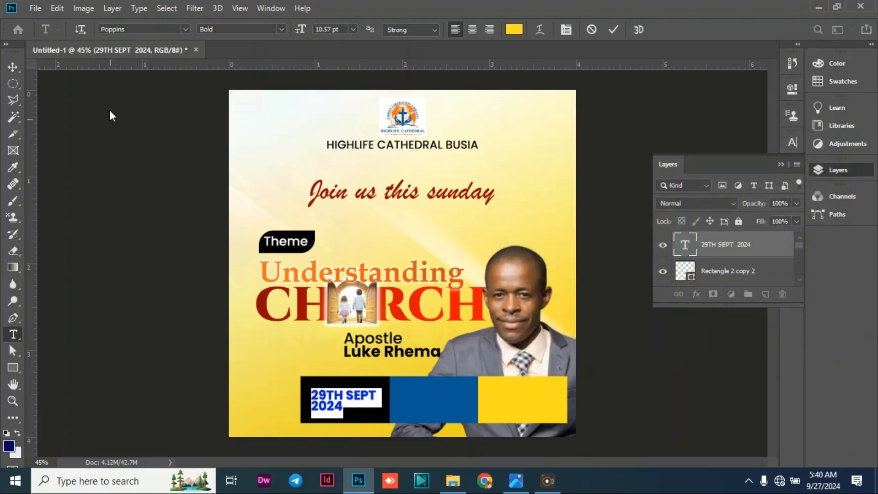
# Try center alignment for the two-line date text on the black rectangle and return it to left alignment.
pyautogui.click(474, 28)
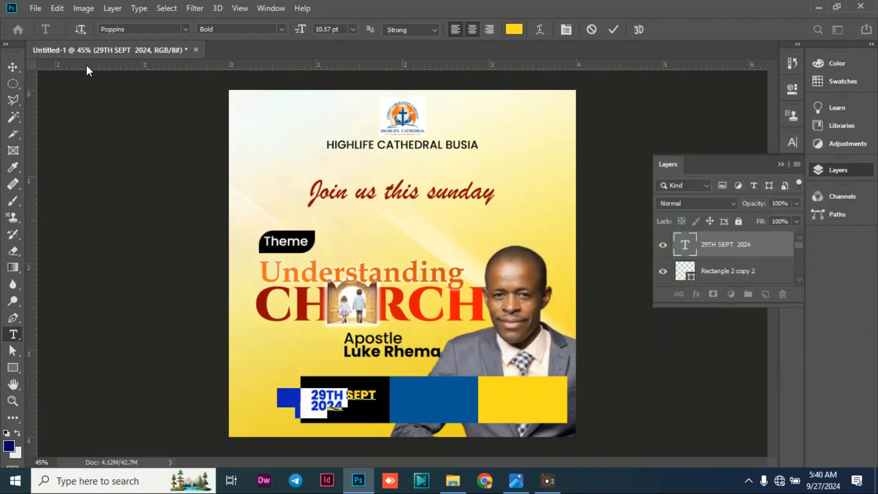
pyautogui.click(14, 67)
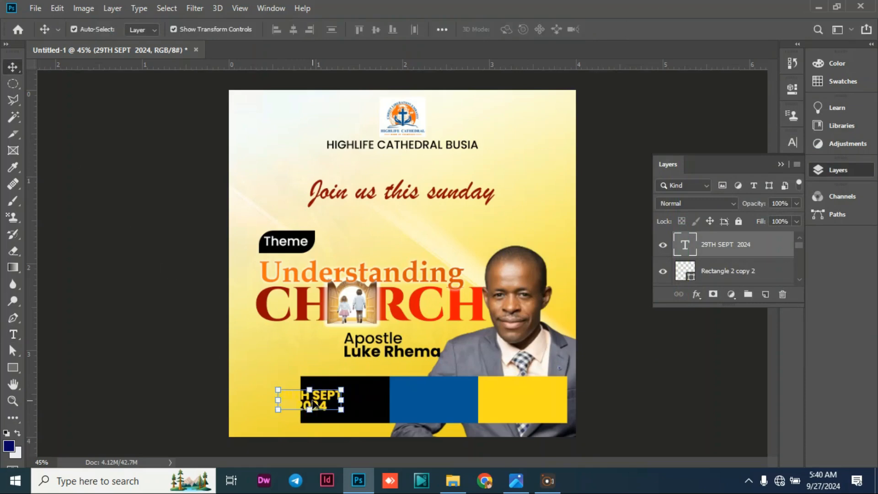
pyautogui.moveTo(313, 404); pyautogui.dragTo(345, 392)
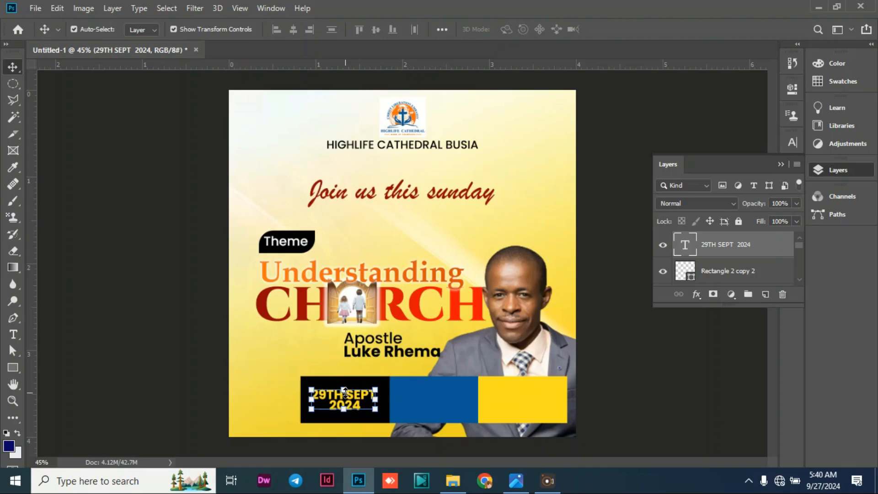
pyautogui.click(344, 392)
pyautogui.press('Return')
pyautogui.doubleClick(320, 392)
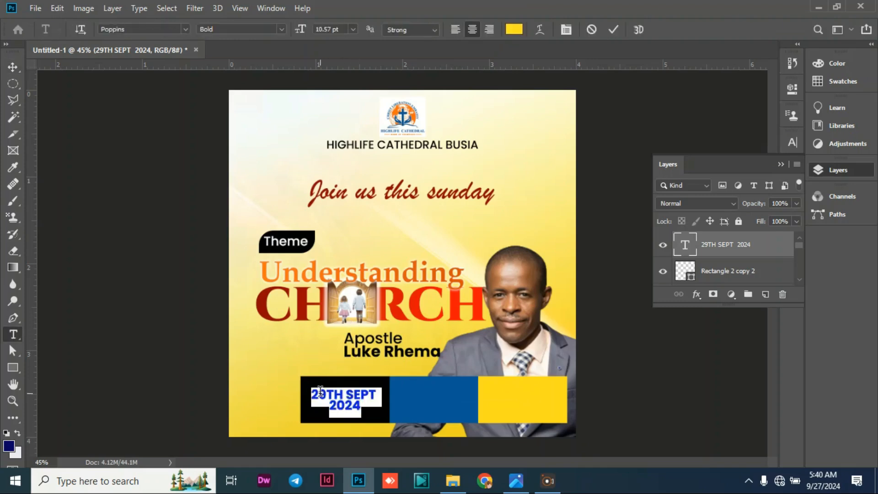
pyautogui.click(454, 30)
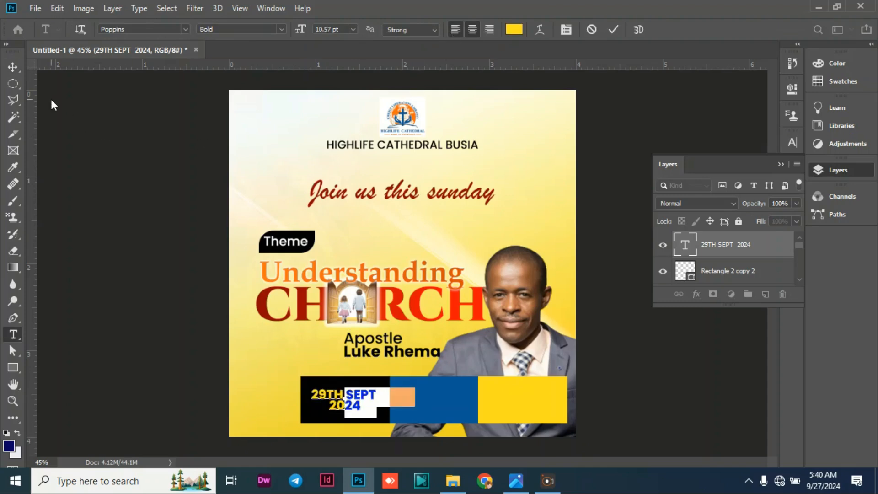
pyautogui.click(7, 69)
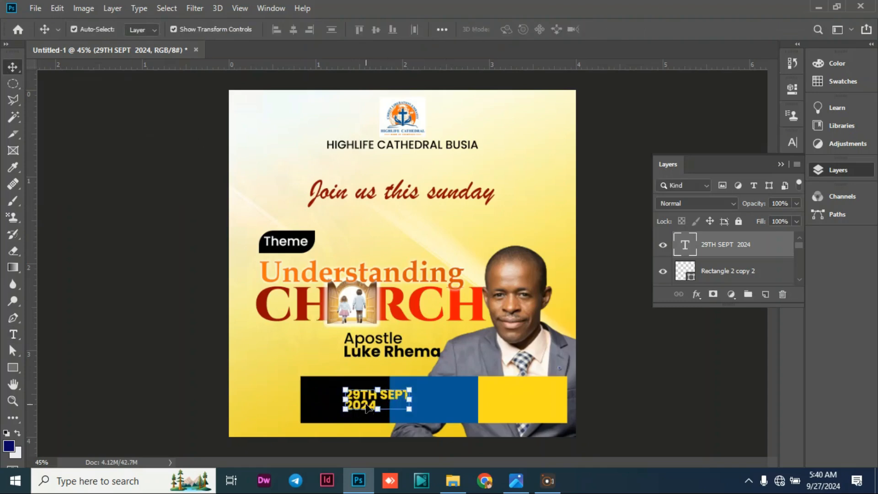
# Enlarge the date text to about 121.08% and position it within the black rectangle, nudging it slightly left.
pyautogui.moveTo(365, 405); pyautogui.dragTo(389, 416)
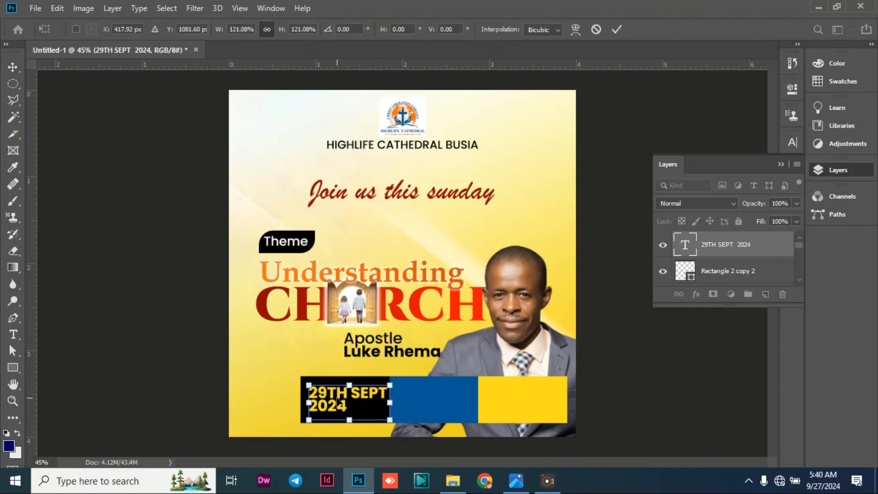
pyautogui.press('Left')
pyautogui.press('Left')
pyautogui.press('Left')
pyautogui.press('Left')
pyautogui.press('Left')
pyautogui.press('Left')
pyautogui.press('Left')
pyautogui.press('Left')
pyautogui.press('Left')
pyautogui.press('Left')
pyautogui.press('Left')
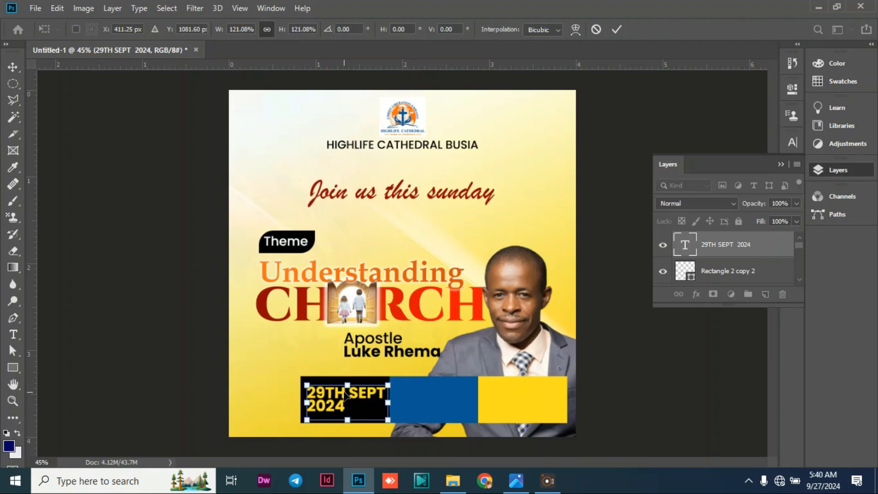
pyautogui.click(88, 181)
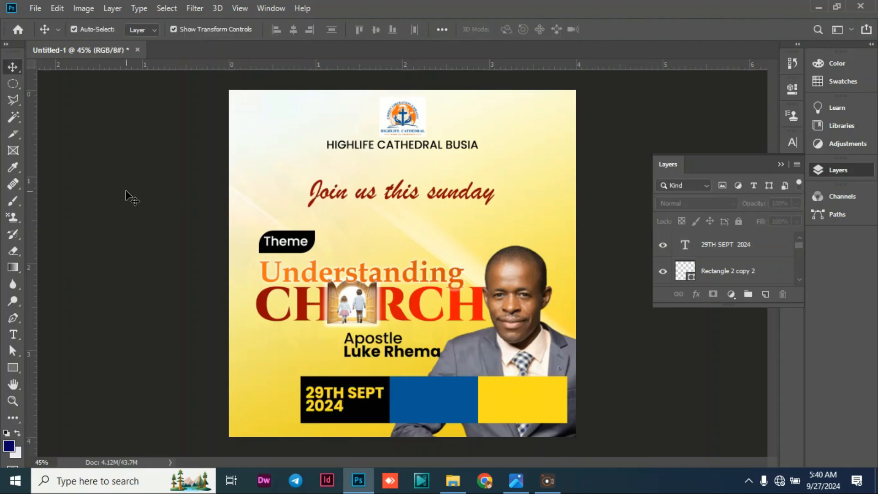
# Add the venue address as three lines of white text on the blue rectangle and scale it to about 85.32% to fit.
pyautogui.click(14, 337)
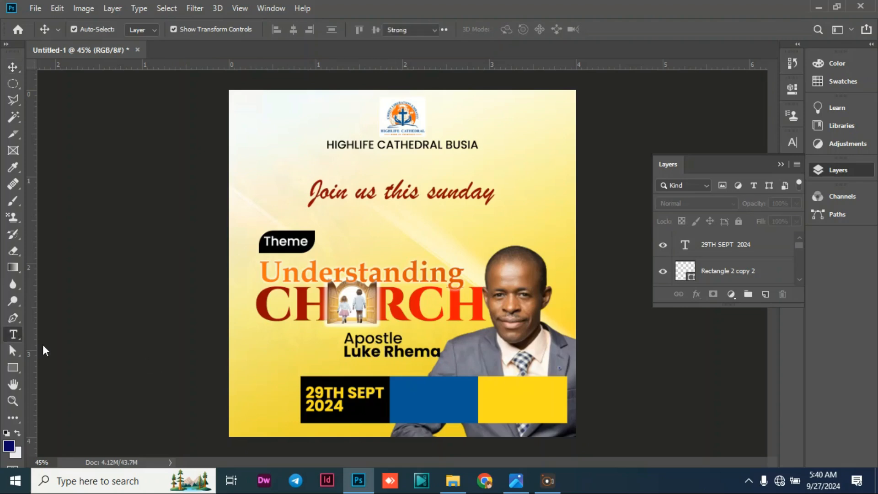
pyautogui.click(418, 396)
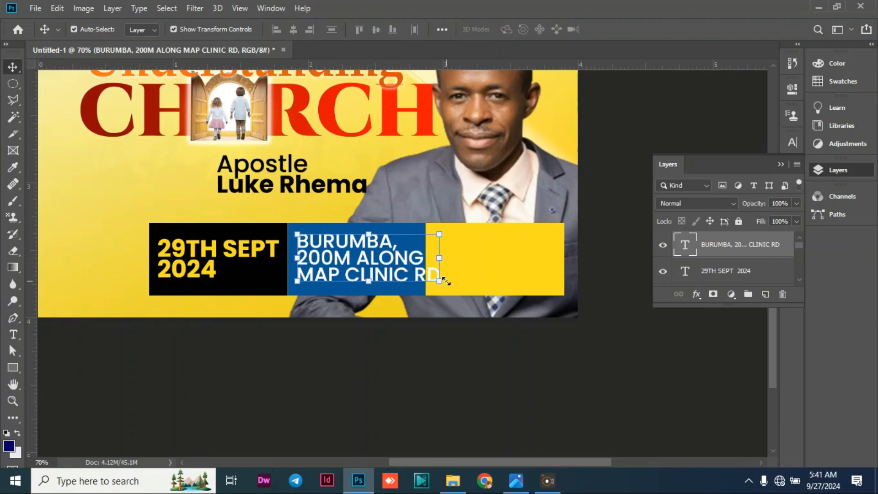
pyautogui.moveTo(439, 280); pyautogui.dragTo(418, 288)
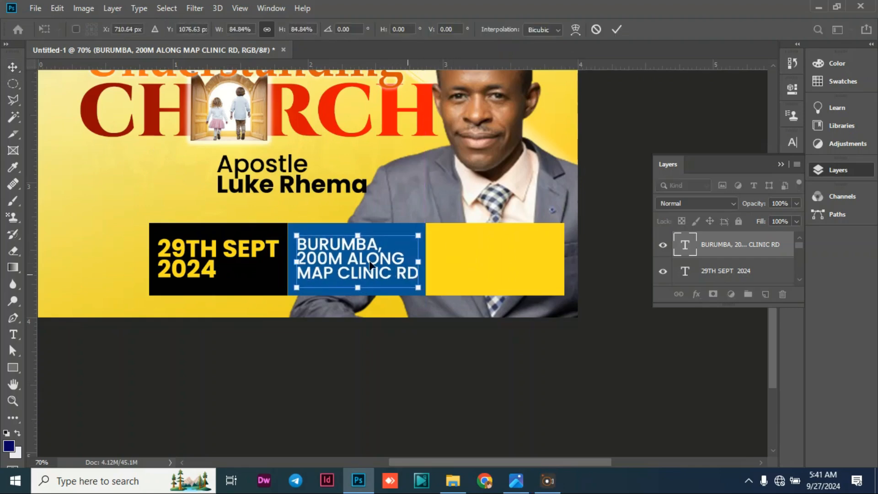
pyautogui.moveTo(366, 256); pyautogui.dragTo(366, 251)
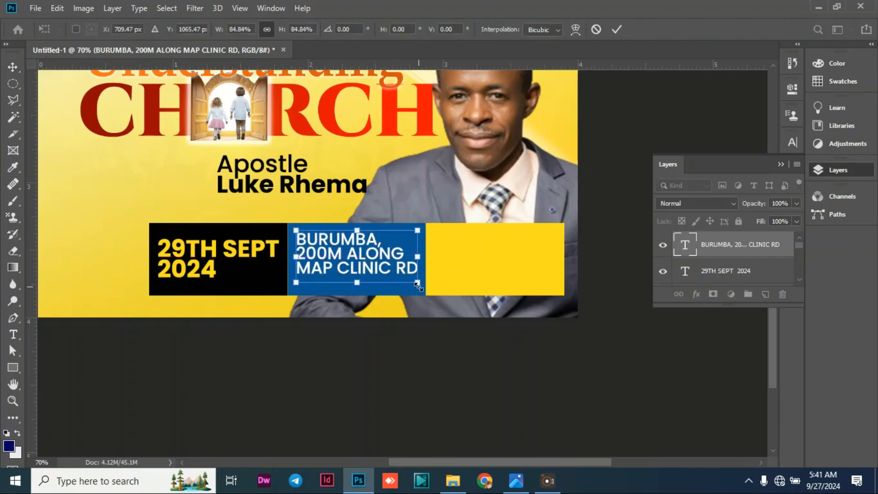
pyautogui.moveTo(421, 284); pyautogui.dragTo(418, 282)
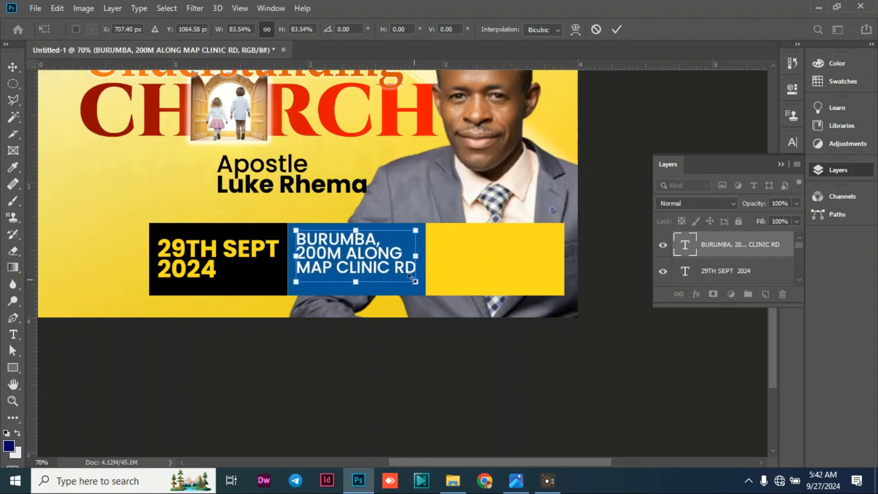
pyautogui.moveTo(377, 256); pyautogui.dragTo(378, 259)
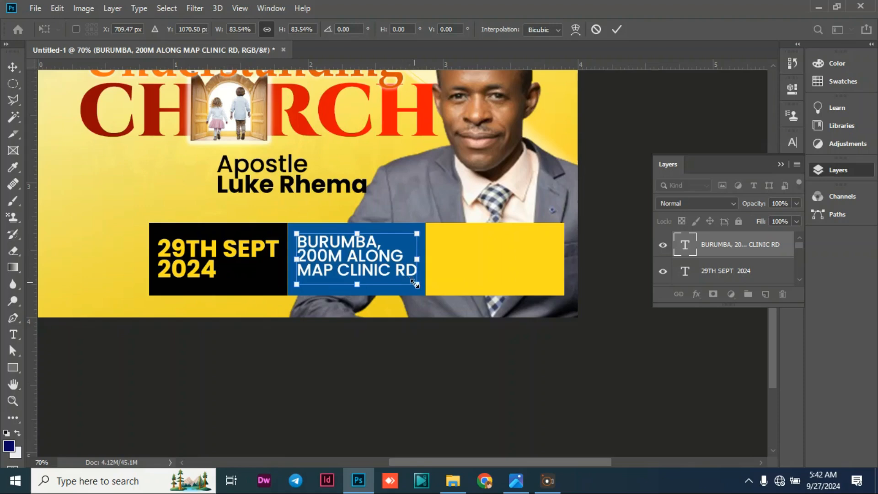
pyautogui.moveTo(416, 284); pyautogui.dragTo(419, 286)
pyautogui.click(13, 67)
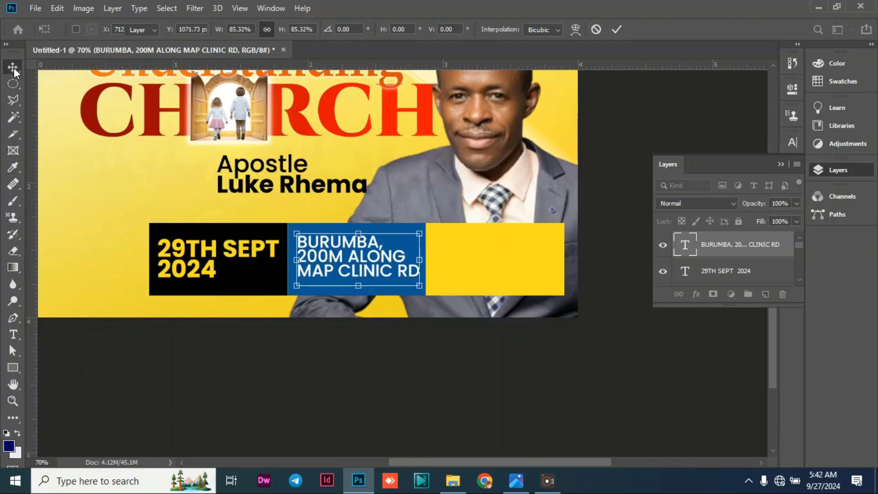
# Duplicate the date text onto the yellow rectangle and recolor the copy black (010101), sampled from the first rectangle.
pyautogui.click(228, 255)
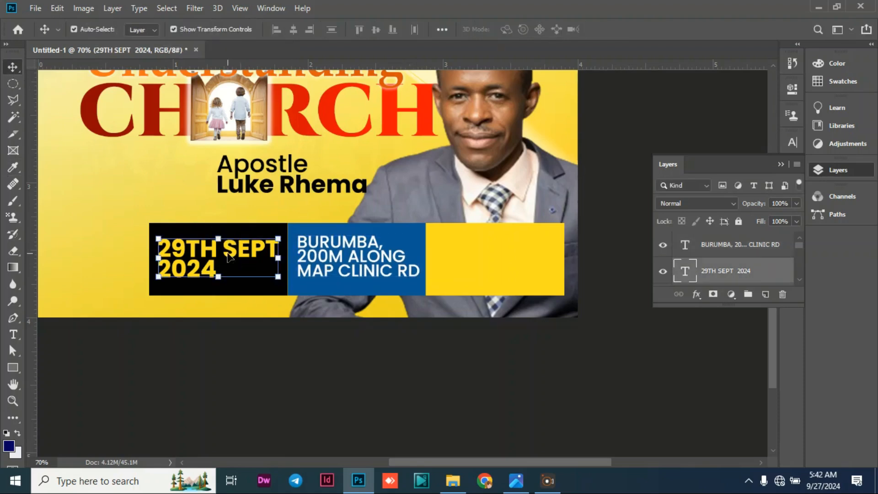
pyautogui.hotkey('ctrl', 'j')
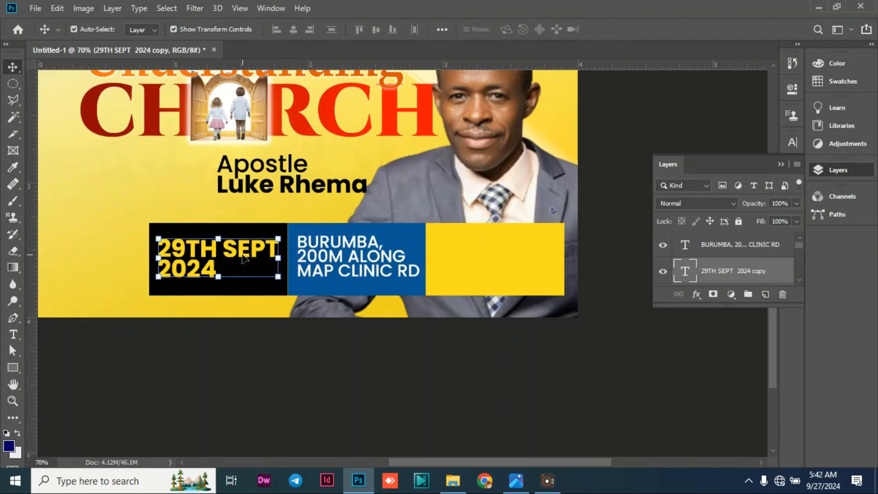
pyautogui.moveTo(248, 274); pyautogui.dragTo(530, 263)
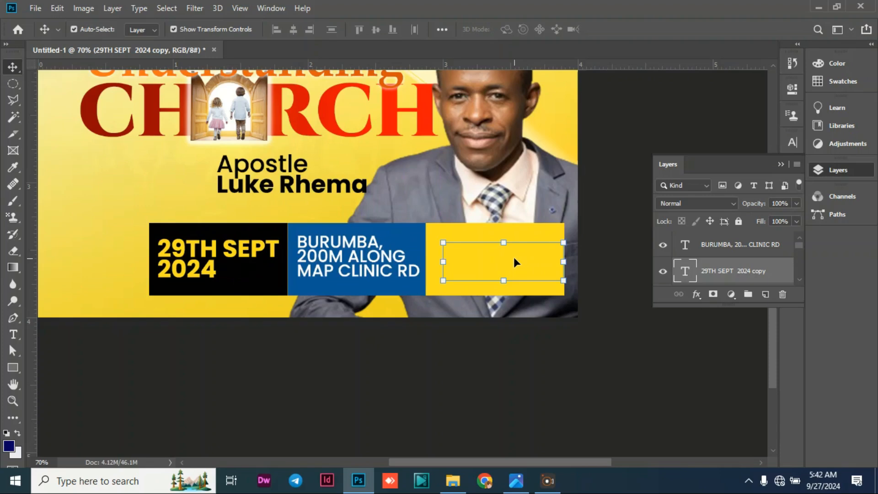
pyautogui.doubleClick(519, 254)
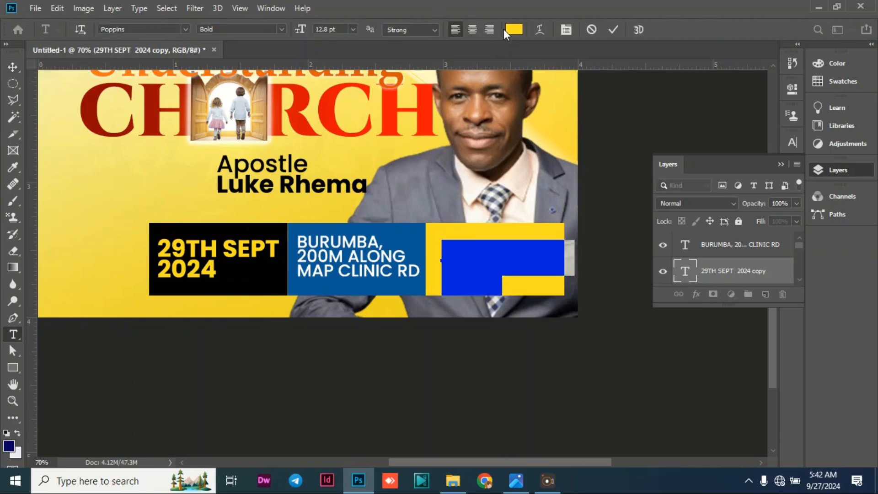
pyautogui.click(513, 29)
pyautogui.click(224, 229)
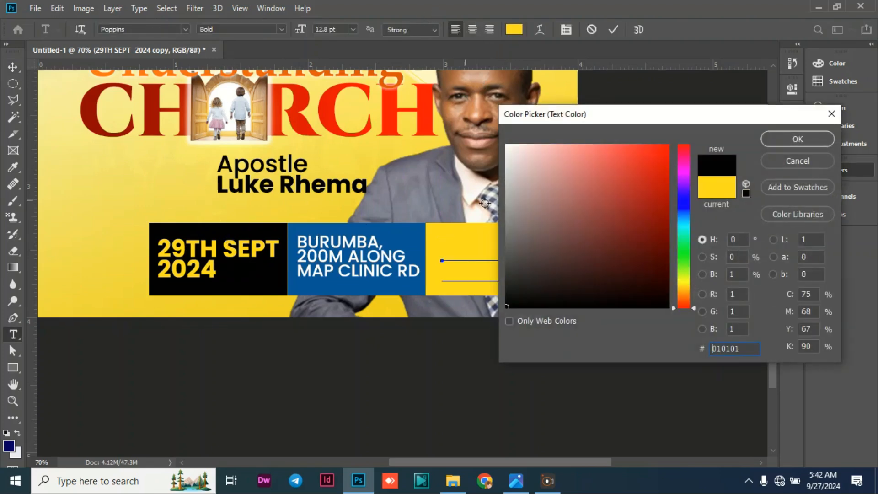
pyautogui.click(796, 138)
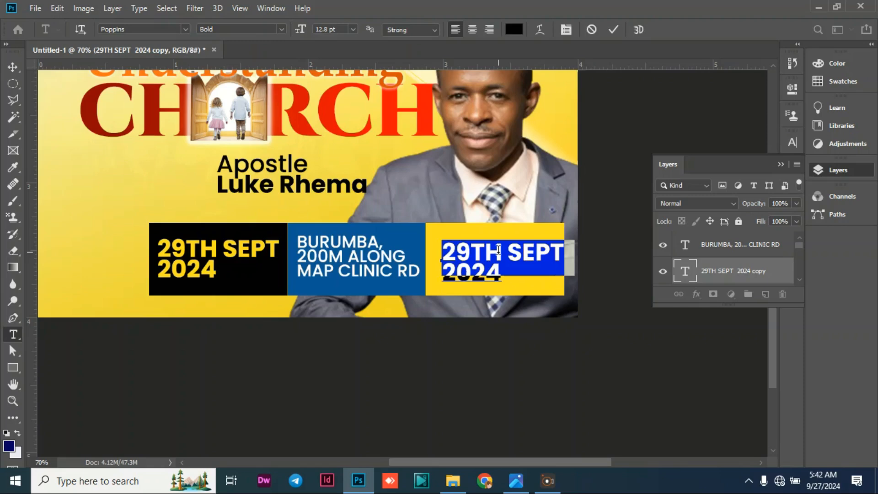
# Replace the copied date text on the yellow rectangle with "7AM &9AM" on a single line.
pyautogui.write('7AM ')
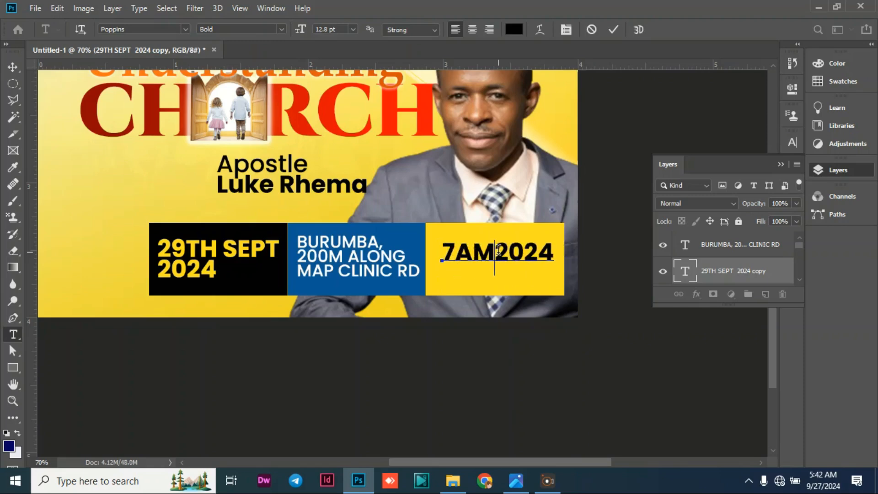
pyautogui.write('&')
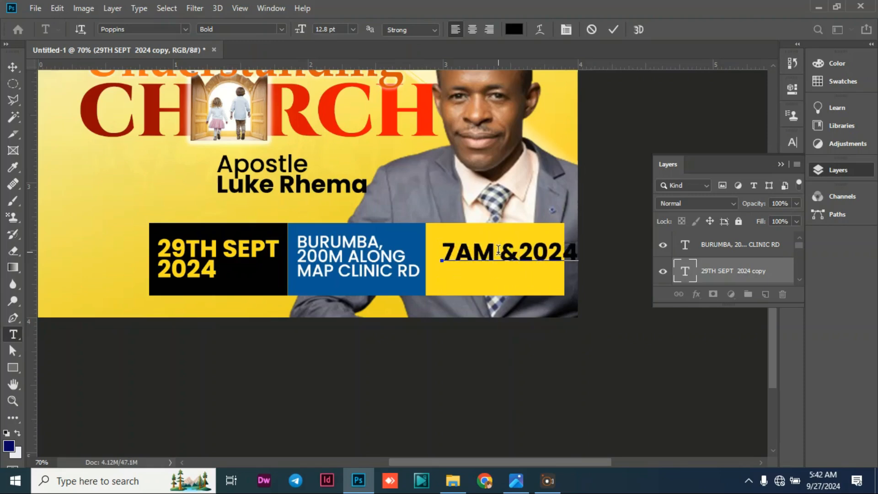
pyautogui.write('9AM')
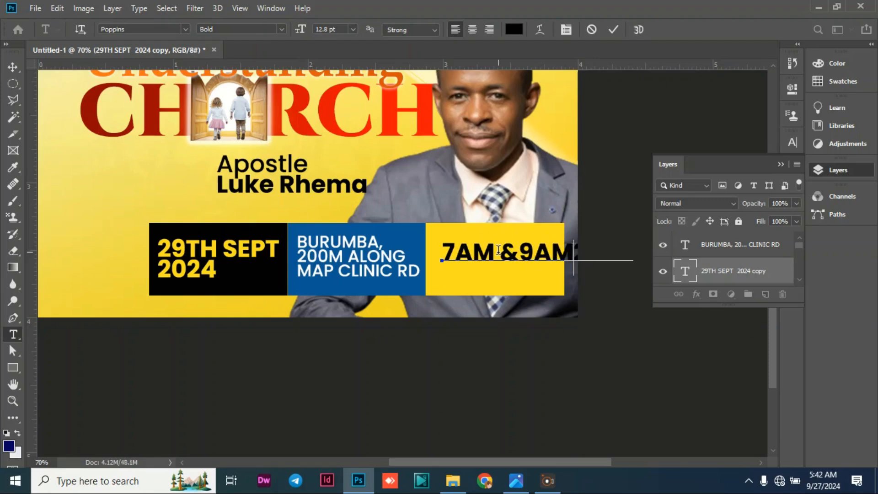
pyautogui.press('Delete')
pyautogui.click(13, 66)
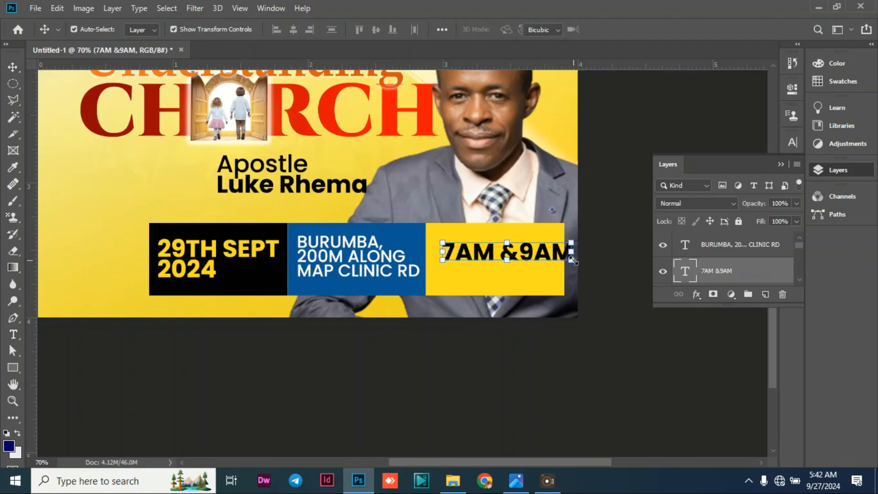
# Scale the "7AM &9AM" text to about 85.30% and center it within the yellow rectangle.
pyautogui.moveTo(573, 256); pyautogui.dragTo(546, 257)
pyautogui.moveTo(551, 258); pyautogui.dragTo(532, 265)
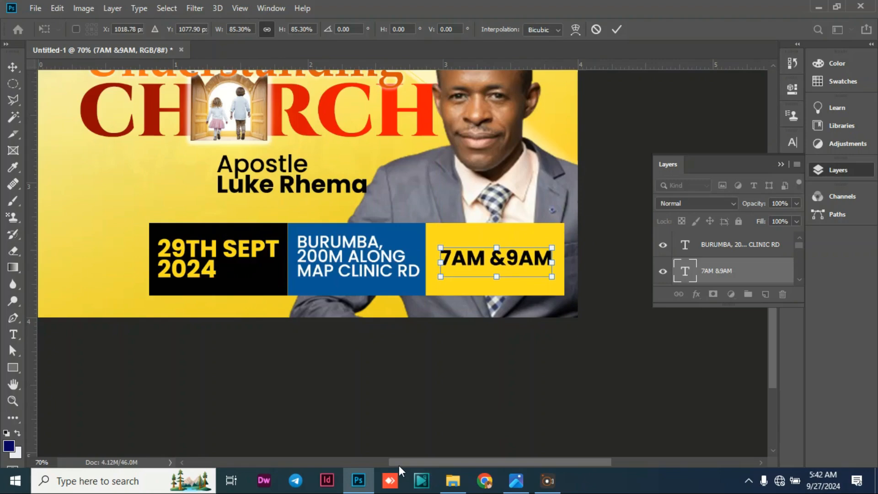
pyautogui.moveTo(396, 464); pyautogui.dragTo(346, 459)
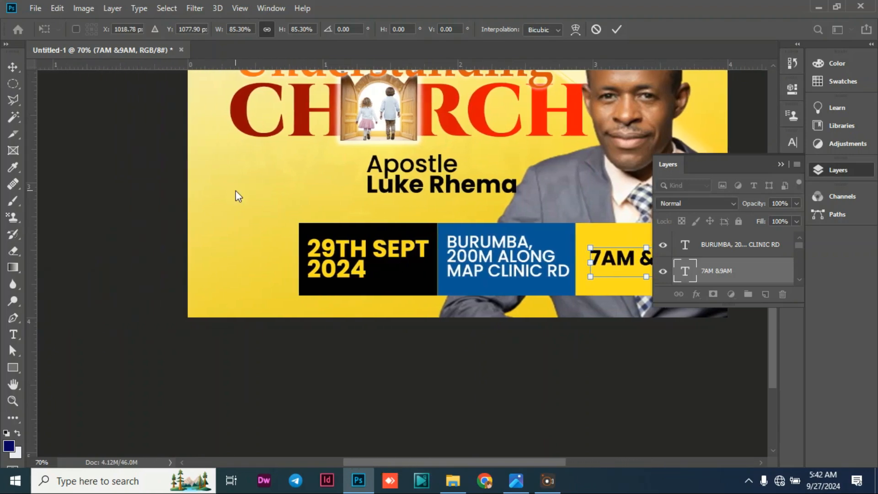